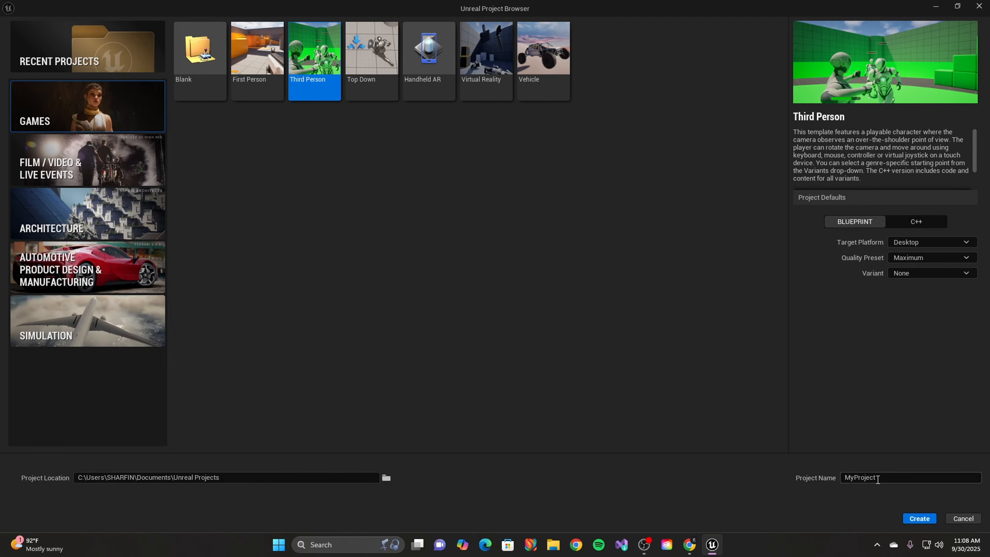
# - Create the Third Person Blueprint project with the name Parkour and the Scalable quality preset
pyautogui.click(888, 482)
pyautogui.write('Parkour')
pyautogui.click(725, 366)
pyautogui.click(931, 257)
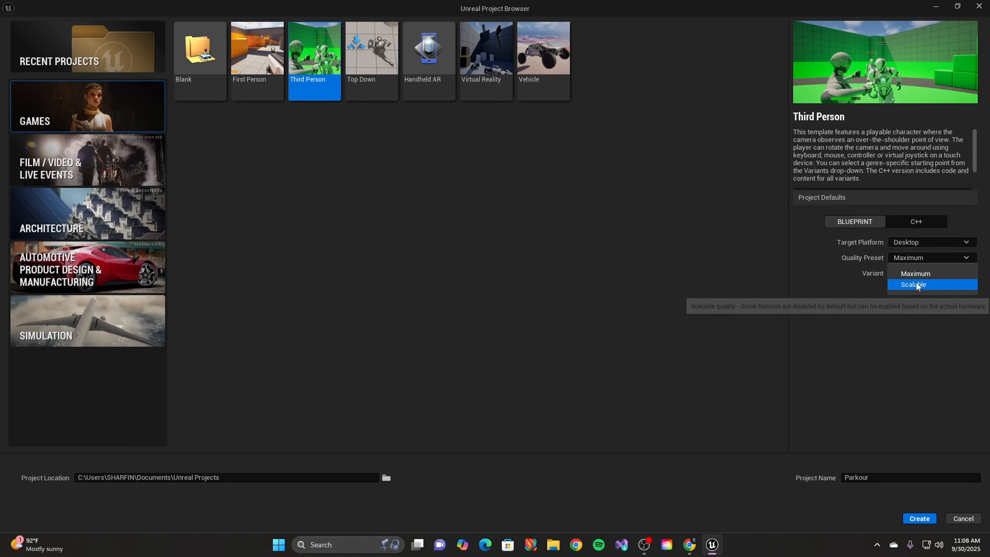
pyautogui.click(916, 282)
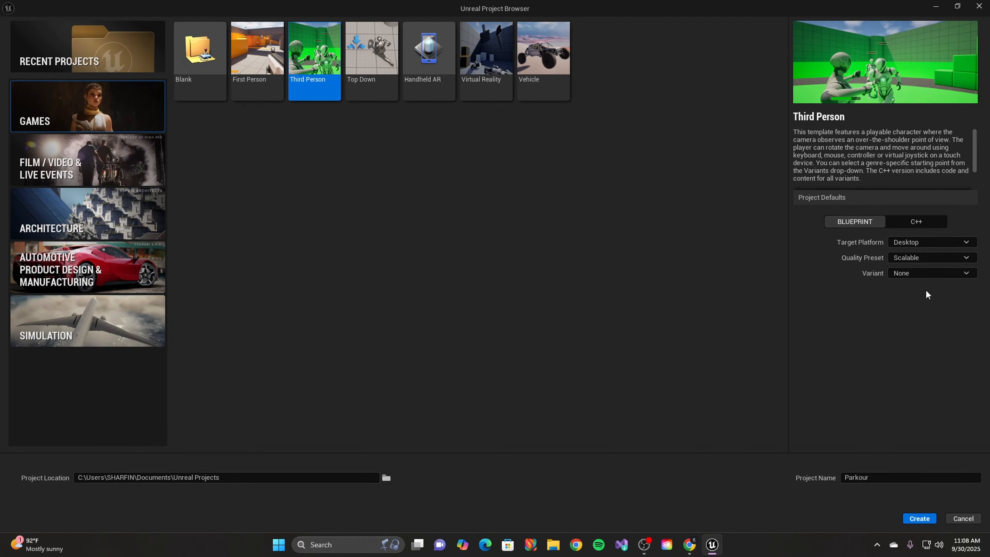
pyautogui.click(919, 519)
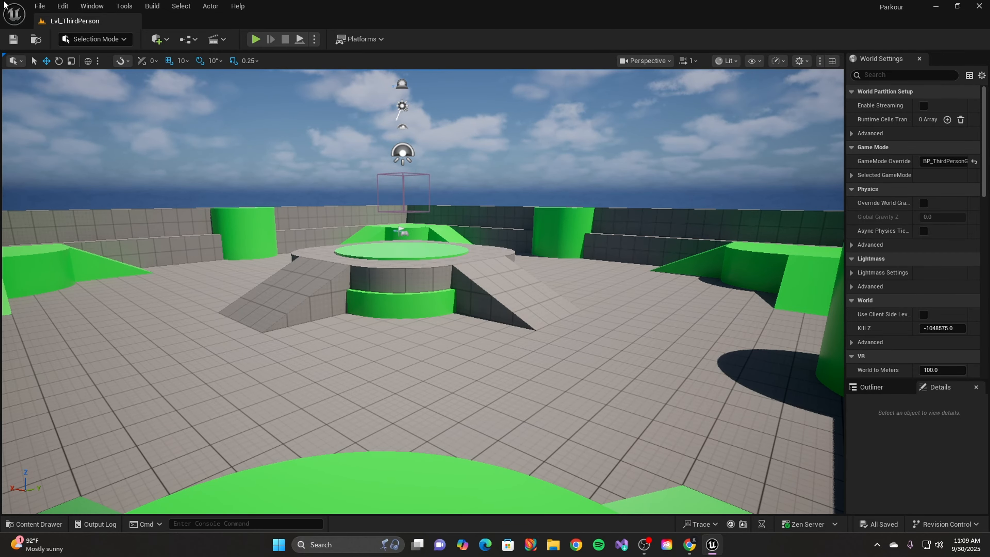
# - Create a new level from the Empty Level template
pyautogui.click(39, 6)
pyautogui.click(64, 46)
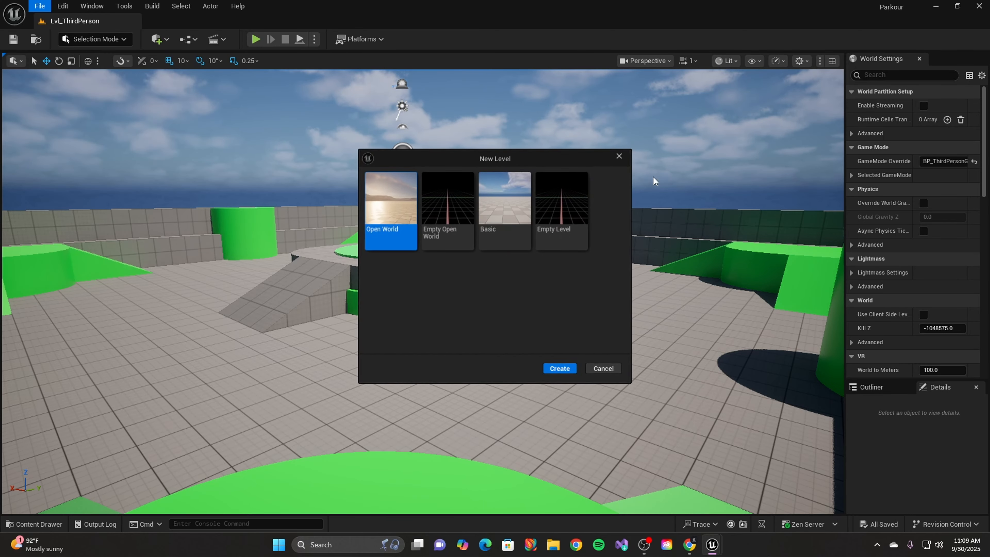
pyautogui.click(562, 210)
pyautogui.click(560, 369)
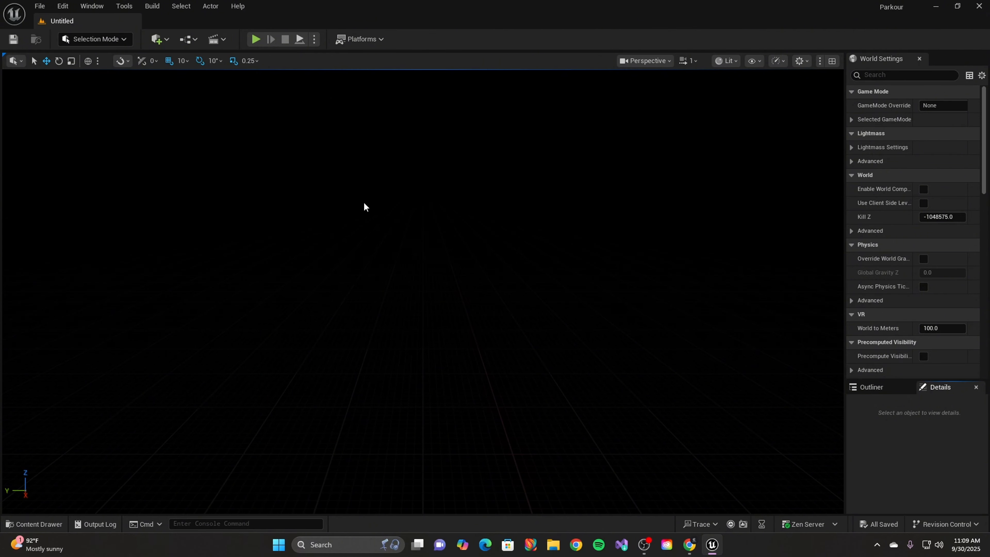
# - Create a folder named UI in the project's Content folder
pyautogui.hotkey('ctrl', 'space')
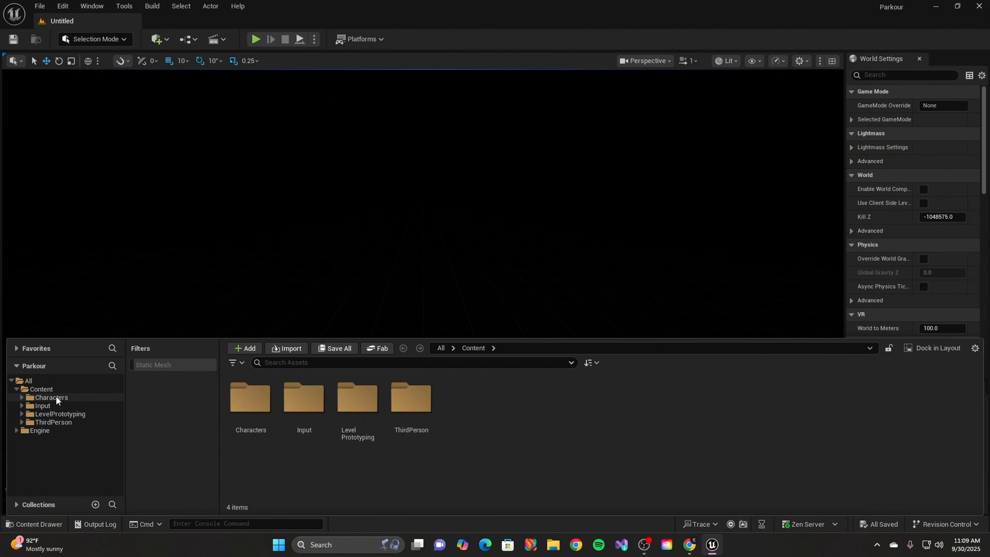
pyautogui.click(41, 389)
pyautogui.rightClick(486, 407)
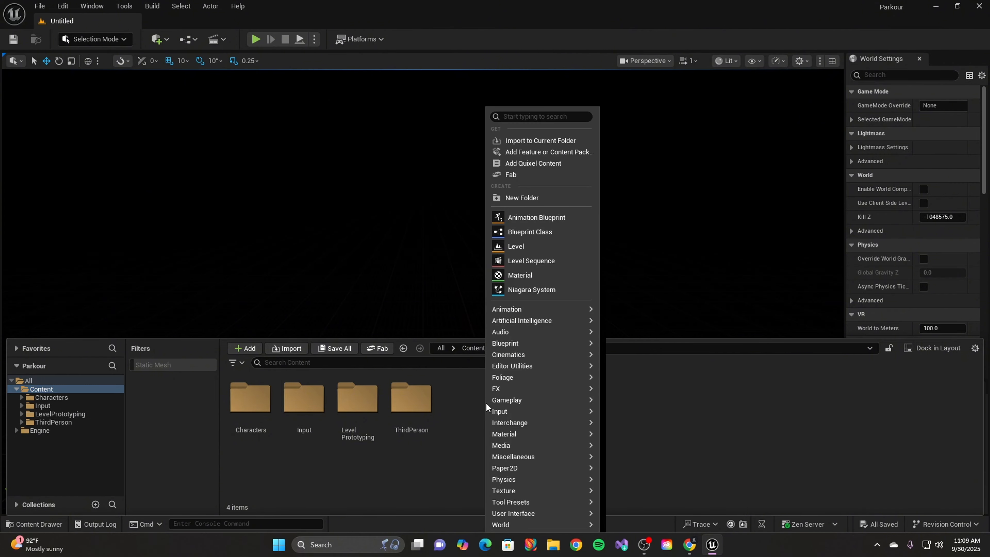
pyautogui.click(516, 198)
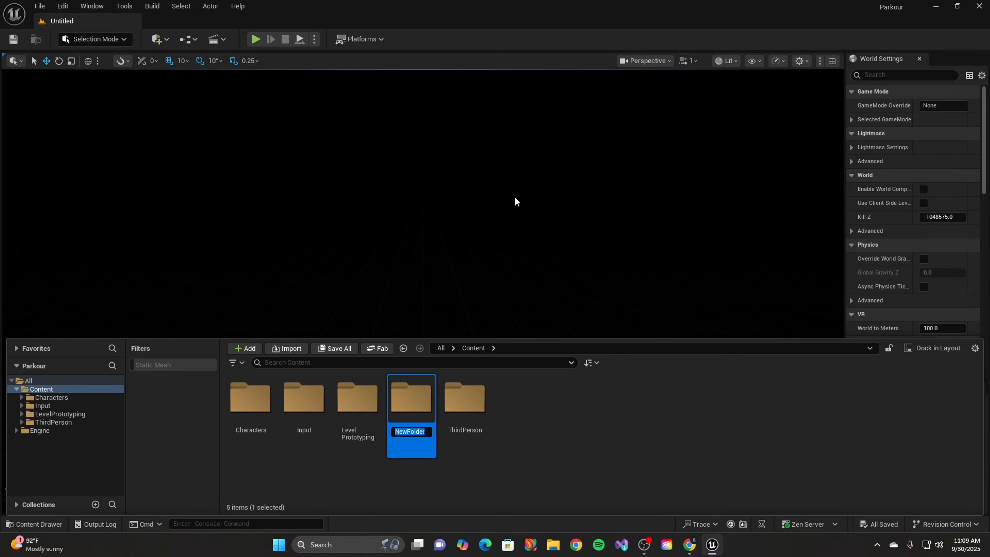
pyautogui.write('UI')
pyautogui.press('Return')
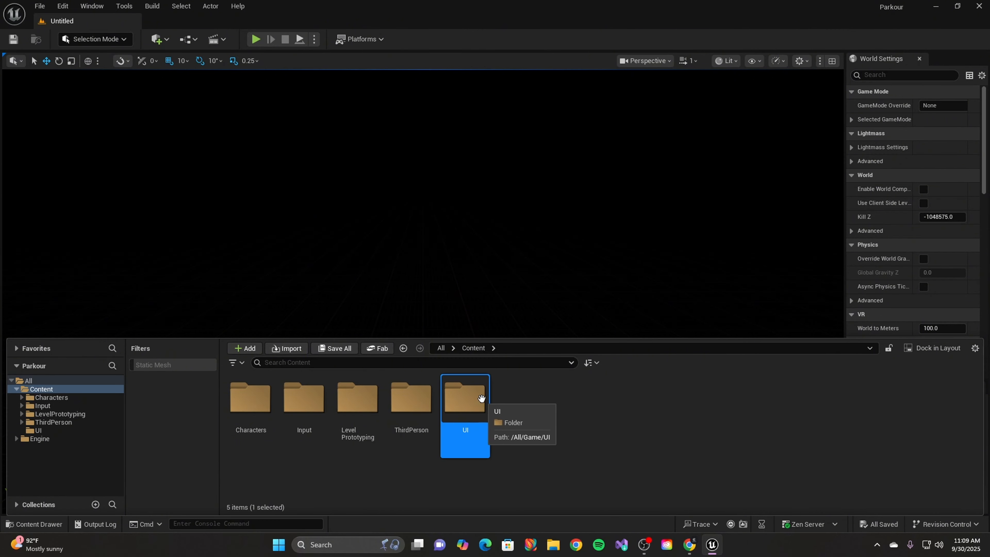
# - Create a subfolder named mainmenu inside the UI folder and open it
pyautogui.doubleClick(473, 405)
pyautogui.rightClick(254, 409)
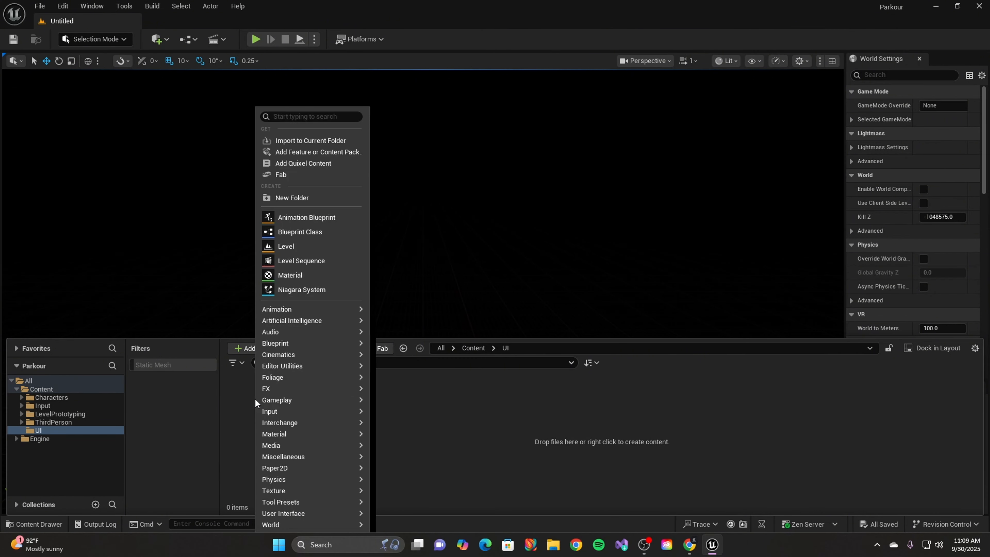
pyautogui.click(291, 198)
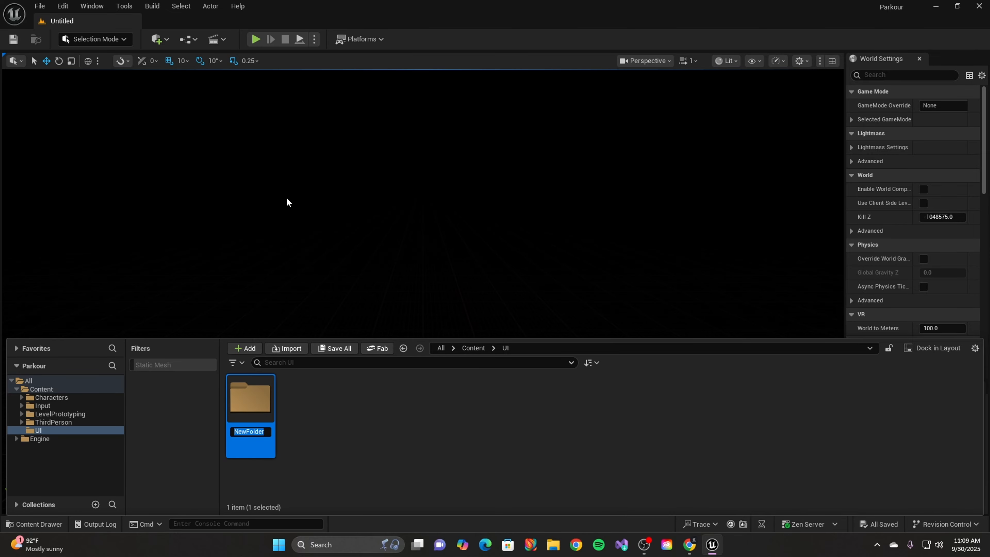
pyautogui.write('mainmenu')
pyautogui.press('Return')
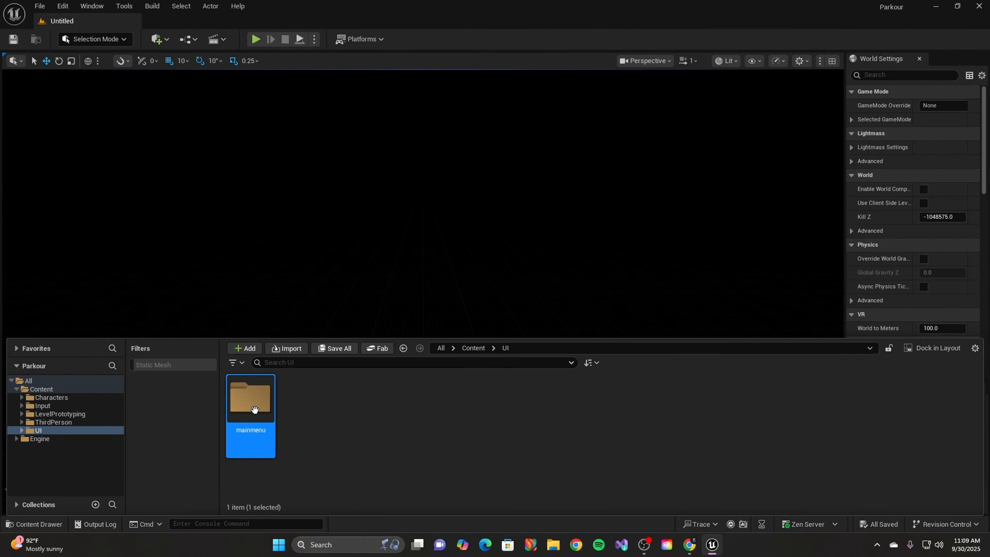
pyautogui.doubleClick(256, 409)
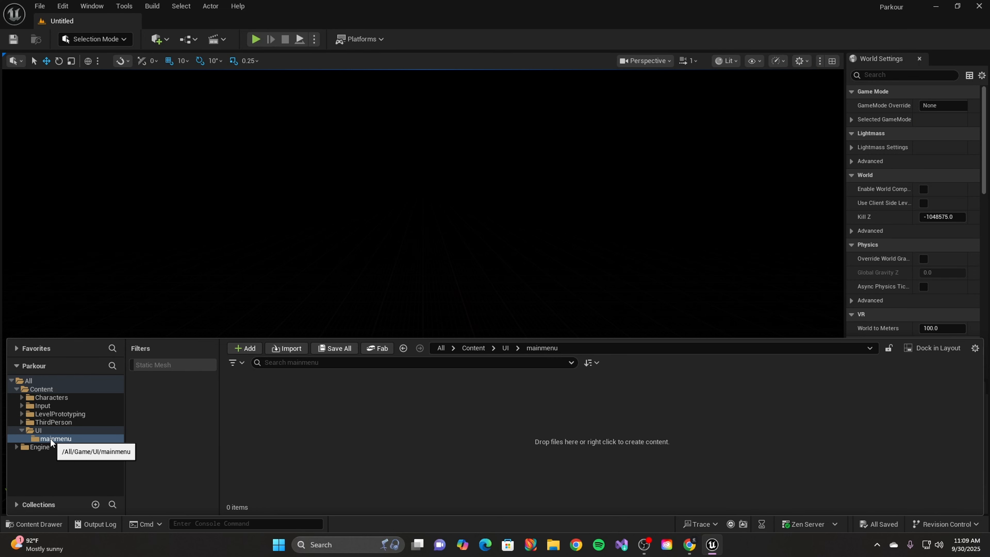
pyautogui.rightClick(255, 403)
pyautogui.moveTo(306, 384)
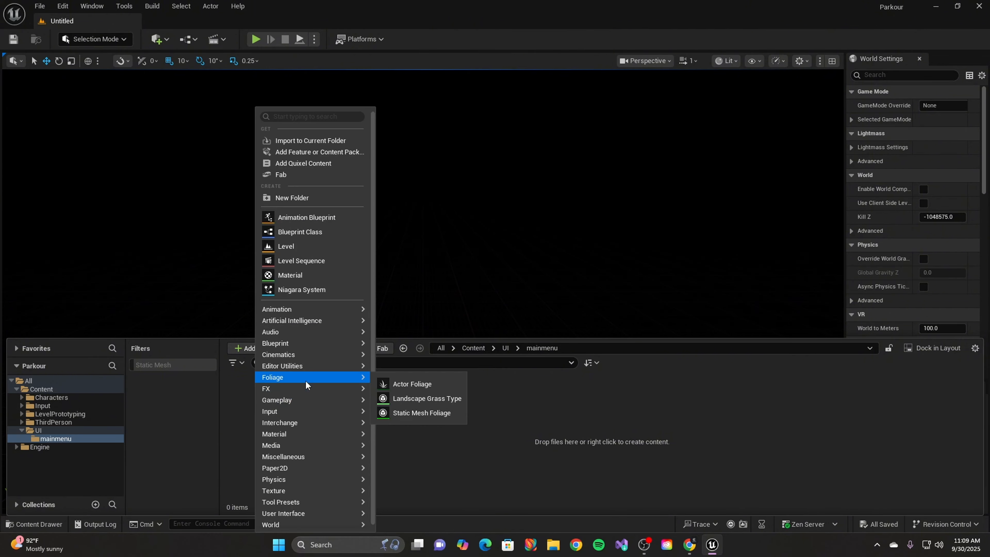
pyautogui.click(535, 426)
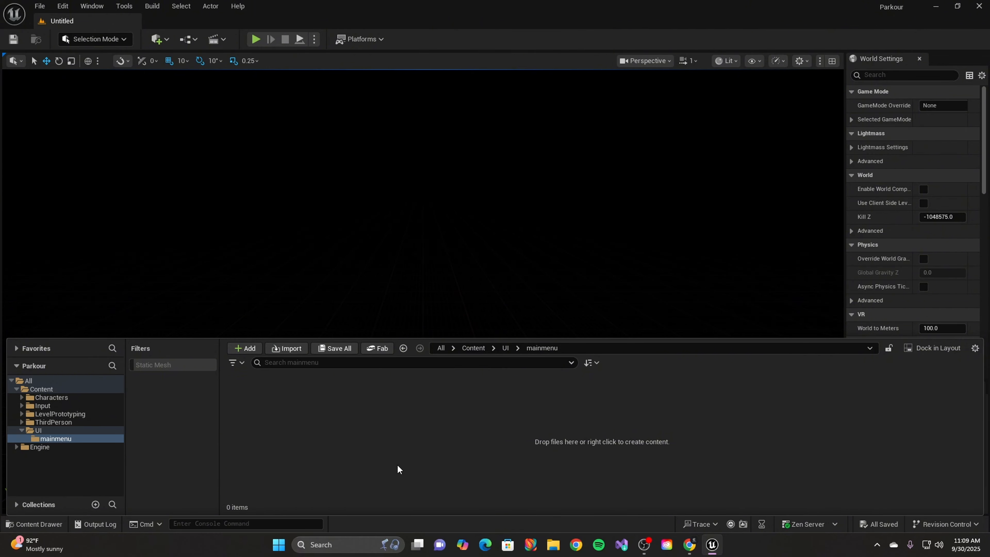
# - Create a Widget Blueprint with the User Widget parent class in the mainmenu folder and name it mainmenu_UI
pyautogui.rightClick(306, 403)
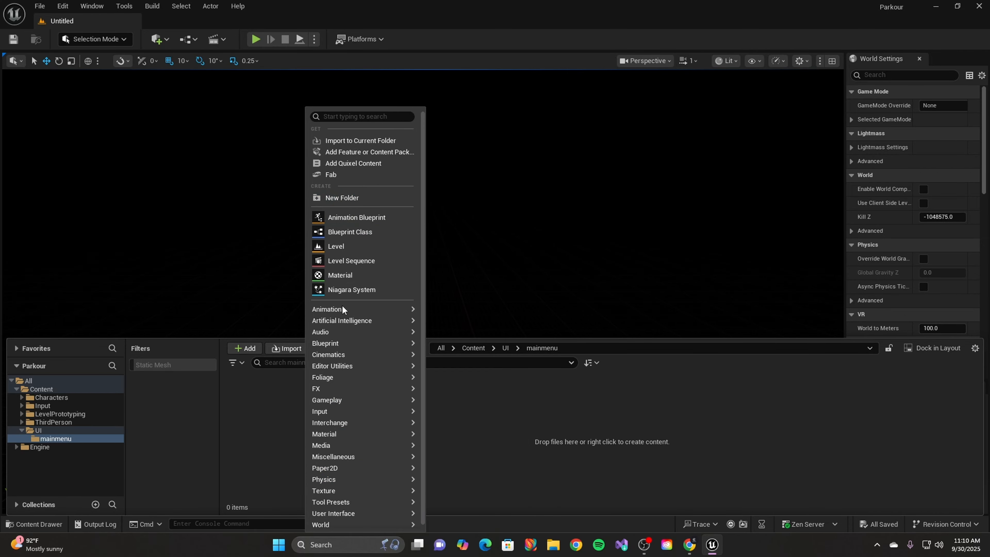
pyautogui.moveTo(349, 424)
pyautogui.moveTo(331, 513)
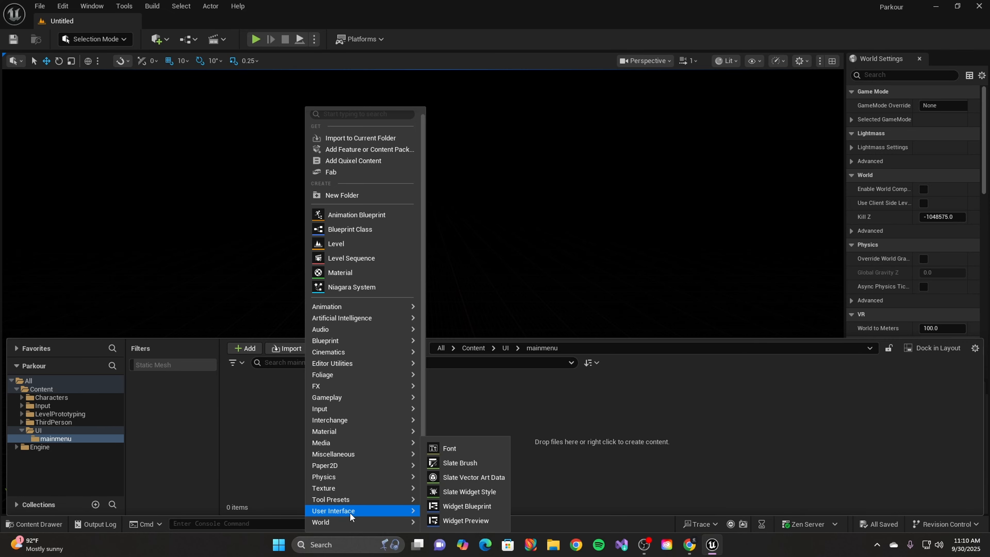
pyautogui.click(454, 507)
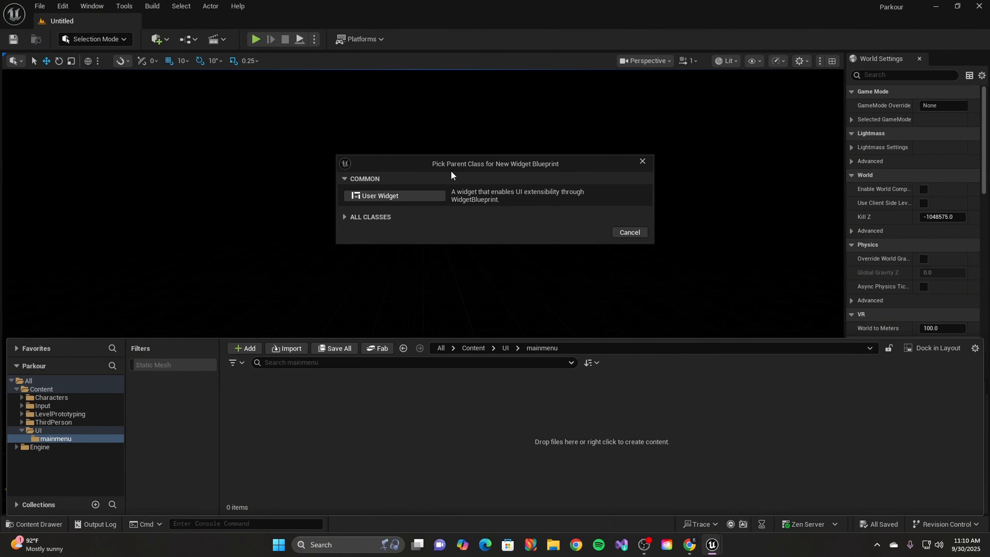
pyautogui.moveTo(463, 165); pyautogui.dragTo(463, 221)
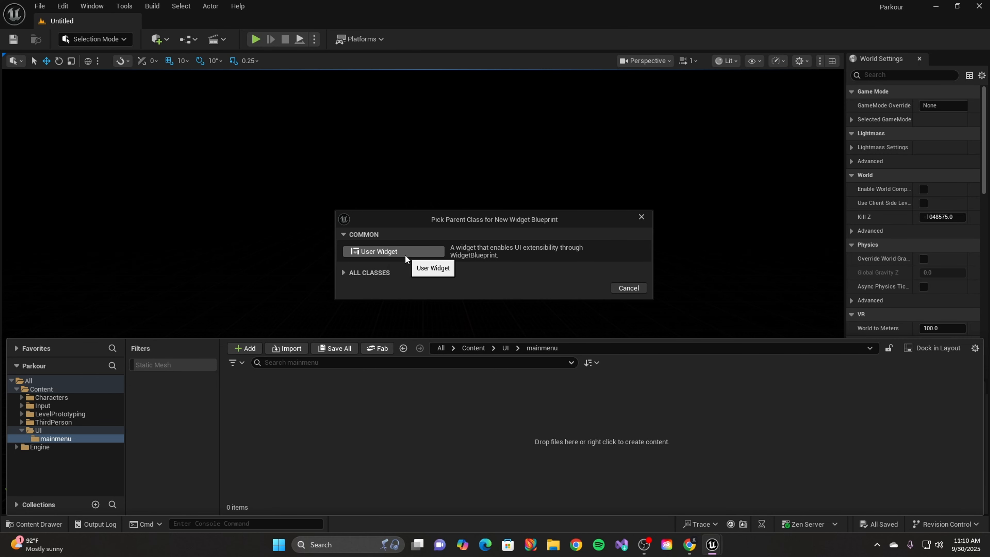
pyautogui.click(394, 255)
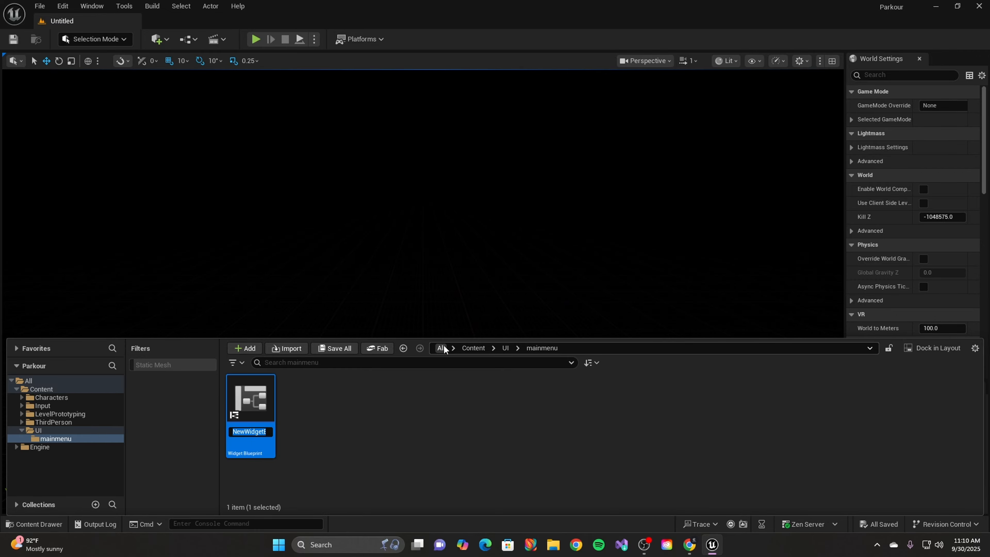
pyautogui.write('mai')
pyautogui.write('nmenu_UI')
pyautogui.press('Return')
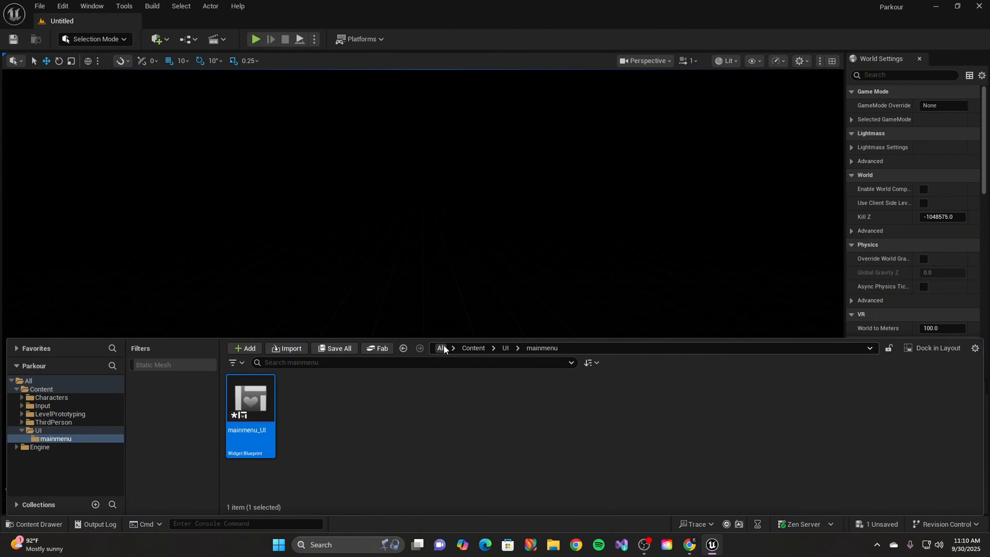
# - Open the mainmenu_UI widget blueprint and dock its editor beside the level in the main window
pyautogui.moveTo(267, 437)
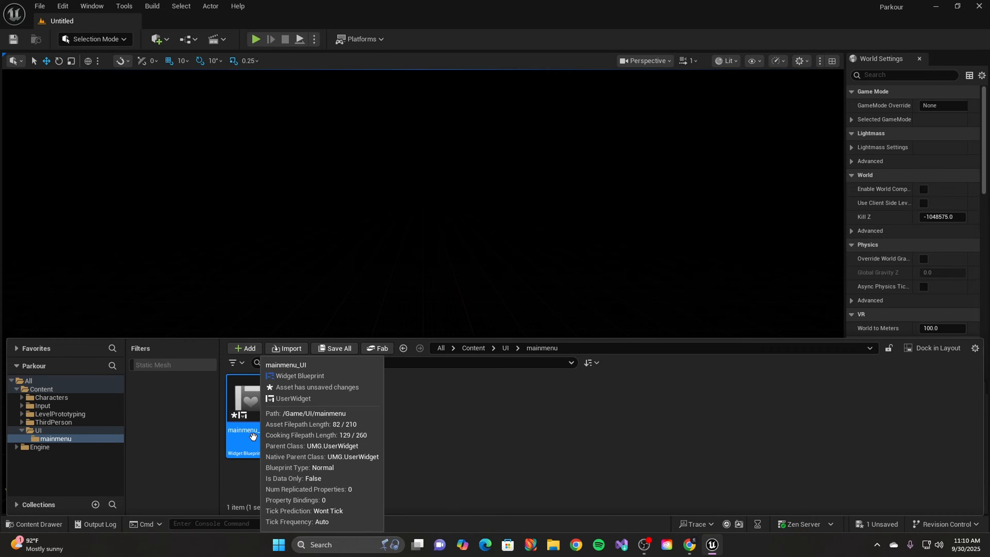
pyautogui.click(416, 413)
pyautogui.doubleClick(259, 445)
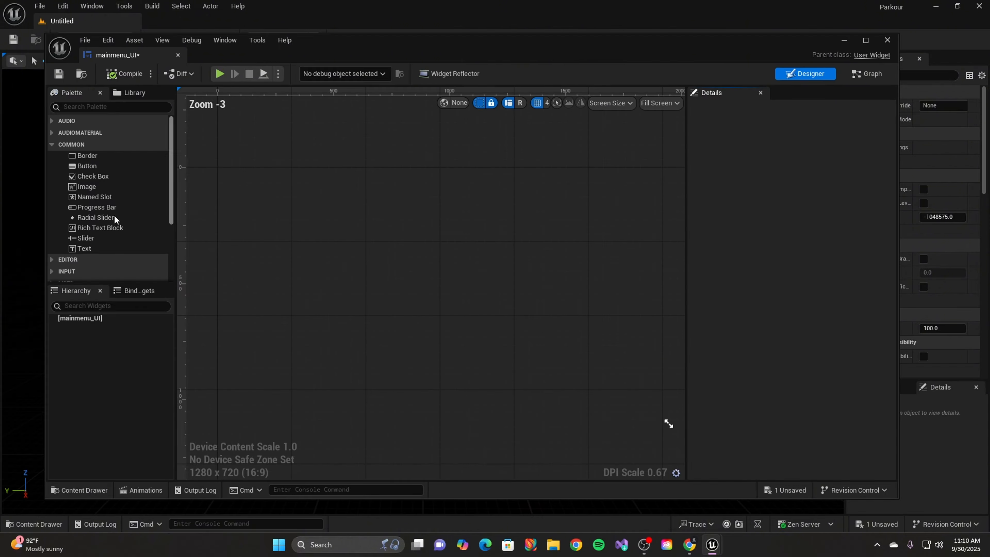
pyautogui.moveTo(155, 47); pyautogui.dragTo(185, 21)
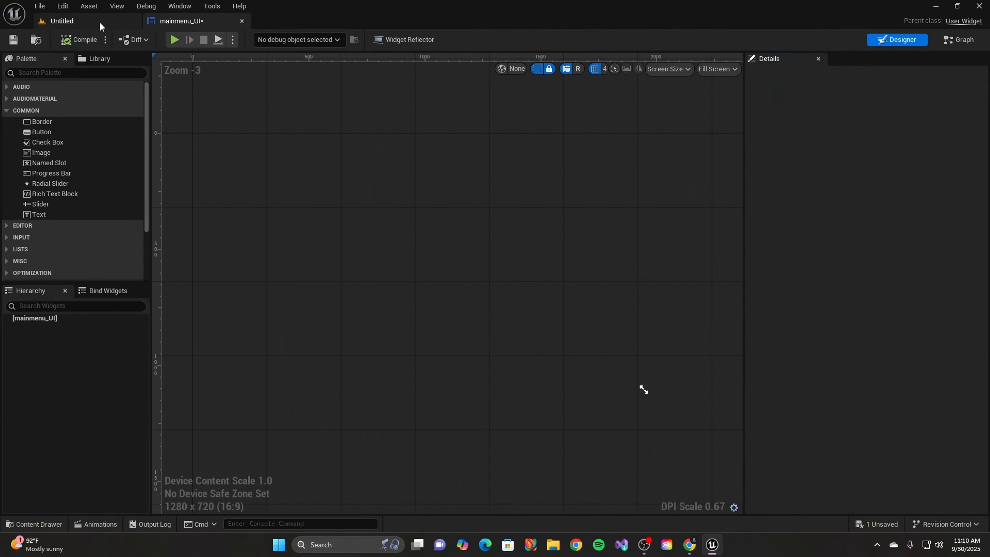
# - Compare the untitled level with the mainmenu_UI editor and examine the widget's Designer canvas and event graph
pyautogui.click(100, 22)
pyautogui.click(184, 24)
pyautogui.click(102, 26)
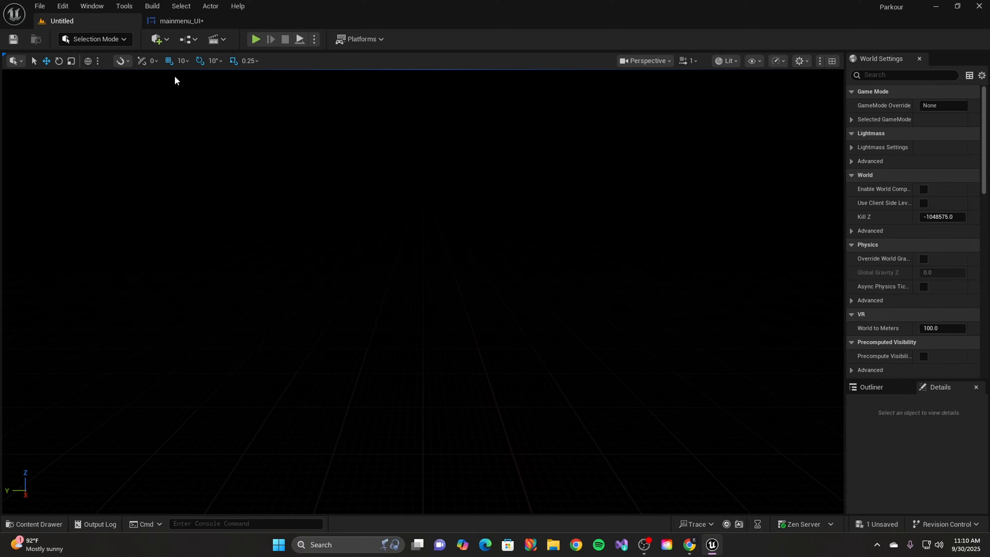
pyautogui.click(201, 23)
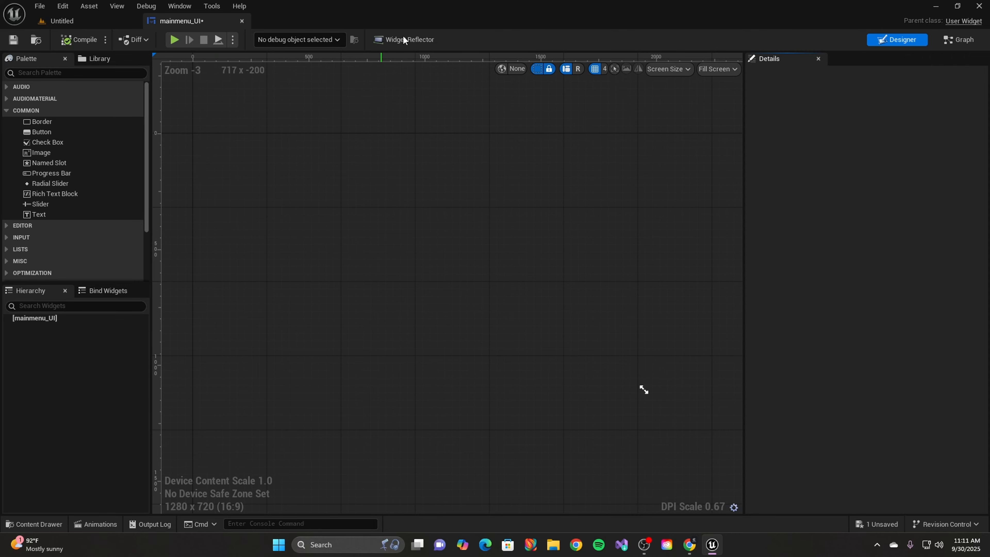
pyautogui.click(934, 44)
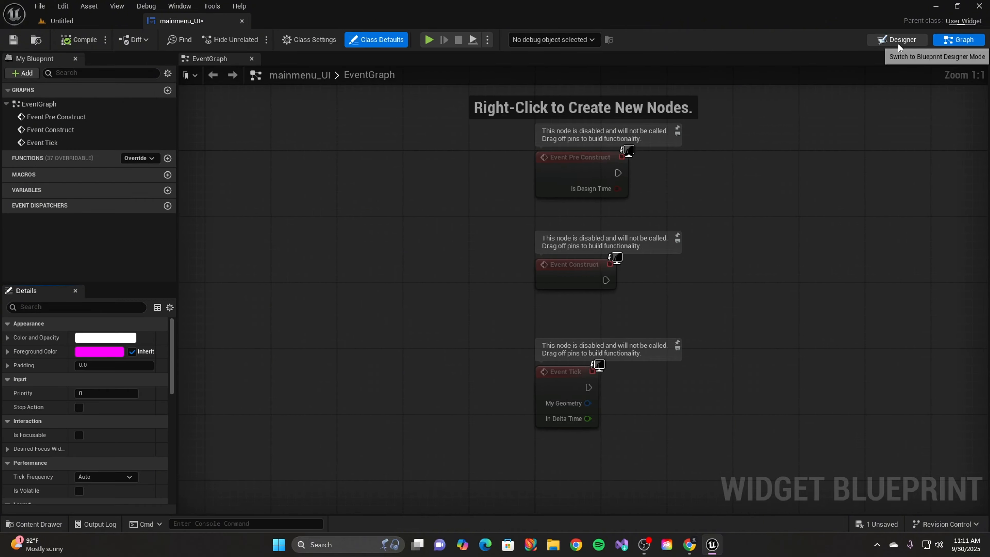
pyautogui.click(898, 43)
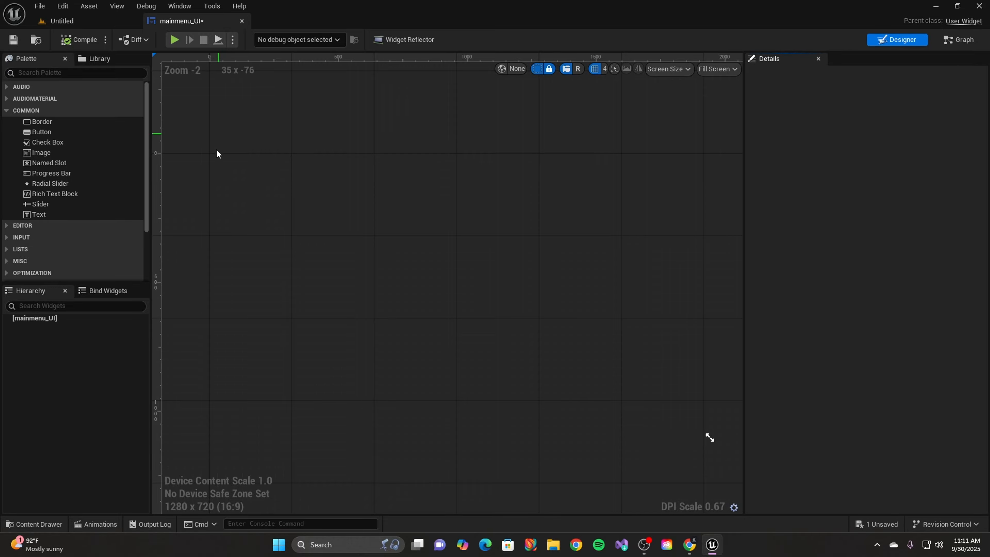
pyautogui.click(964, 45)
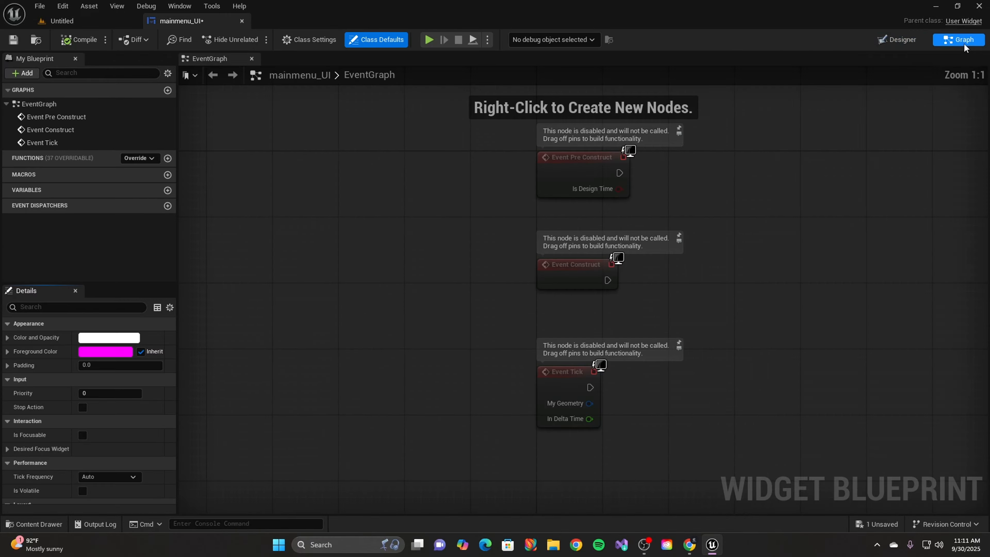
pyautogui.moveTo(733, 234); pyautogui.dragTo(526, 283, button='right')
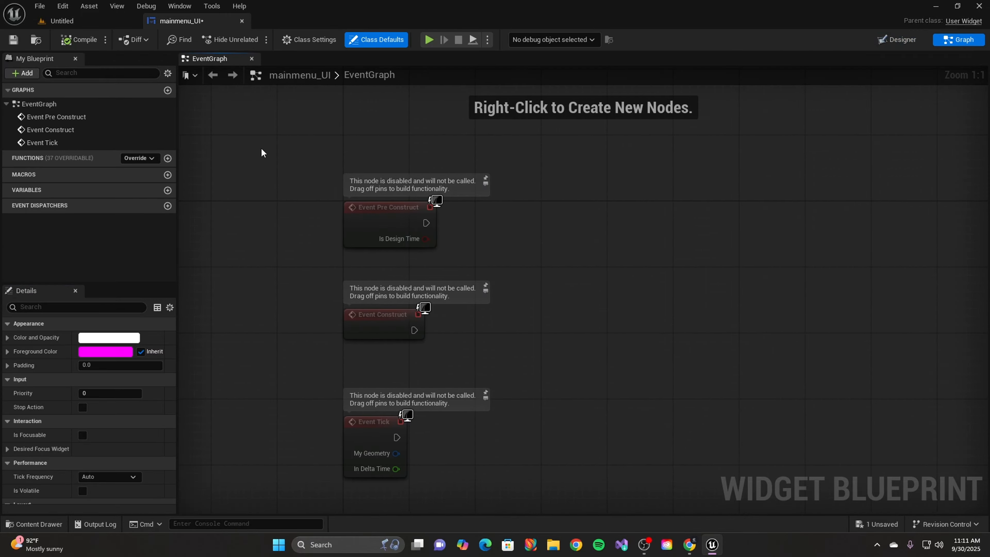
pyautogui.moveTo(654, 248); pyautogui.dragTo(572, 271, button='right')
pyautogui.click(896, 40)
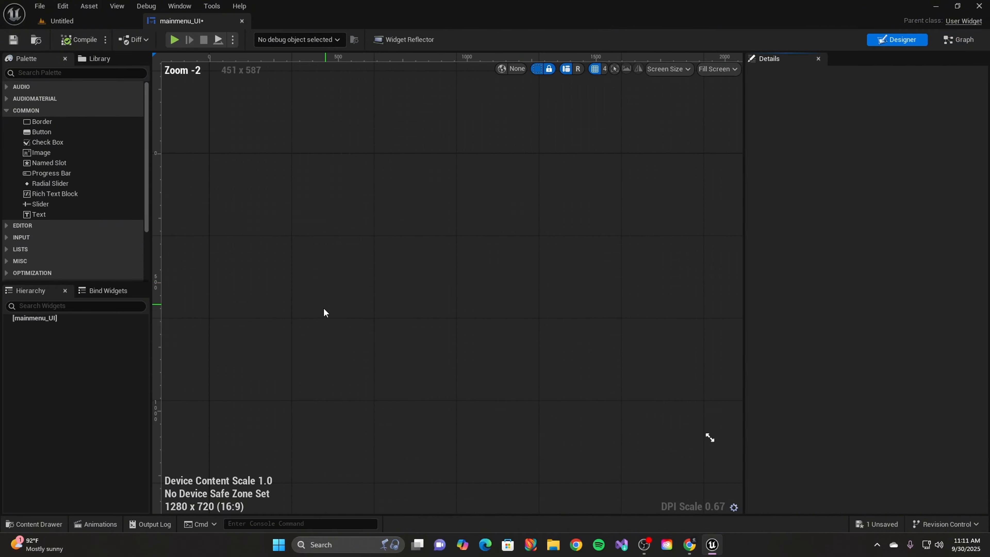
pyautogui.click(960, 39)
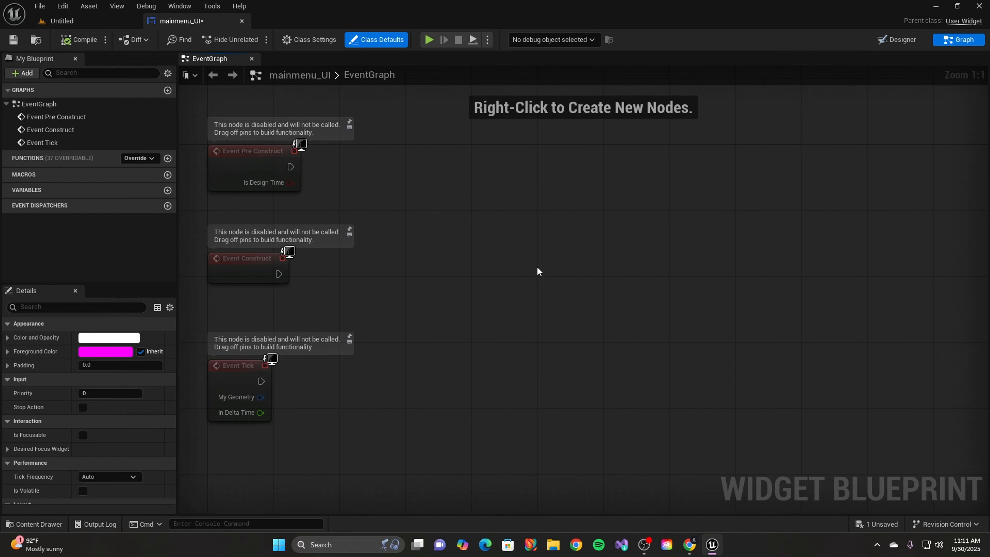
pyautogui.click(893, 40)
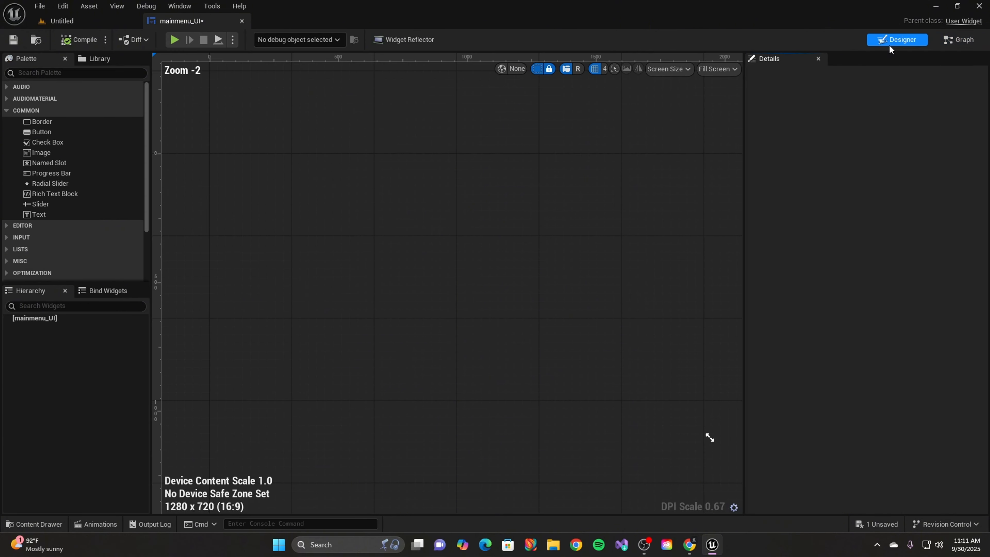
pyautogui.moveTo(366, 170); pyautogui.dragTo(453, 176, button='right')
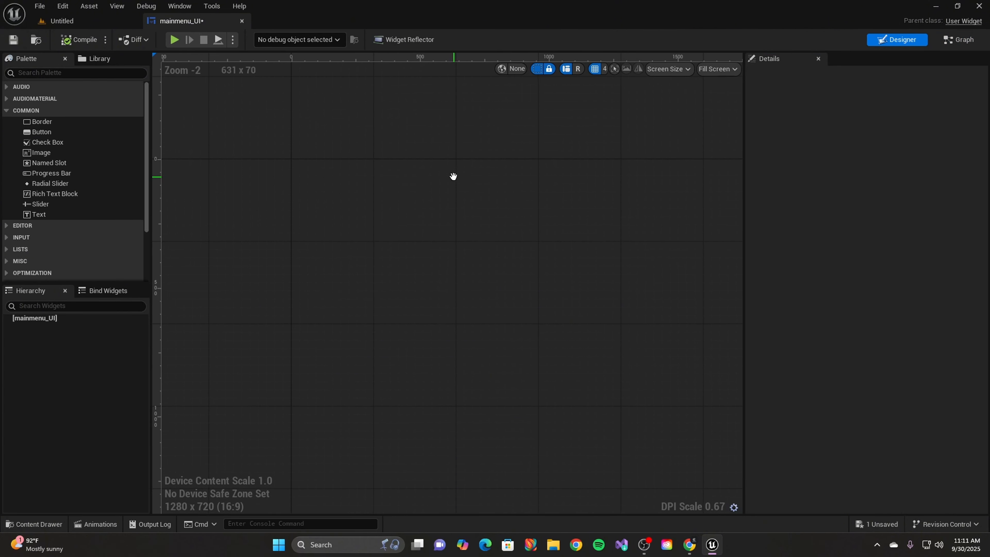
pyautogui.scroll(-1, 452, 177)
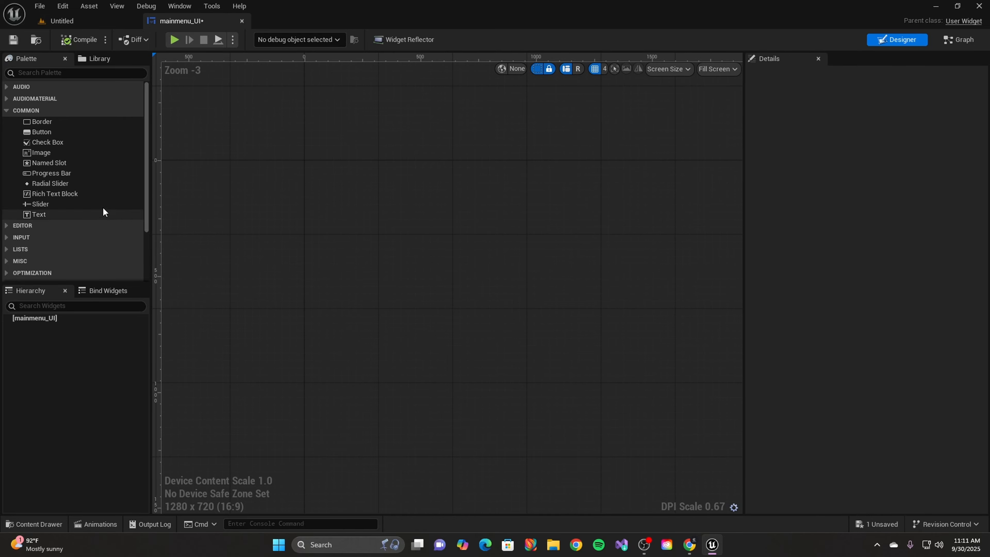
# - Add a Canvas Panel as the root widget of mainmenu_UI
pyautogui.click(9, 111)
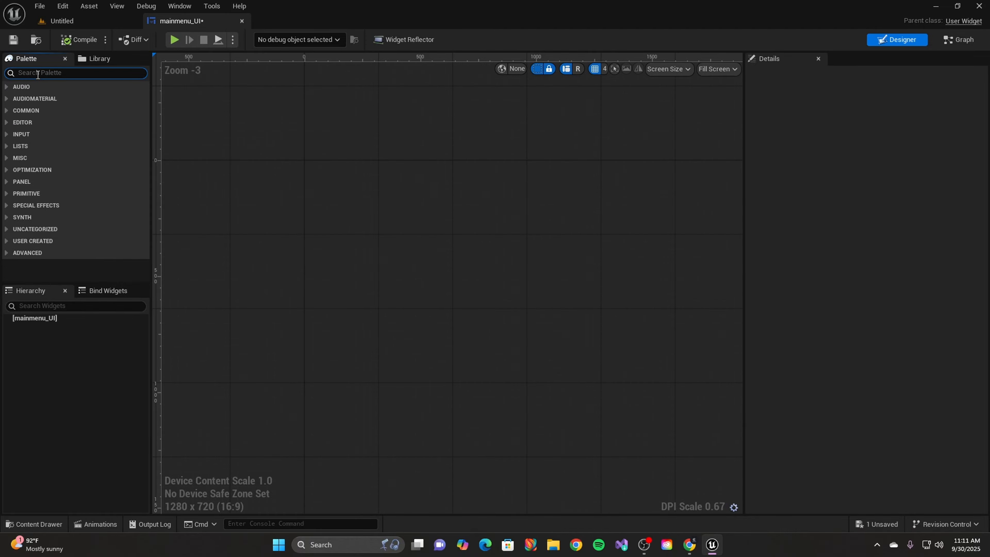
pyautogui.write('canv')
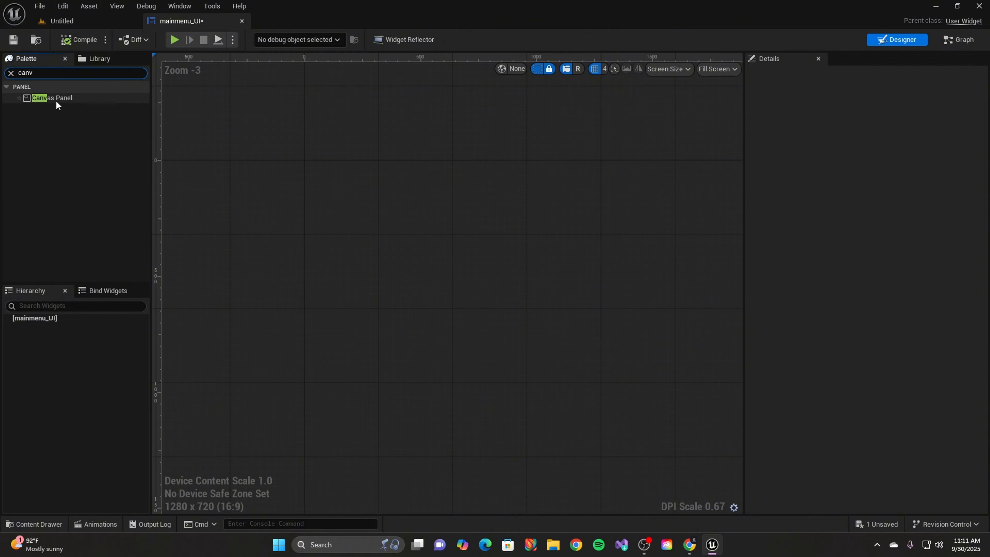
pyautogui.moveTo(55, 98); pyautogui.dragTo(46, 319)
# - Resize the Designer's preview screen to 1920 x 1080
pyautogui.moveTo(517, 129); pyautogui.dragTo(419, 128, button='right')
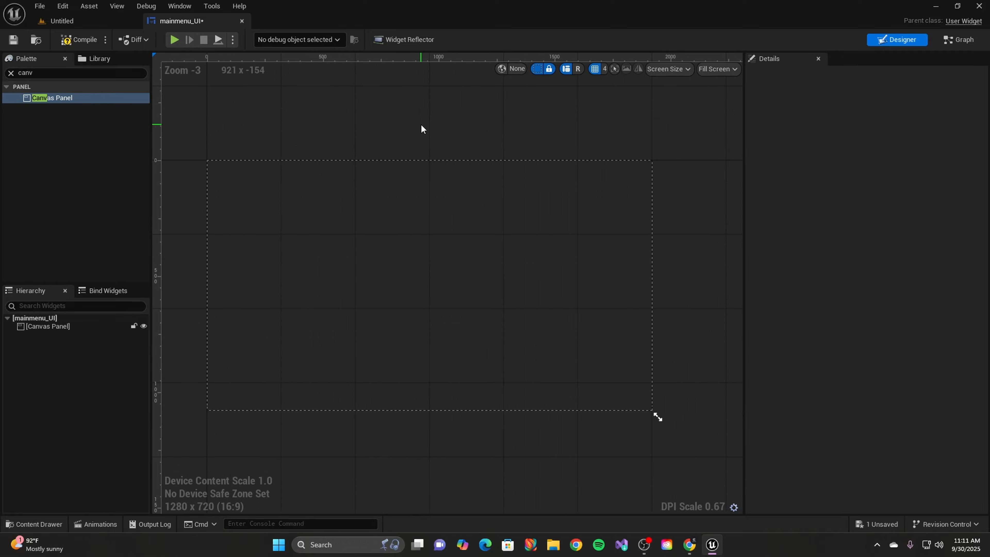
pyautogui.scroll(-2, 575, 235)
pyautogui.scroll(1, 570, 250)
pyautogui.moveTo(570, 250); pyautogui.dragTo(589, 267, button='right')
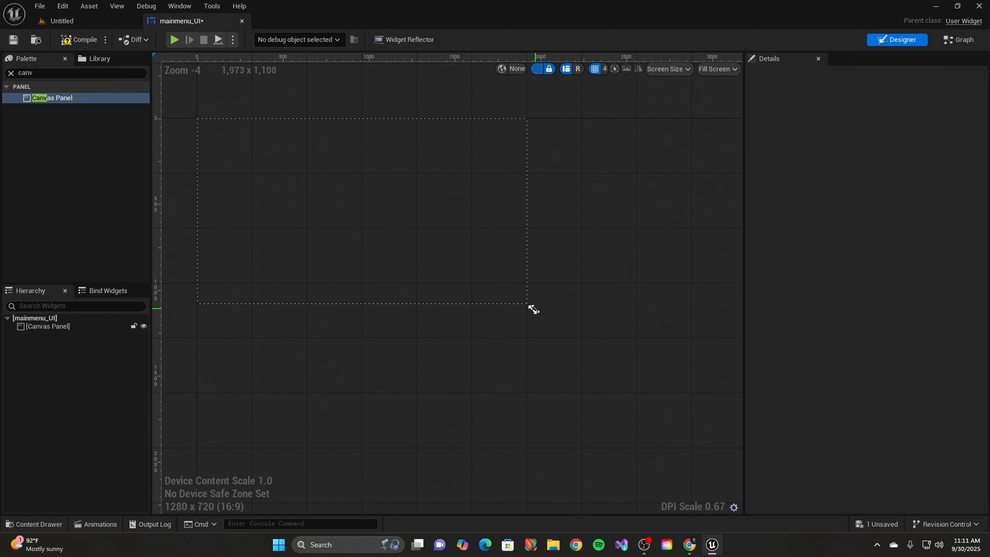
pyautogui.moveTo(532, 309); pyautogui.dragTo(694, 400)
pyautogui.scroll(-1, 672, 266)
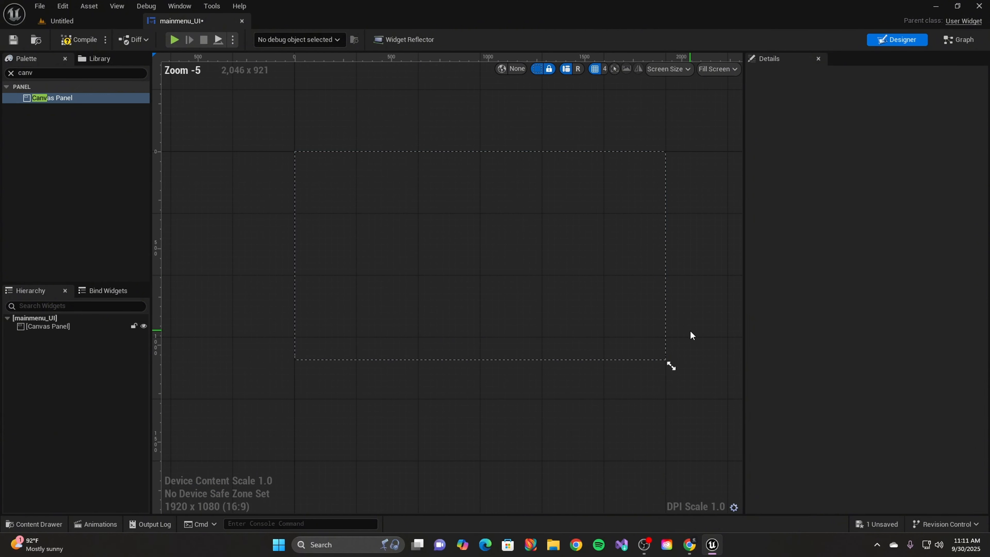
pyautogui.moveTo(689, 334); pyautogui.dragTo(625, 329, button='right')
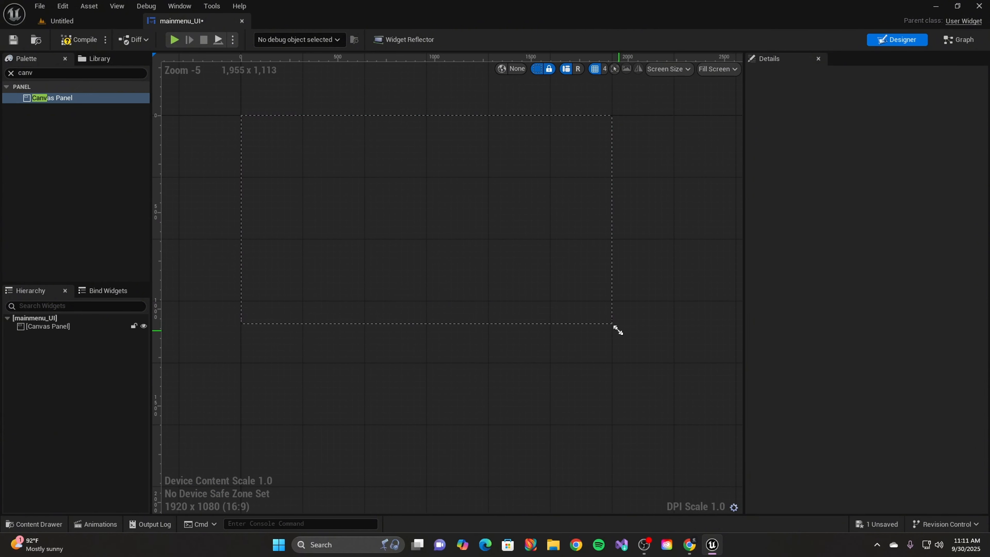
# - Try the preview screen at a portrait size of 720 x 1280 and return it to 1920 x 1080
pyautogui.moveTo(618, 330); pyautogui.dragTo(385, 367)
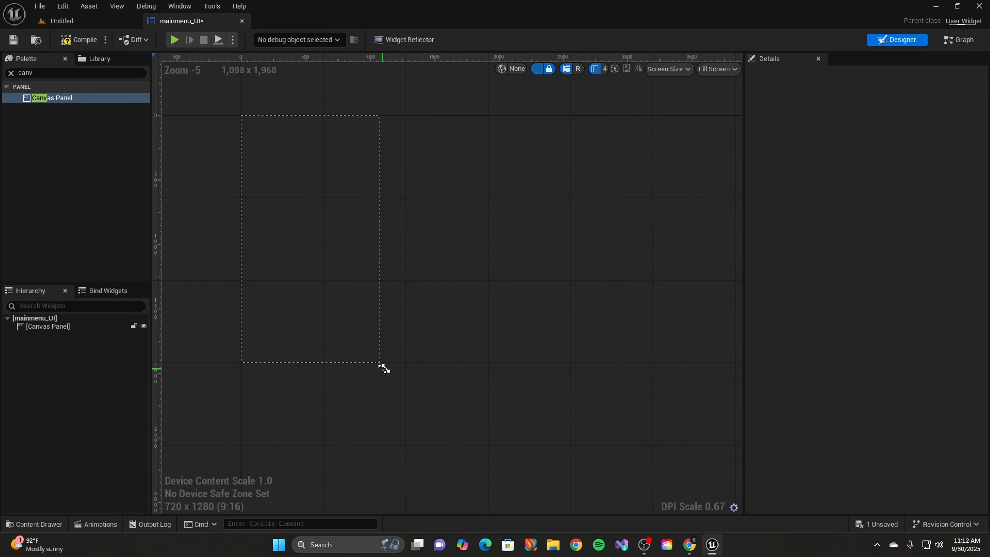
pyautogui.moveTo(384, 369); pyautogui.dragTo(618, 332)
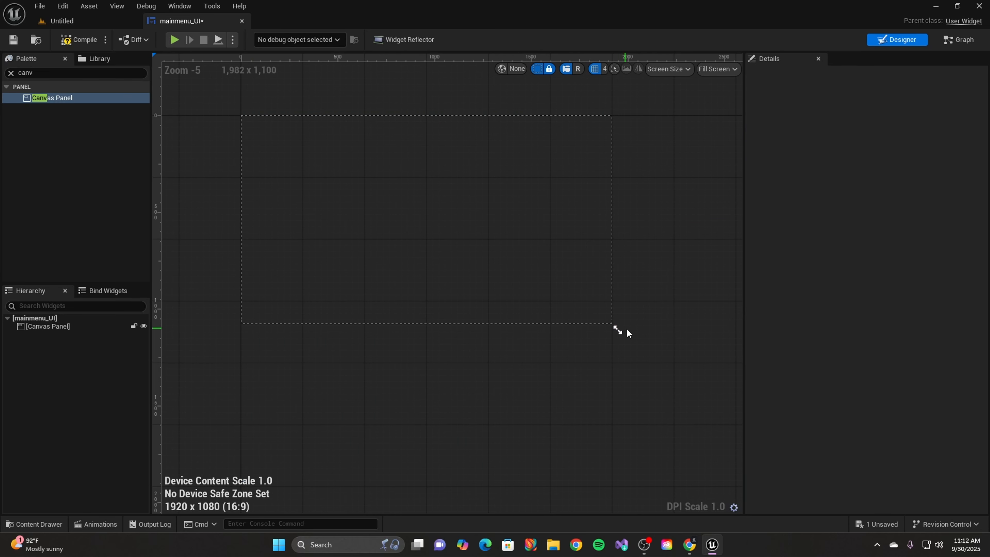
pyautogui.moveTo(654, 347); pyautogui.dragTo(614, 372, button='right')
pyautogui.scroll(-1, 614, 372)
pyautogui.scroll(1, 636, 302)
pyautogui.moveTo(646, 318); pyautogui.dragTo(681, 329, button='right')
pyautogui.moveTo(389, 286); pyautogui.dragTo(451, 275, button='right')
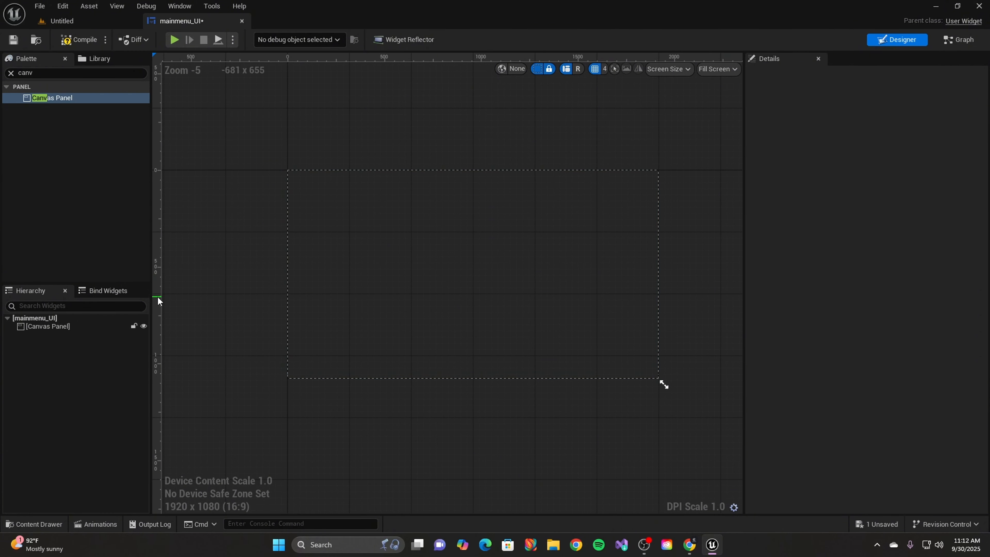
# - Add a Vertical Box as a child of the Canvas Panel
pyautogui.click(11, 72)
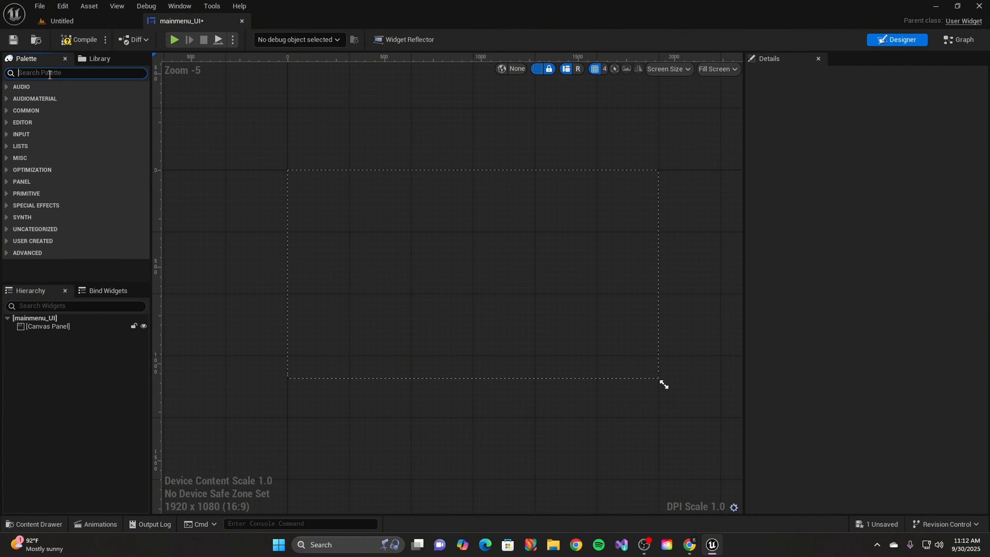
pyautogui.write('vert')
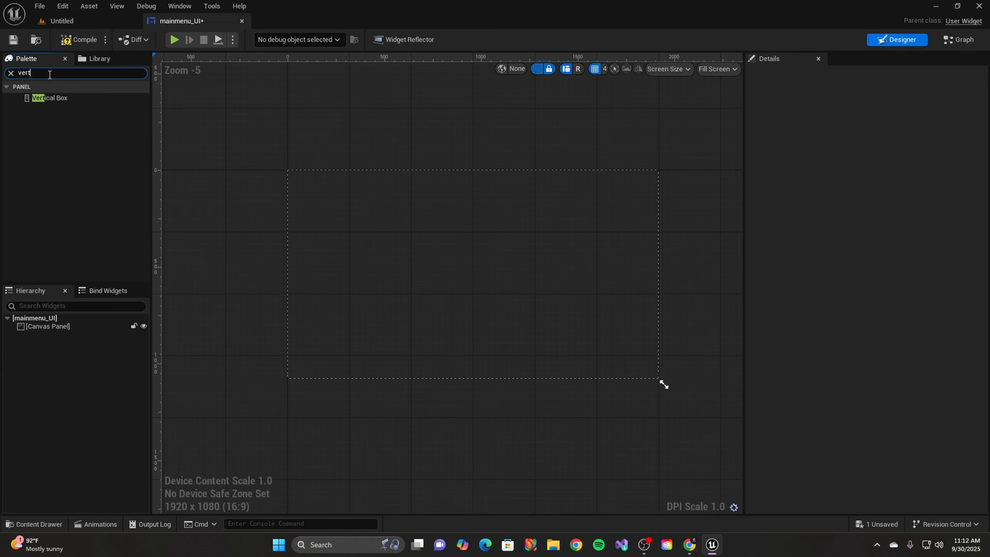
pyautogui.click(70, 98)
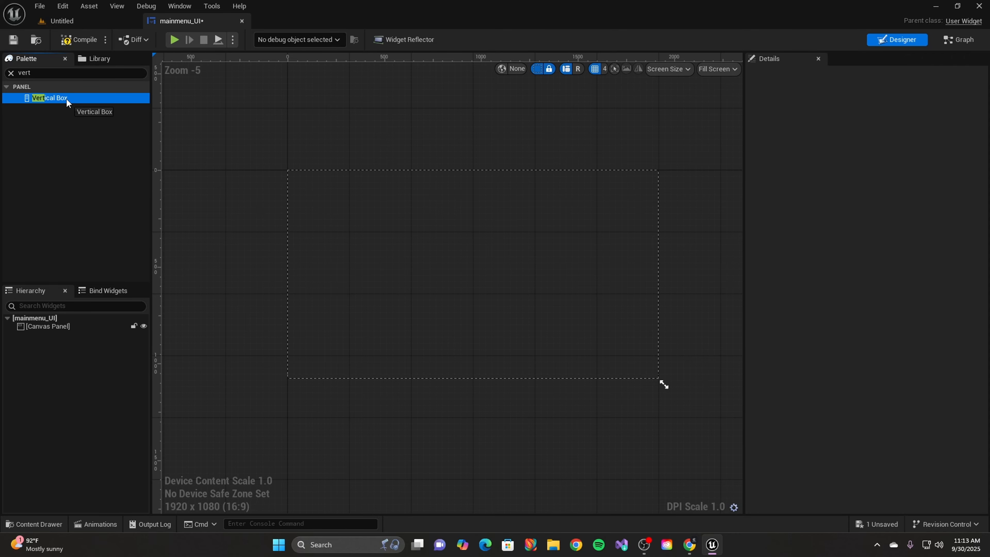
pyautogui.moveTo(72, 100); pyautogui.dragTo(66, 323)
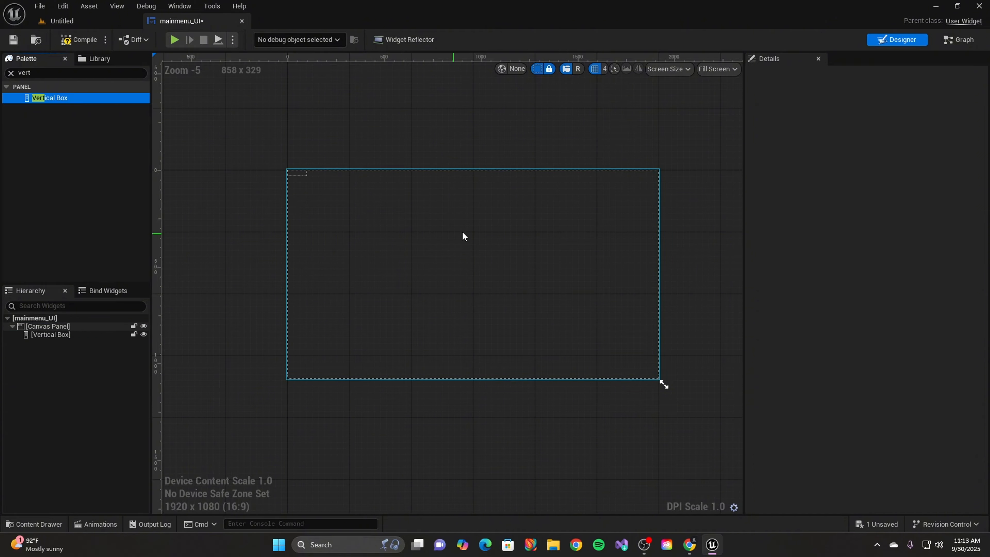
# - Enlarge the vertical box to about 487 x 707 and move it near the canvas centre, at about X 728, Y 240
pyautogui.click(294, 173)
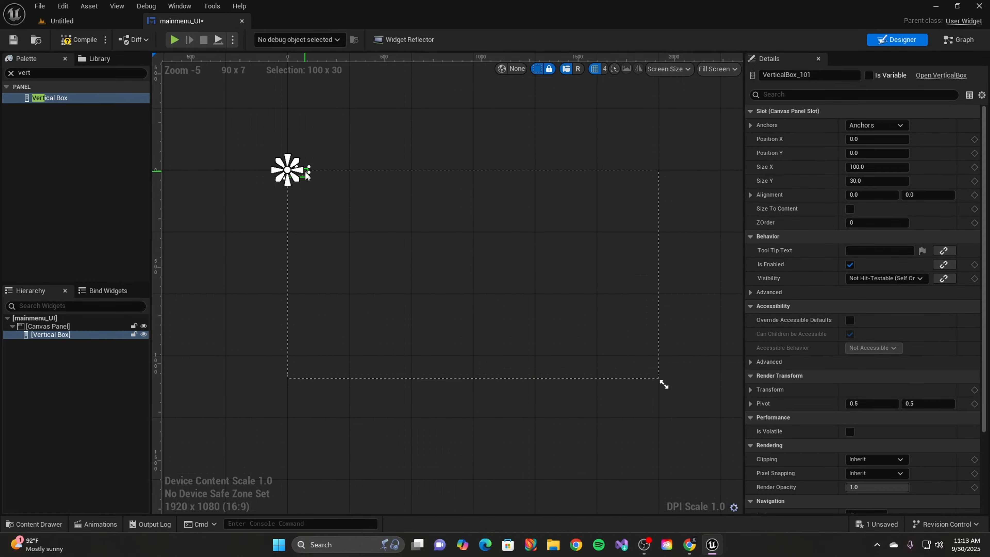
pyautogui.moveTo(306, 175); pyautogui.dragTo(534, 364)
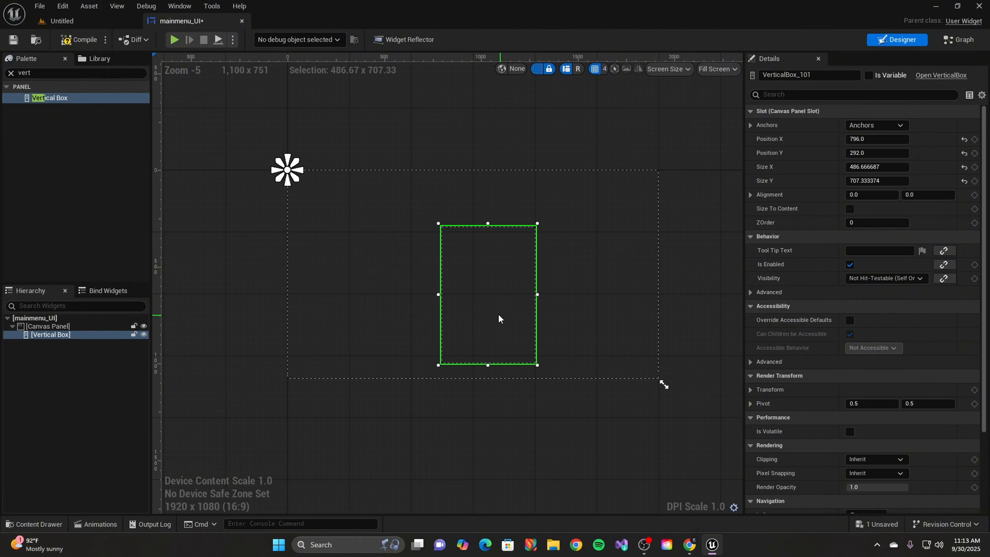
pyautogui.moveTo(499, 316); pyautogui.dragTo(490, 309)
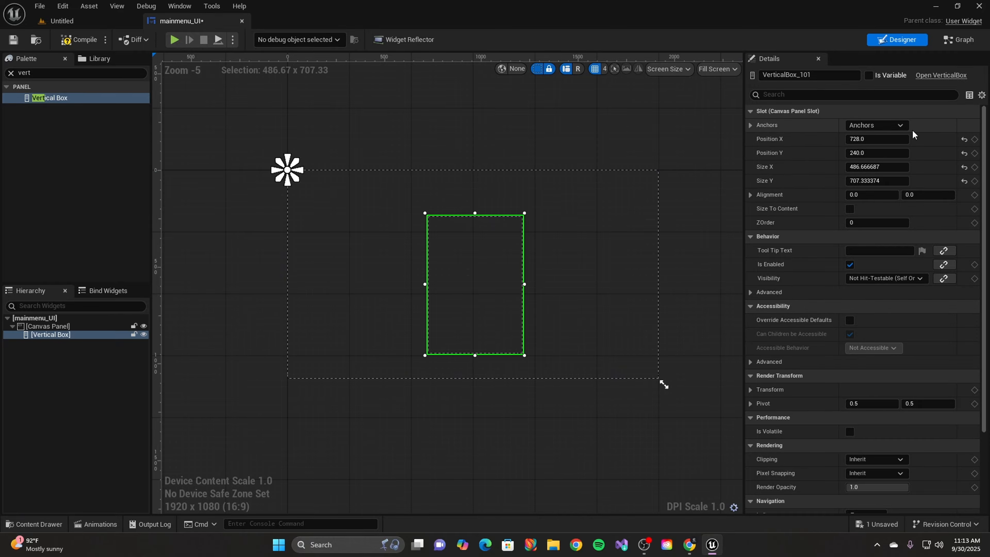
# - Anchor the vertical box to the canvas centre and enlarge it around the anchor to about 636 x 819
pyautogui.click(892, 126)
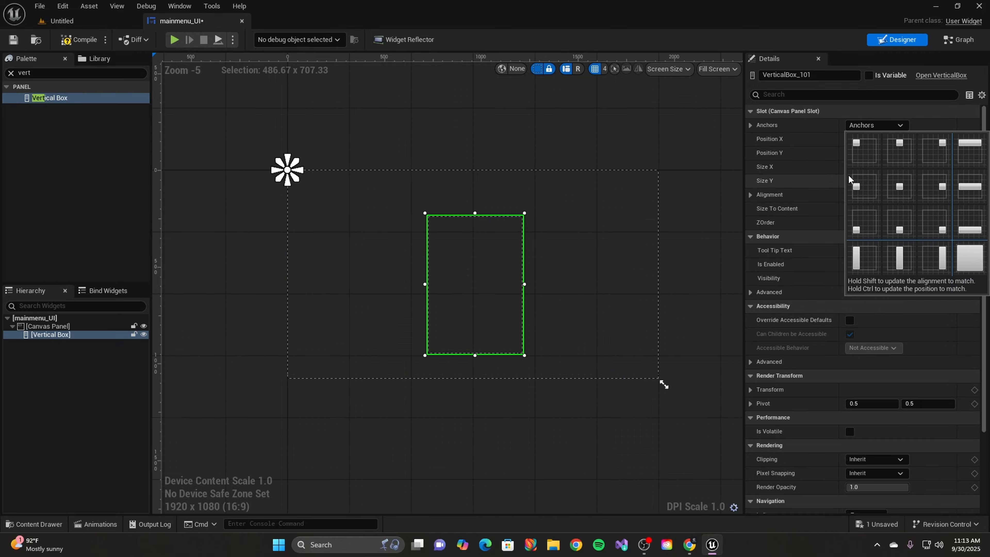
pyautogui.click(901, 187)
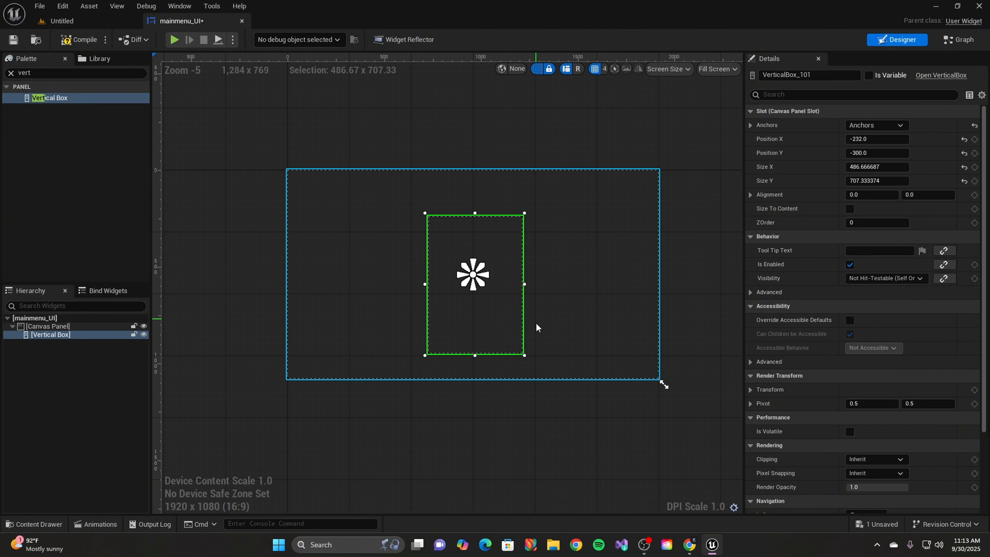
pyautogui.moveTo(524, 355); pyautogui.dragTo(536, 367)
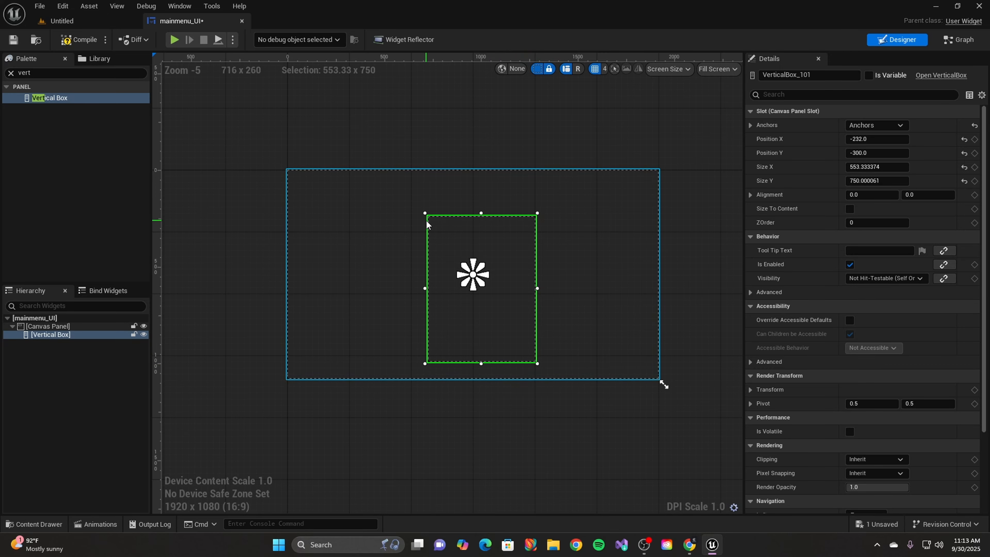
pyautogui.click(420, 215)
pyautogui.click(434, 220)
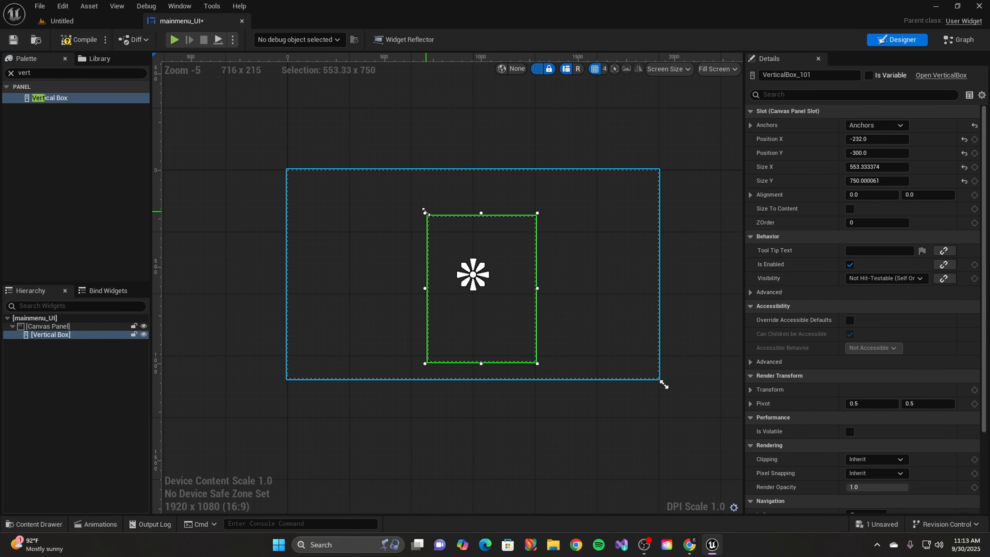
pyautogui.moveTo(425, 213); pyautogui.dragTo(409, 199)
pyautogui.scroll(1, 623, 265)
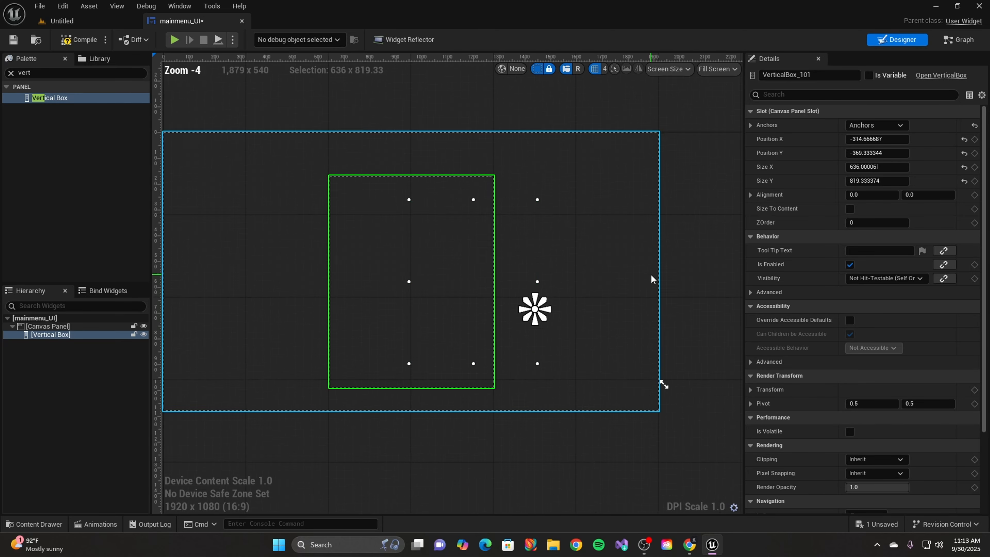
pyautogui.scroll(2, 585, 273)
pyautogui.moveTo(526, 267); pyautogui.dragTo(669, 273, button='right')
pyautogui.scroll(-1, 631, 272)
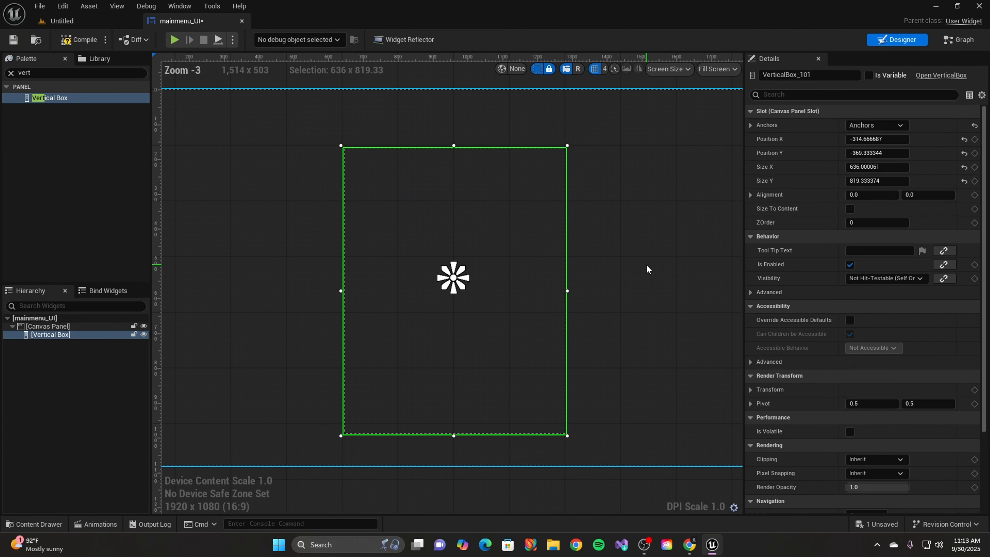
# - Add three Button widgets as children of the vertical box
pyautogui.click(11, 73)
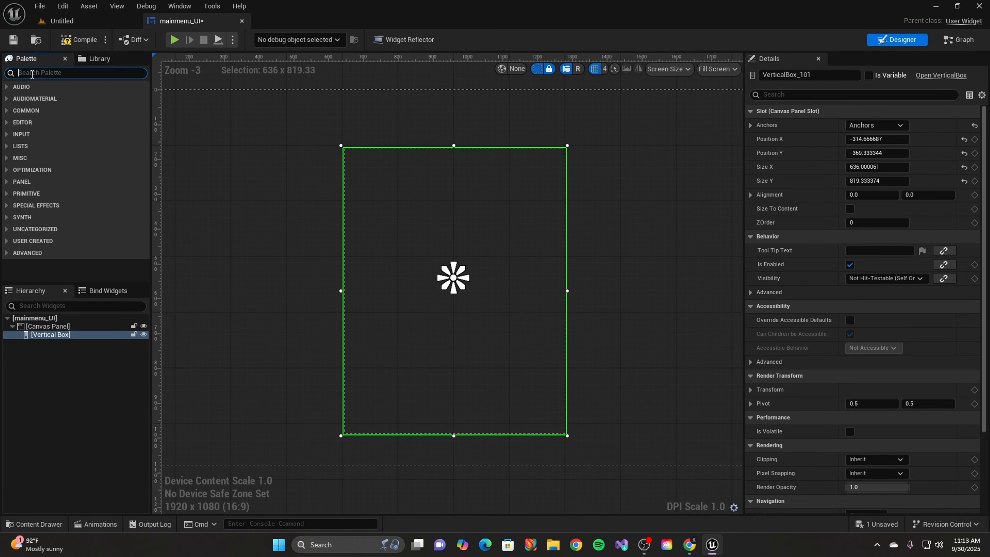
pyautogui.write('bu')
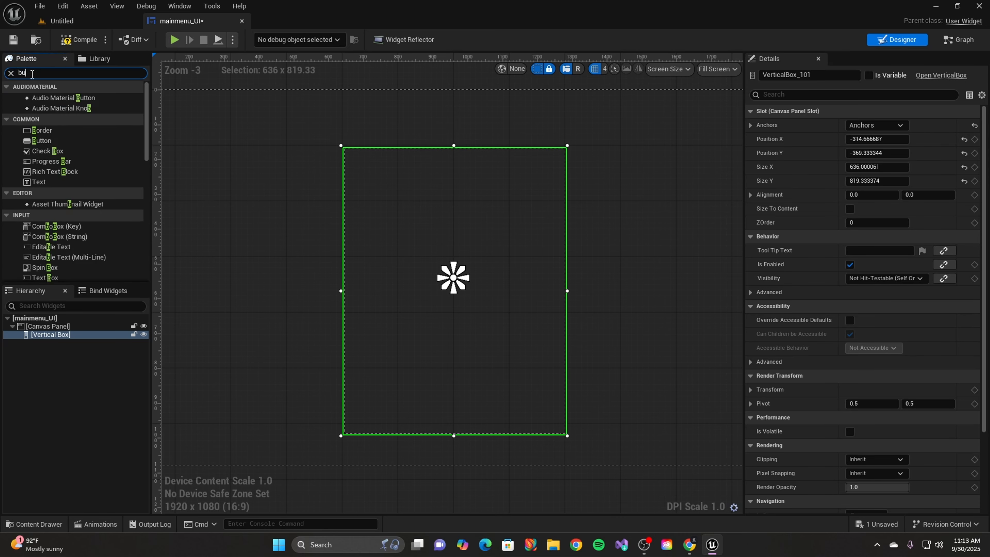
pyautogui.write('tton')
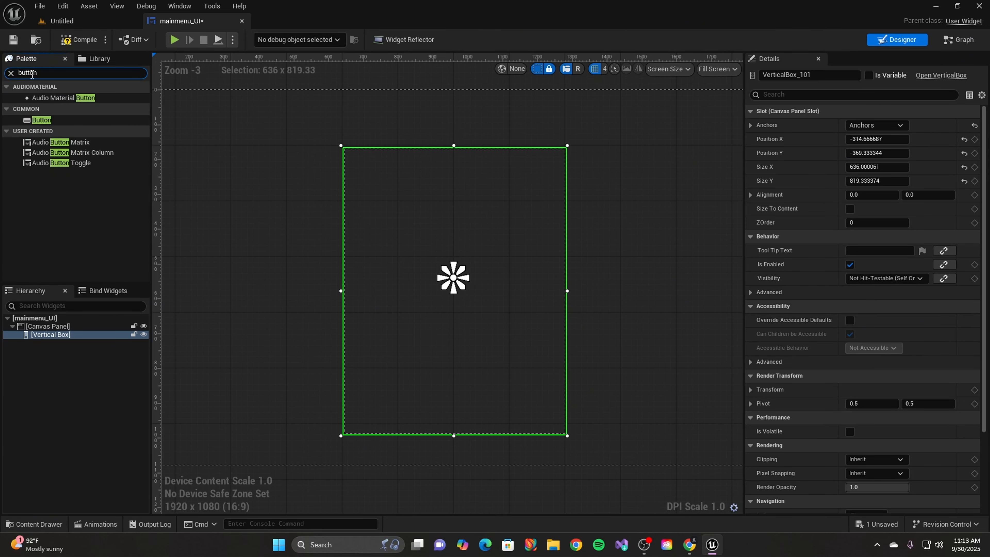
pyautogui.click(35, 121)
pyautogui.moveTo(35, 121); pyautogui.dragTo(70, 335)
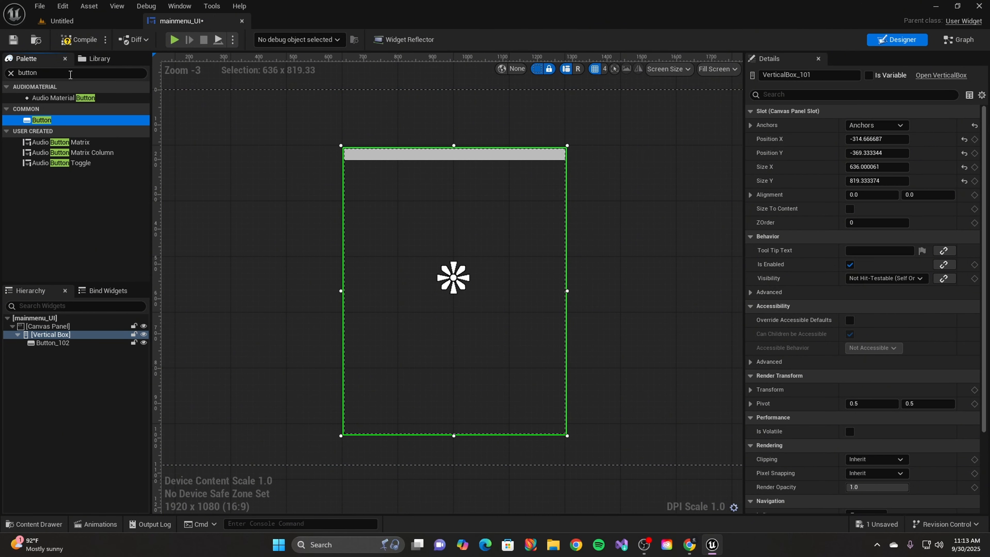
pyautogui.moveTo(44, 120); pyautogui.dragTo(66, 336)
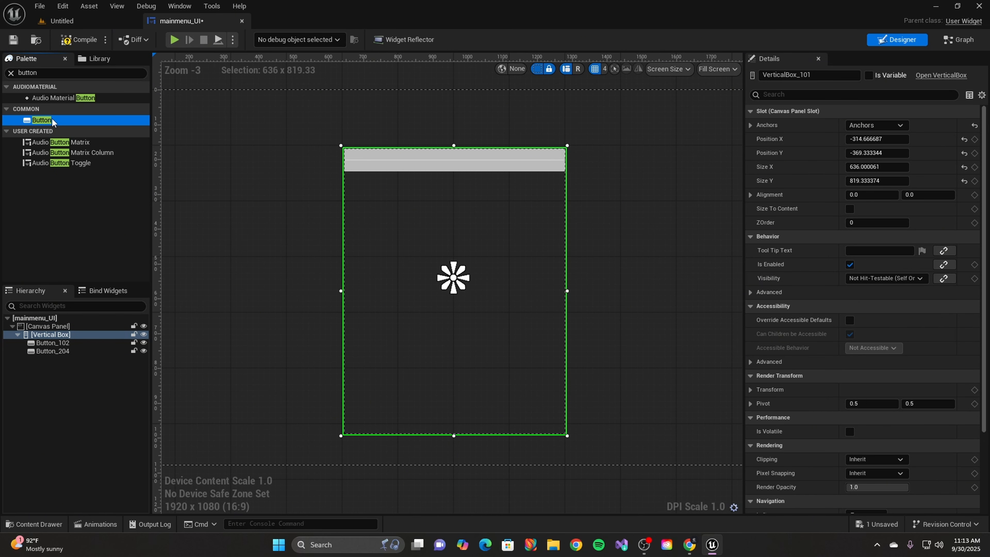
pyautogui.moveTo(53, 122); pyautogui.dragTo(90, 335)
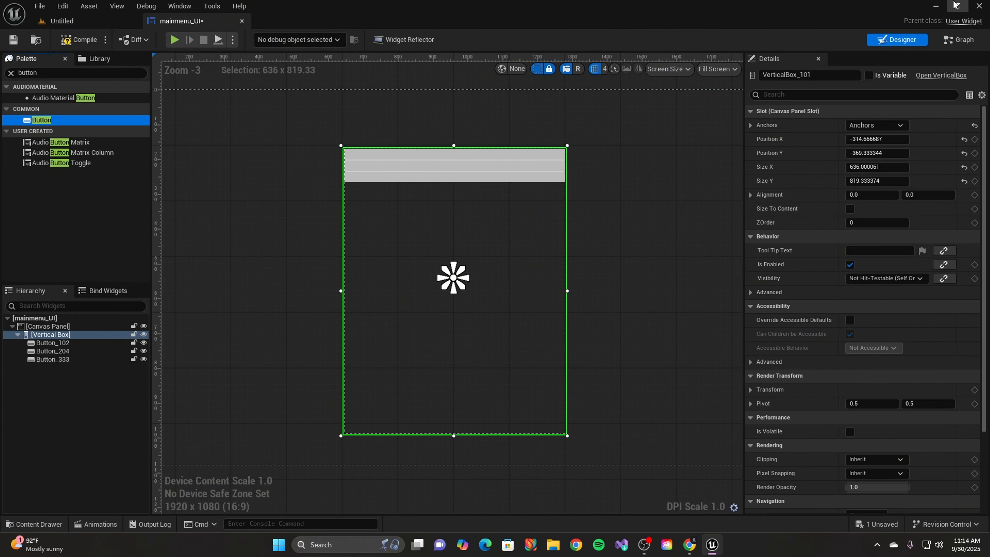
# - Set the bottom padding of the top button in the vertical box to 100
pyautogui.click(447, 157)
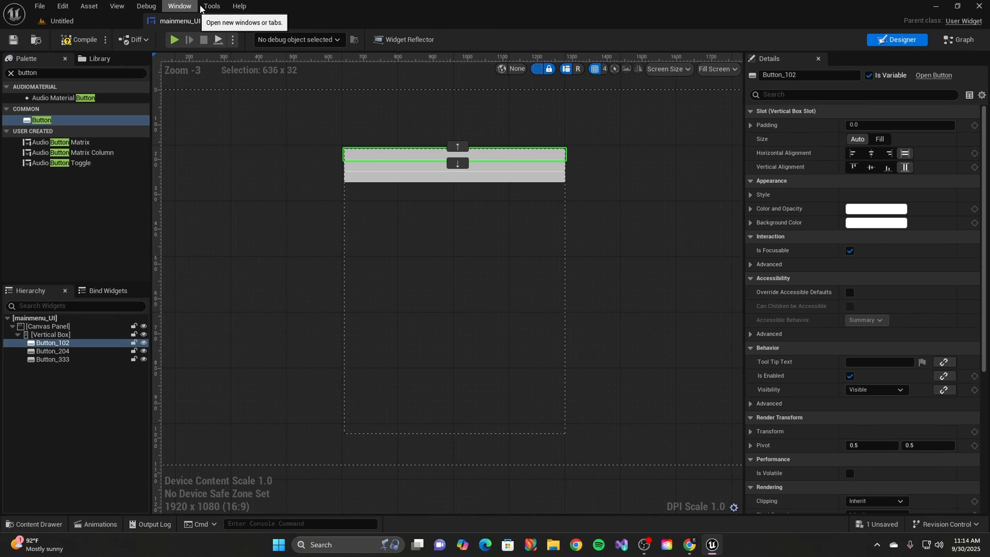
pyautogui.click(182, 6)
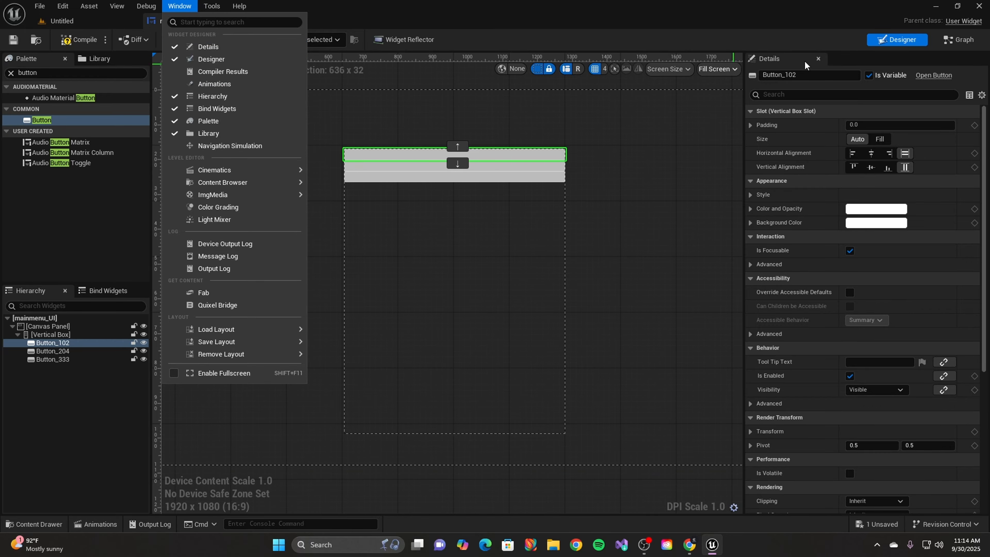
pyautogui.click(674, 7)
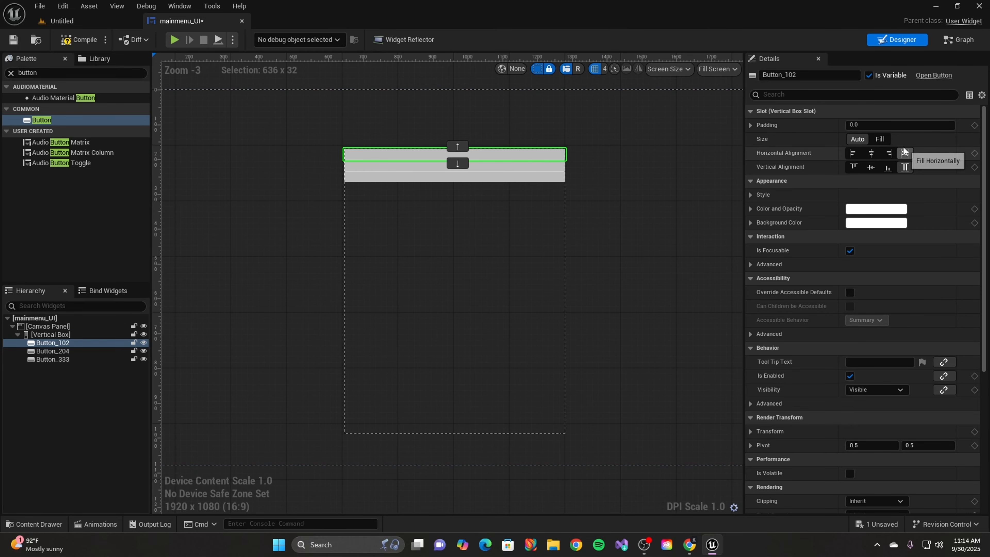
pyautogui.click(749, 125)
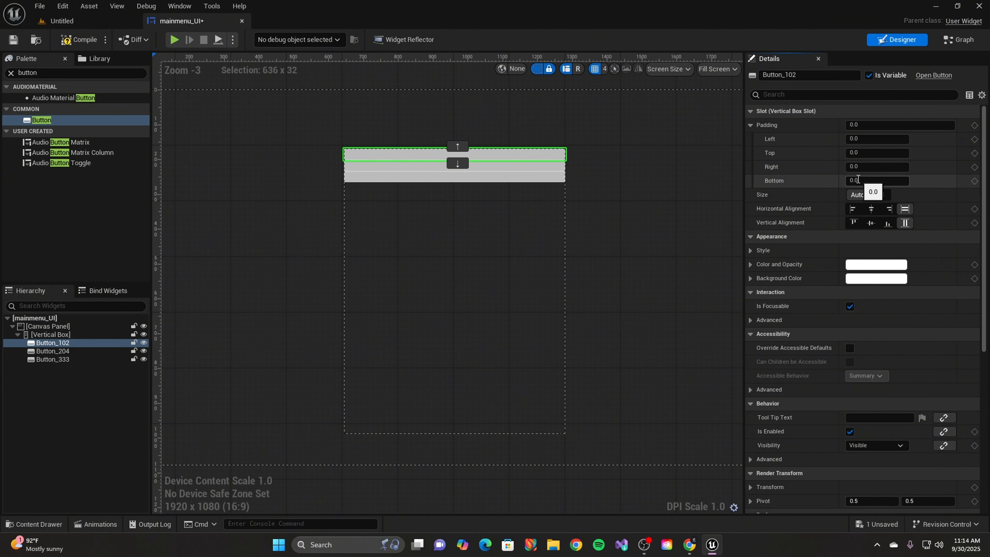
pyautogui.click(859, 179)
pyautogui.write('100')
pyautogui.press('Return')
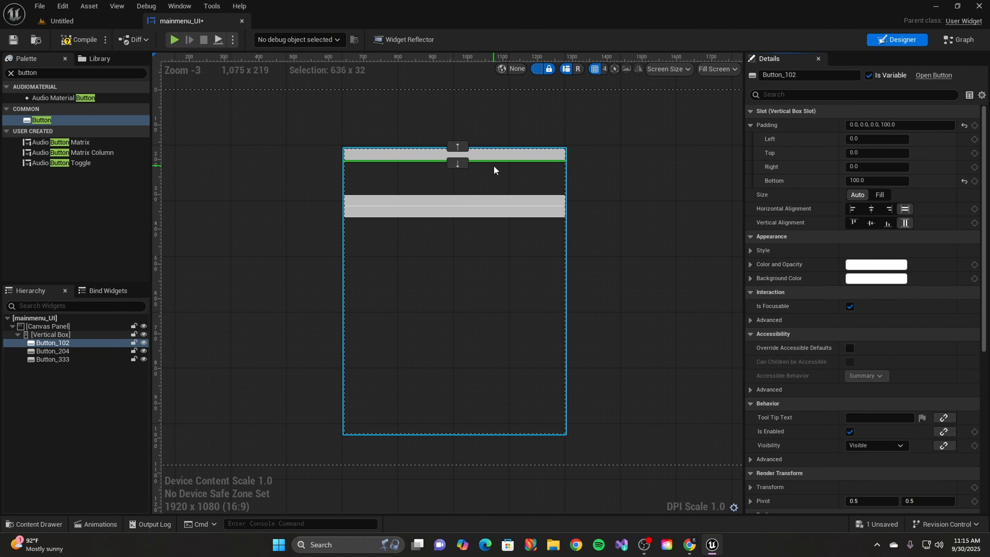
# - Set the top padding of the uppermost button in the vertical box to 100
pyautogui.click(482, 212)
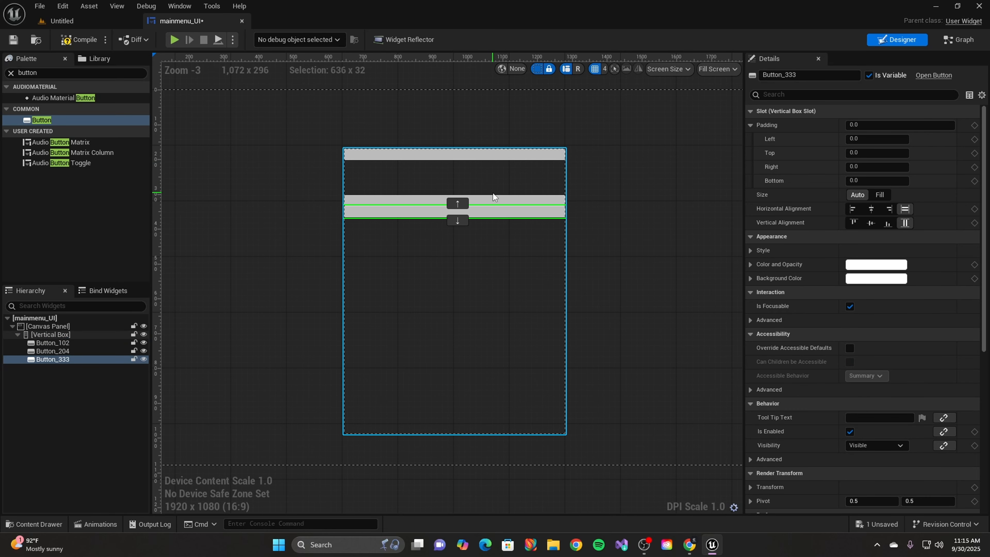
pyautogui.click(486, 159)
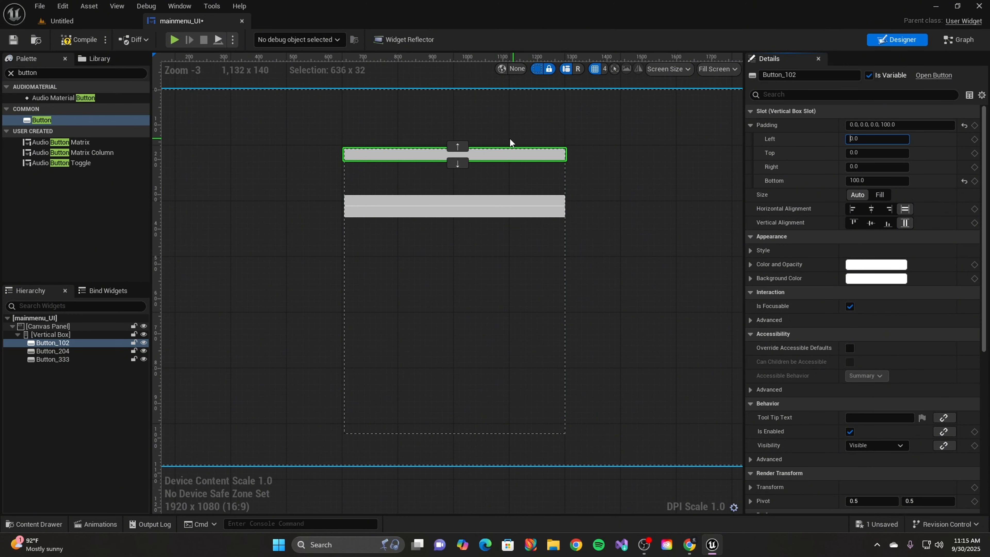
pyautogui.click(871, 153)
pyautogui.doubleClick(871, 153)
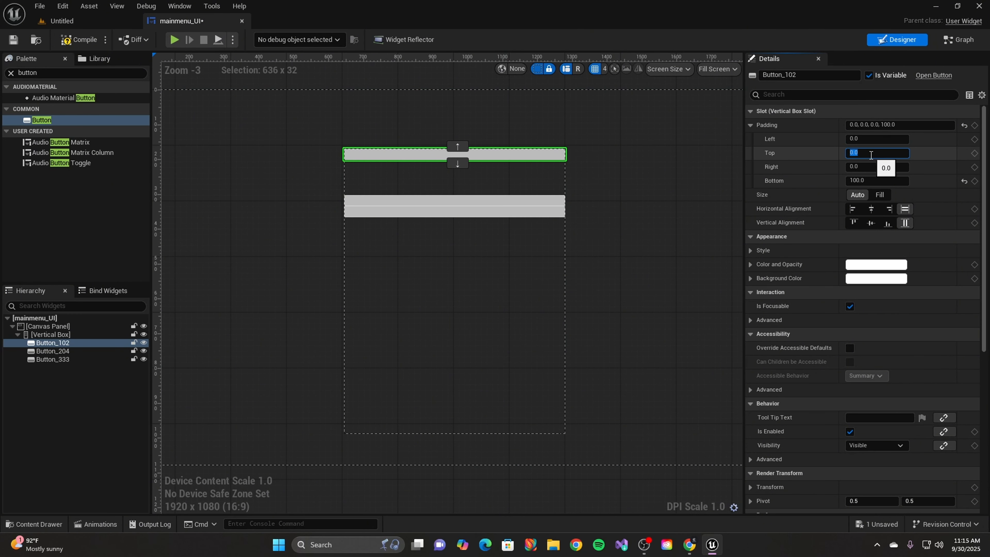
pyautogui.write('100')
pyautogui.press('Return')
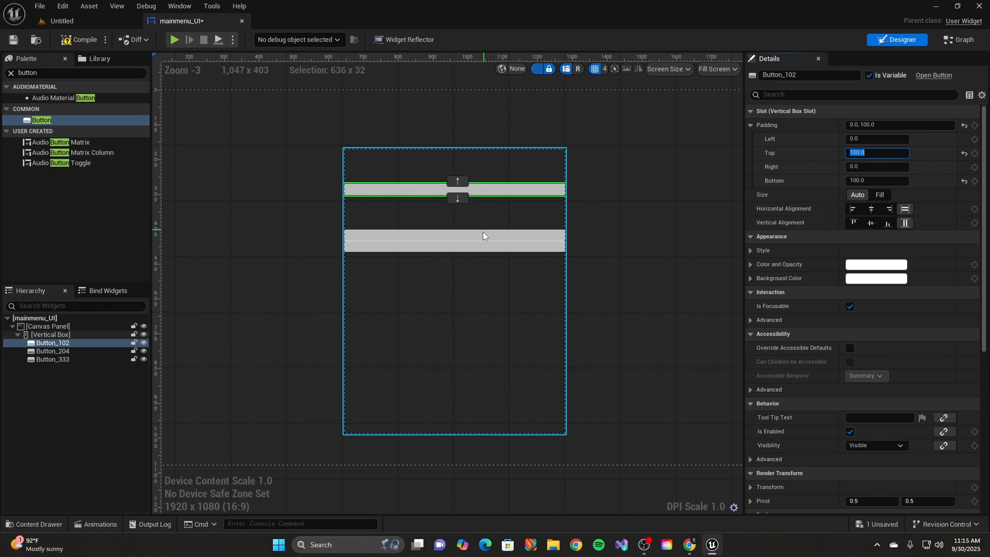
# - Set the bottom padding of the middle button in the vertical box to 100
pyautogui.click(498, 236)
pyautogui.click(861, 177)
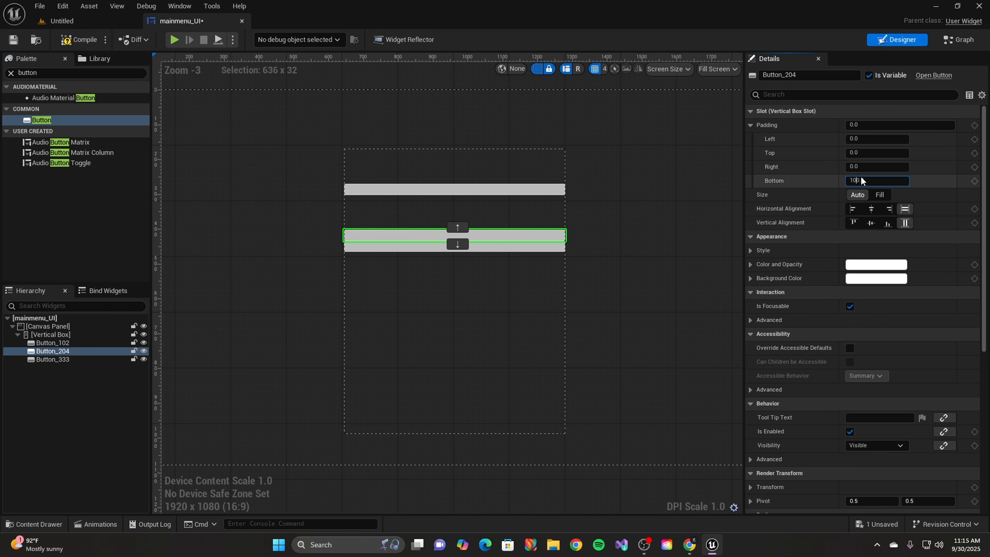
pyautogui.write('100.0')
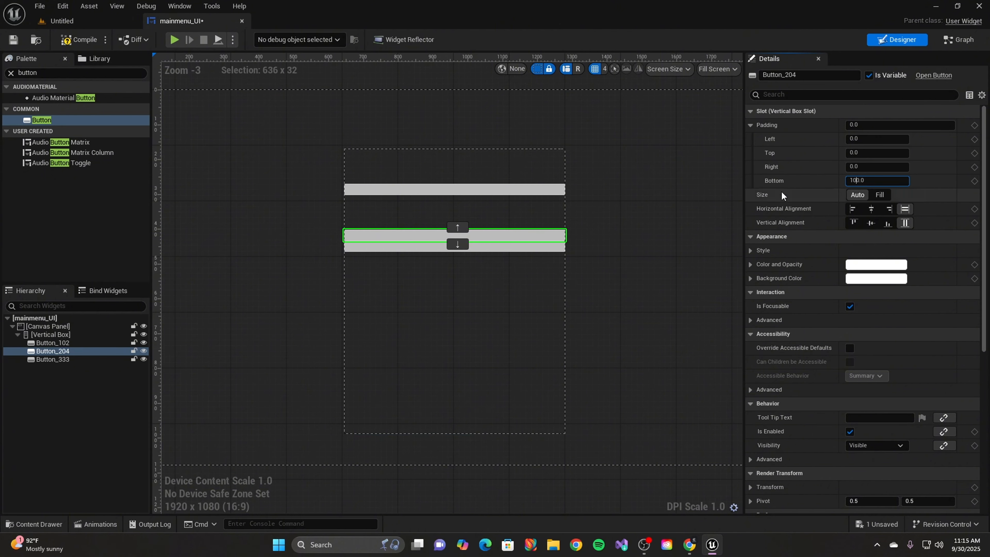
pyautogui.press('Return')
# - Review the slot padding settings of each of the three buttons in the vertical box
pyautogui.click(407, 282)
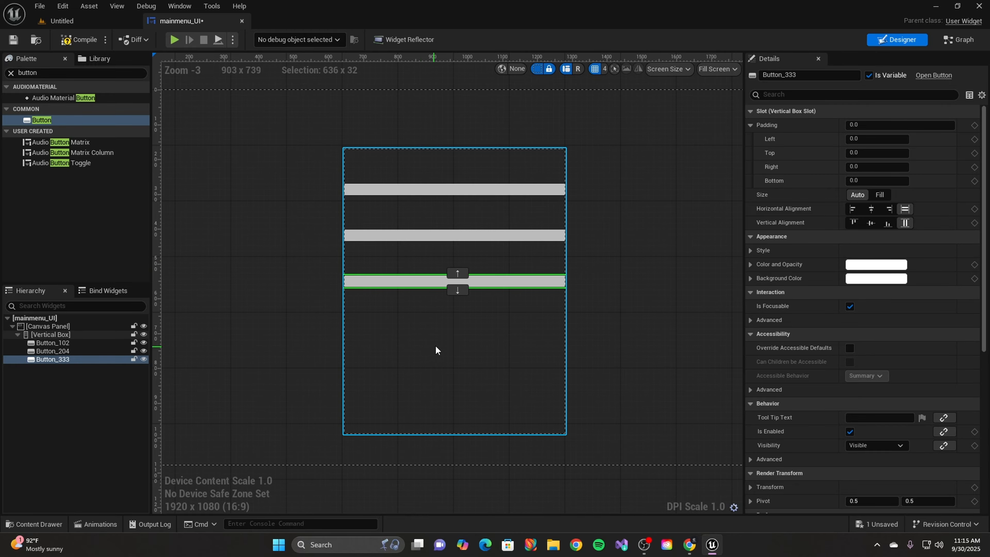
pyautogui.click(864, 180)
pyautogui.click(410, 191)
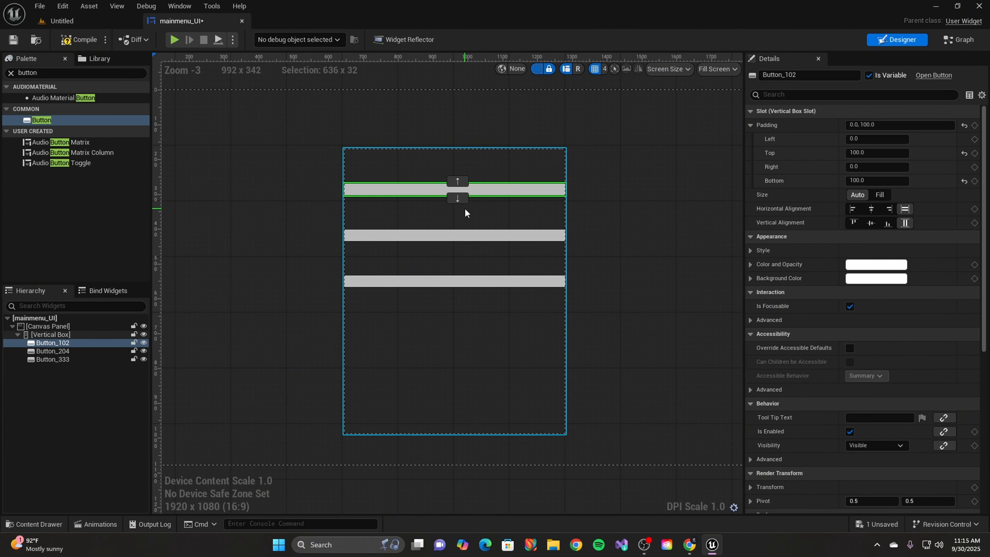
pyautogui.click(432, 236)
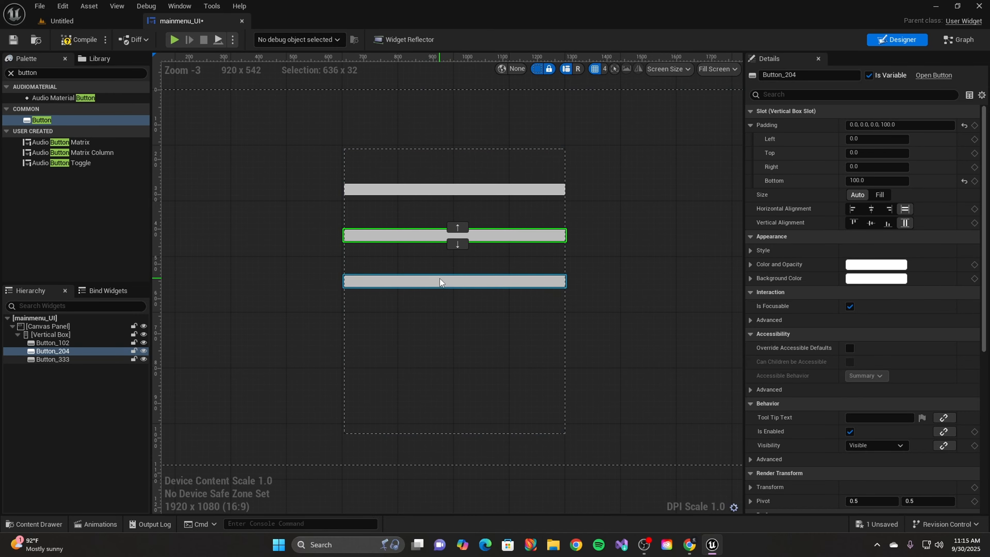
pyautogui.click(439, 280)
pyautogui.click(440, 191)
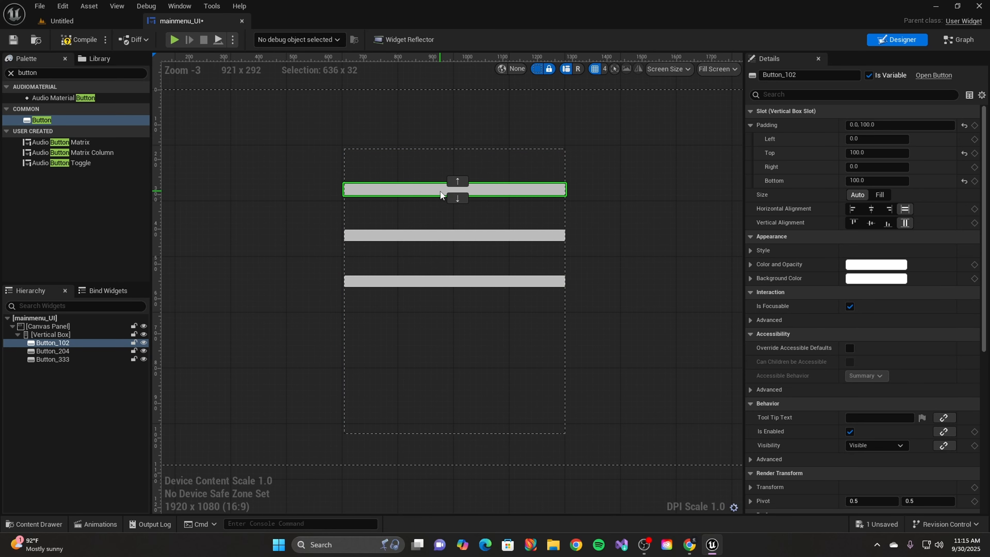
pyautogui.click(438, 236)
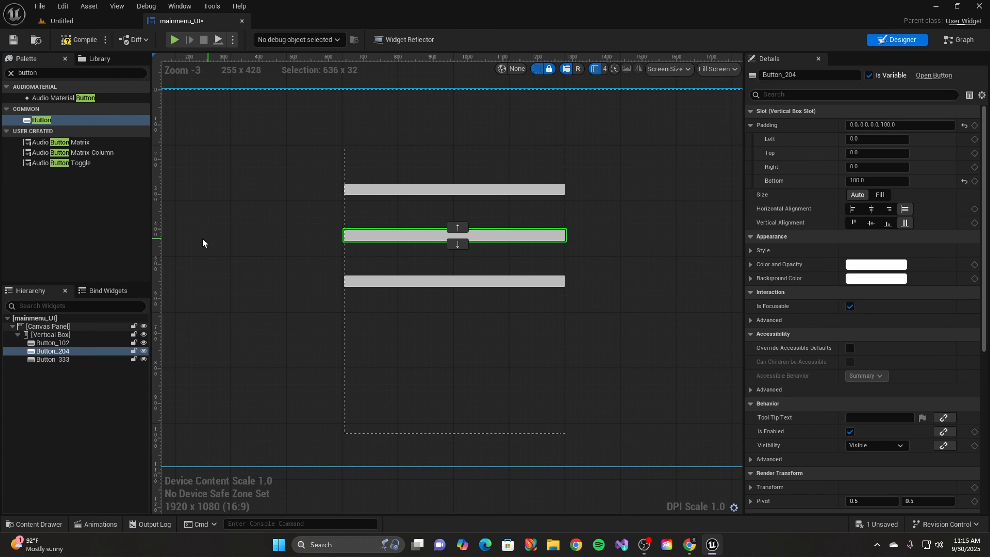
# - Add a Text widget as a child of each of the three buttons
pyautogui.click(11, 73)
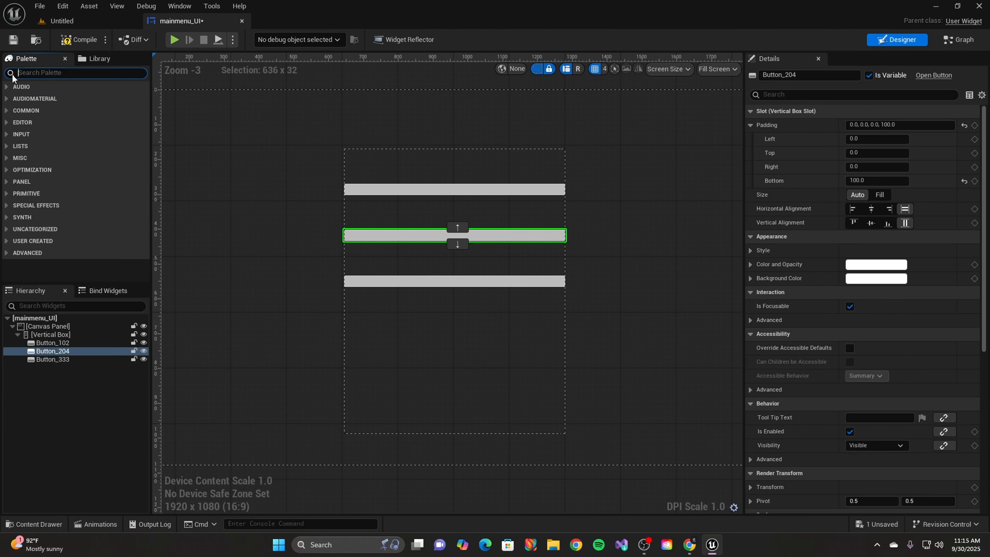
pyautogui.write('text')
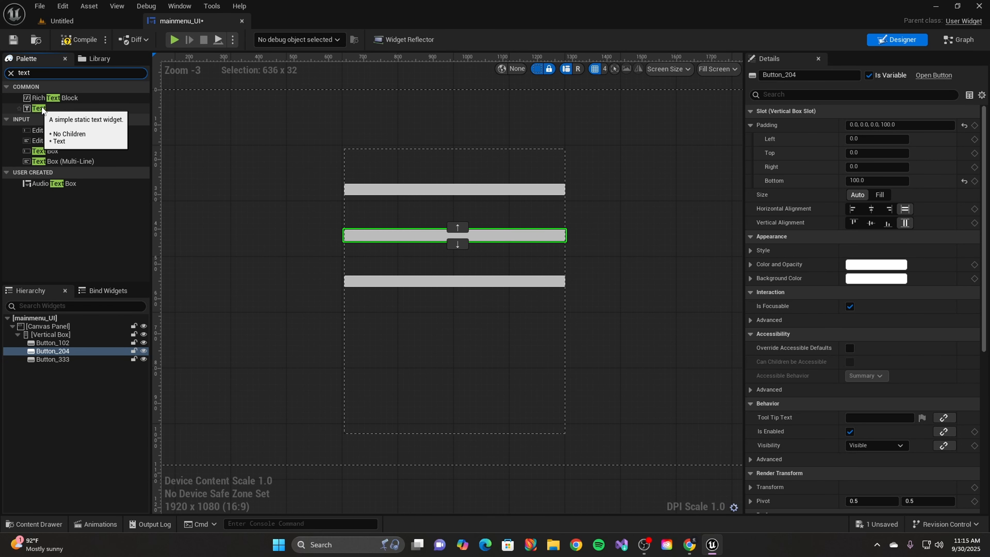
pyautogui.moveTo(44, 110); pyautogui.dragTo(450, 193)
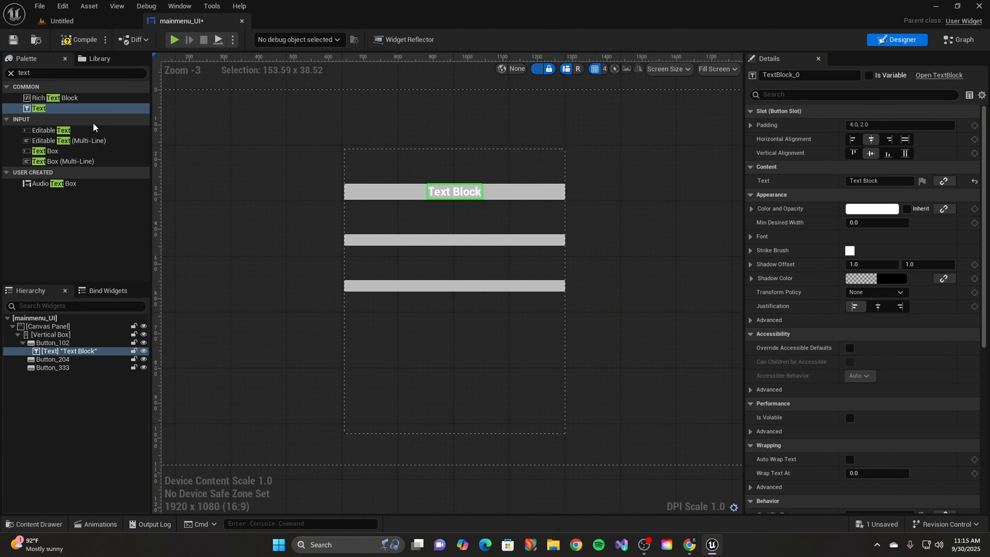
pyautogui.moveTo(59, 109); pyautogui.dragTo(456, 242)
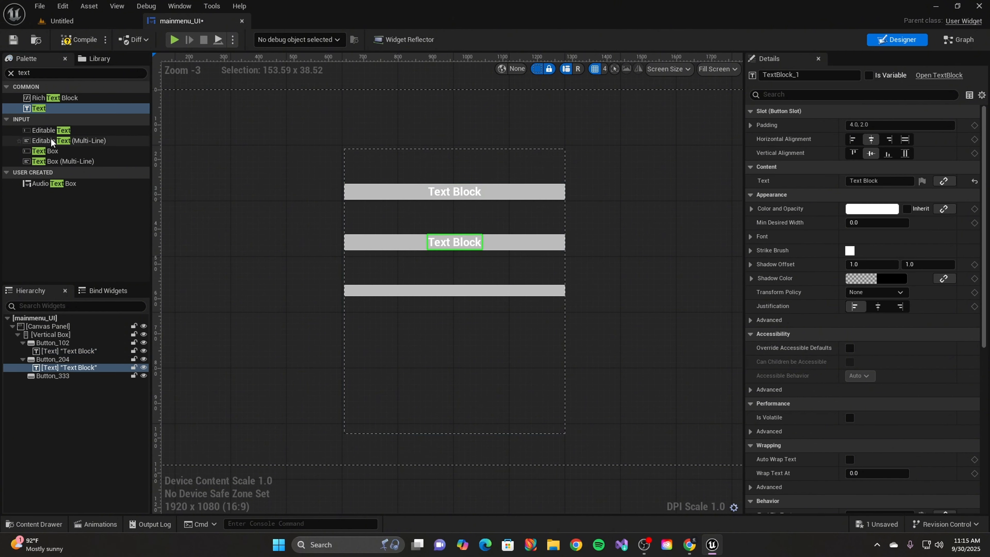
pyautogui.moveTo(47, 111); pyautogui.dragTo(77, 381)
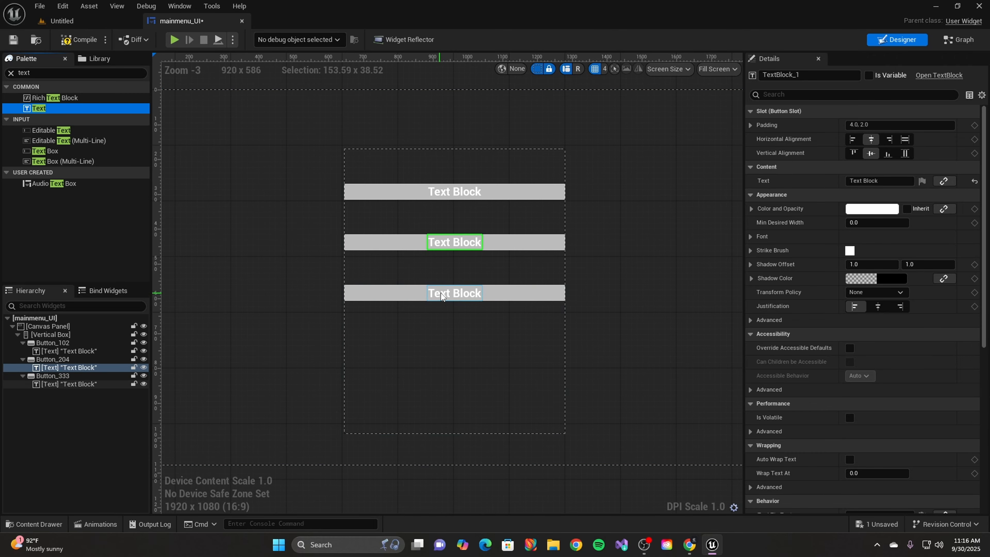
# - Change the text on the top button to "Start"
pyautogui.click(448, 297)
pyautogui.click(465, 191)
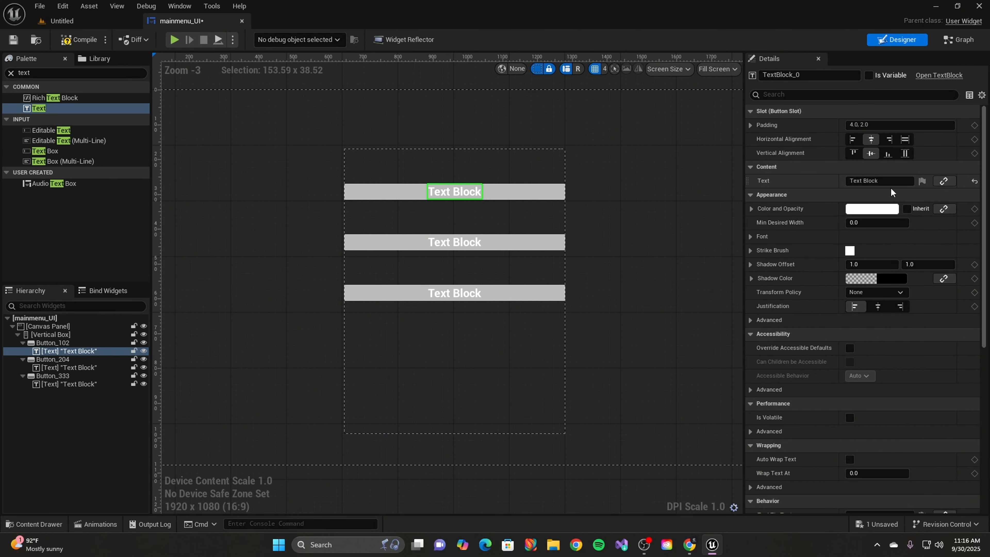
pyautogui.click(877, 180)
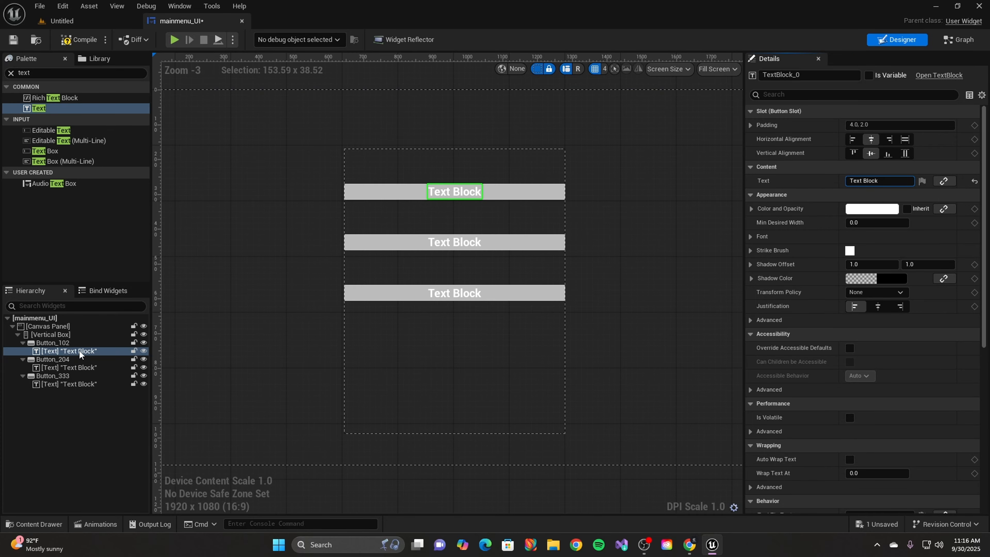
pyautogui.hotkey('ctrl', 'a')
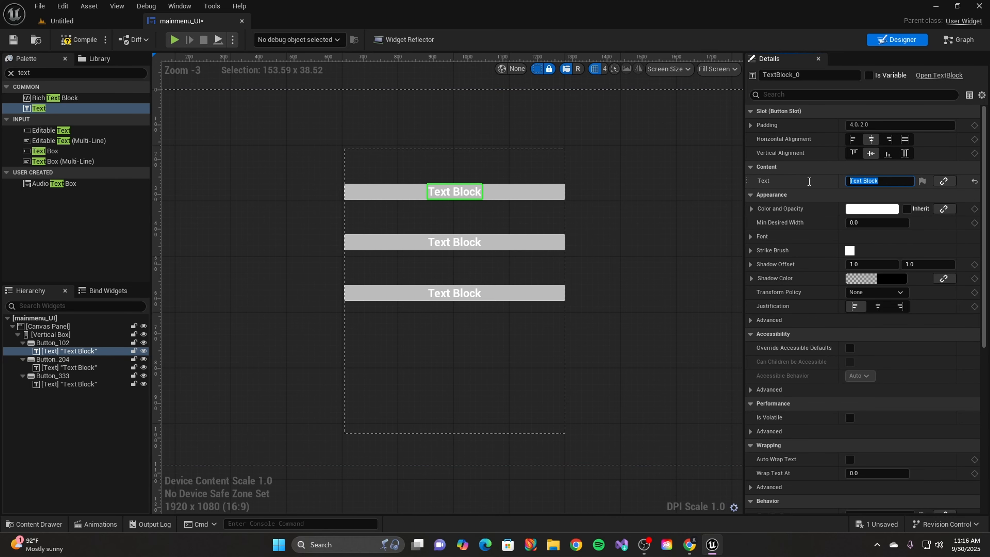
pyautogui.write('Start')
pyautogui.press('Return')
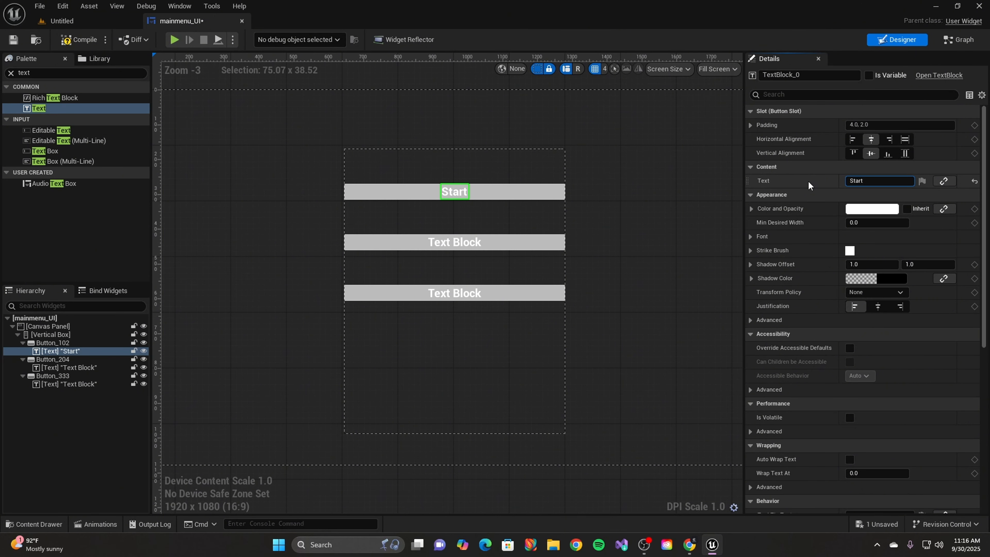
# - Change the text on the middle button to "Options"
pyautogui.click(484, 243)
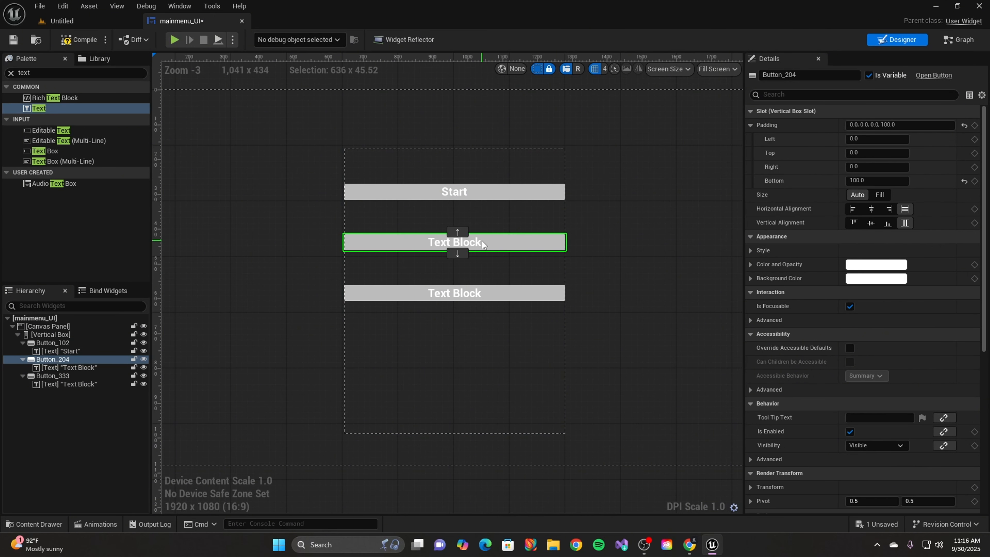
pyautogui.click(483, 244)
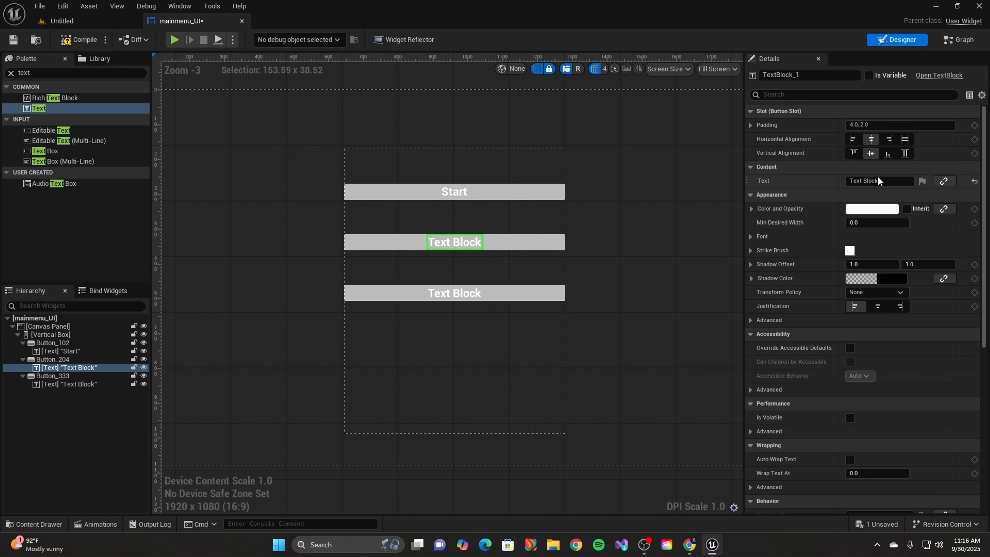
pyautogui.click(878, 180)
pyautogui.write('Options')
pyautogui.press('Return')
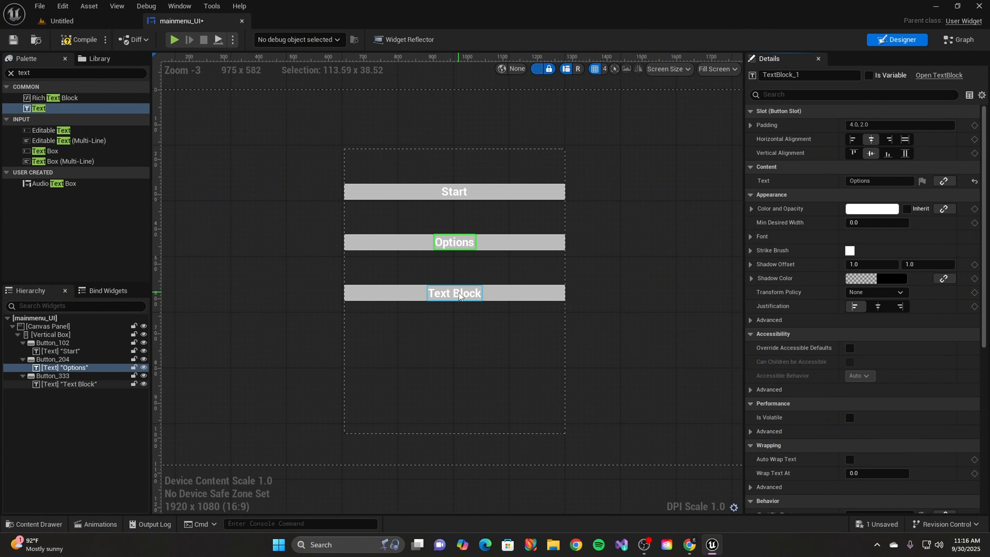
# - Change the text on the bottom button to "Exit Game"
pyautogui.click(68, 383)
pyautogui.click(872, 181)
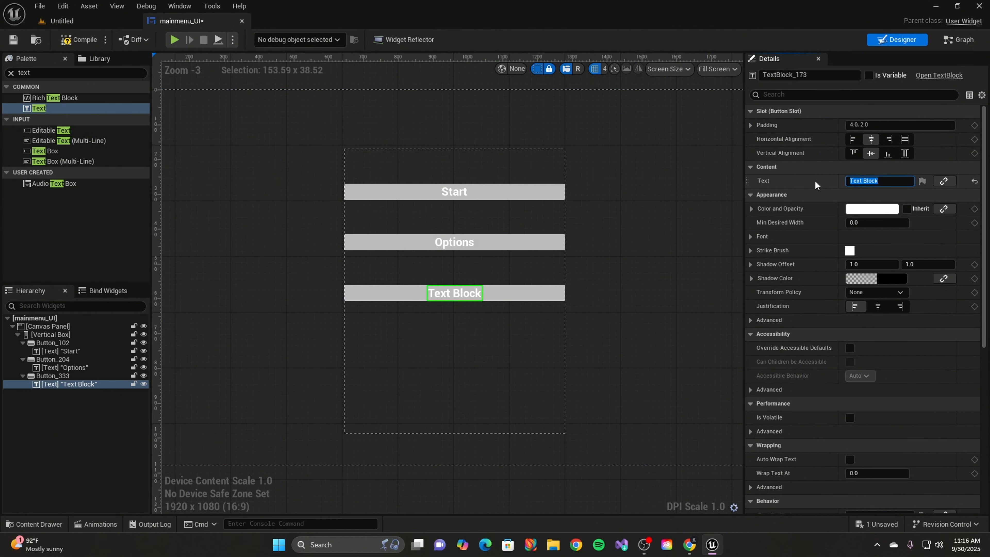
pyautogui.write('Exit Game')
pyautogui.press('Return')
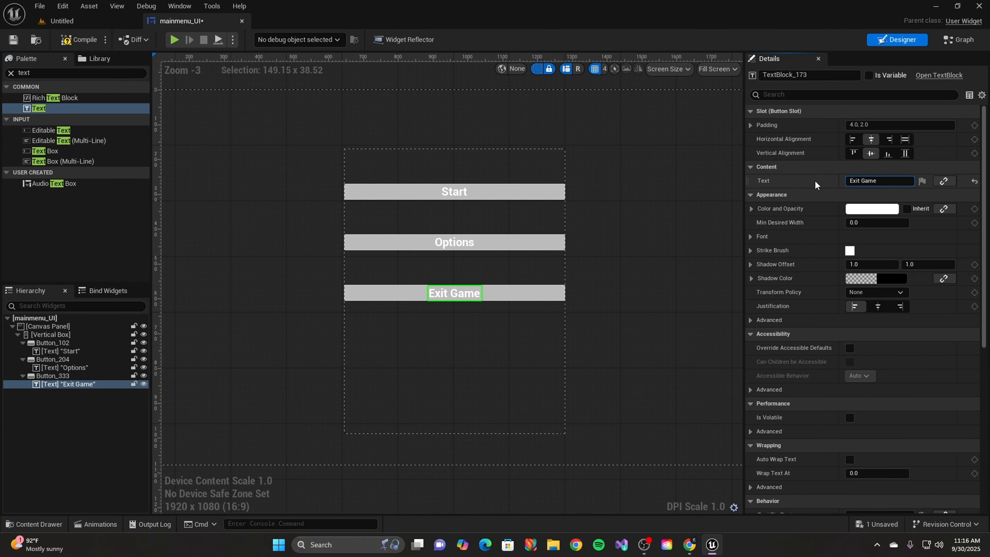
# - Try a minimum desired width of about 538 on the Start text, and undo it
pyautogui.click(464, 191)
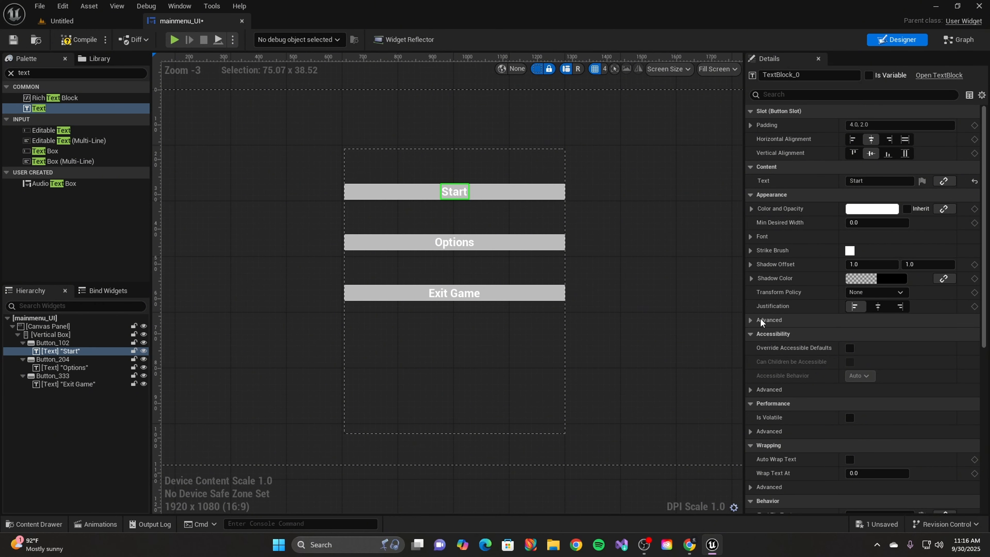
pyautogui.click(750, 320)
pyautogui.click(750, 320)
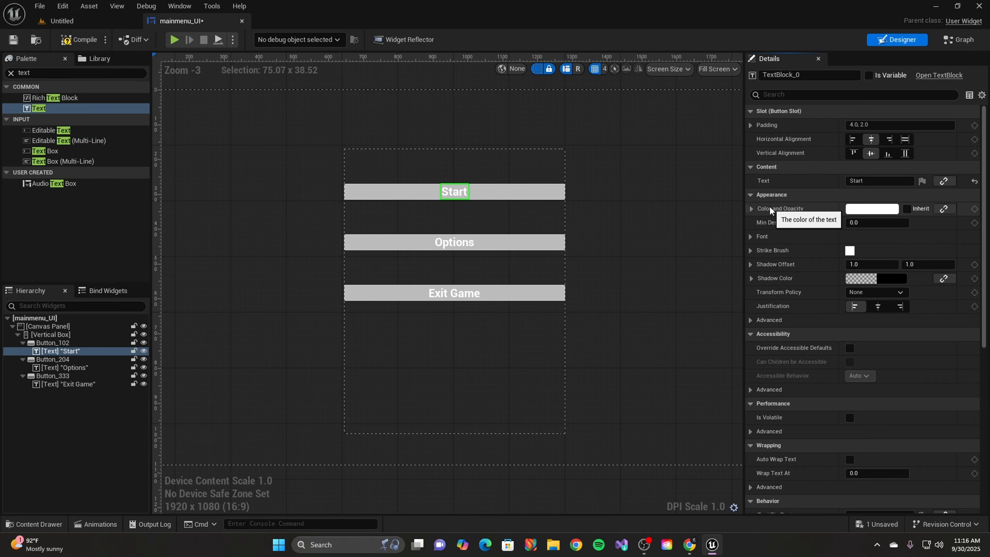
pyautogui.click(754, 197)
pyautogui.click(754, 196)
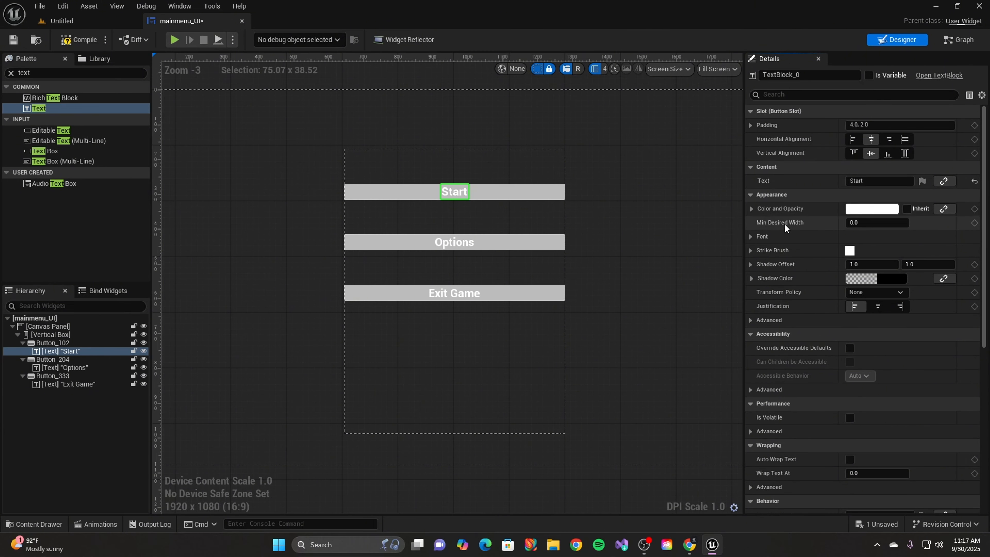
pyautogui.click(861, 223)
pyautogui.write('0.032')
pyautogui.moveTo(861, 223); pyautogui.dragTo(935, 223)
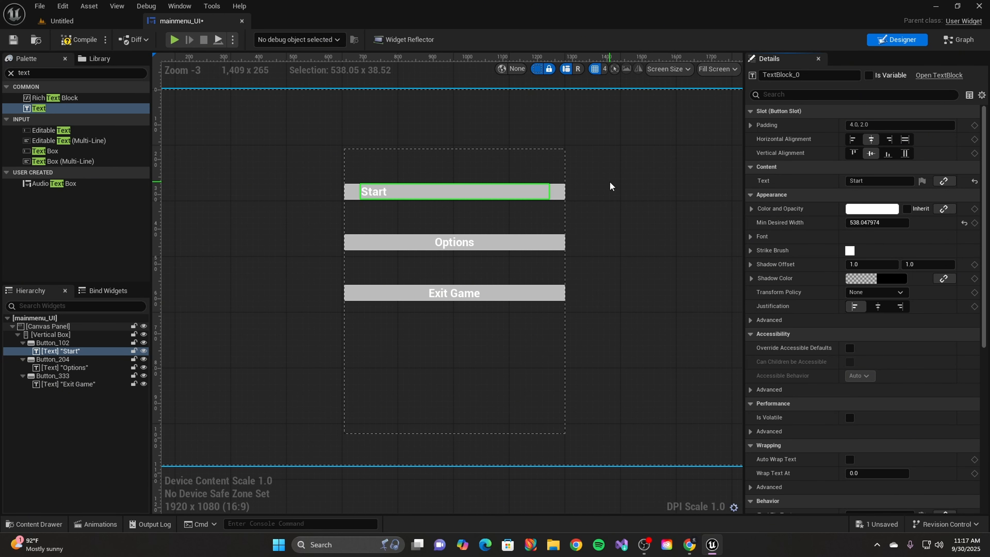
pyautogui.hotkey('ctrl', 'z')
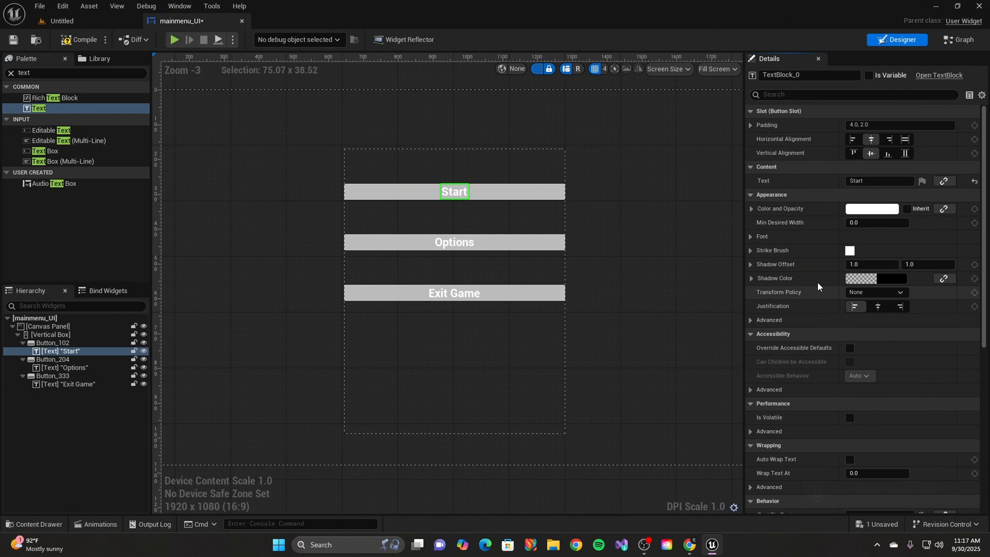
# - Examine the strike brush, shadow offset and shadow color settings of the Start text
pyautogui.click(750, 251)
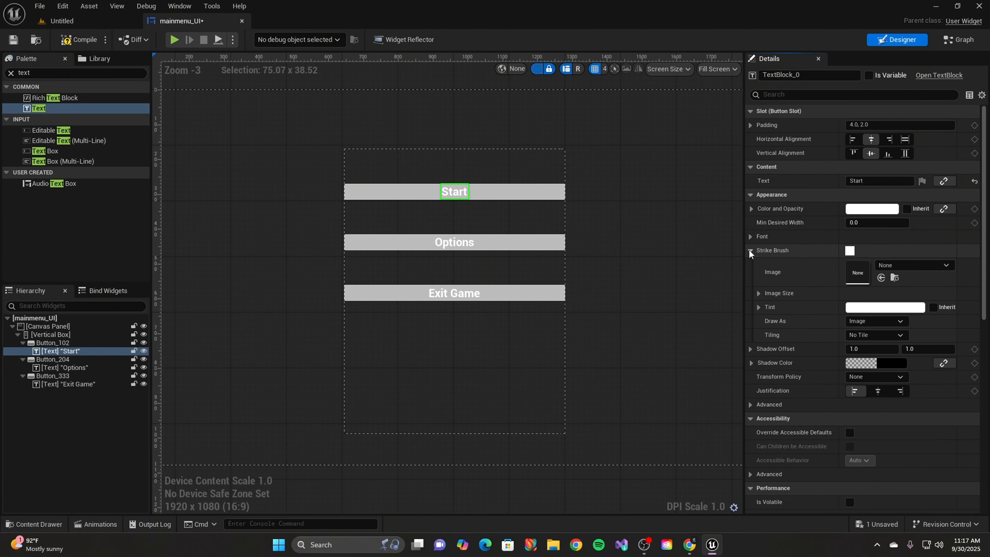
pyautogui.click(750, 251)
pyautogui.click(750, 265)
pyautogui.click(750, 264)
pyautogui.click(752, 278)
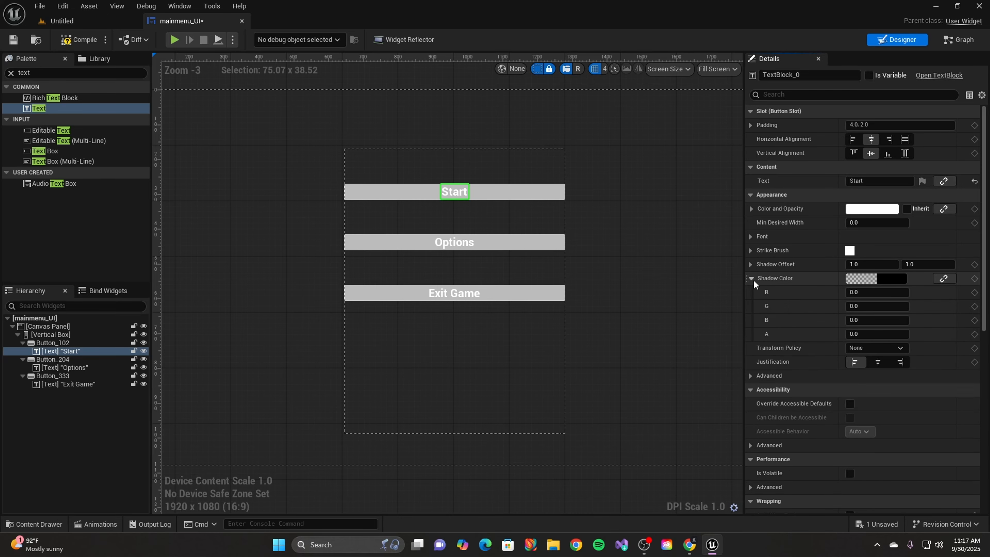
pyautogui.click(752, 278)
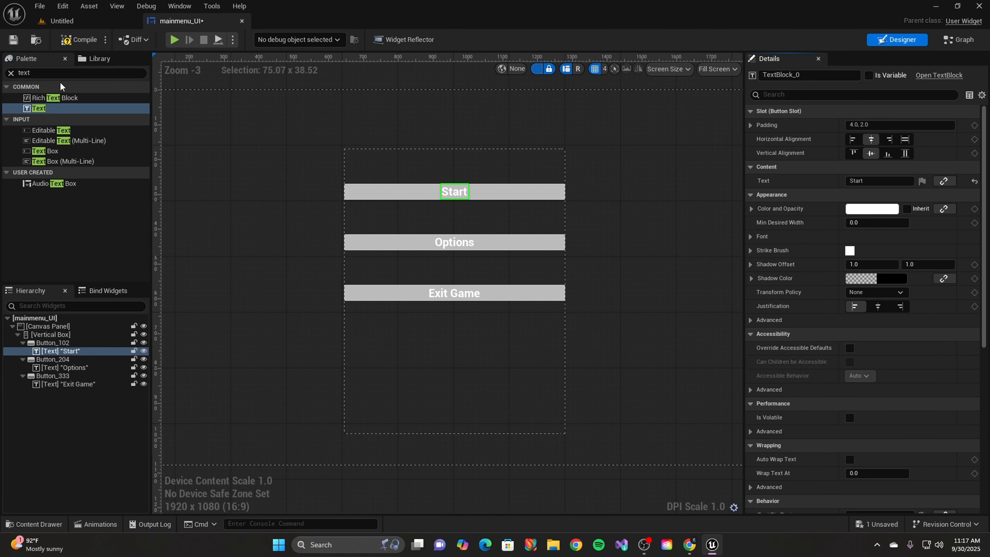
# - Compile the main menu widget and collapse the Start text's appearance settings
pyautogui.click(78, 39)
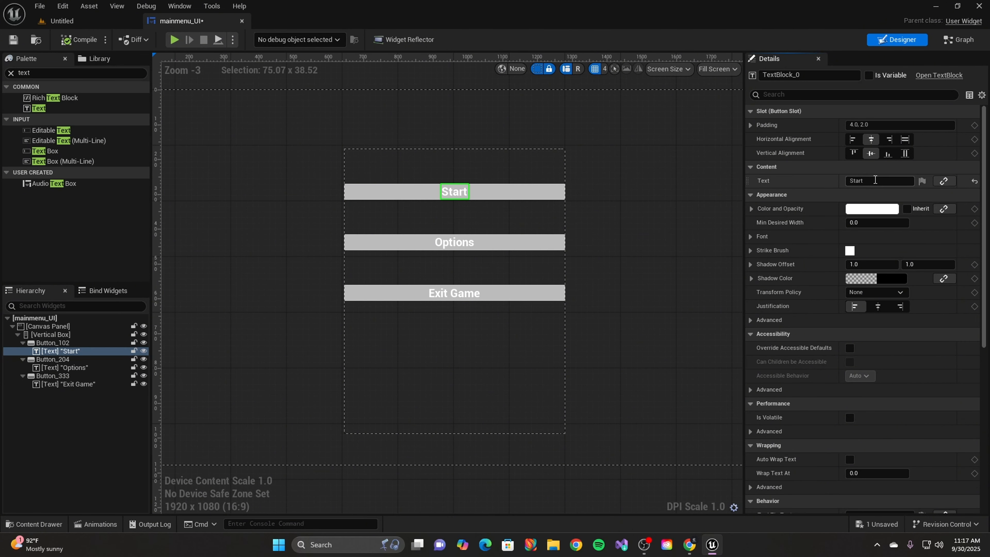
pyautogui.click(750, 195)
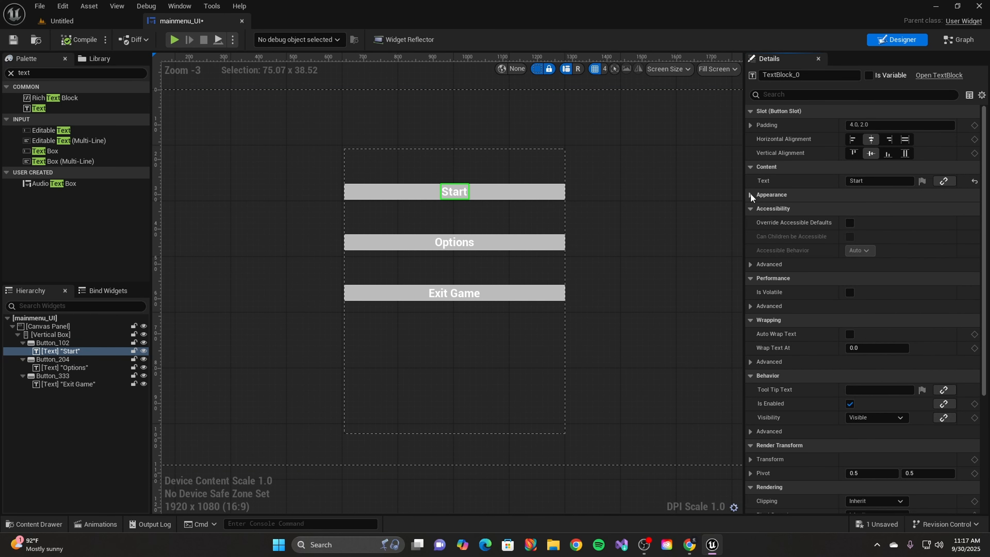
# - Try the DroidSansMono and RobotoTiny font families on the Start text, and return it to Roboto
pyautogui.click(751, 194)
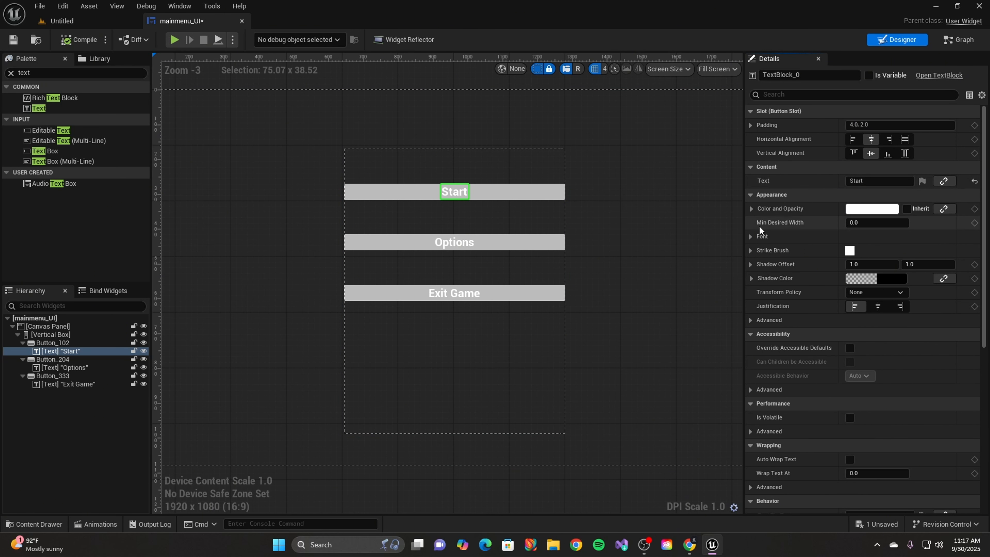
pyautogui.click(750, 236)
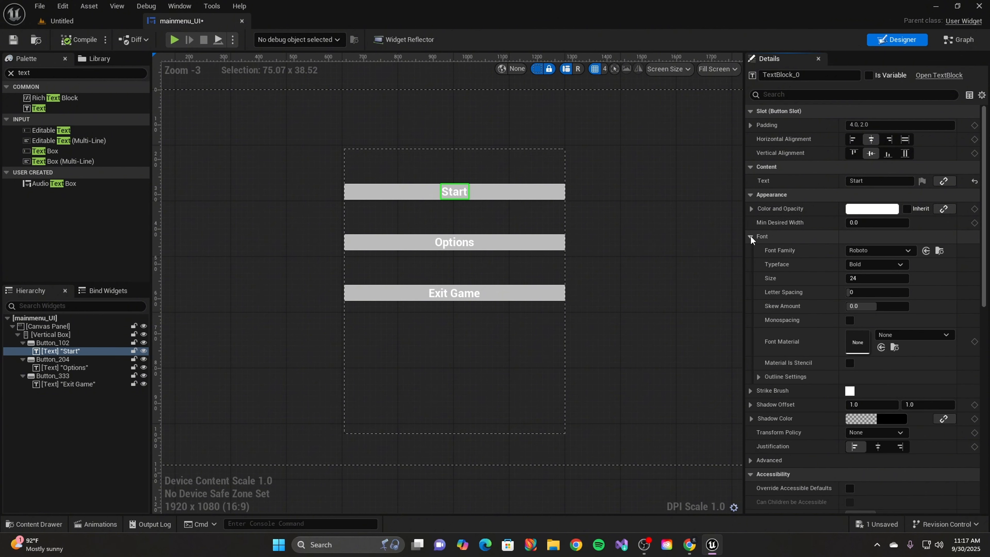
pyautogui.click(910, 251)
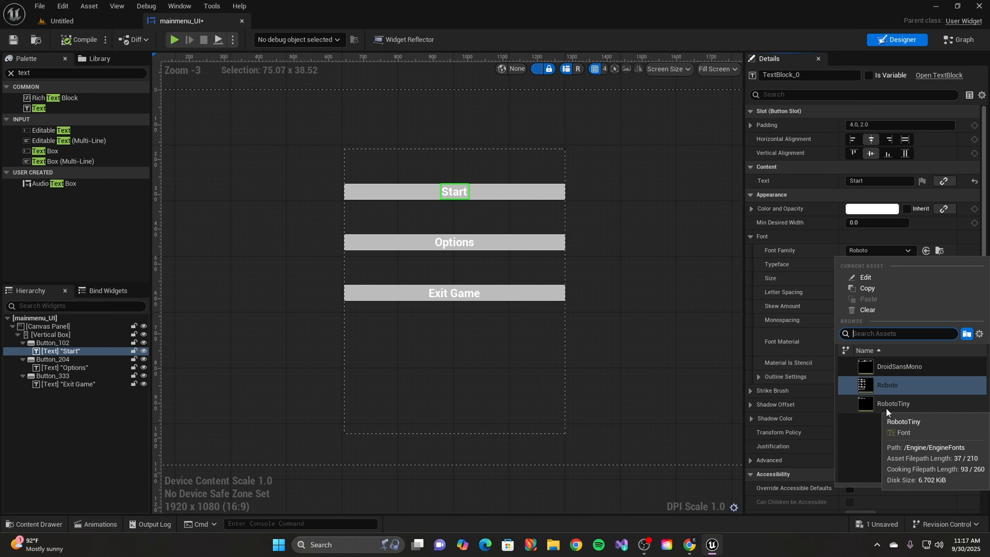
pyautogui.click(885, 368)
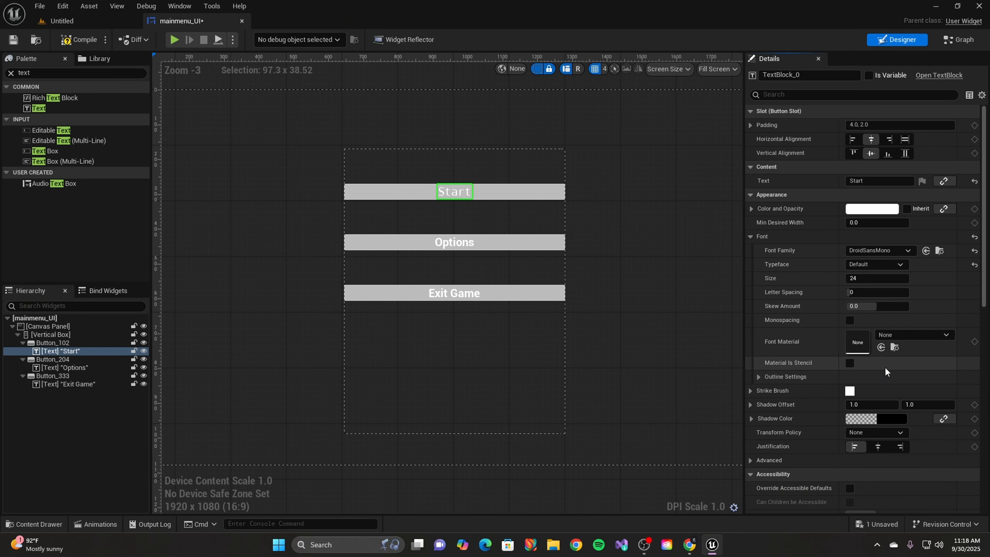
pyautogui.click(877, 250)
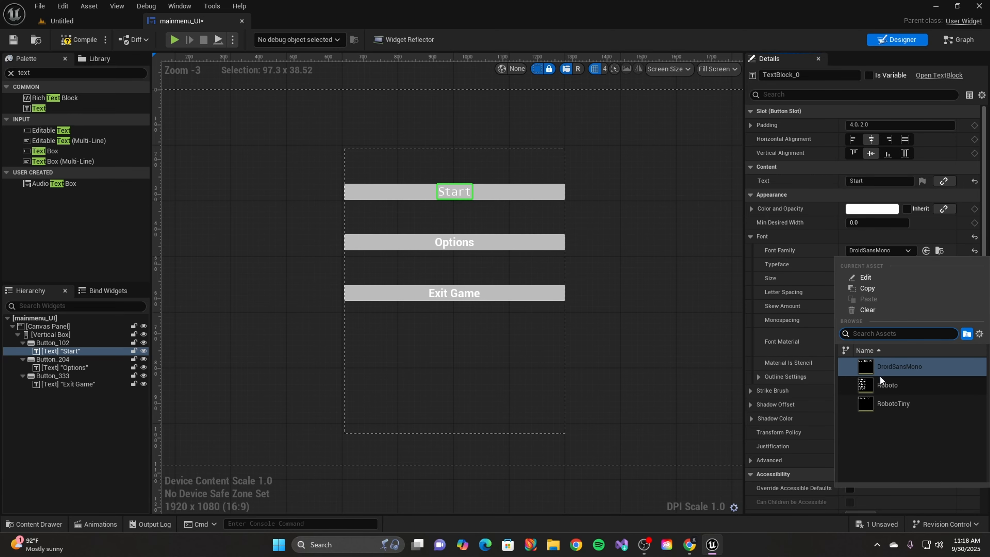
pyautogui.click(886, 398)
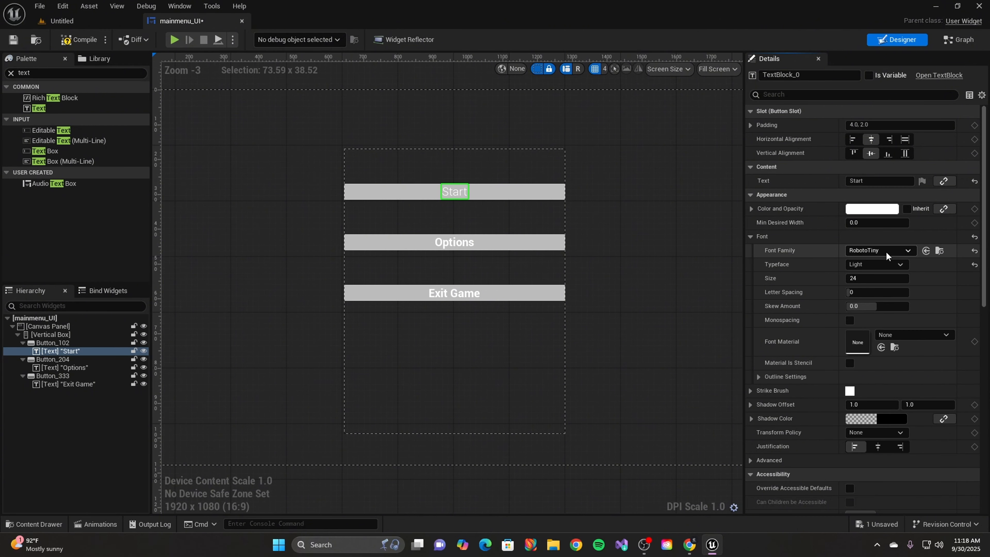
pyautogui.click(886, 251)
pyautogui.click(879, 388)
pyautogui.click(865, 249)
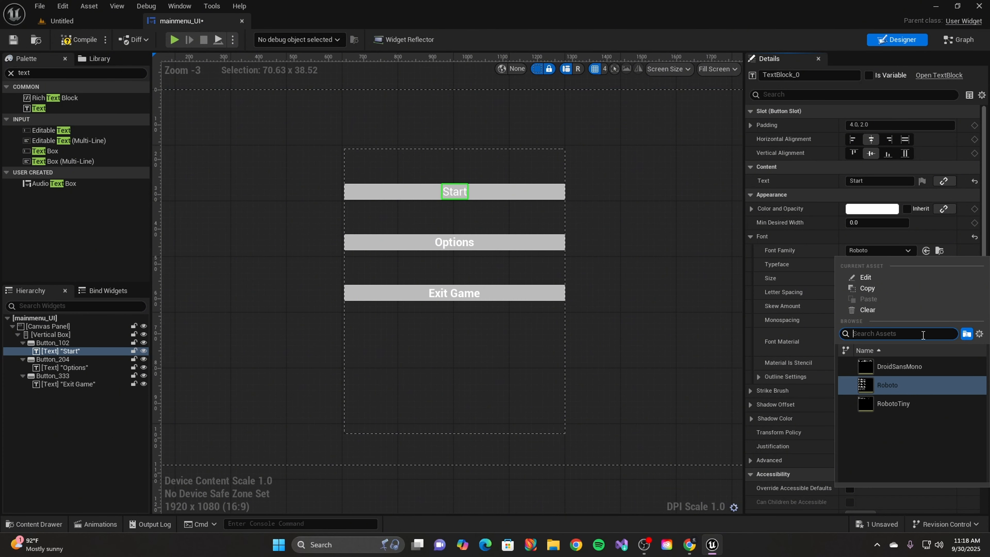
pyautogui.click(797, 305)
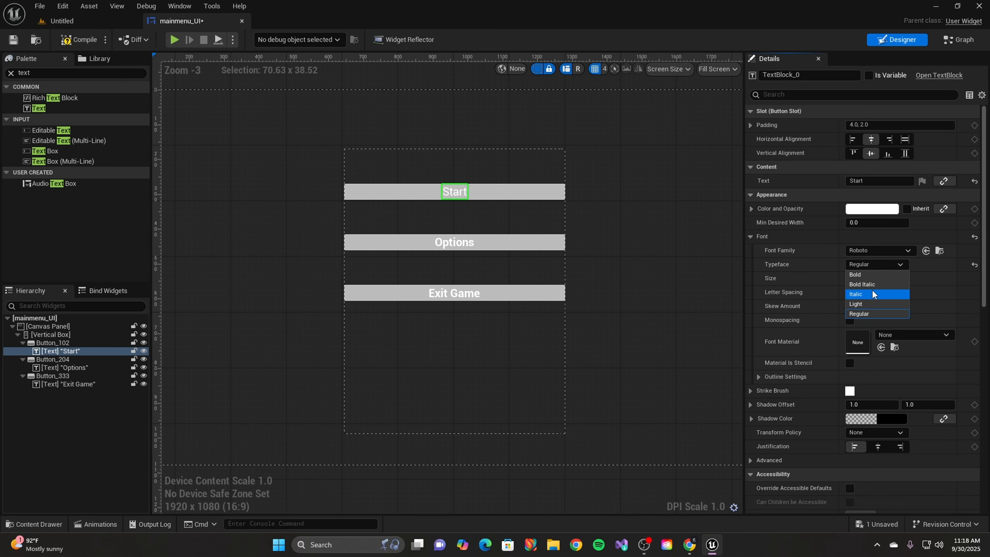
# - Set the Start text's typeface to Bold Italic and its font size to 50
pyautogui.click(863, 275)
pyautogui.click(878, 267)
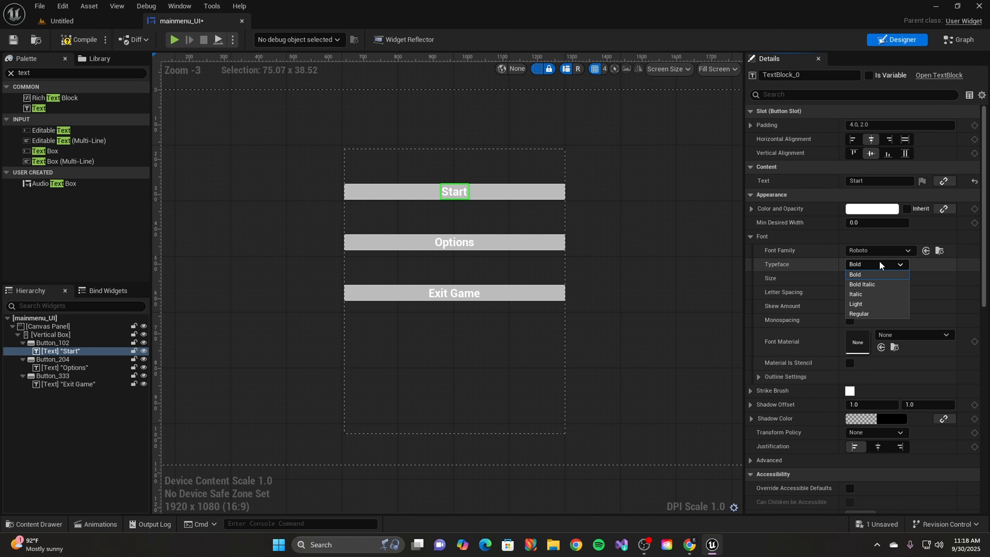
pyautogui.click(878, 283)
pyautogui.click(880, 267)
pyautogui.click(874, 284)
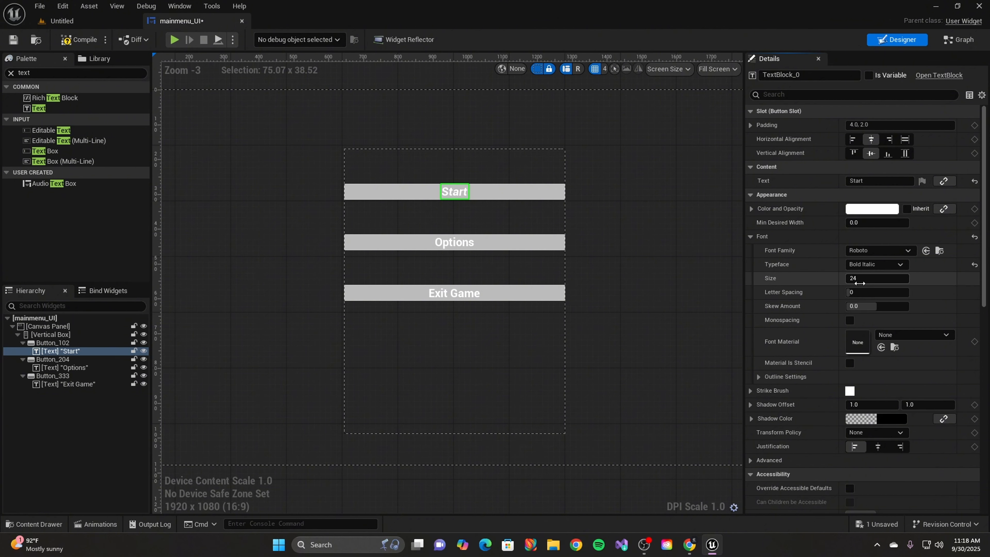
pyautogui.click(867, 279)
pyautogui.press('Return')
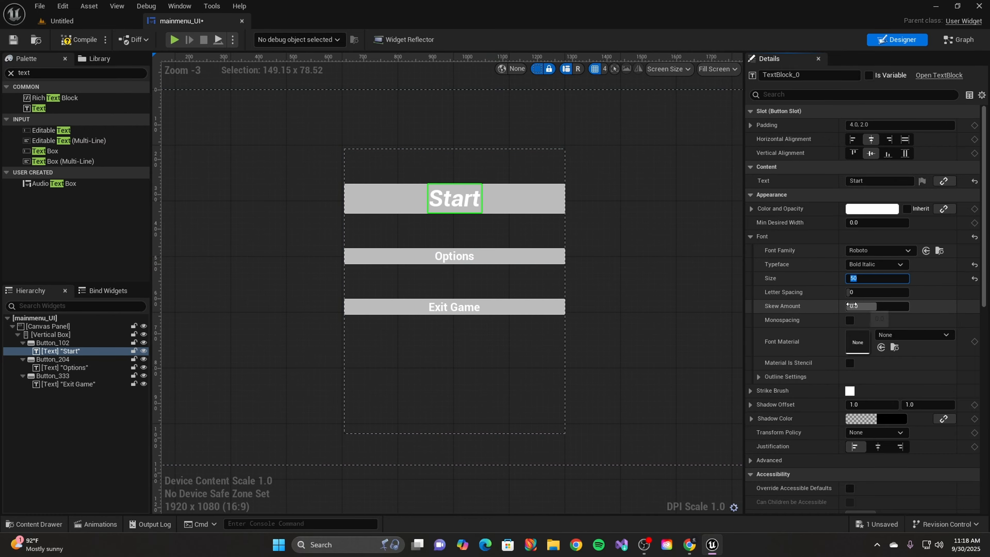
# - Give the Start text a font outline of size 1
pyautogui.scroll(-1, 833, 352)
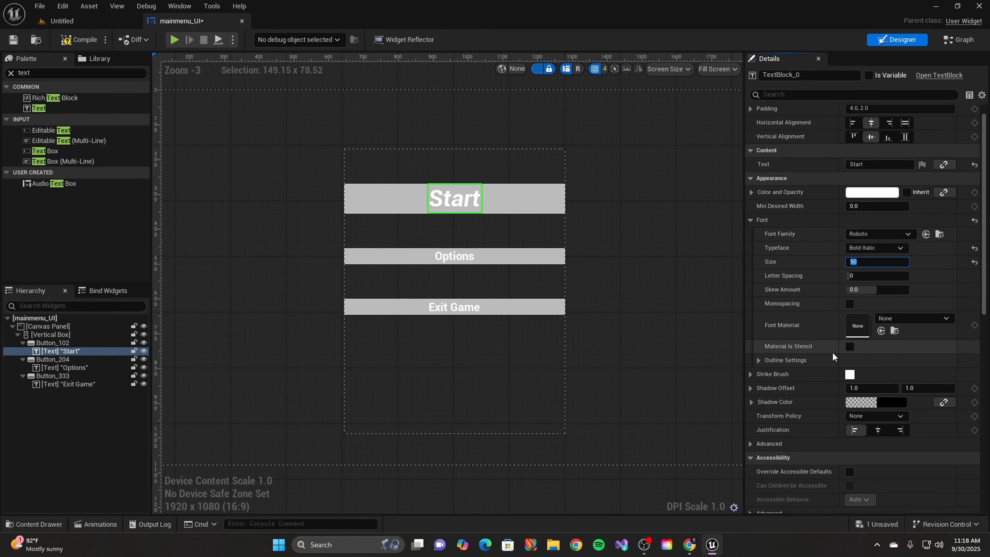
pyautogui.click(758, 360)
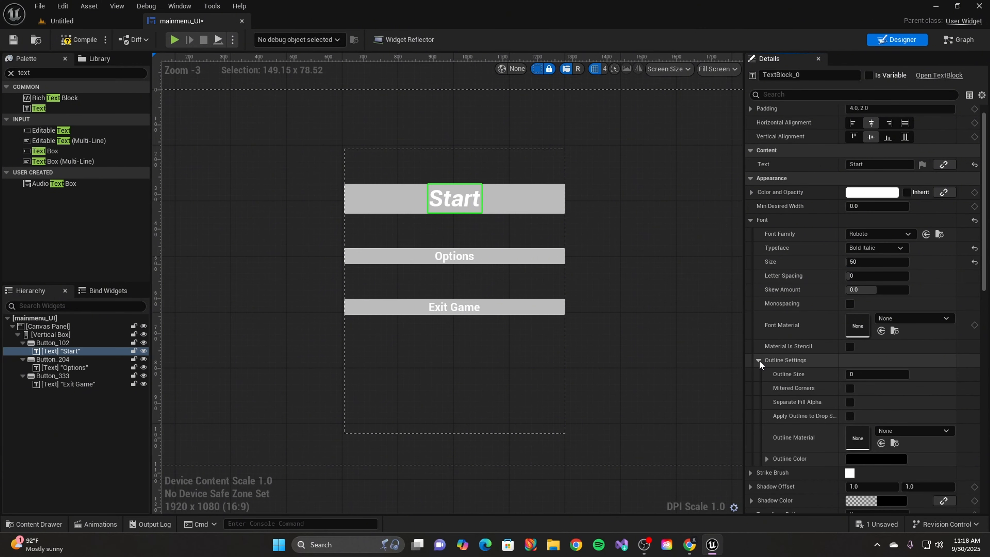
pyautogui.scroll(-1, 820, 385)
pyautogui.click(860, 359)
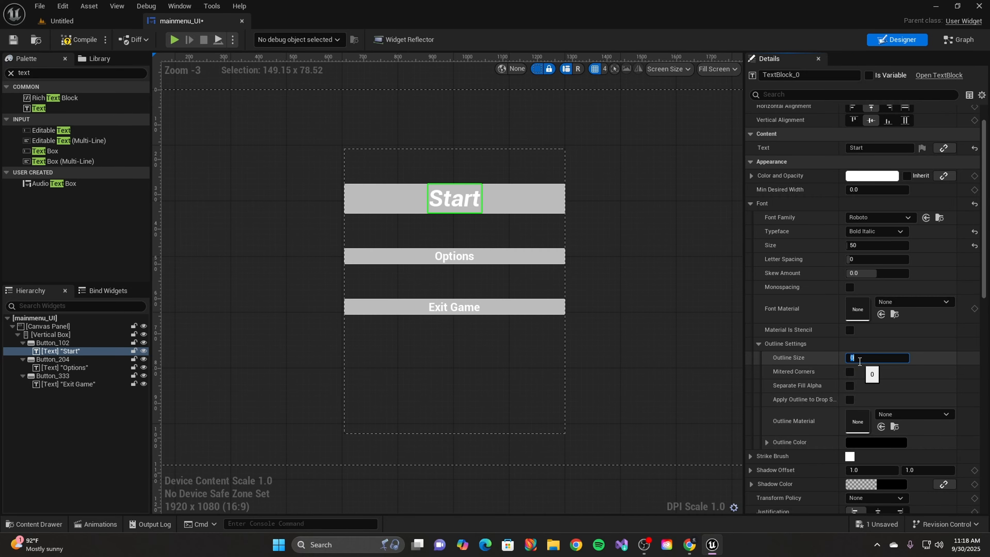
pyautogui.write('1')
pyautogui.press('Return')
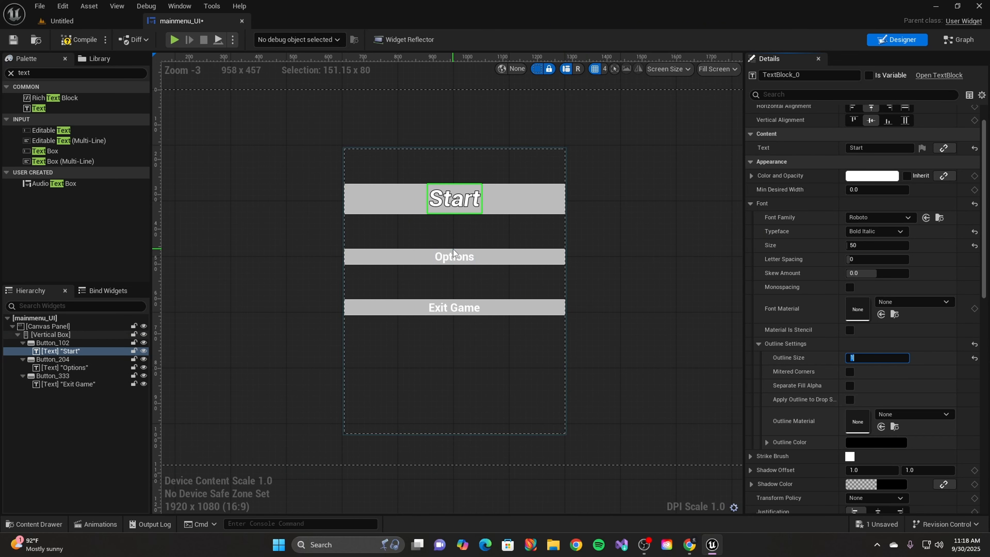
# - Set the Options text's font size to 50 and its outline size to 1
pyautogui.click(456, 255)
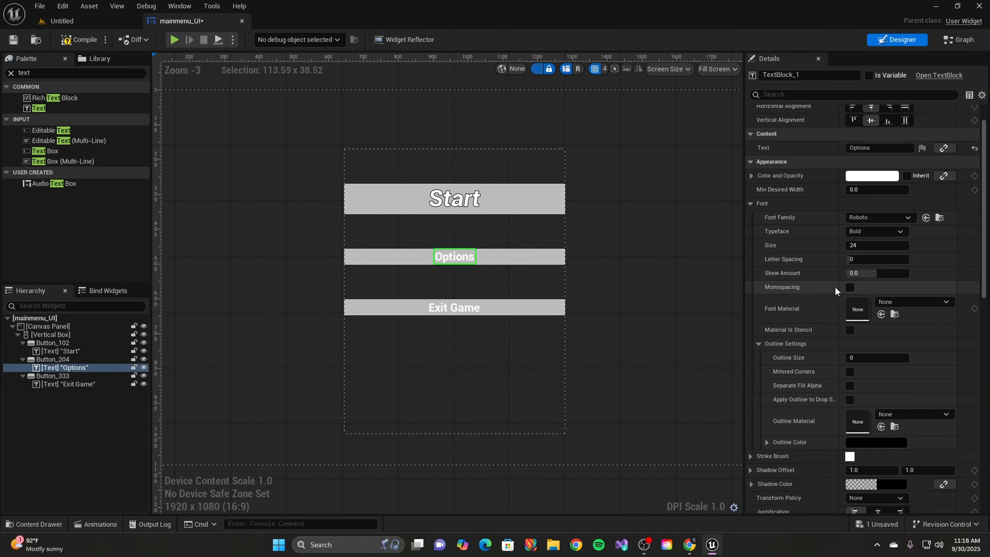
pyautogui.scroll(2, 844, 277)
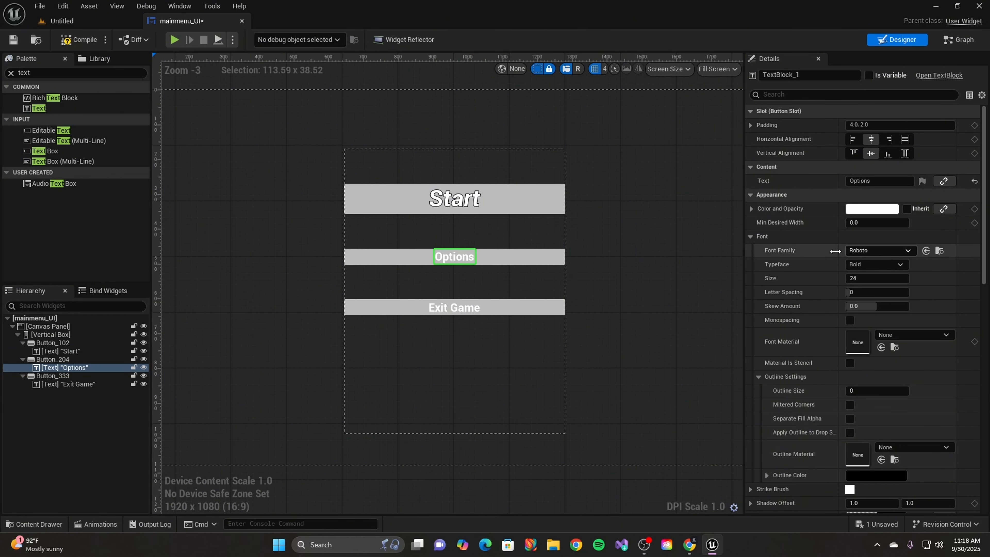
pyautogui.click(860, 279)
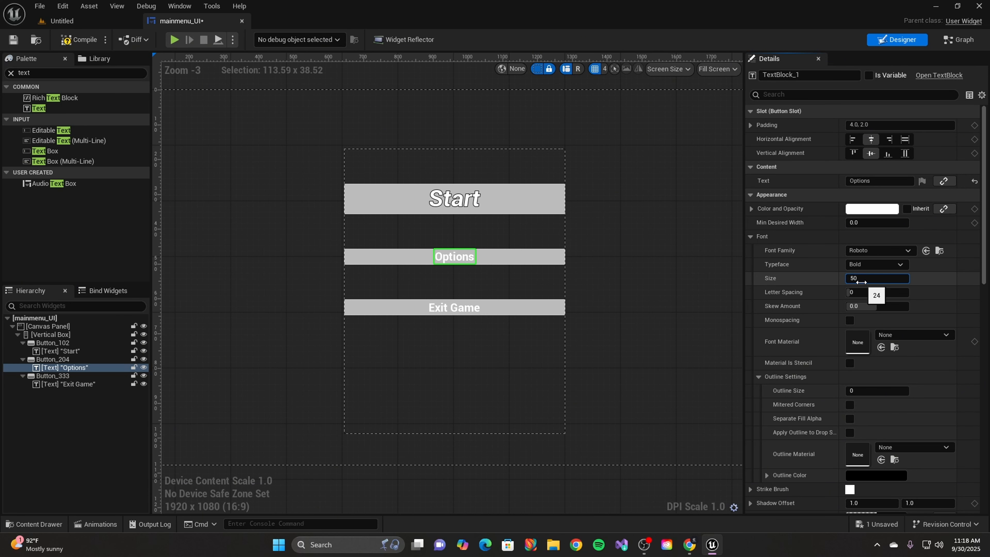
pyautogui.write('50')
pyautogui.press('Return')
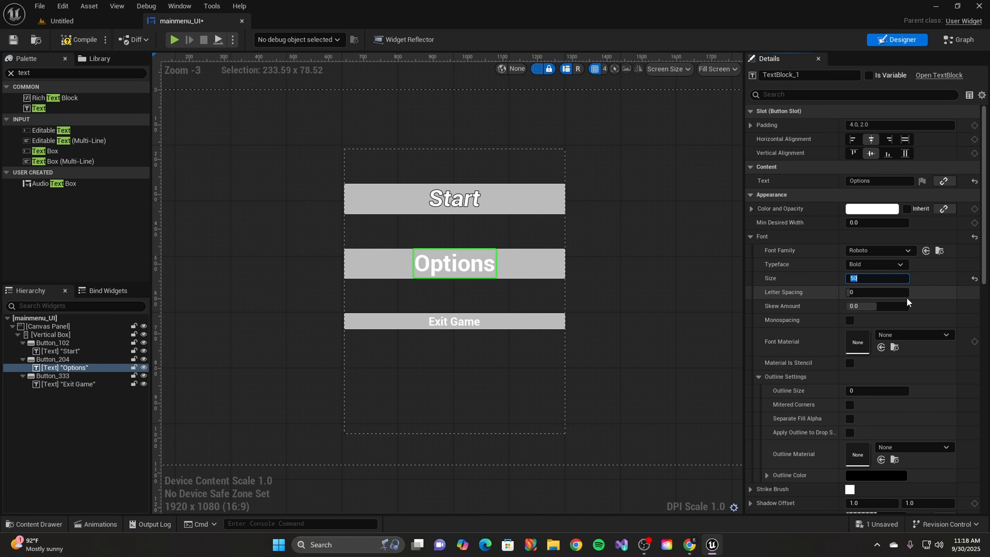
pyautogui.scroll(-1, 858, 359)
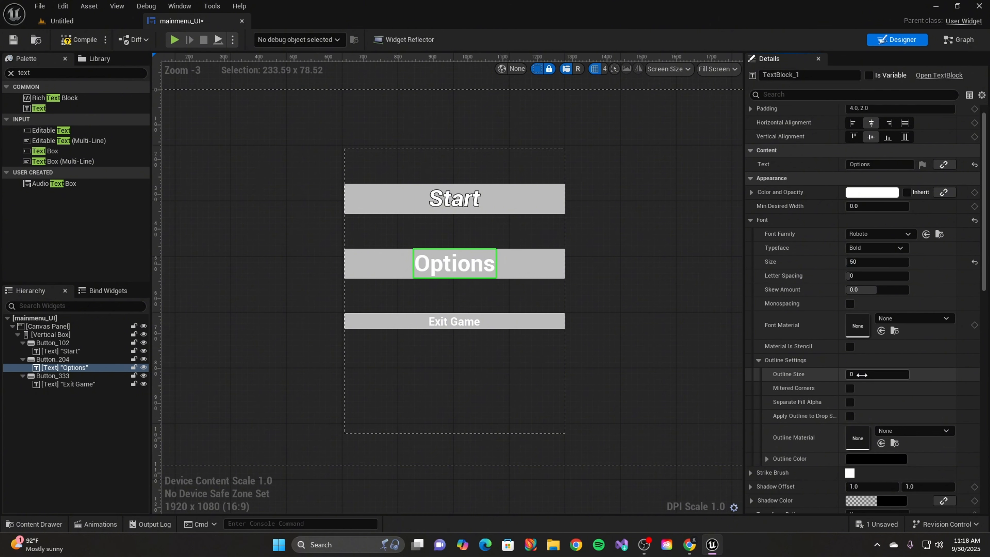
pyautogui.click(861, 374)
pyautogui.write('1')
pyautogui.press('Return')
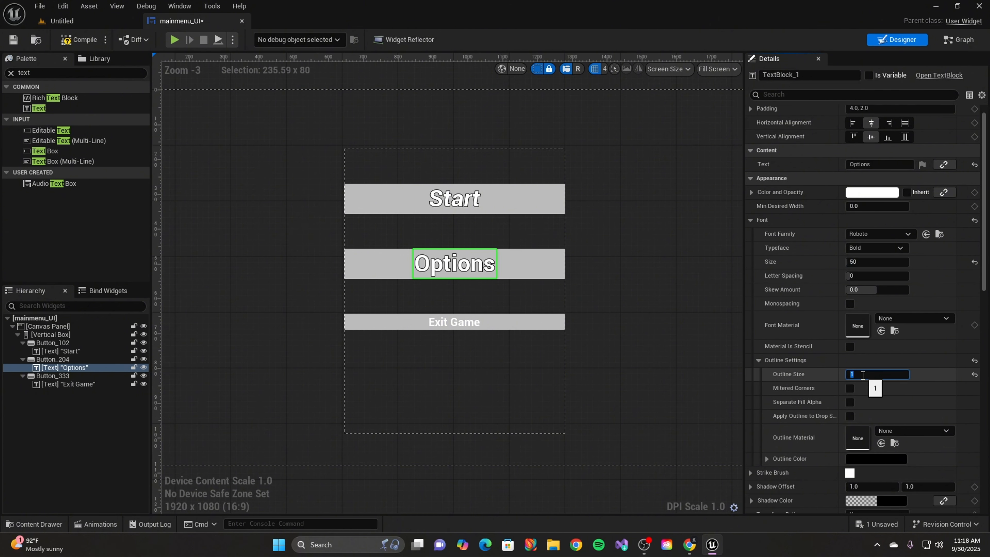
# - Set the Exit Game text's font size to 50 and its outline size to 1
pyautogui.click(454, 322)
pyautogui.click(857, 262)
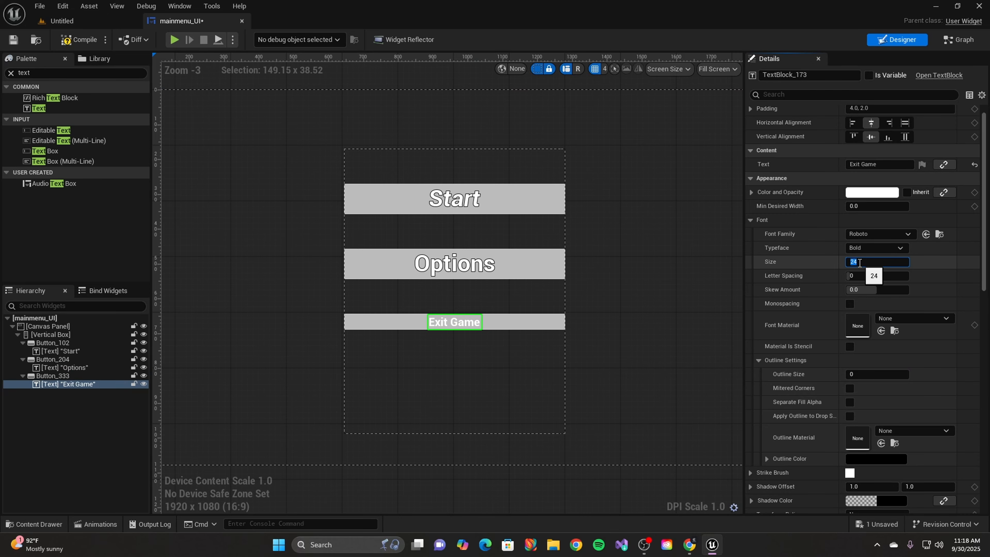
pyautogui.write('50')
pyautogui.press('Return')
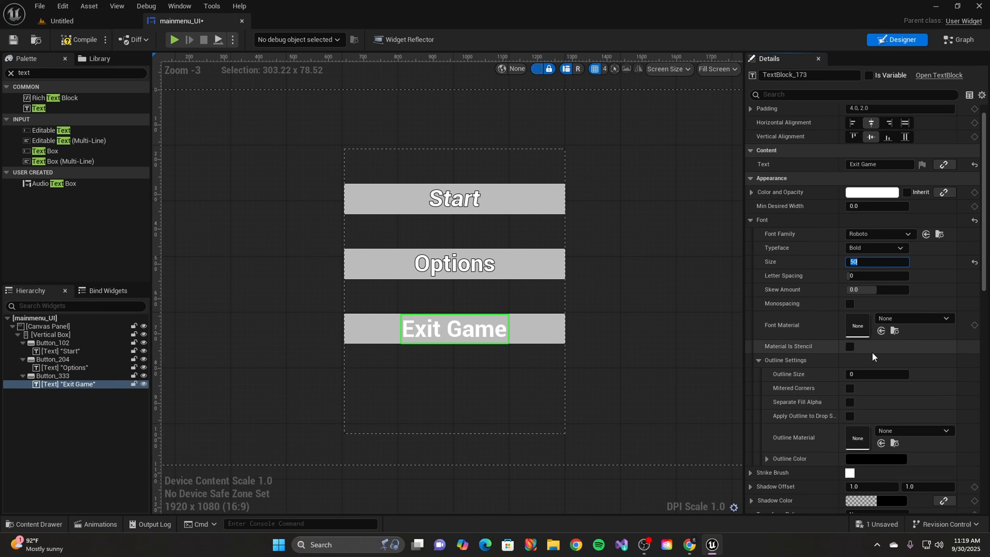
pyautogui.click(854, 374)
pyautogui.click(906, 374)
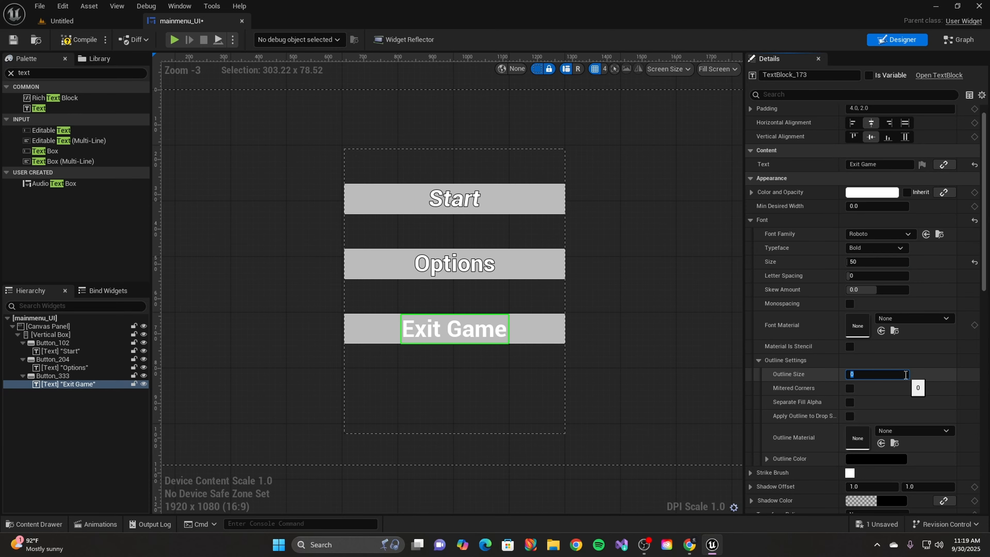
pyautogui.press('Return')
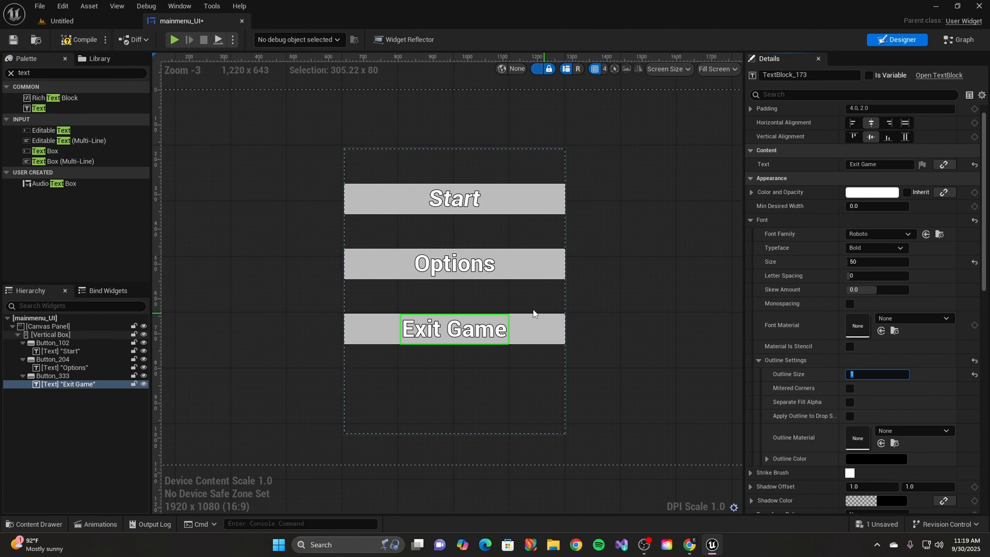
# - Change the typeface of the Options and Exit Game texts to Bold Italic
pyautogui.click(471, 273)
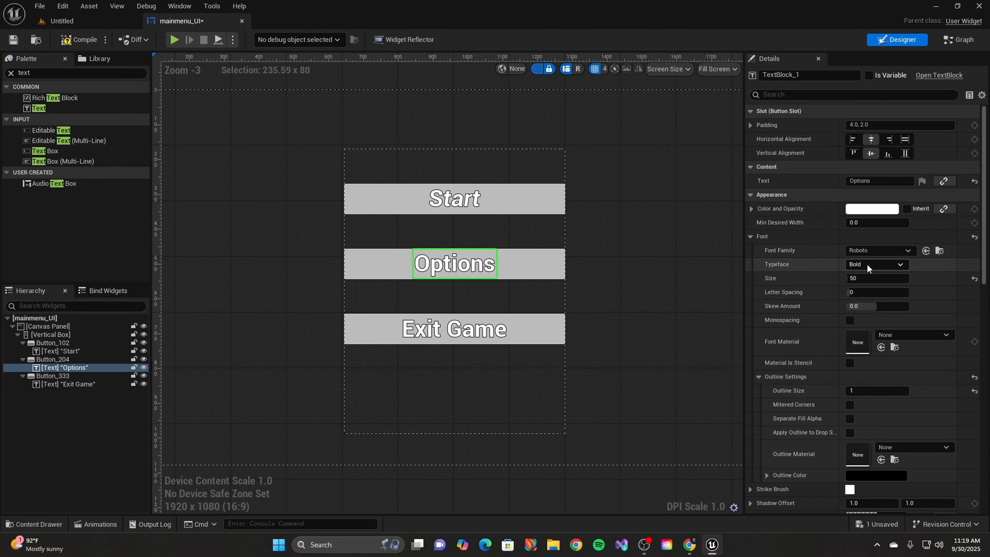
pyautogui.click(873, 264)
pyautogui.click(866, 285)
pyautogui.click(456, 328)
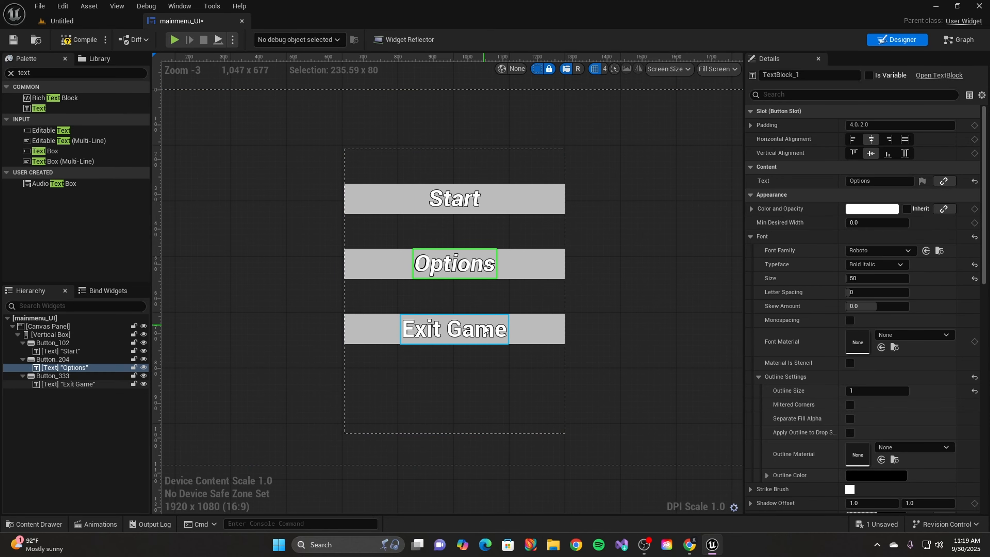
pyautogui.click(875, 265)
pyautogui.click(865, 285)
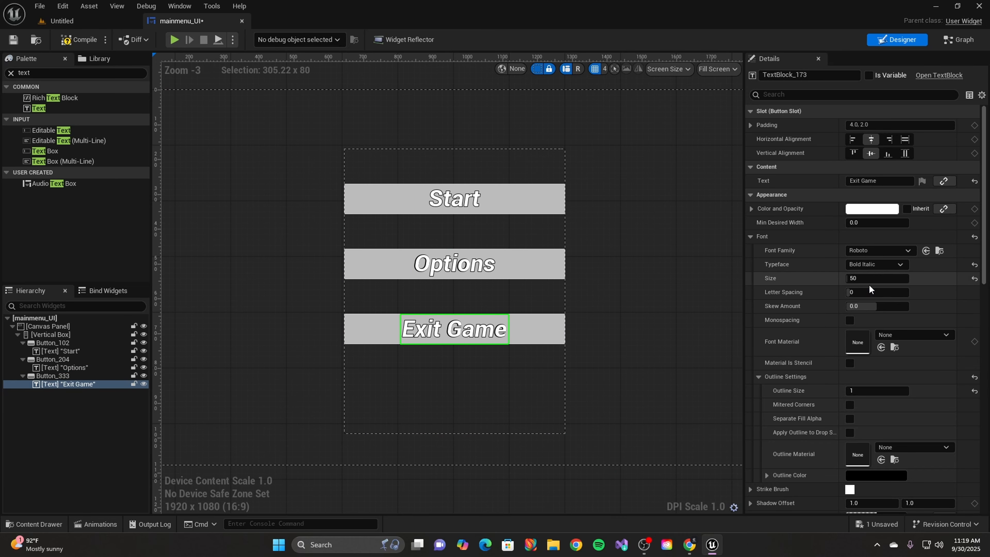
# - Save the mainmenu_UI widget and look over the layout of its three buttons
pyautogui.click(455, 205)
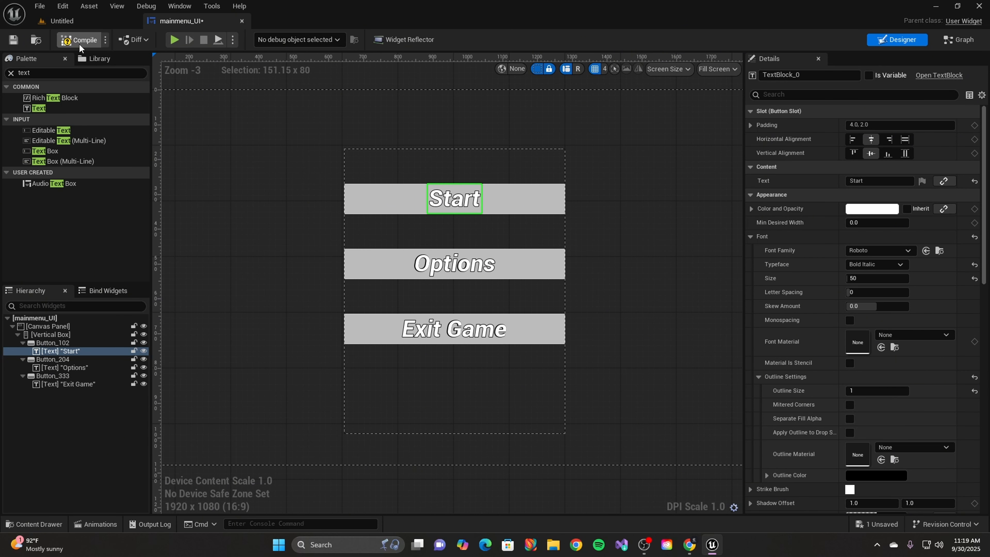
pyautogui.click(15, 41)
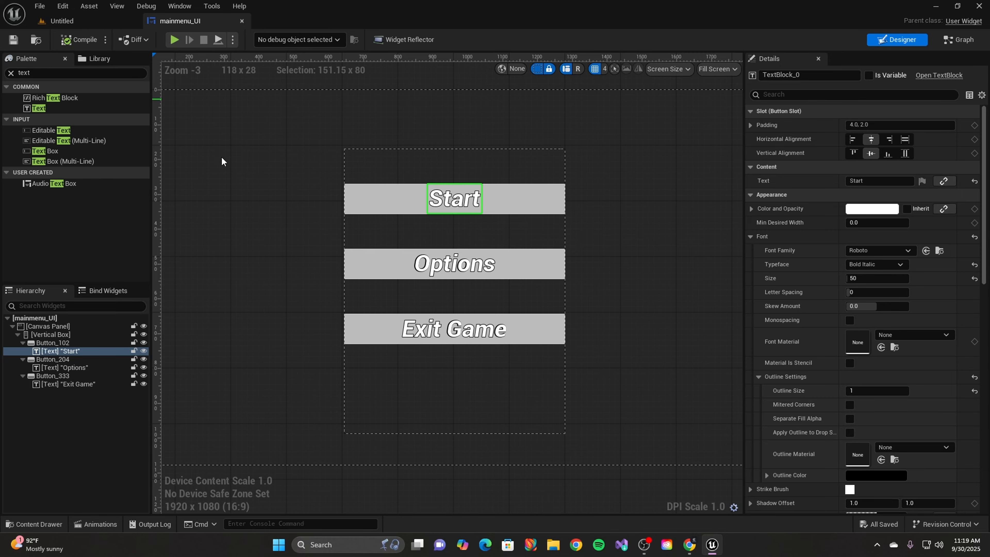
pyautogui.scroll(-2, 350, 307)
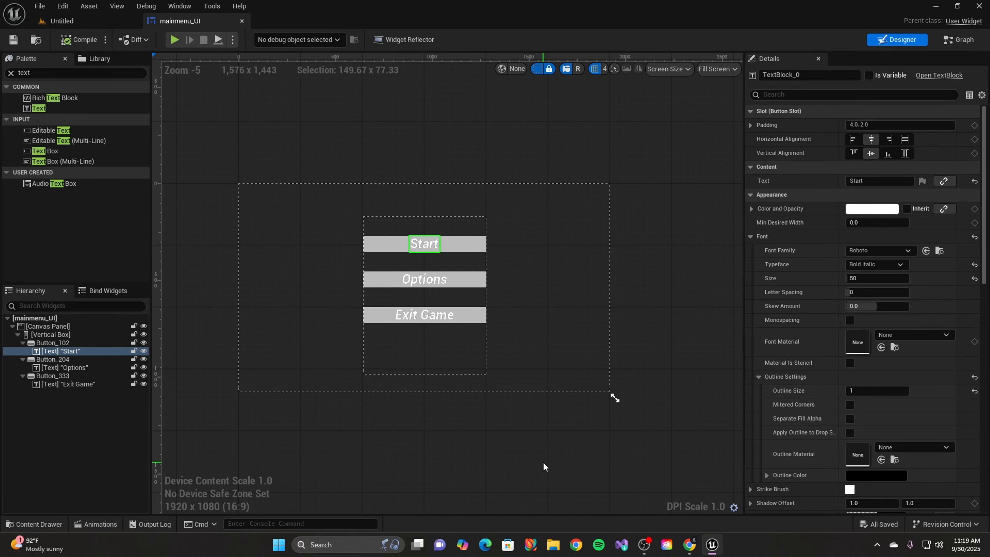
pyautogui.scroll(1, 576, 456)
pyautogui.scroll(-1, 538, 442)
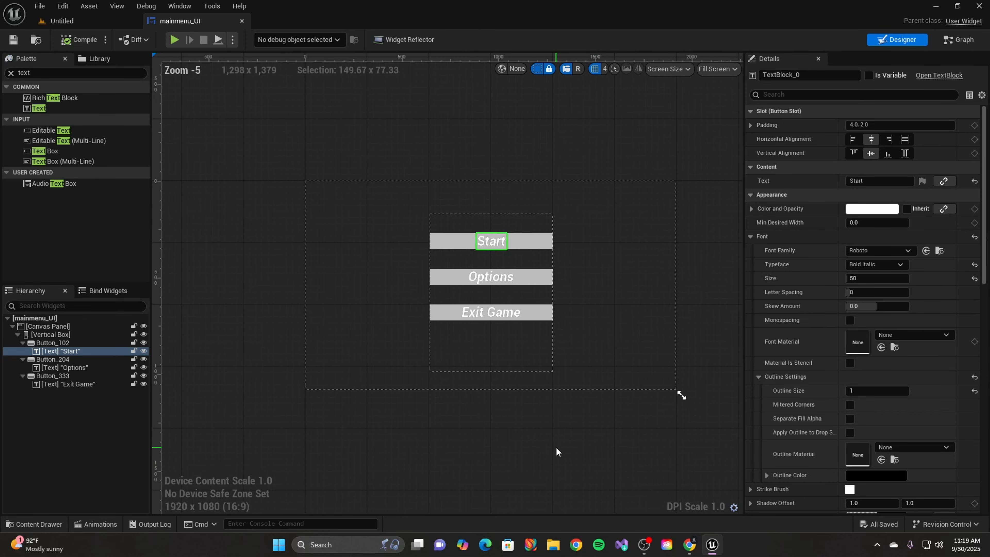
pyautogui.scroll(1, 556, 446)
pyautogui.moveTo(556, 446); pyautogui.dragTo(542, 460, button='right')
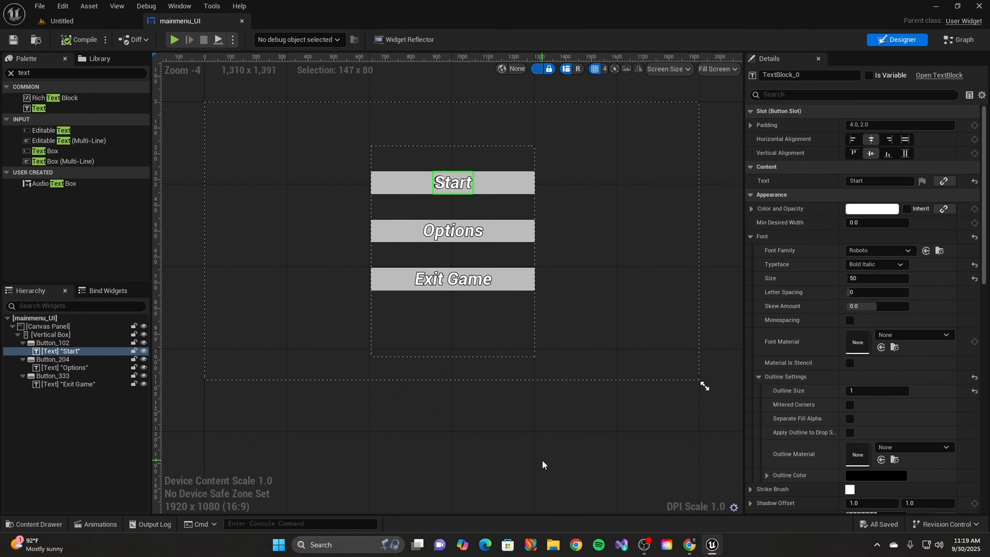
# - Switch to the Untitled level and play it in the editor to test it
pyautogui.click(108, 19)
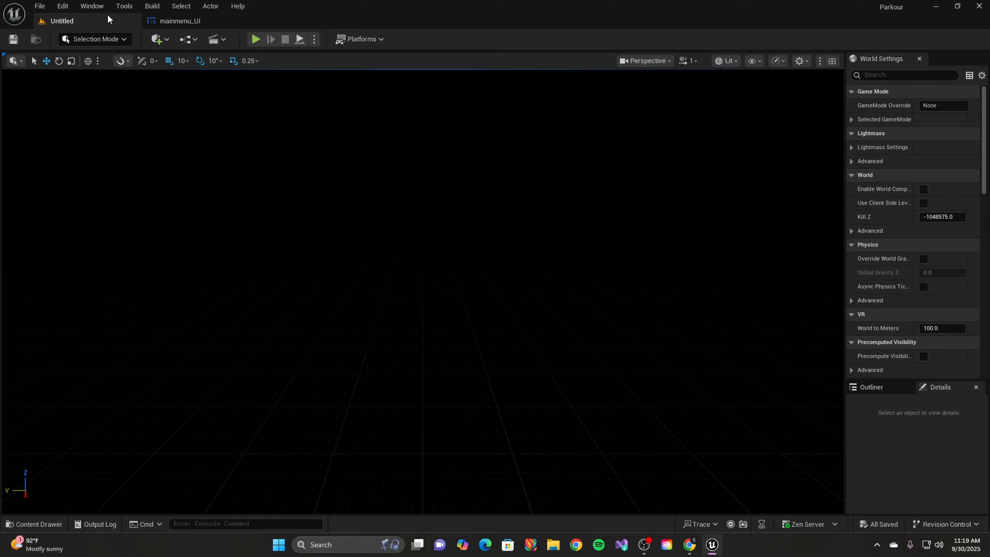
pyautogui.click(256, 39)
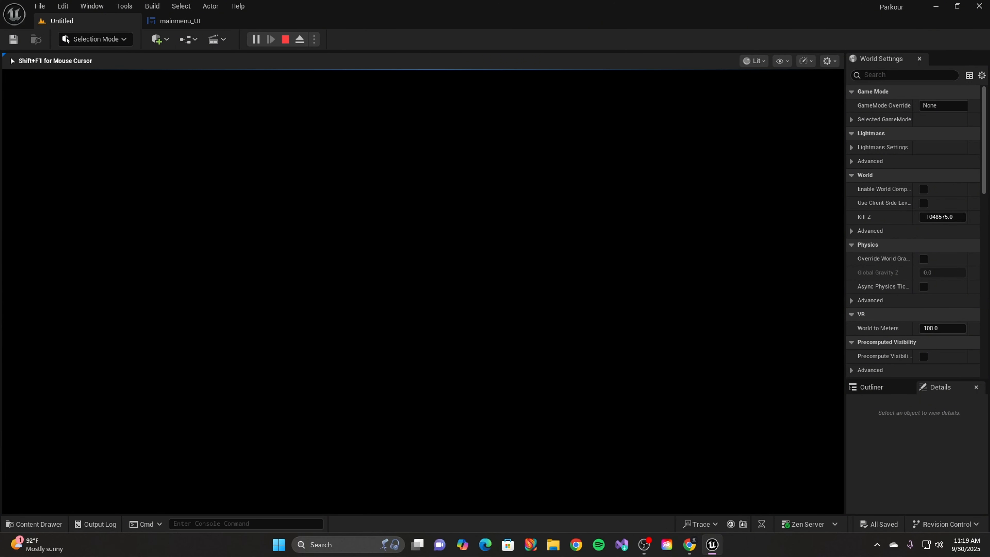
# - Stop the play test and open the mainmenu folder inside the project's UI content folder
pyautogui.press('Escape')
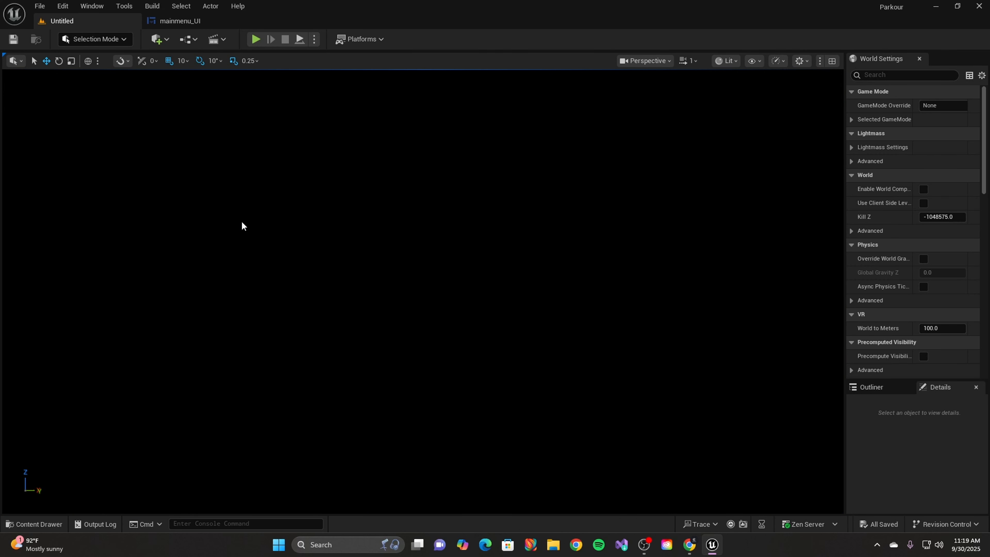
pyautogui.hotkey('ctrl', 'space')
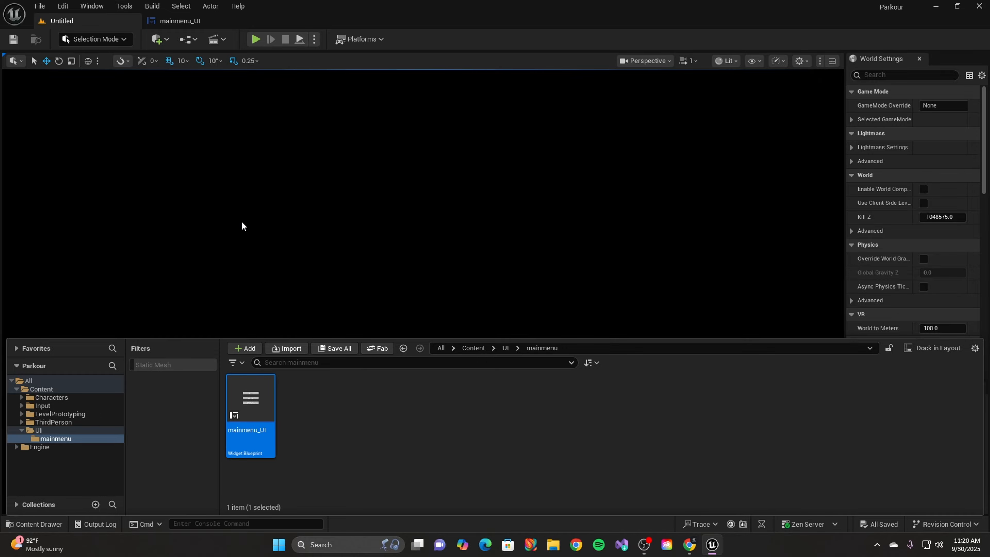
pyautogui.click(66, 406)
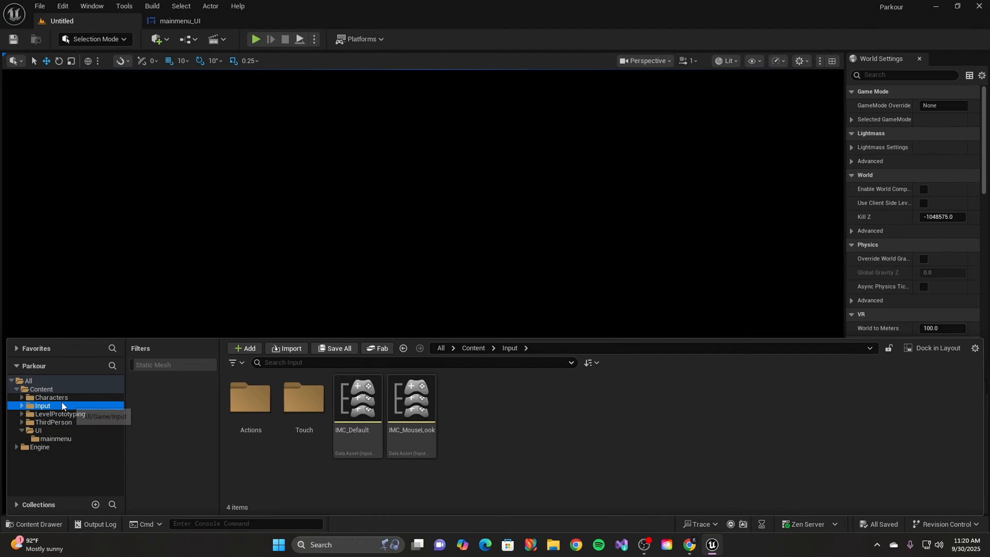
pyautogui.click(63, 397)
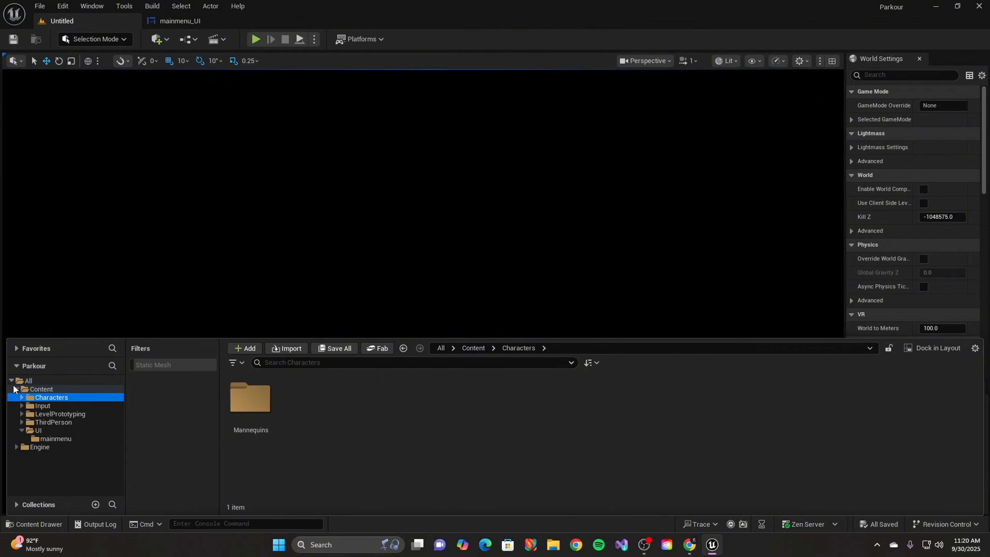
pyautogui.click(41, 388)
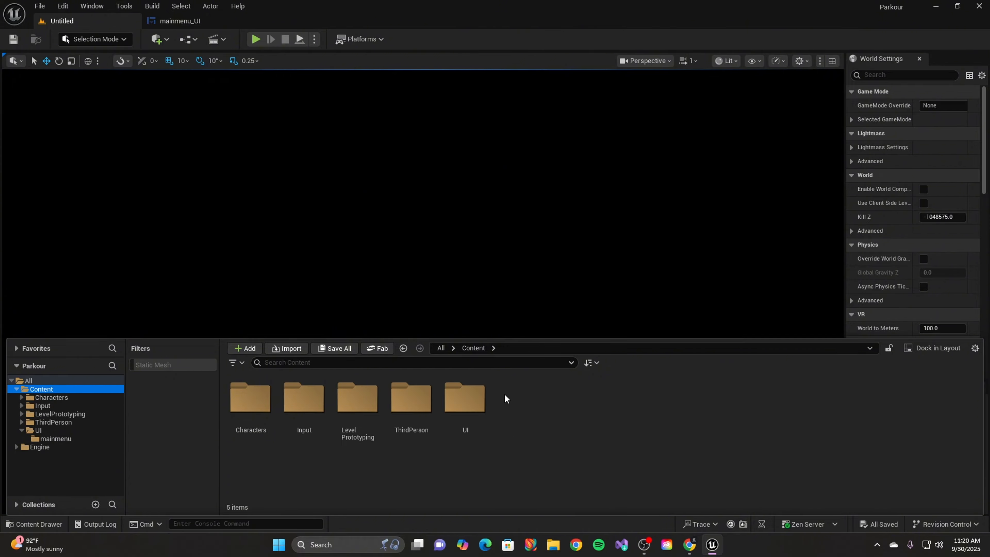
pyautogui.moveTo(319, 339); pyautogui.dragTo(352, 290)
pyautogui.click(486, 364)
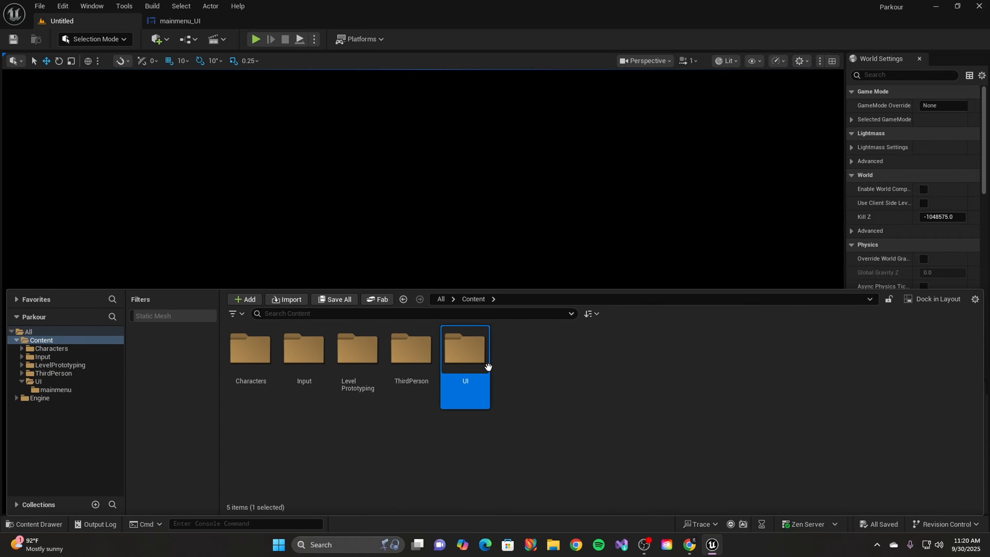
pyautogui.doubleClick(468, 367)
pyautogui.doubleClick(249, 351)
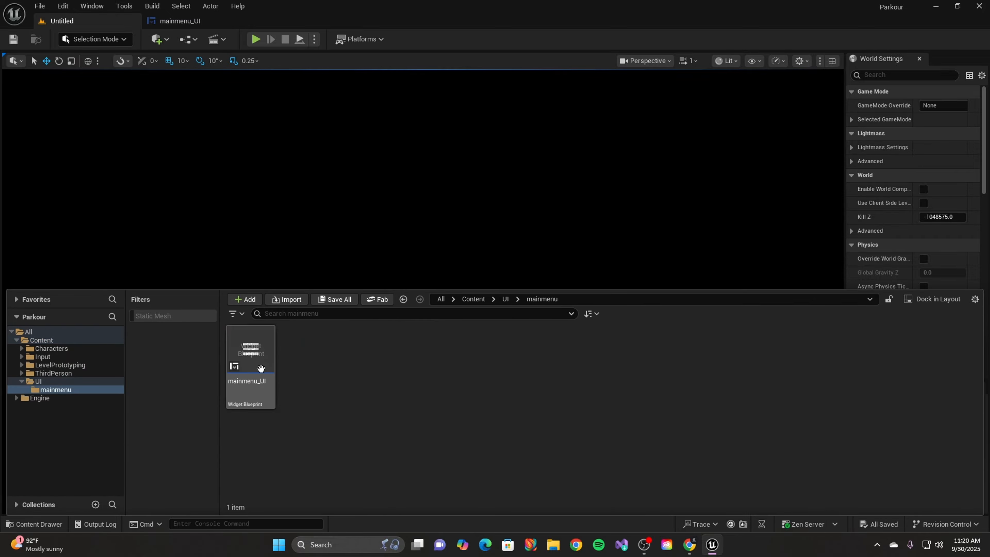
# - Create a Blueprint class based on Game Mode Base in the mainmenu folder and name it mainmenu
pyautogui.moveTo(437, 287); pyautogui.dragTo(437, 300)
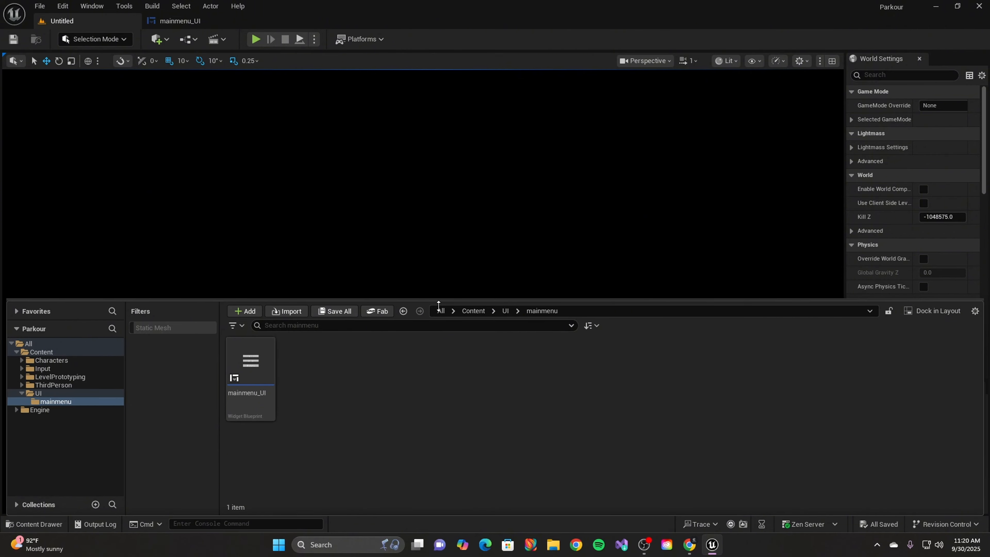
pyautogui.rightClick(381, 343)
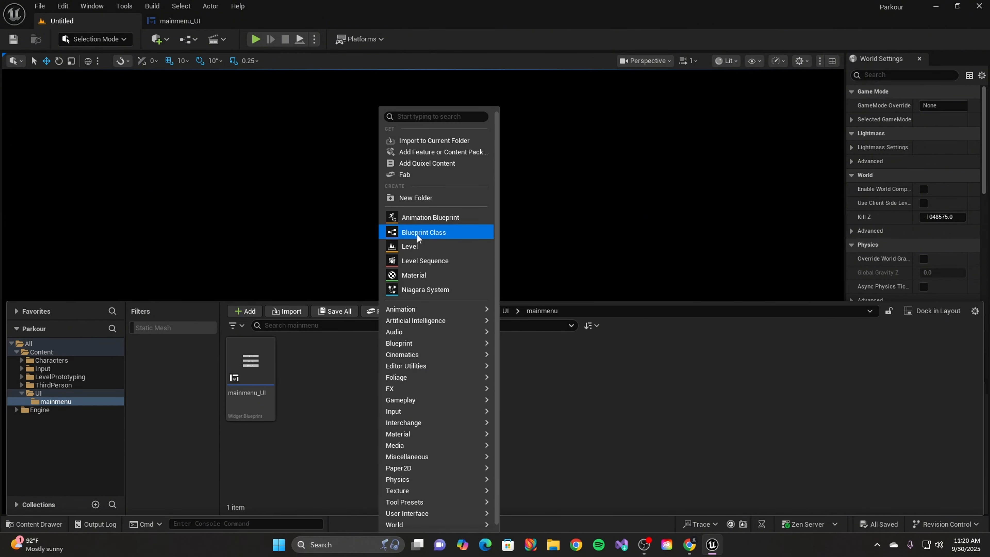
pyautogui.click(392, 232)
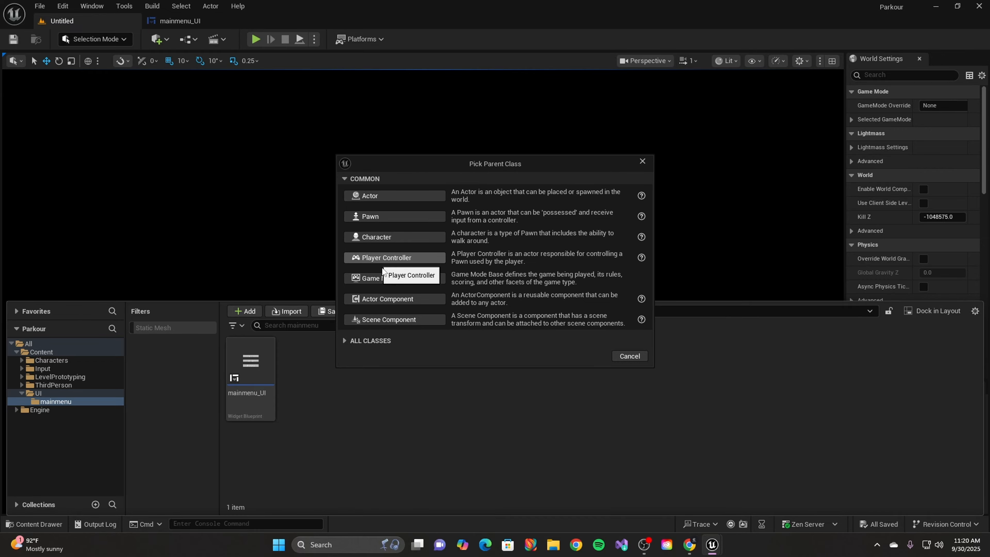
pyautogui.click(366, 279)
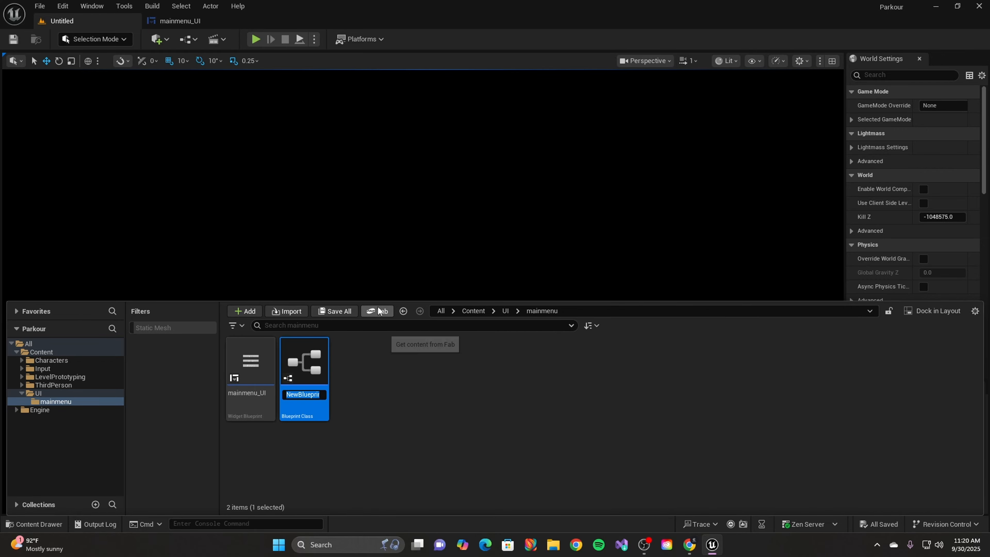
pyautogui.write('mainmenu')
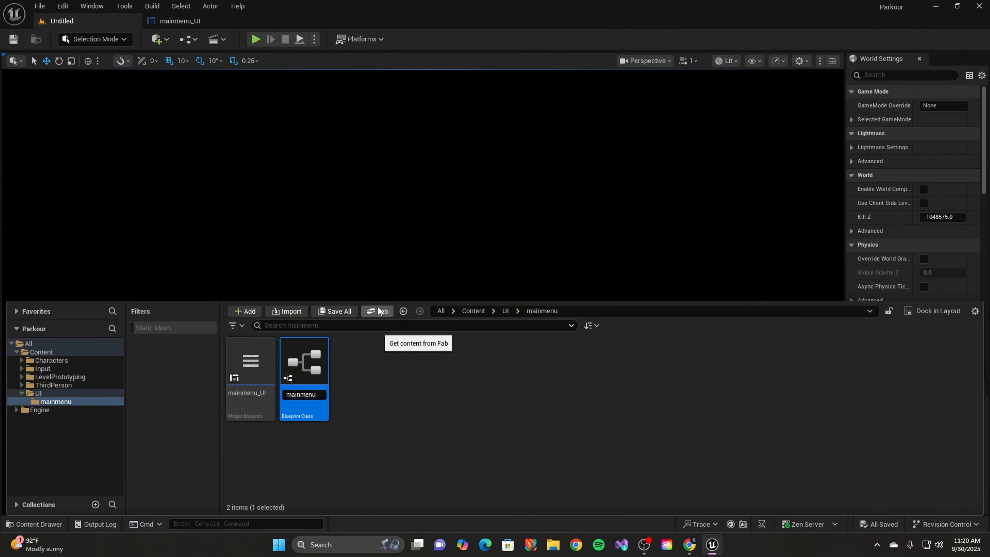
pyautogui.press('Return')
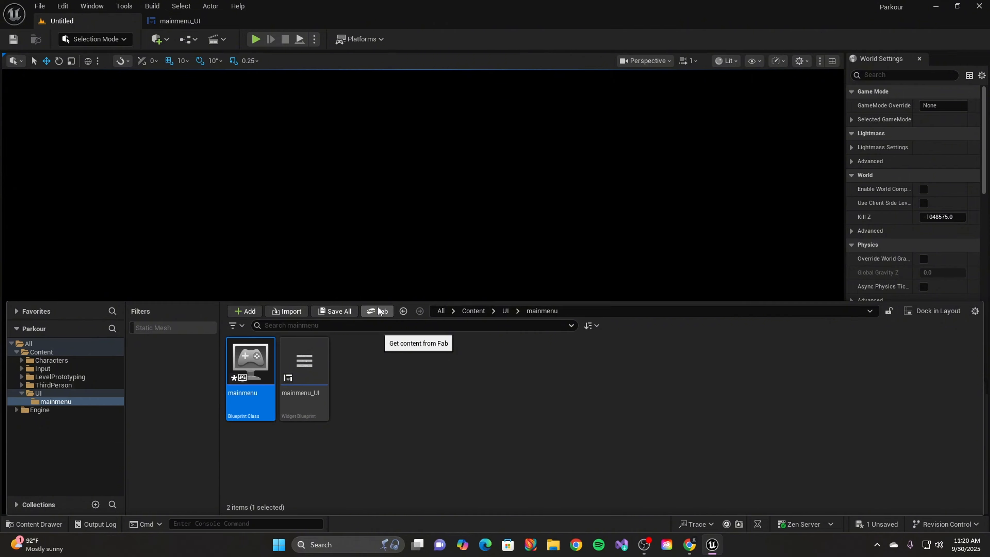
# - Set the mainmenu game mode's Default Pawn Class to None, then compile, save and close the Blueprint
pyautogui.doubleClick(268, 374)
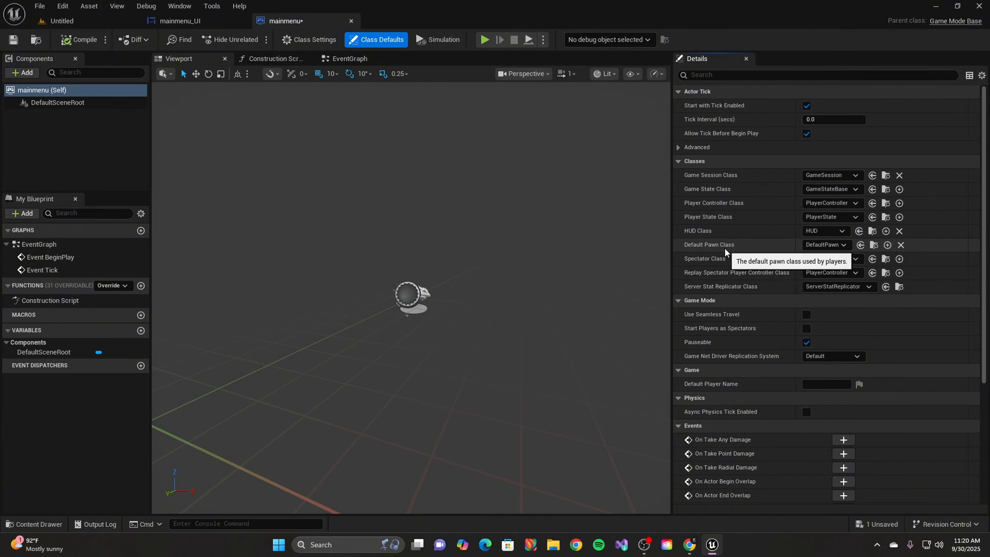
pyautogui.click(818, 243)
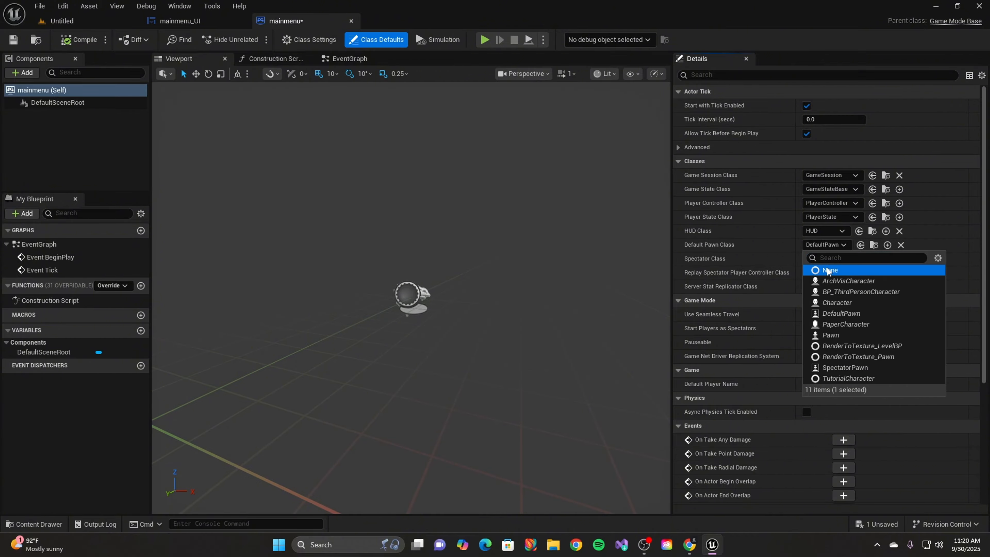
pyautogui.click(822, 270)
pyautogui.click(76, 39)
pyautogui.click(13, 40)
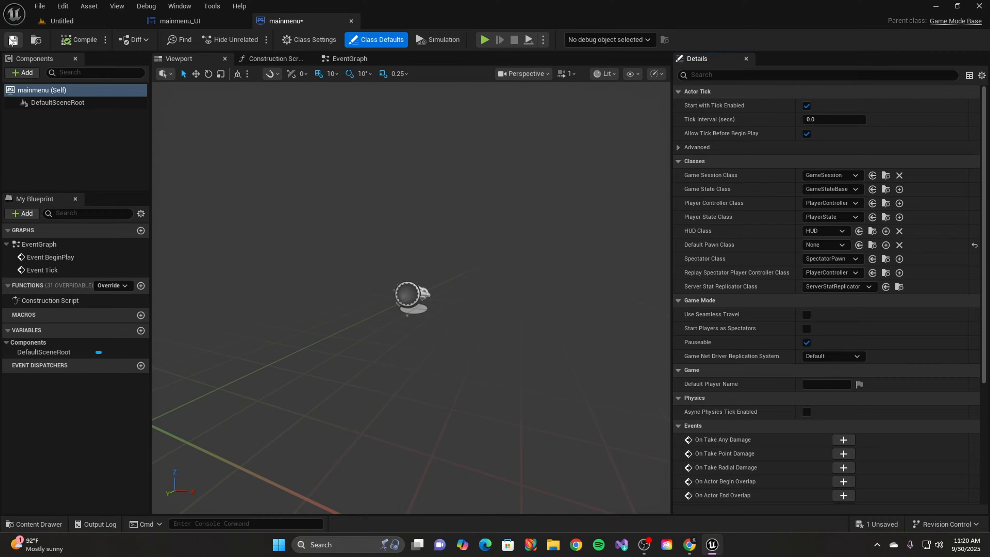
pyautogui.click(350, 21)
# - Assign the mainmenu game mode Blueprint as the Untitled level's GameMode Override
pyautogui.click(62, 21)
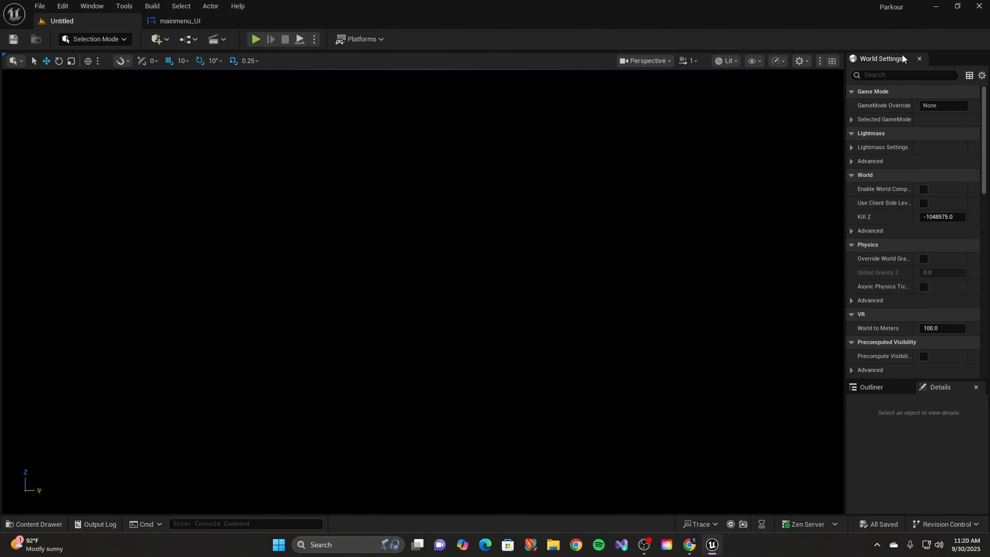
pyautogui.hotkey('ctrl', 'space')
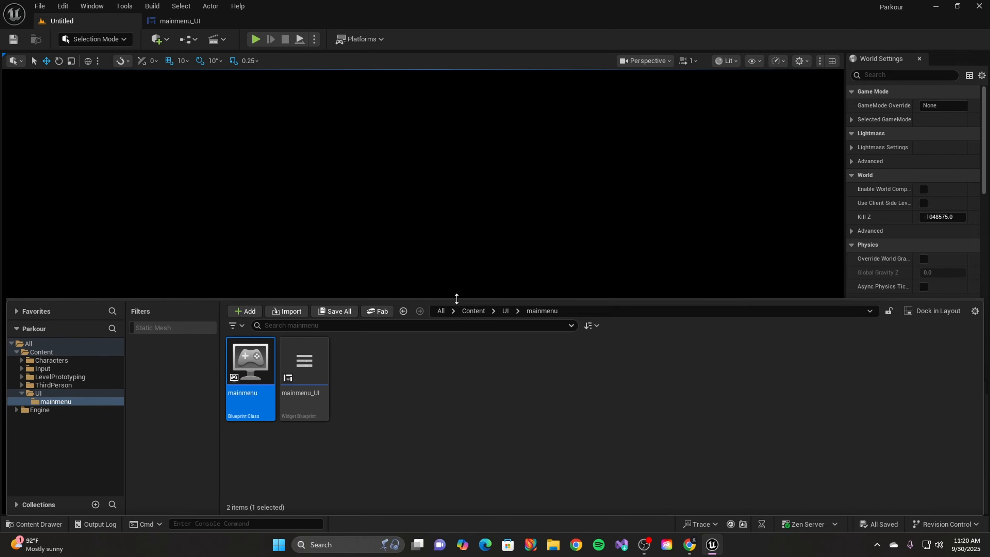
pyautogui.moveTo(457, 299); pyautogui.dragTo(457, 349)
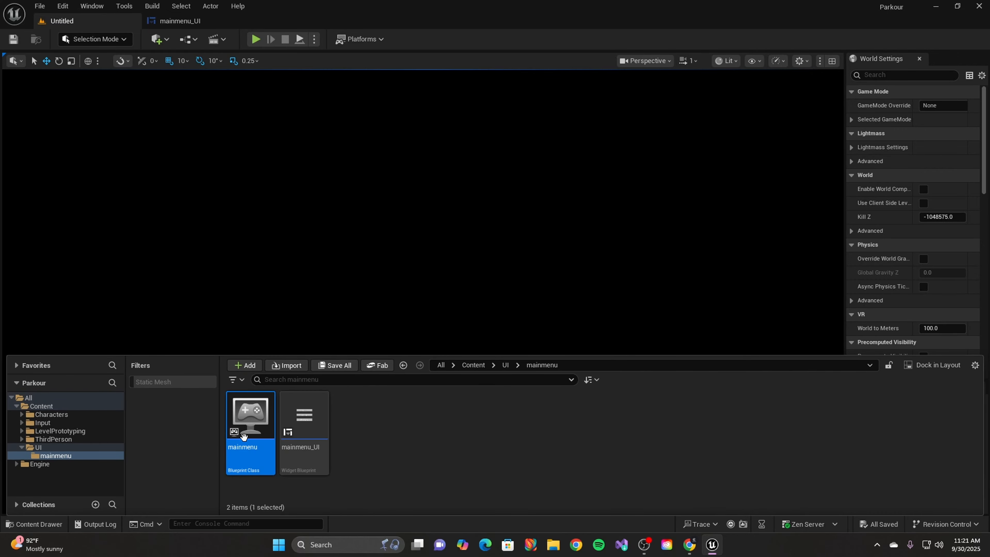
pyautogui.moveTo(244, 431); pyautogui.dragTo(935, 106)
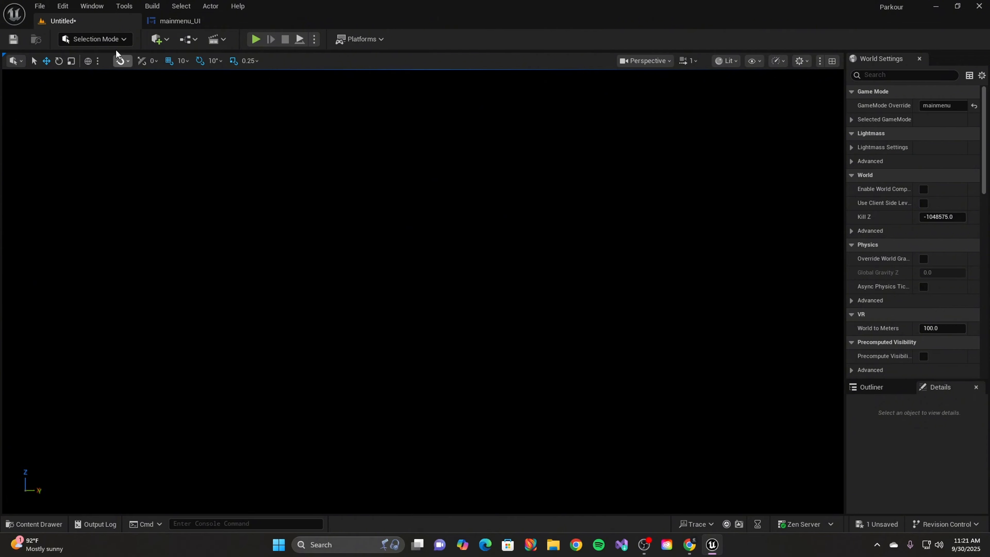
# - Save the level in the Content folder under the name mainmenu
pyautogui.click(14, 40)
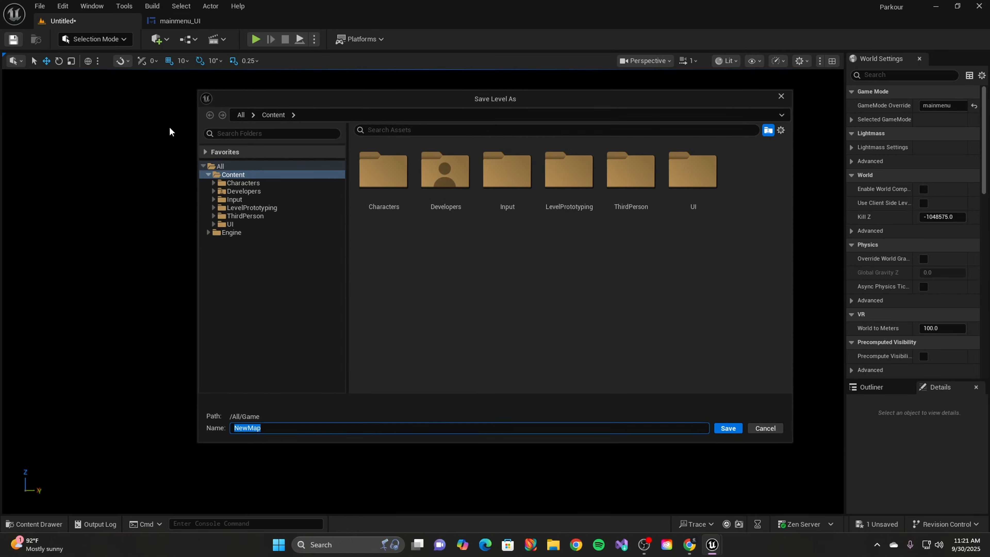
pyautogui.write('mainmenu')
pyautogui.press('Return')
# - Look through the mainmenu game mode's class defaults and class settings, then close it and return to the level
pyautogui.hotkey('ctrl', 'space')
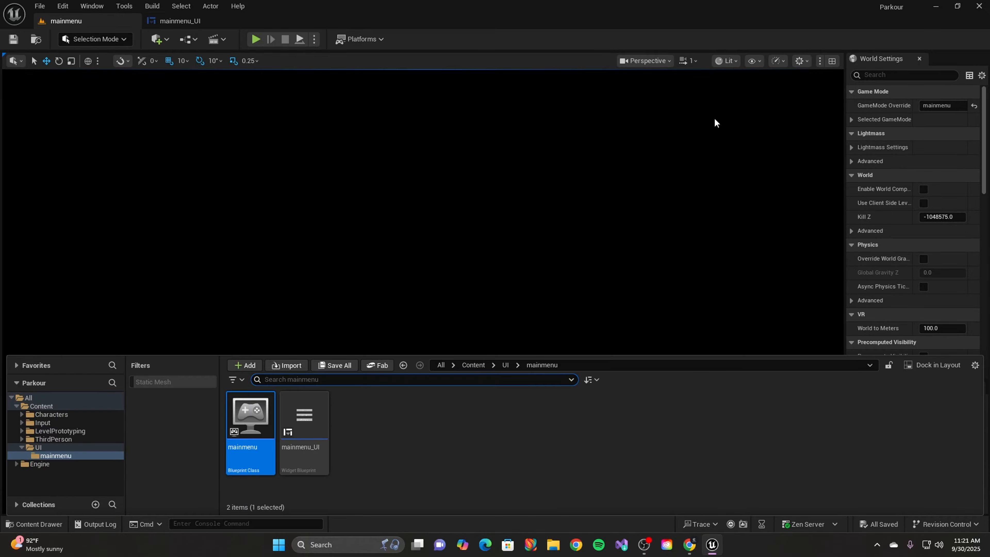
pyautogui.moveTo(592, 354); pyautogui.dragTo(592, 365)
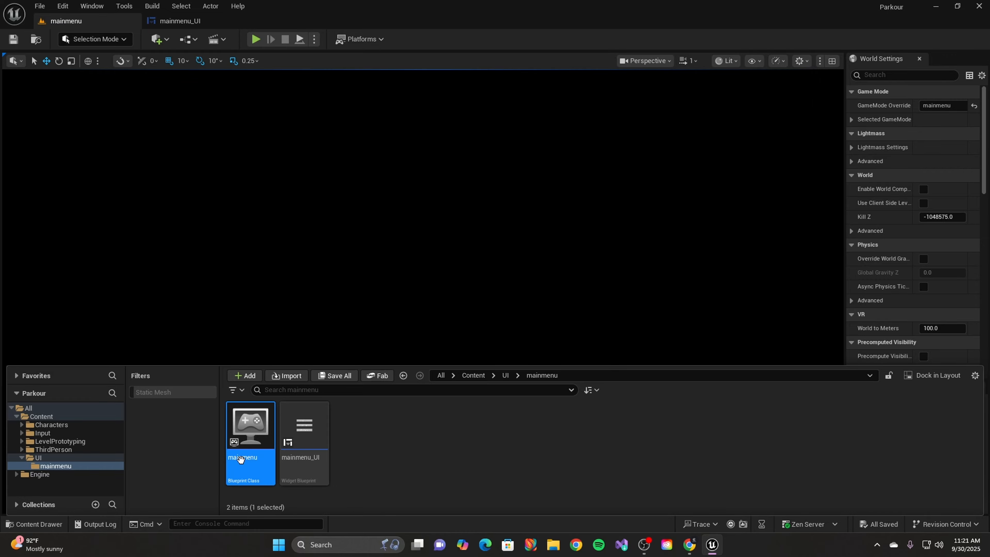
pyautogui.doubleClick(250, 425)
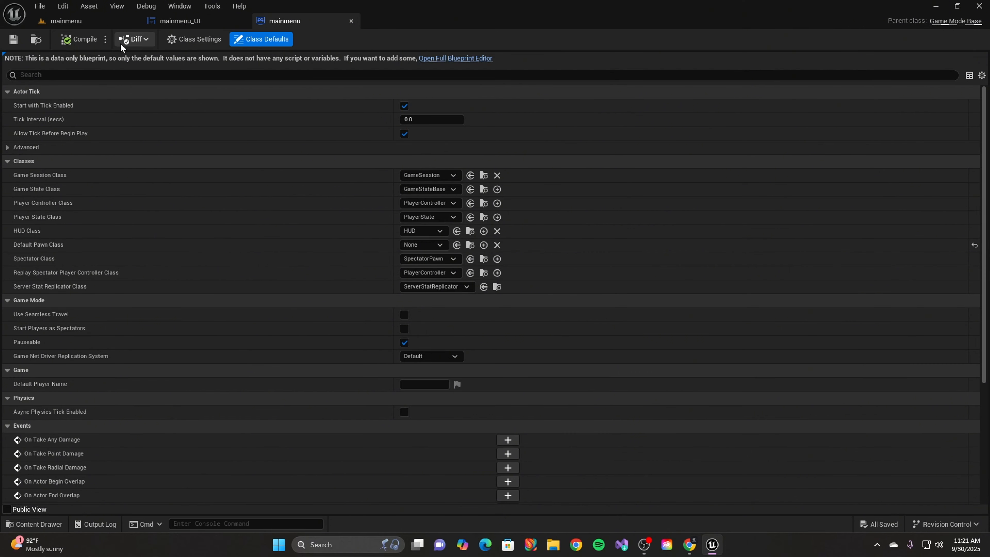
pyautogui.click(173, 40)
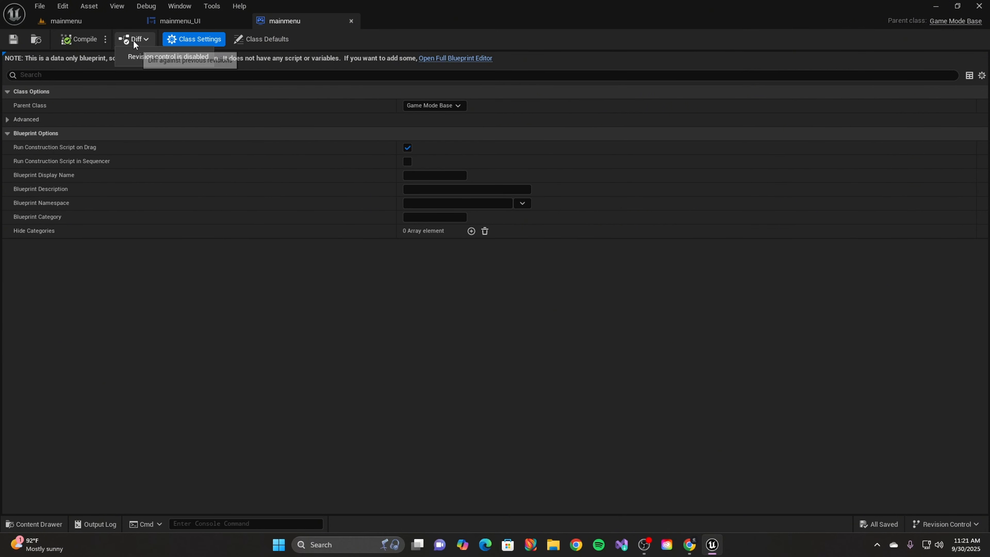
pyautogui.click(224, 21)
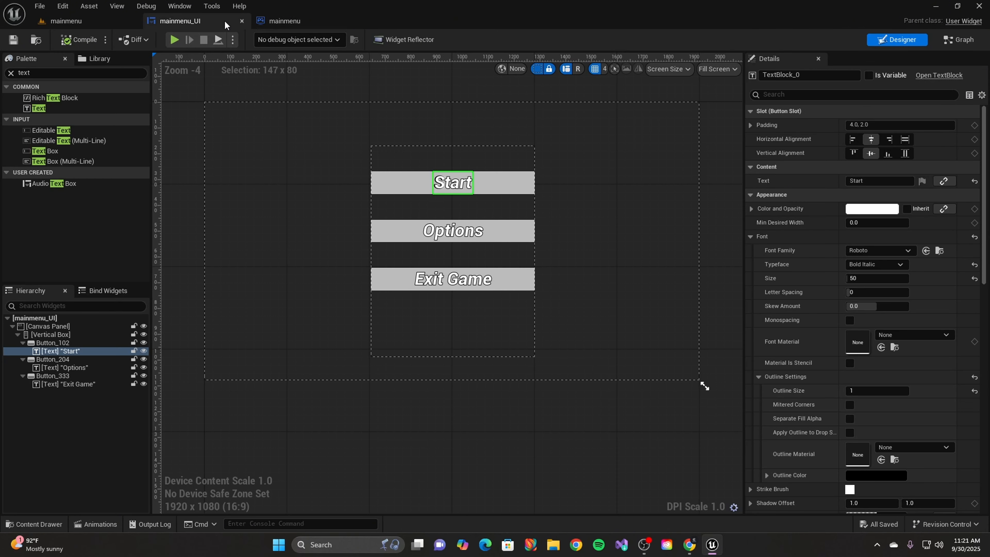
pyautogui.click(351, 20)
pyautogui.click(67, 21)
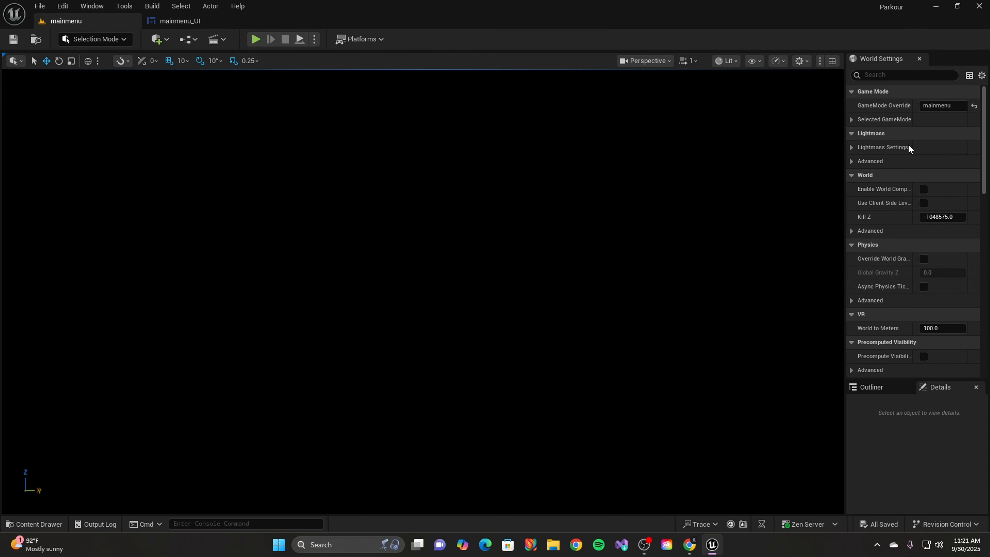
# - Open the mainmenu game mode in the full Blueprint editor and display its viewport
pyautogui.hotkey('ctrl', 'space')
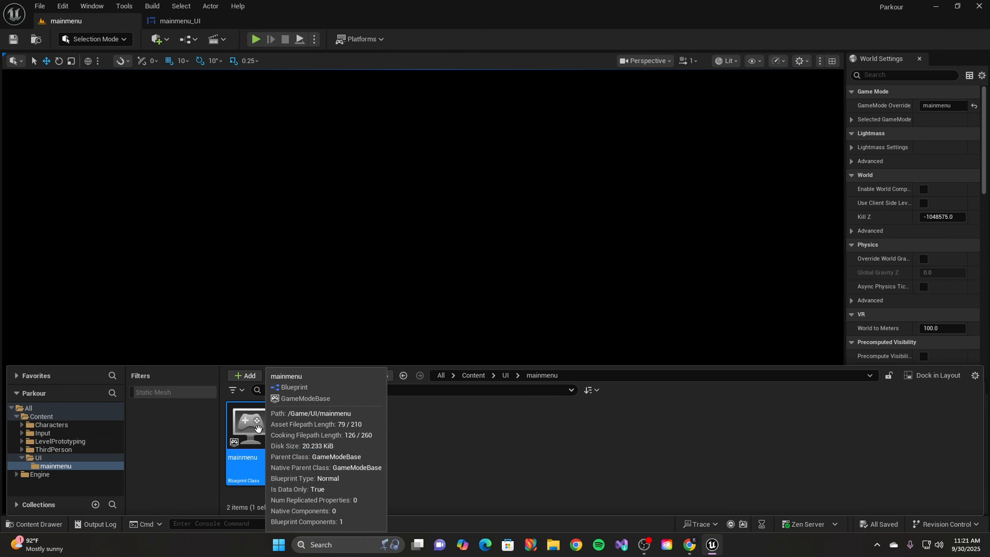
pyautogui.doubleClick(250, 427)
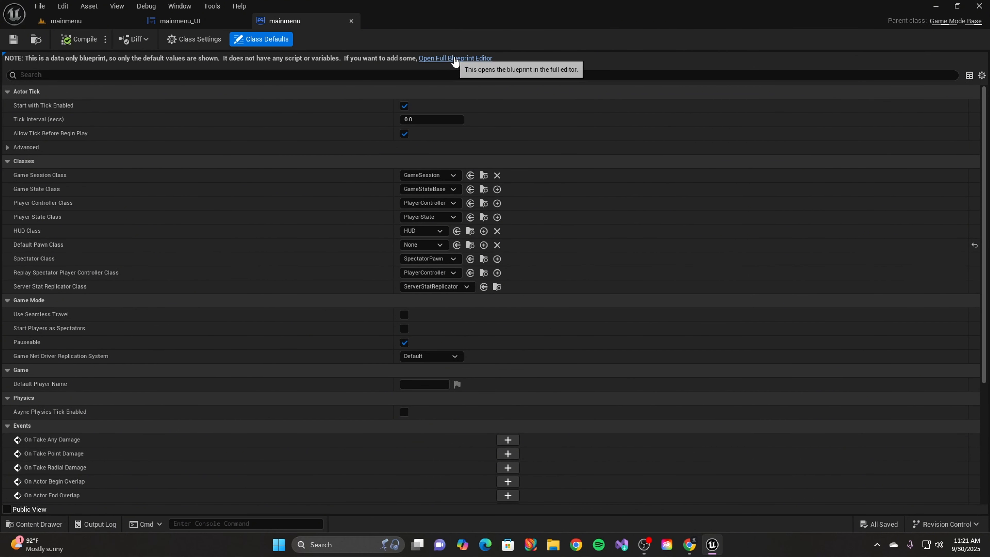
pyautogui.click(454, 58)
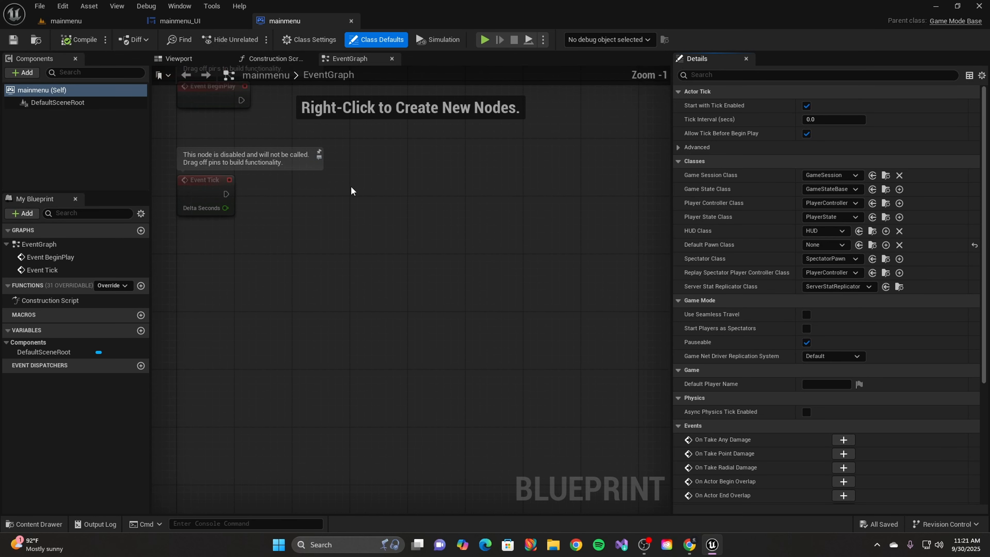
pyautogui.click(193, 61)
pyautogui.click(270, 63)
pyautogui.click(214, 65)
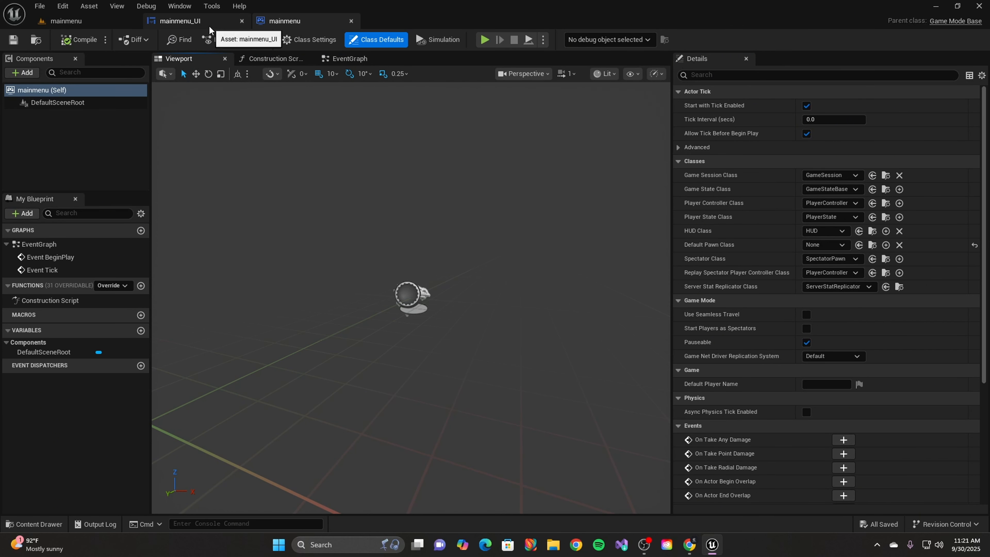
# - Choose None again as the mainmenu game mode's Default Pawn Class
pyautogui.moveTo(525, 293); pyautogui.dragTo(528, 286, button='right')
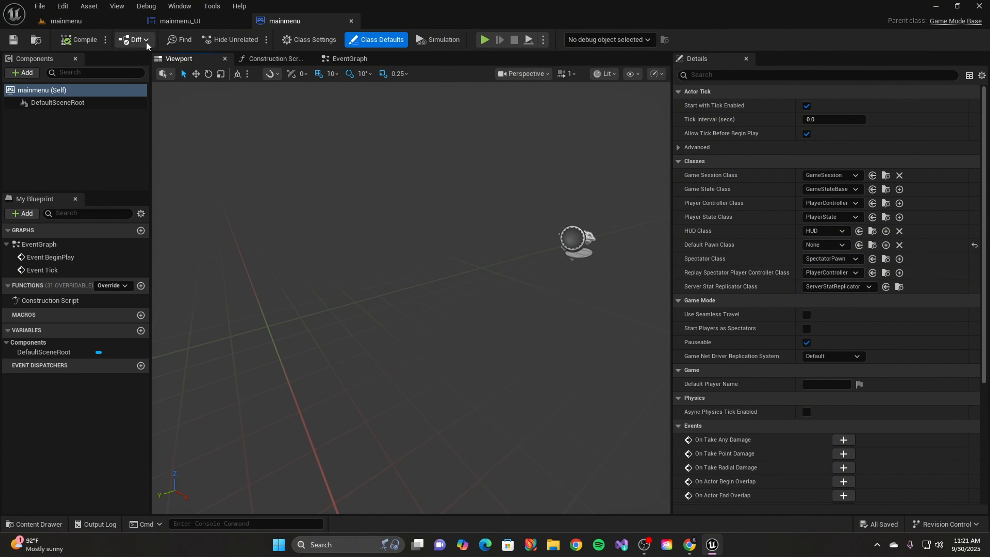
pyautogui.moveTo(466, 245); pyautogui.dragTo(538, 268, button='right')
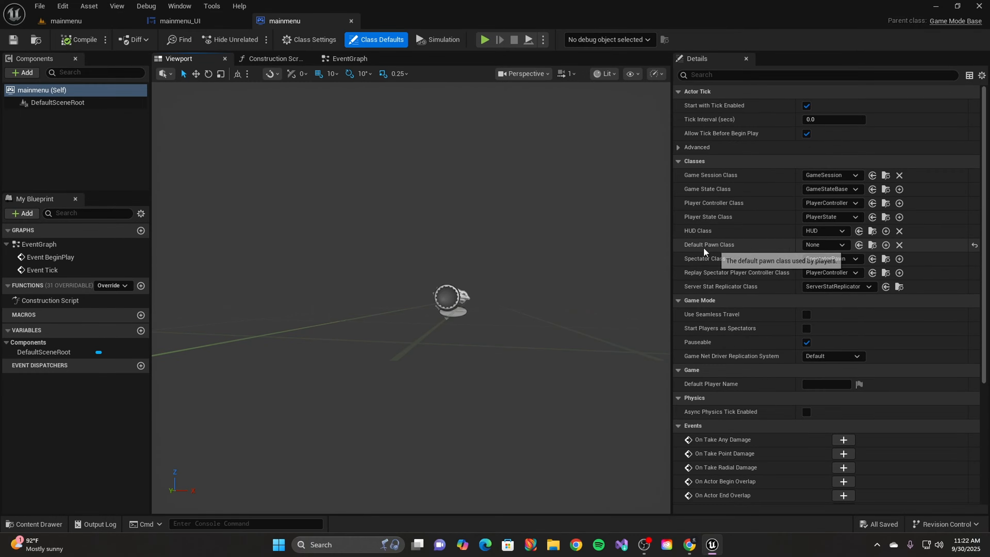
pyautogui.click(823, 245)
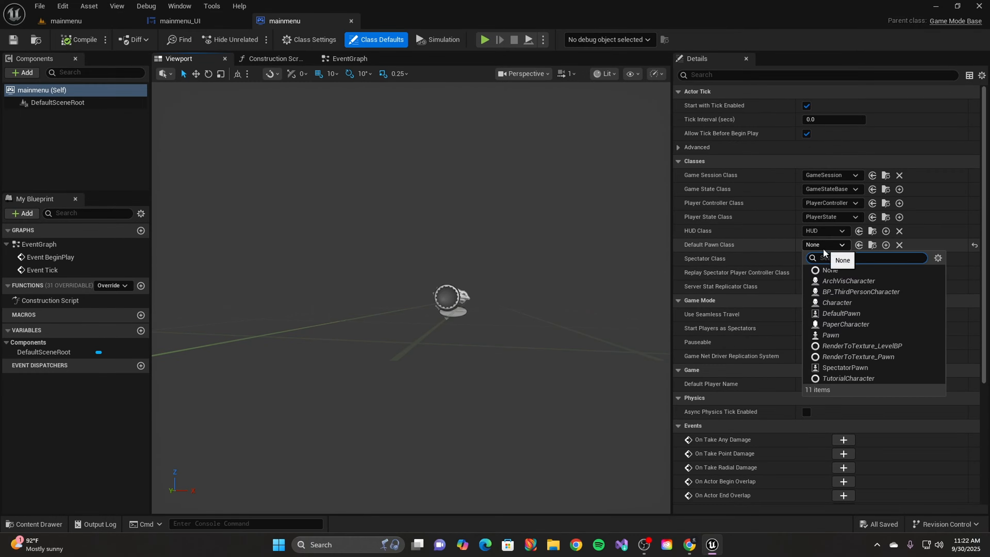
pyautogui.click(828, 269)
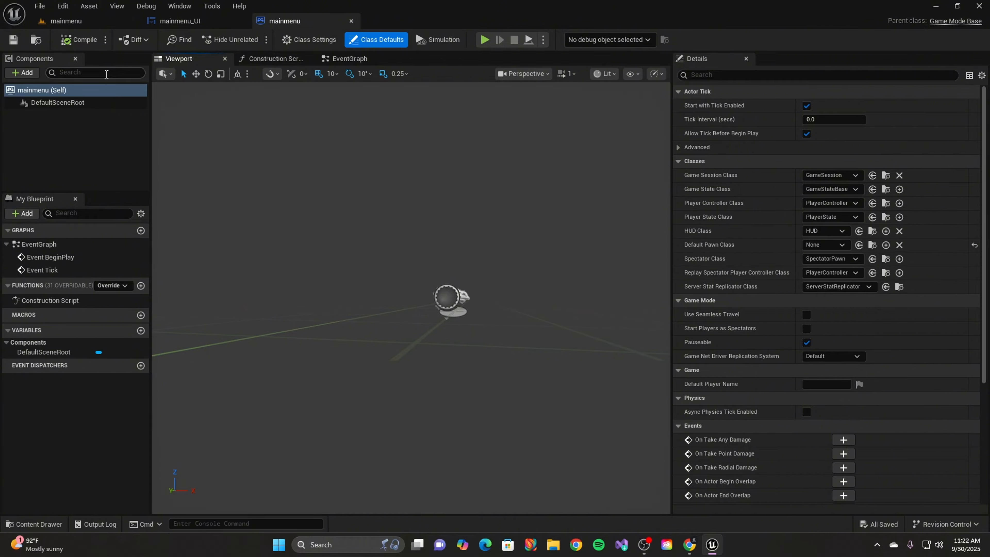
# - Compile the mainmenu game mode Blueprint and return to the mainmenu level
pyautogui.click(77, 40)
pyautogui.click(179, 20)
pyautogui.click(101, 23)
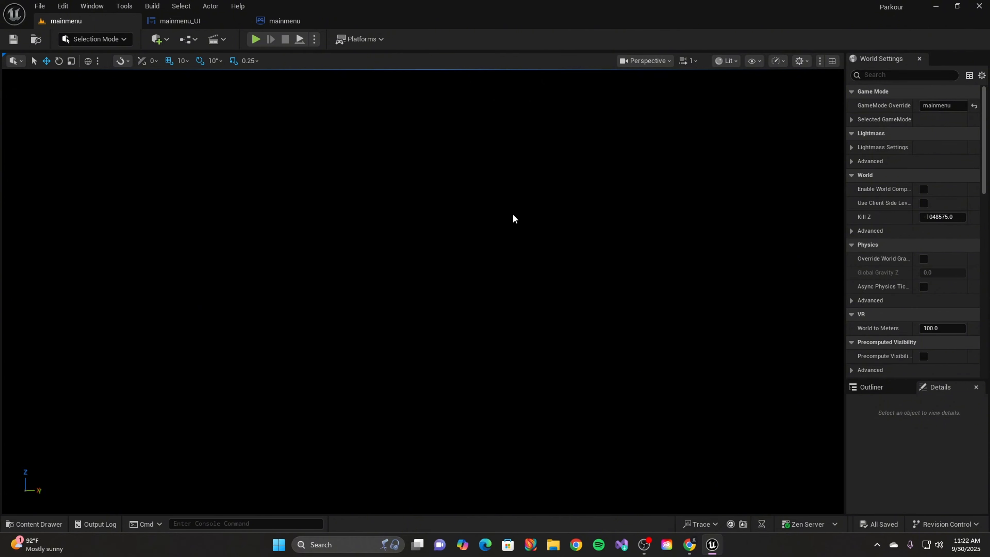
# - Play-test the mainmenu level in the editor, then stop the session
pyautogui.hotkey('ctrl', 'space')
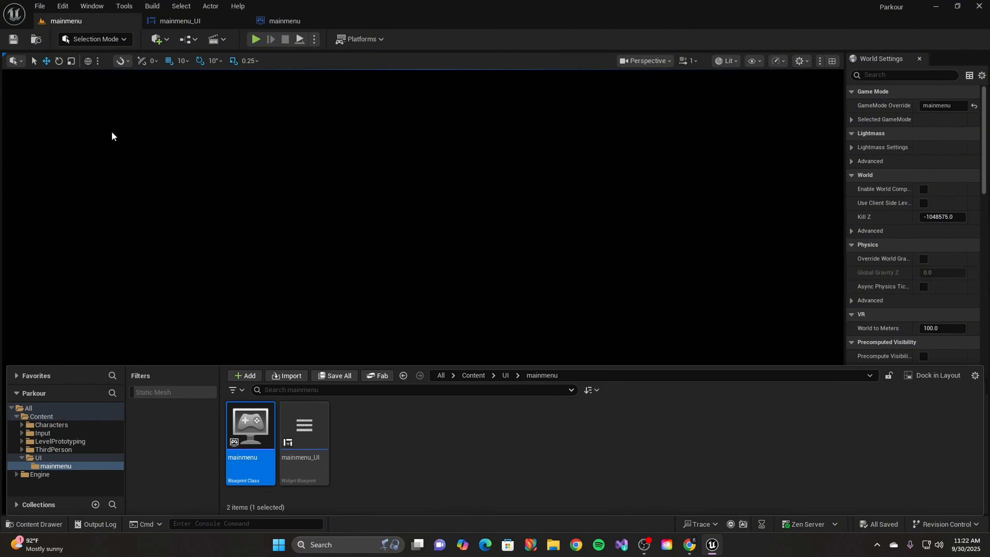
pyautogui.moveTo(584, 363); pyautogui.dragTo(585, 371)
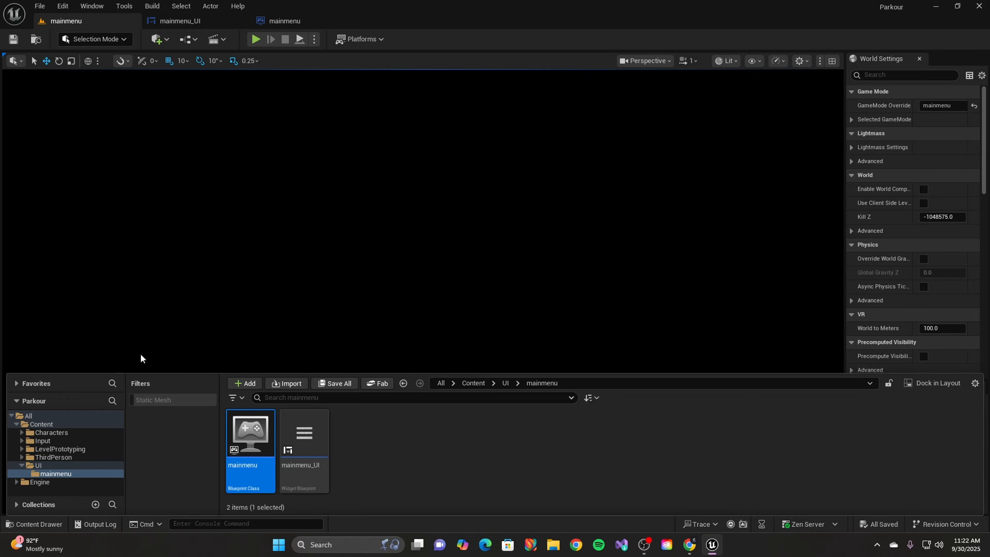
pyautogui.click(255, 39)
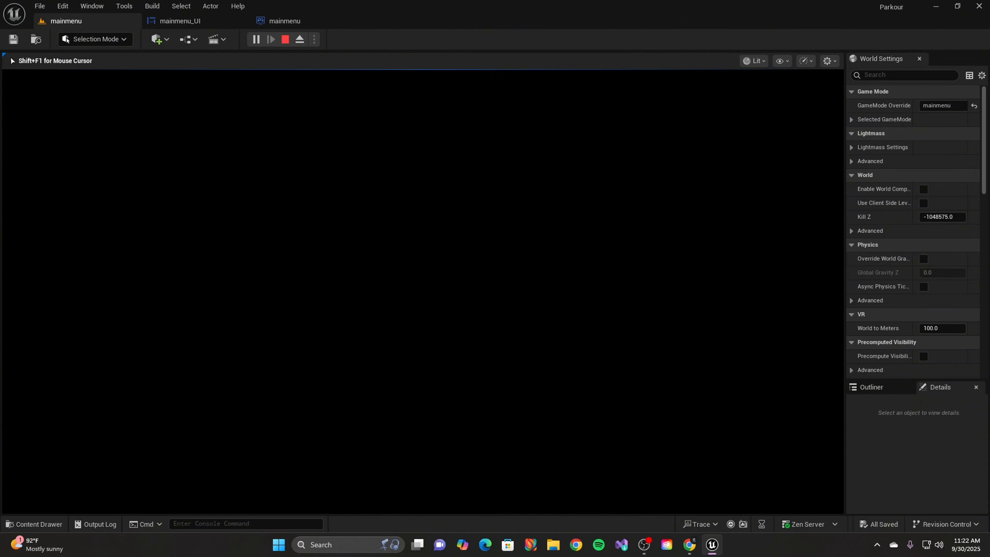
pyautogui.press('Escape')
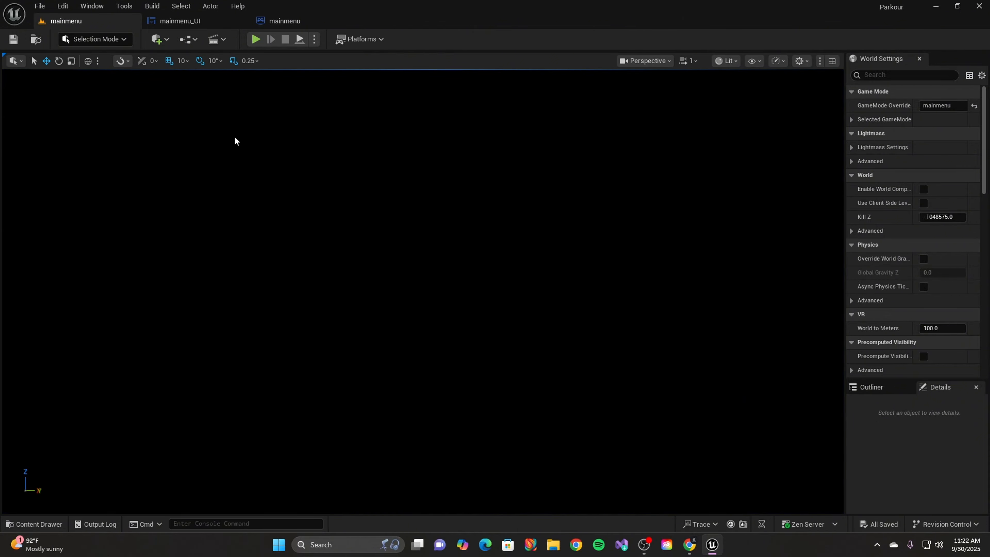
# - Review the button layout of the mainmenu_UI widget against the mainmenu level
pyautogui.click(282, 21)
pyautogui.click(180, 21)
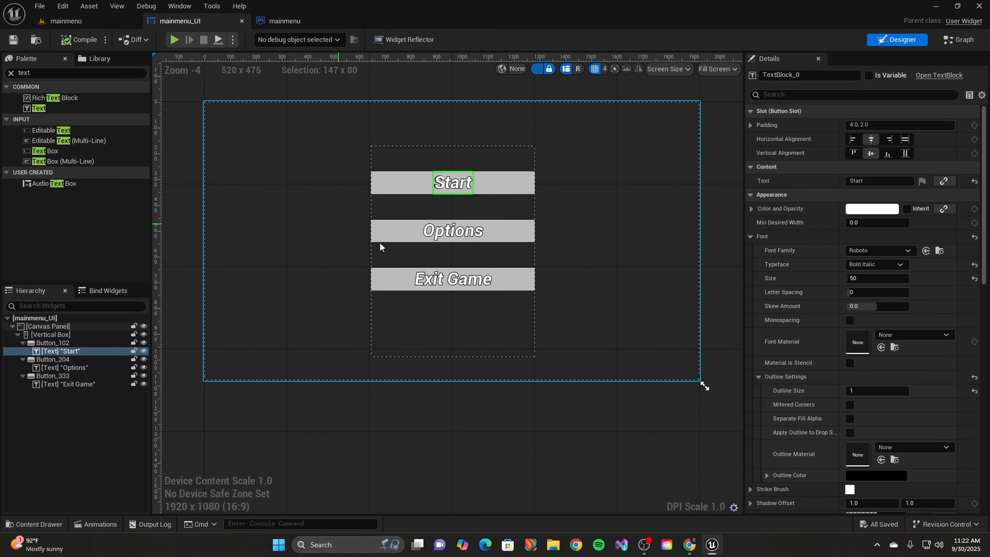
pyautogui.click(199, 198)
pyautogui.moveTo(186, 201); pyautogui.dragTo(207, 210, button='right')
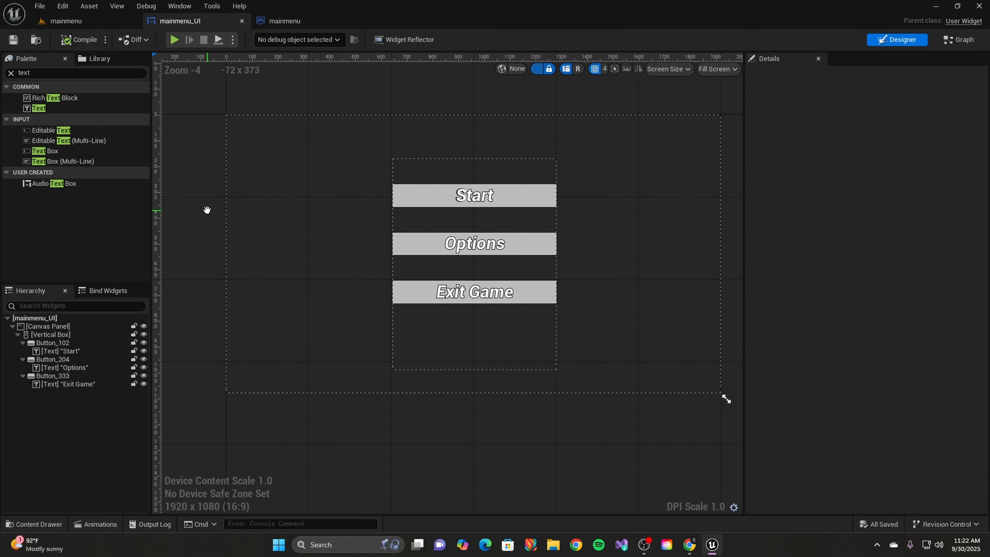
pyautogui.click(117, 20)
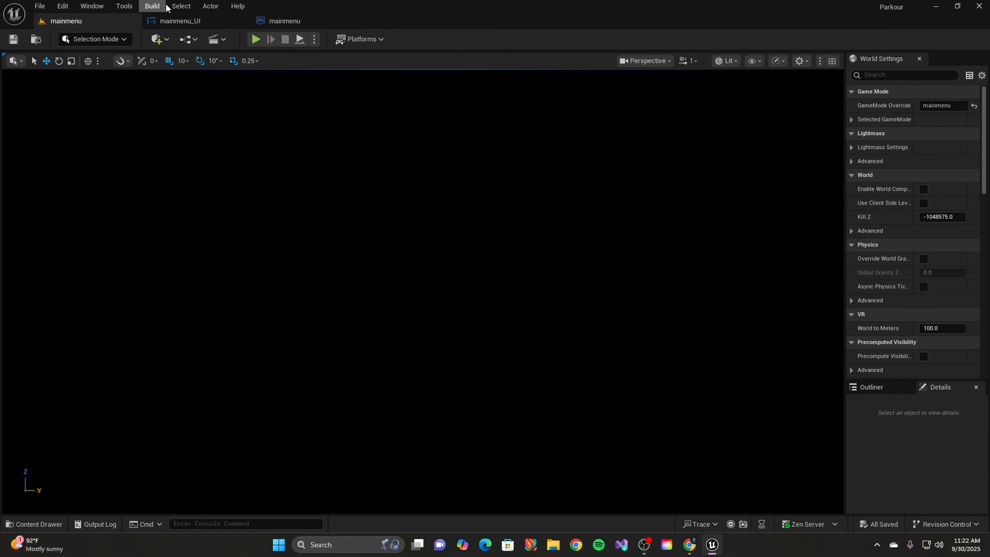
pyautogui.click(176, 21)
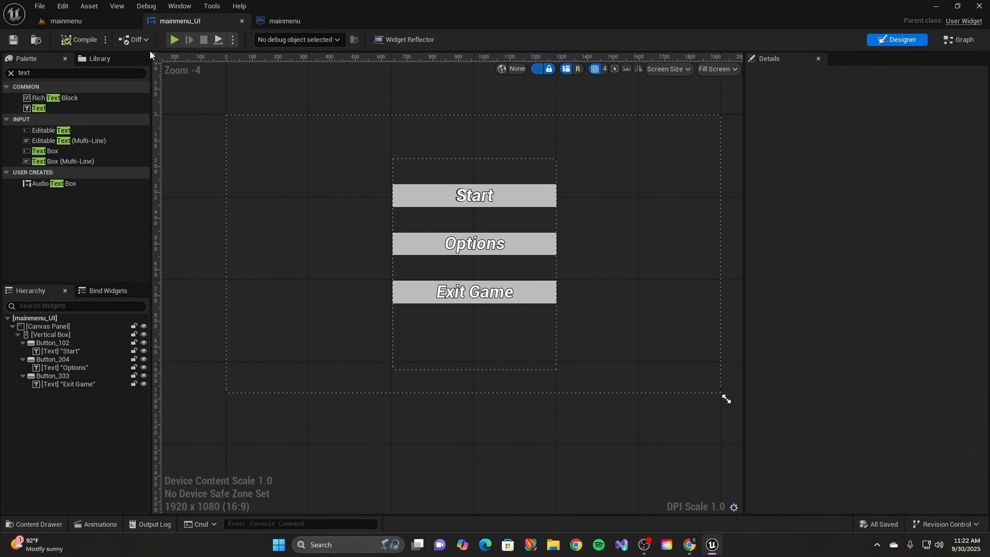
# - Open the Level Blueprint of the mainmenu level and bring its event nodes into view
pyautogui.click(66, 21)
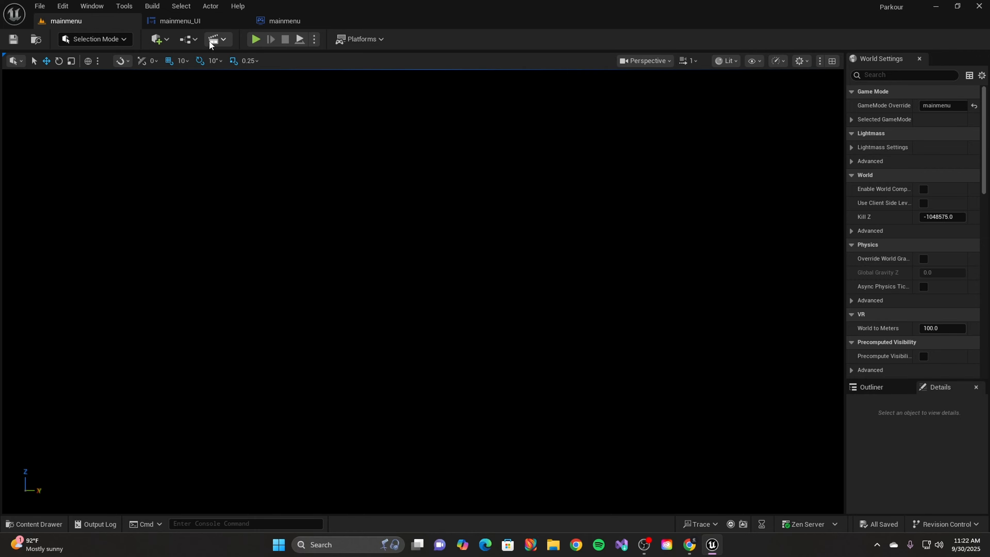
pyautogui.click(187, 39)
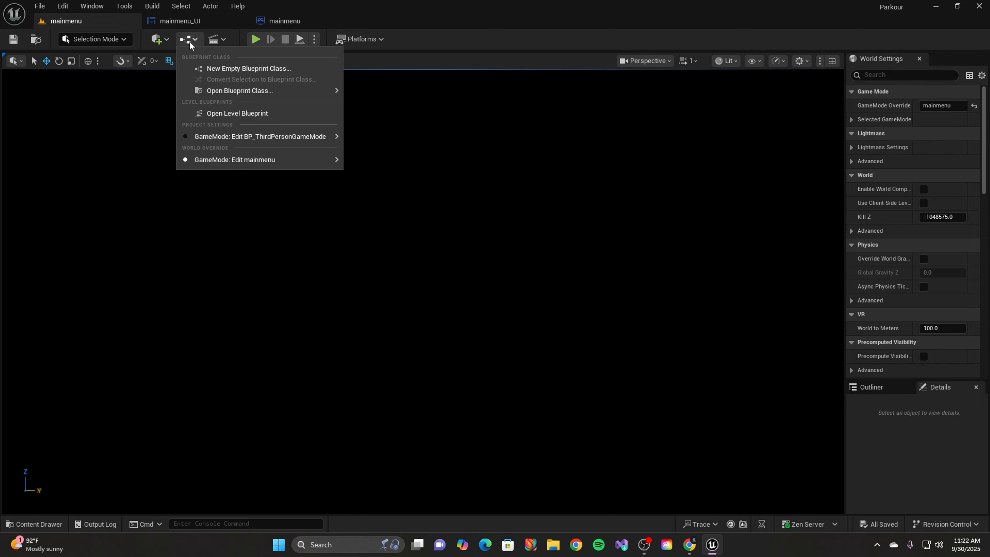
pyautogui.click(221, 113)
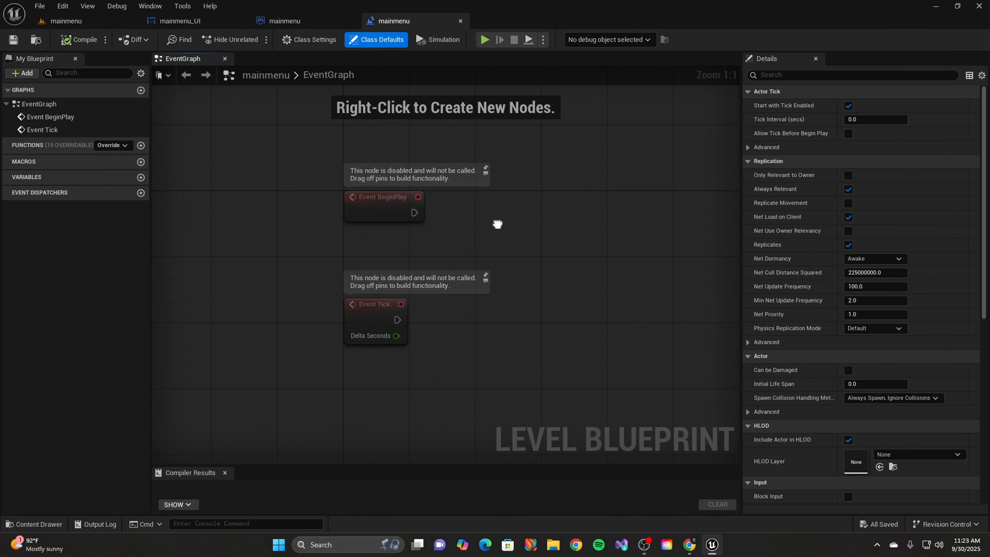
pyautogui.moveTo(498, 224); pyautogui.dragTo(503, 256, button='right')
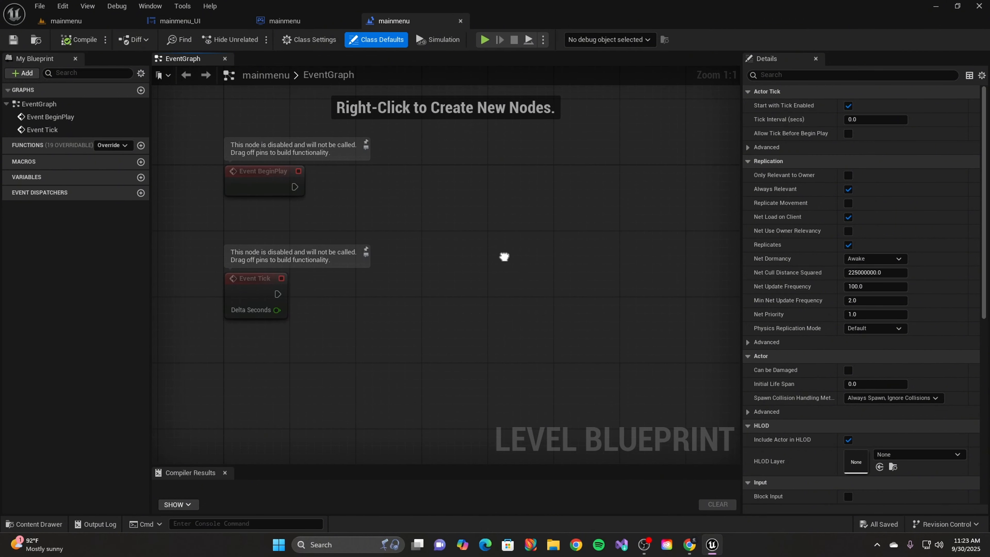
pyautogui.moveTo(402, 227); pyautogui.dragTo(354, 212, button='right')
pyautogui.moveTo(378, 261); pyautogui.dragTo(435, 276, button='right')
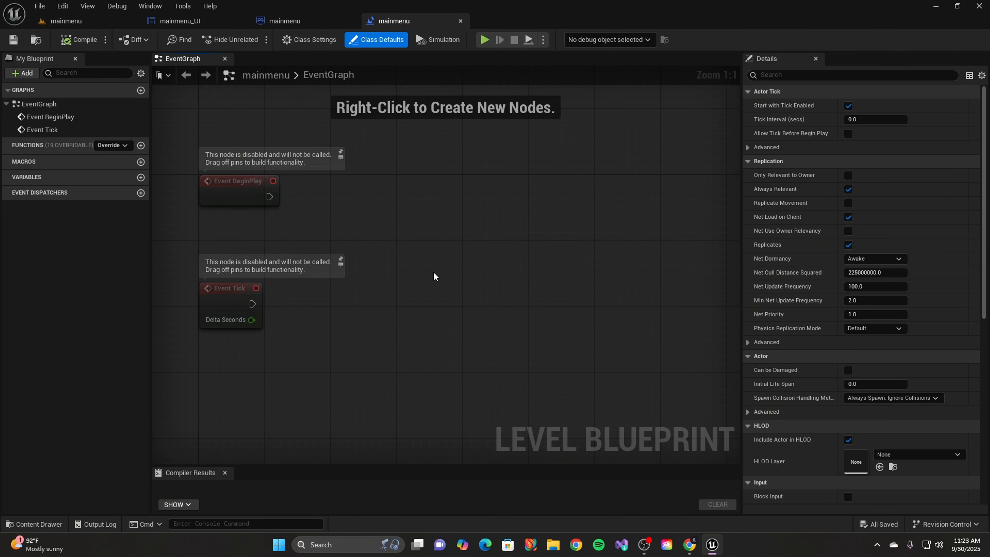
# - Move the Event Tick node out of the way, well below Event BeginPlay in the event graph
pyautogui.click(247, 188)
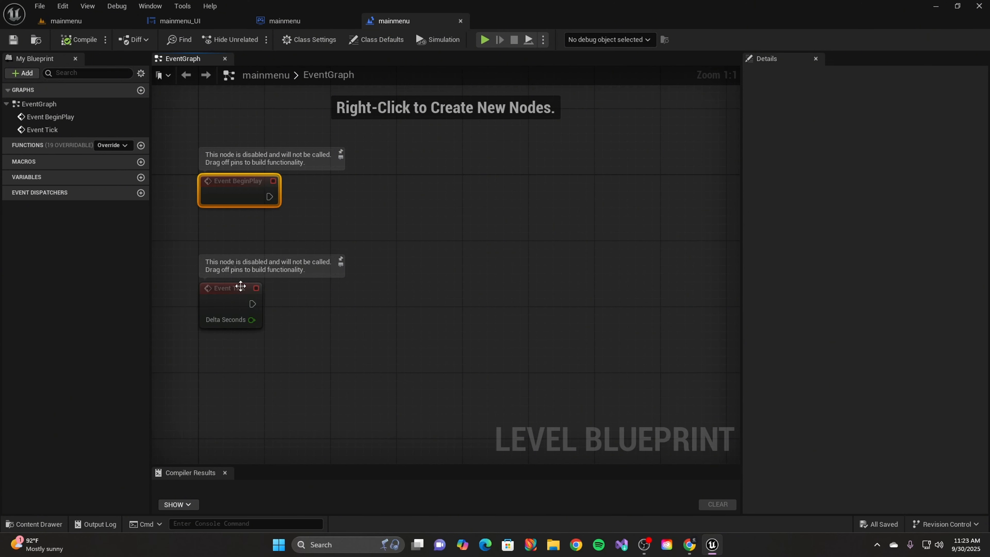
pyautogui.click(239, 284)
pyautogui.click(241, 192)
pyautogui.moveTo(234, 305); pyautogui.dragTo(223, 466)
pyautogui.moveTo(284, 247); pyautogui.dragTo(314, 447, button='right')
pyautogui.rightClick(375, 332)
pyautogui.click(342, 349)
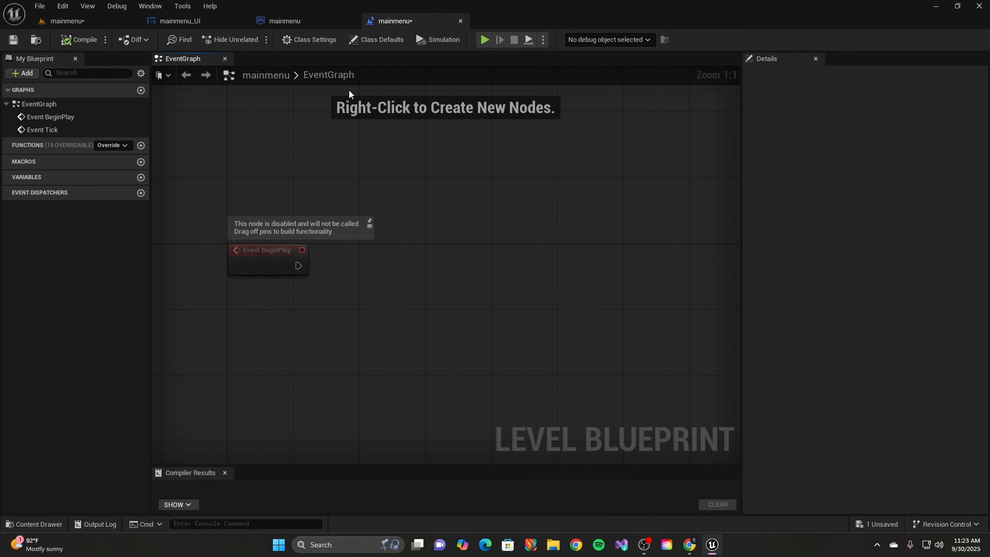
# - Reposition the Event BeginPlay node up and to the left, leaving free graph space beside it
pyautogui.moveTo(331, 298); pyautogui.dragTo(403, 323, button='right')
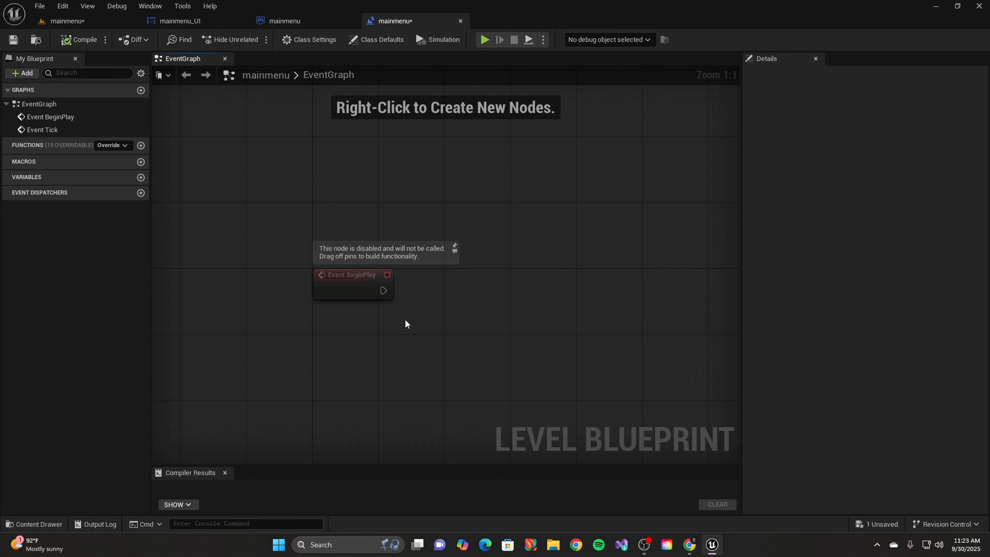
pyautogui.click(361, 289)
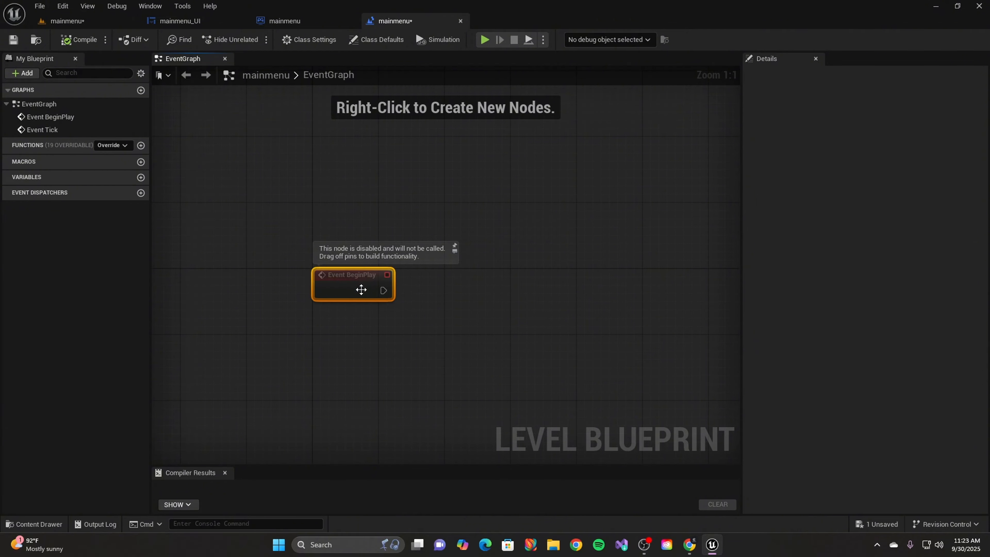
pyautogui.moveTo(362, 289); pyautogui.dragTo(306, 241)
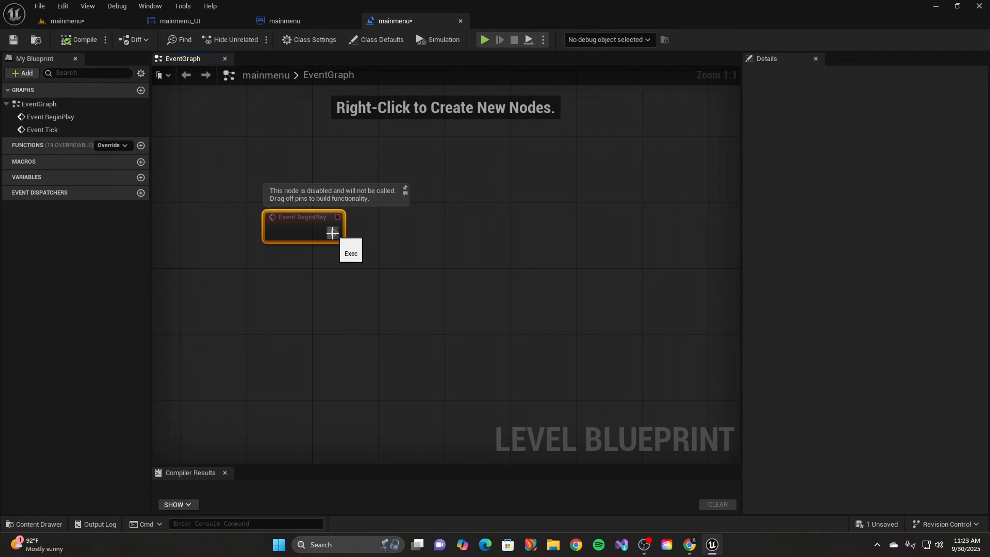
# - Add a Create Widget node wired to Event BeginPlay's execution output and align it with the event
pyautogui.moveTo(332, 232); pyautogui.dragTo(421, 235)
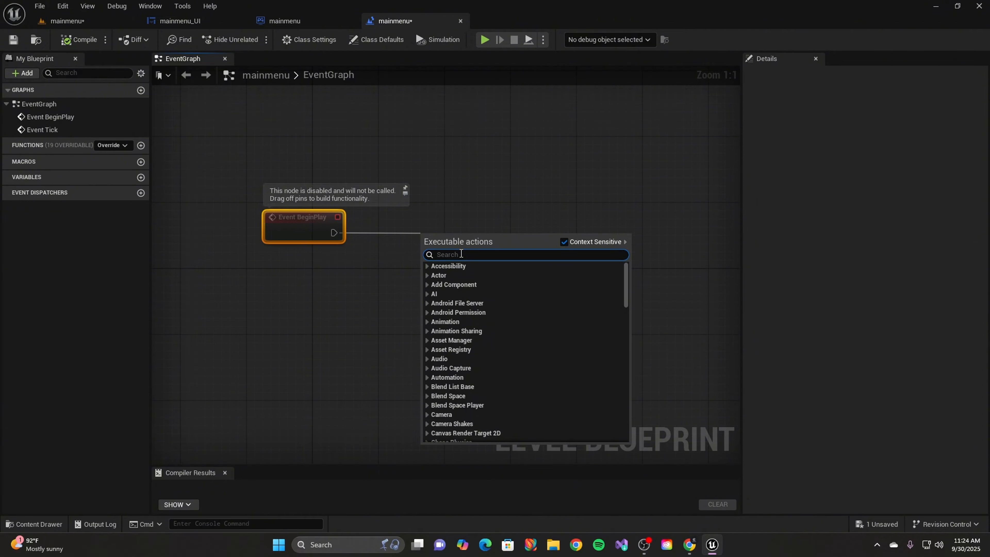
pyautogui.write('create')
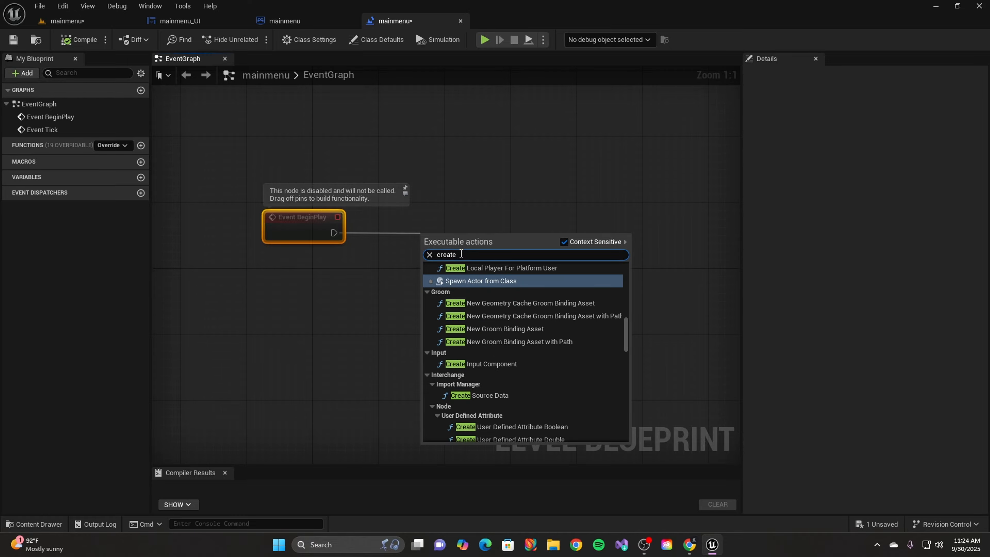
pyautogui.write(' widget')
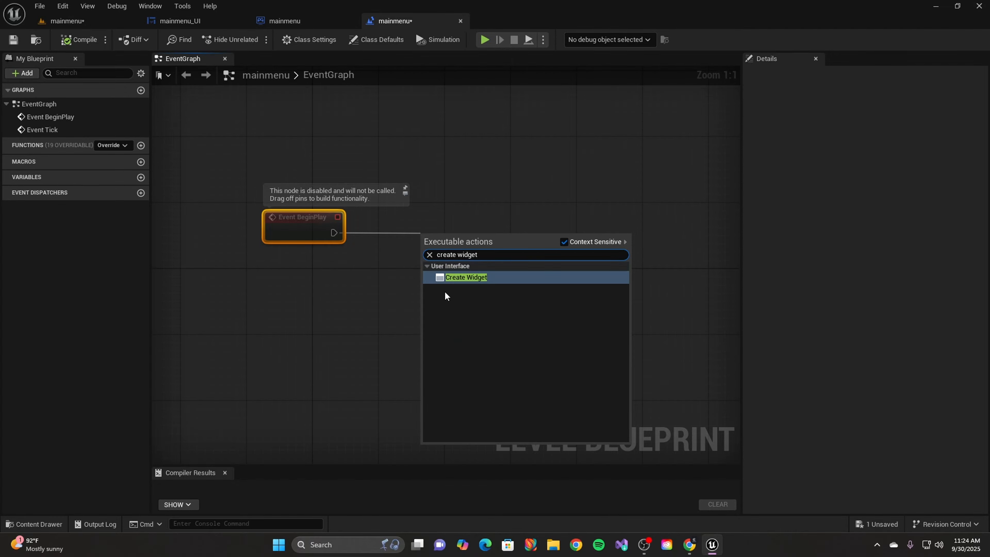
pyautogui.click(468, 278)
pyautogui.moveTo(475, 231); pyautogui.dragTo(445, 219)
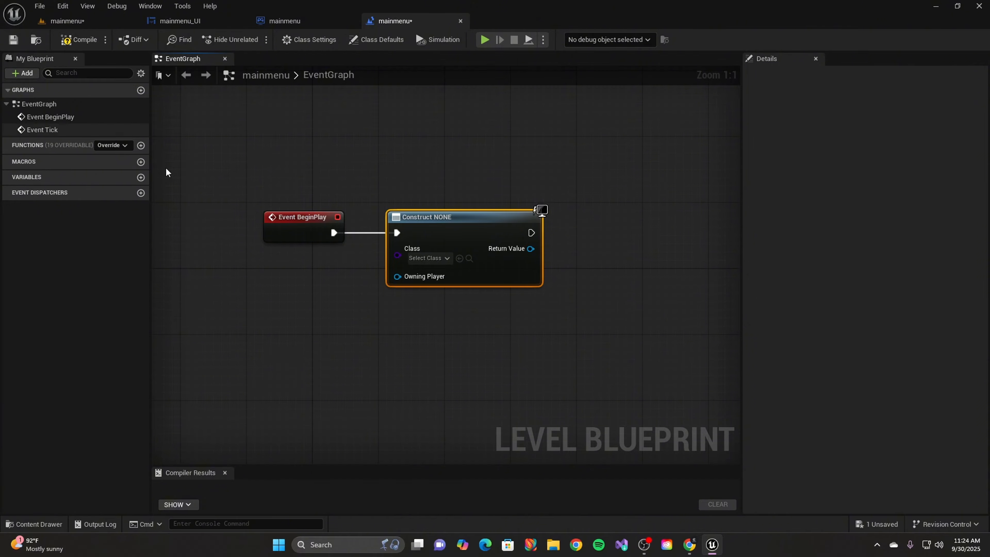
# - Set the Create Widget node's class to mainmenu_UI and shift the node slightly closer to Event BeginPlay
pyautogui.click(429, 258)
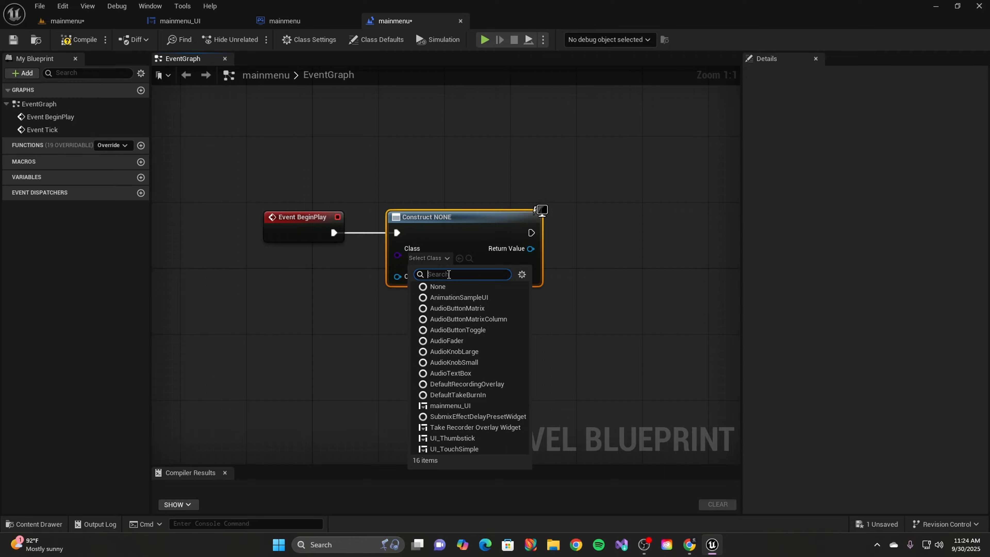
pyautogui.write('mai')
pyautogui.press('BackSpace')
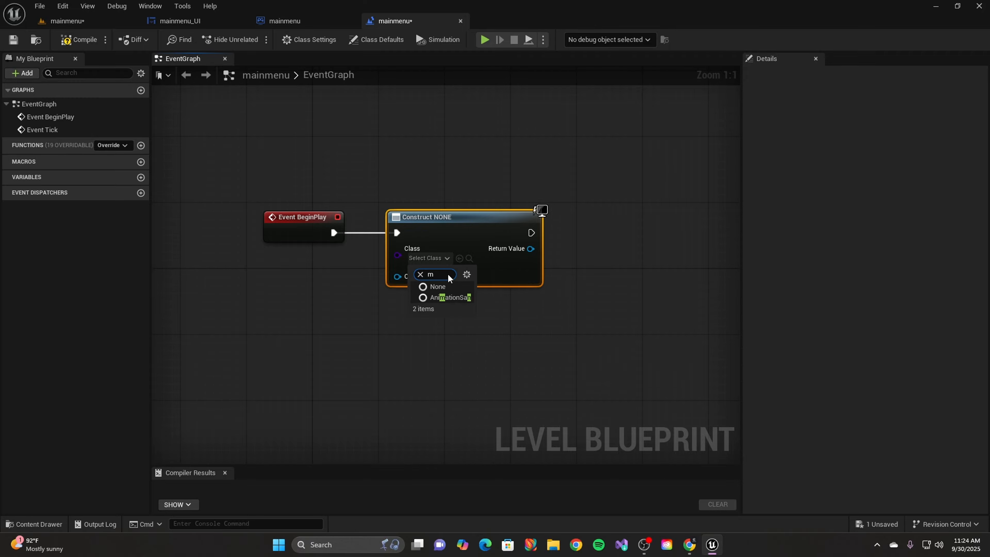
pyautogui.write('n')
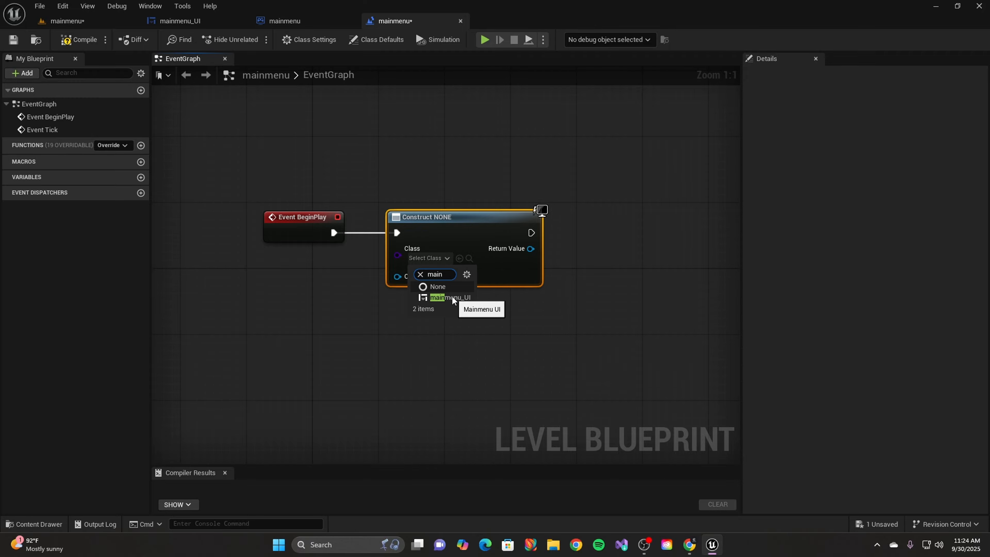
pyautogui.click(448, 298)
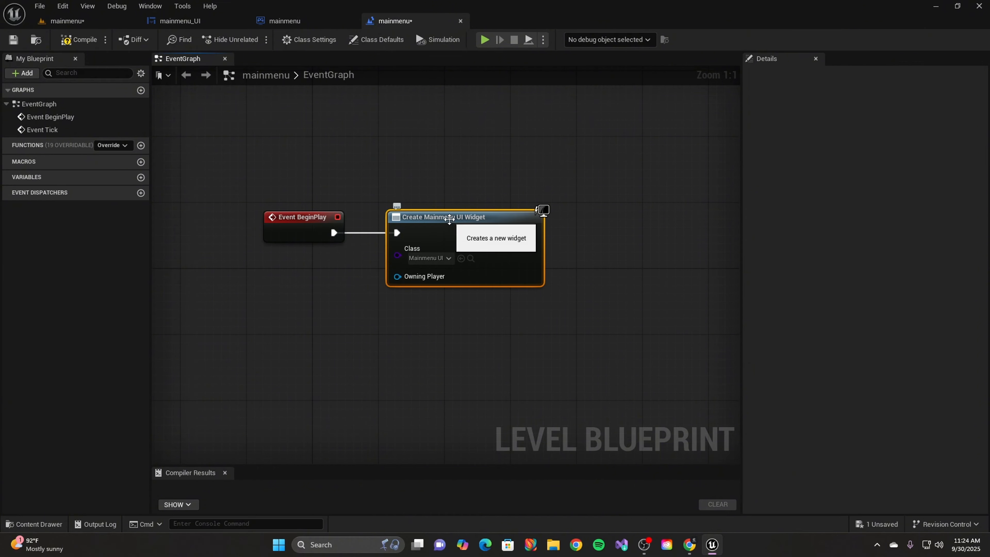
pyautogui.moveTo(446, 221); pyautogui.dragTo(437, 222)
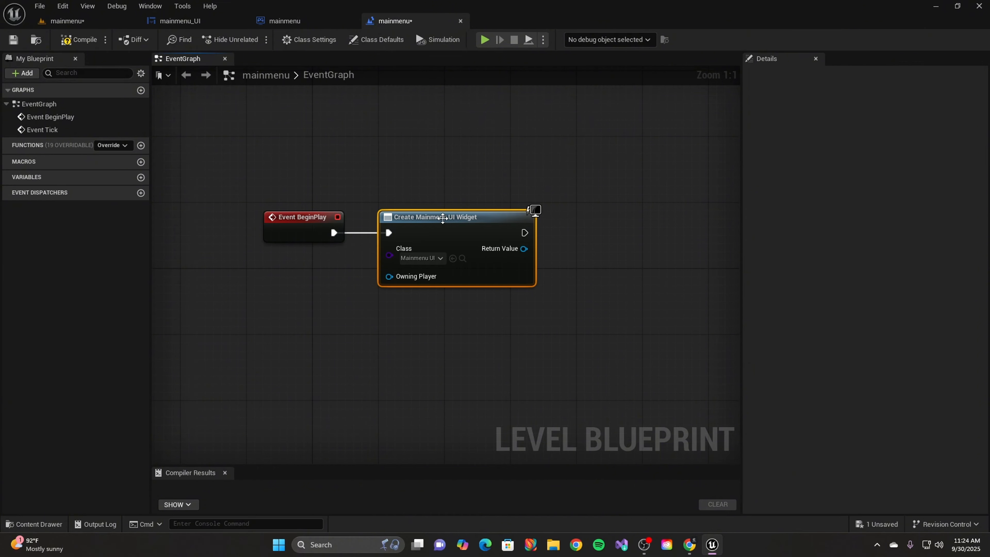
pyautogui.click(284, 21)
pyautogui.click(219, 21)
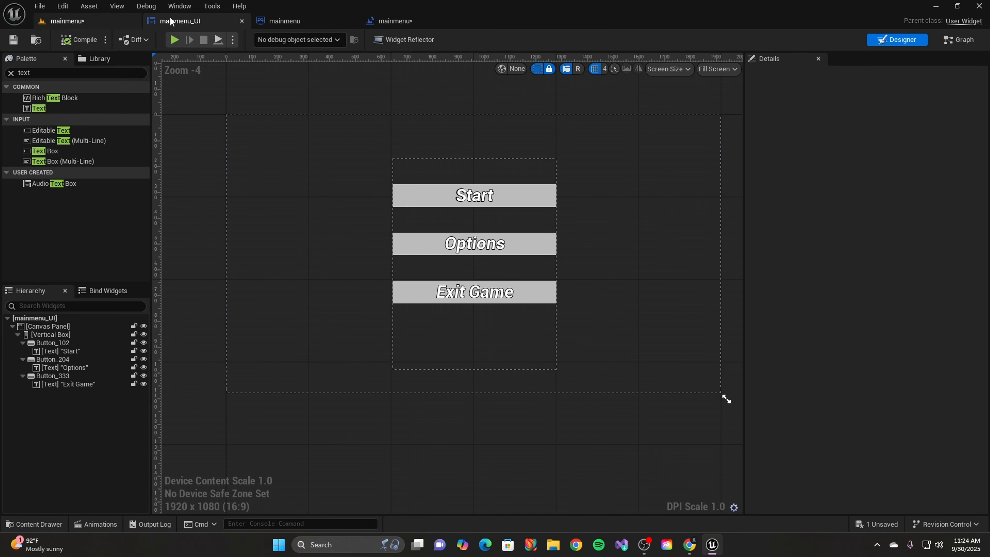
pyautogui.click(89, 25)
pyautogui.click(327, 22)
pyautogui.click(415, 24)
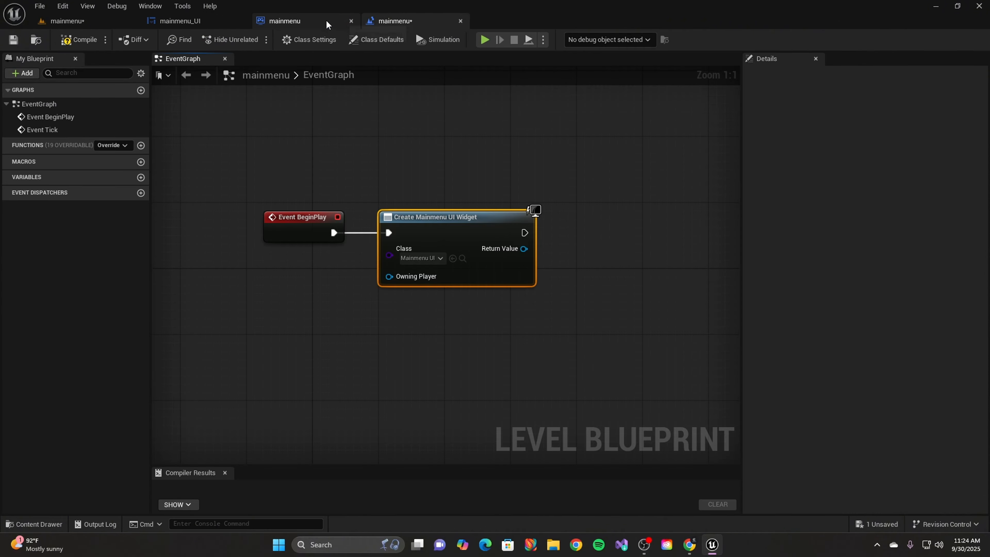
# - Move the Create Mainmenu UI Widget node a little nearer to Event BeginPlay and clear the selection
pyautogui.moveTo(253, 190); pyautogui.dragTo(495, 292)
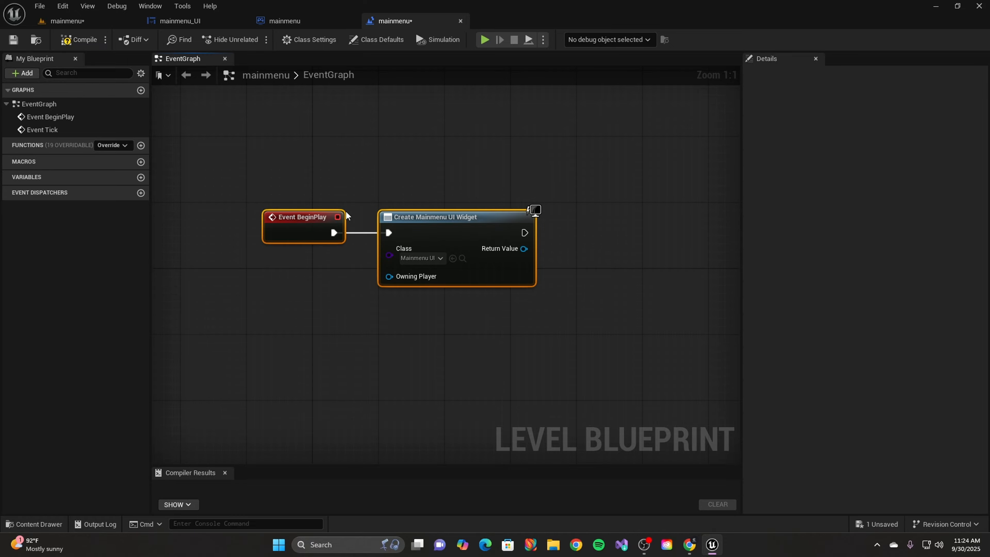
pyautogui.moveTo(362, 176); pyautogui.dragTo(556, 306)
pyautogui.moveTo(470, 215)
pyautogui.mouseDown()
pyautogui.moveTo(457, 219)
pyautogui.moveTo(482, 225)
pyautogui.moveTo(473, 223)
pyautogui.mouseUp()
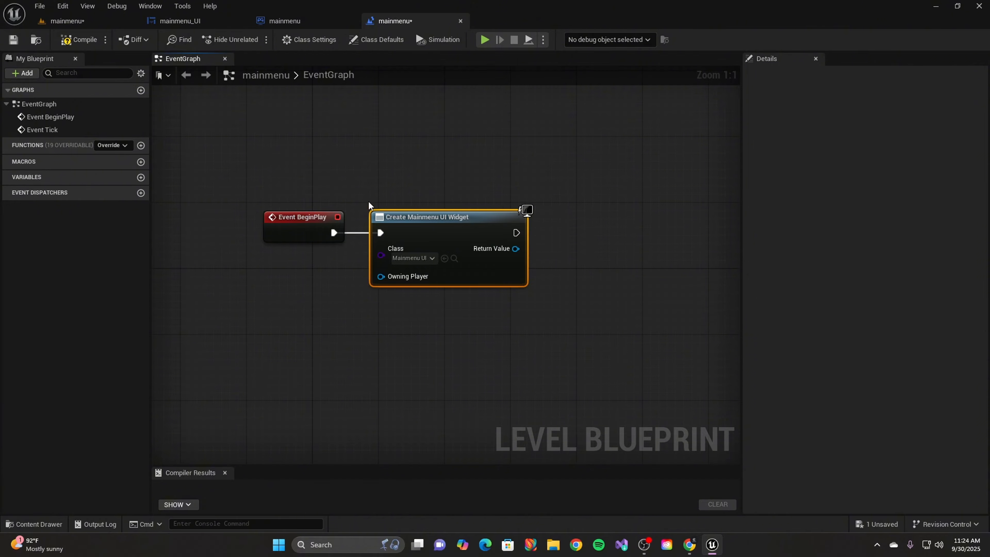
pyautogui.click(354, 200)
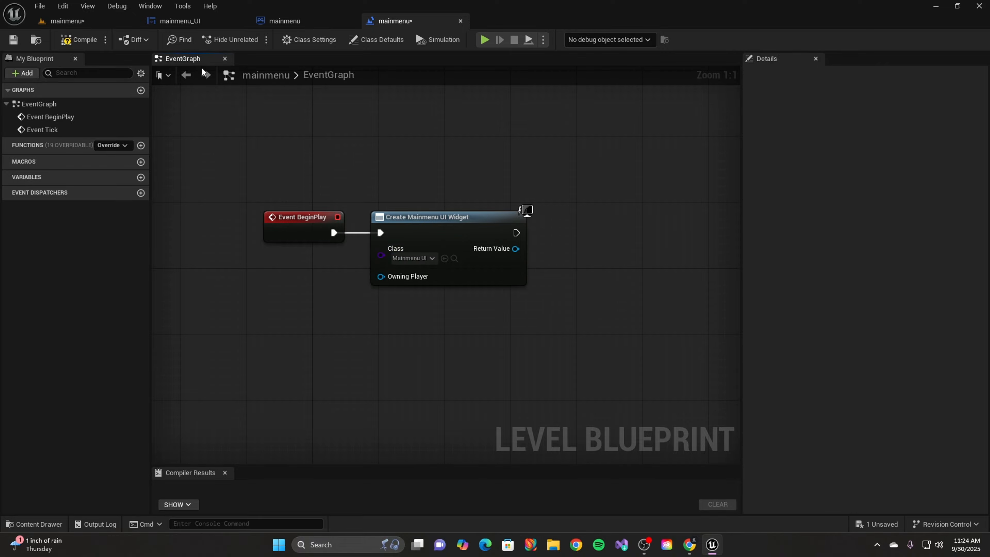
pyautogui.click(180, 20)
pyautogui.click(316, 19)
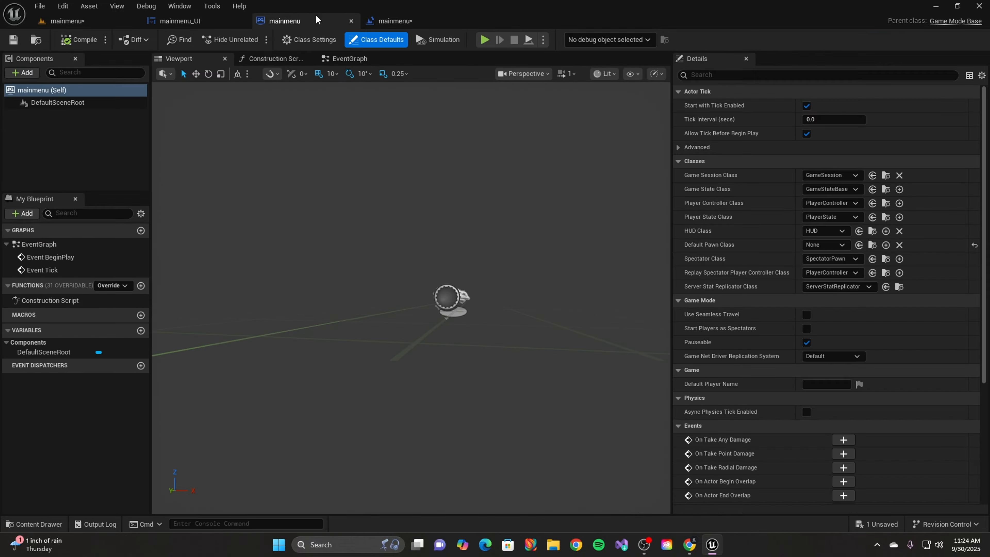
pyautogui.click(396, 17)
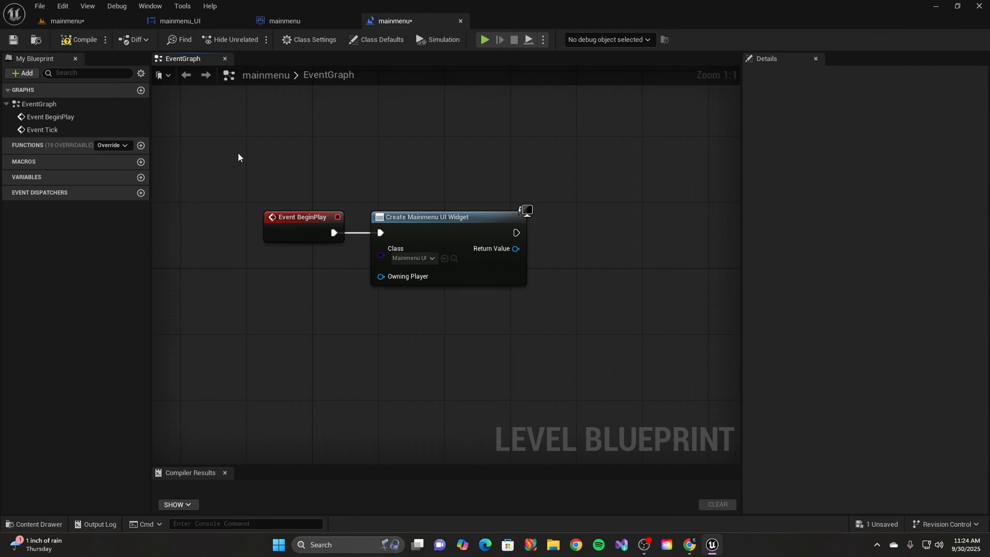
# - Compile and save the mainmenu level Blueprint, and play-test the mainmenu level briefly
pyautogui.moveTo(230, 156); pyautogui.dragTo(614, 346)
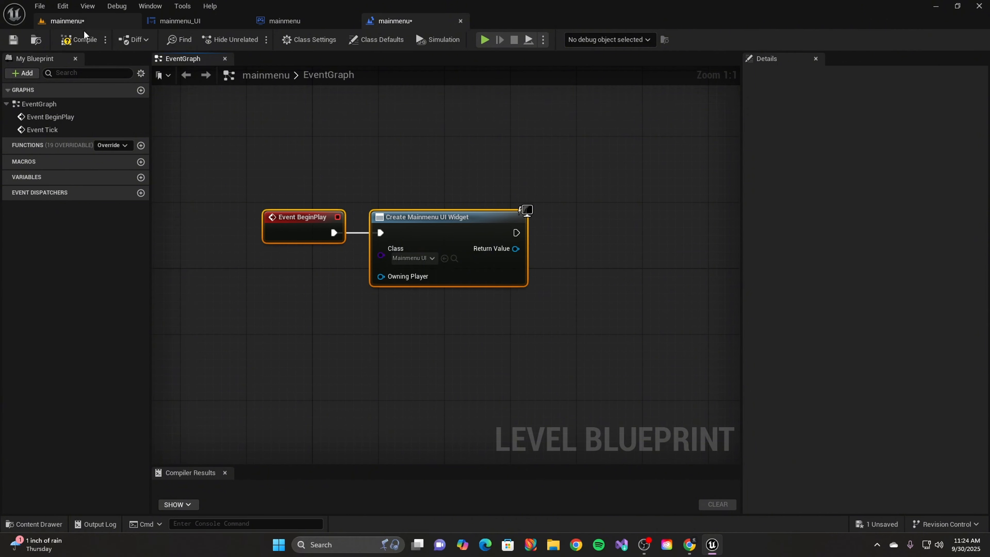
pyautogui.click(79, 40)
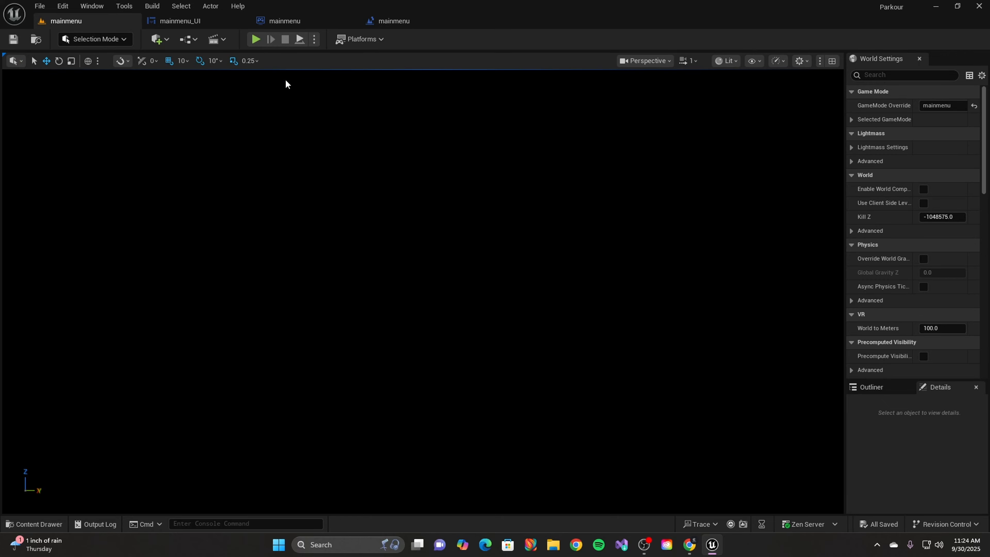
pyautogui.click(256, 42)
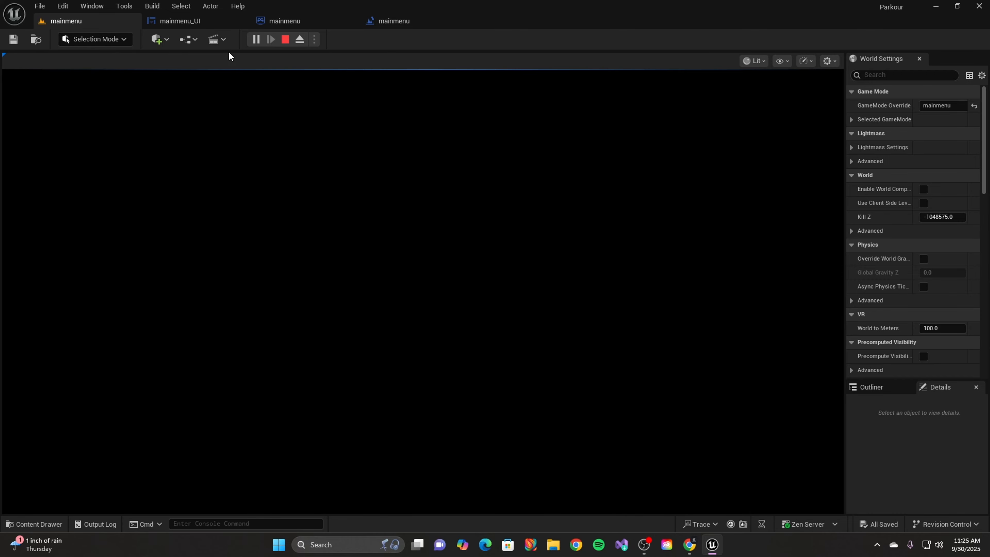
pyautogui.click(286, 47)
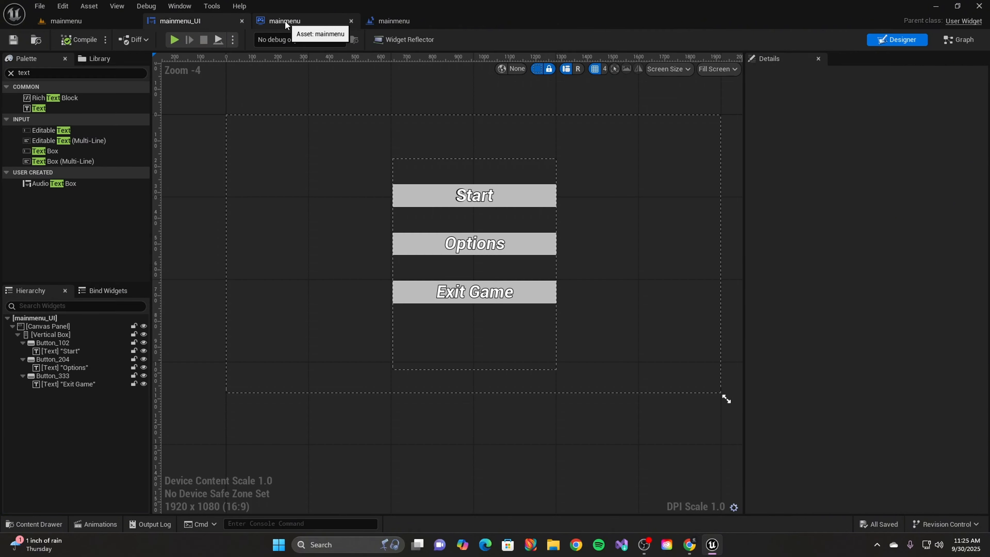
pyautogui.click(285, 20)
pyautogui.click(180, 20)
pyautogui.click(394, 21)
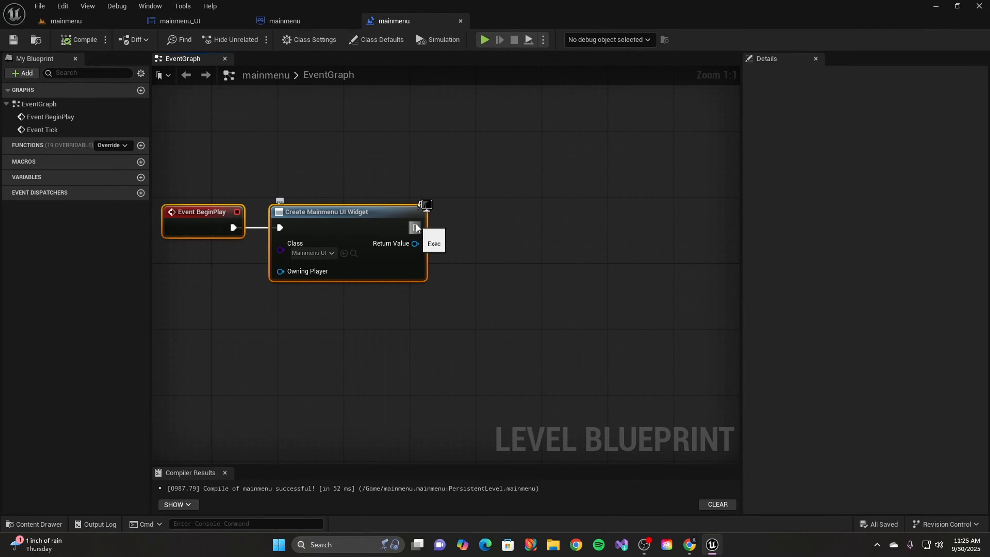
pyautogui.moveTo(416, 228); pyautogui.dragTo(462, 232)
pyautogui.click(78, 20)
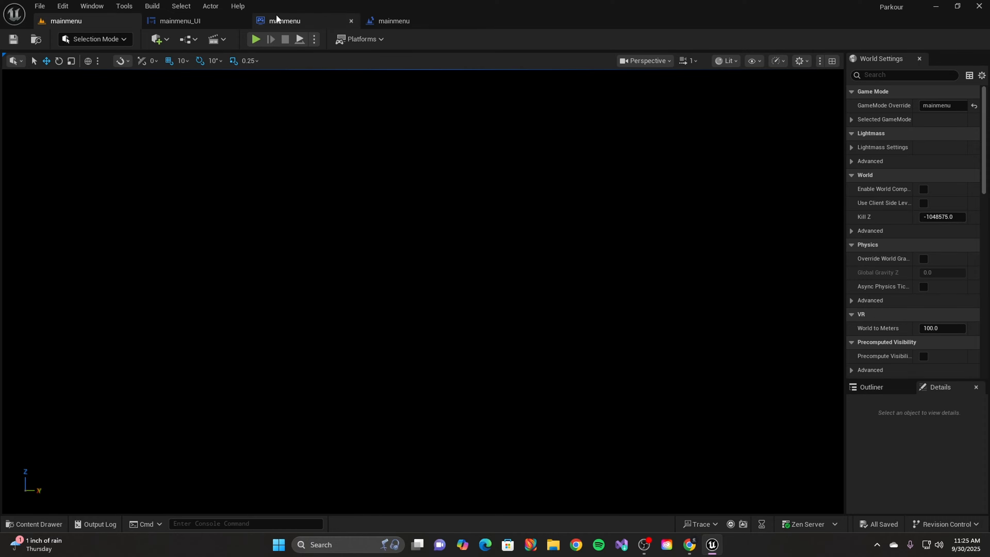
pyautogui.click(276, 20)
pyautogui.click(214, 20)
pyautogui.click(106, 20)
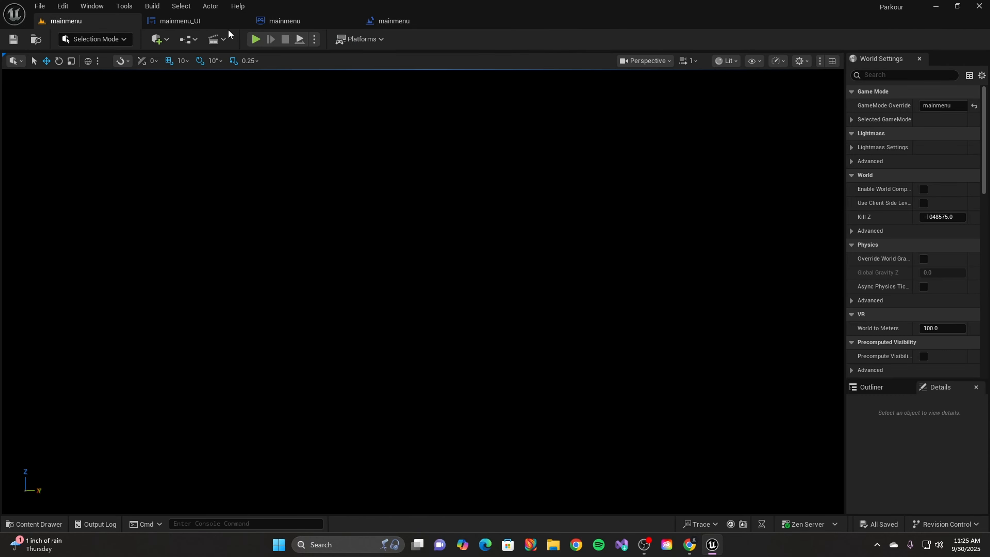
pyautogui.click(216, 23)
pyautogui.click(280, 22)
# - Add an Add to Viewport node wired to the Create Mainmenu UI Widget node's execution output in the level Blueprint, and compile
pyautogui.click(401, 23)
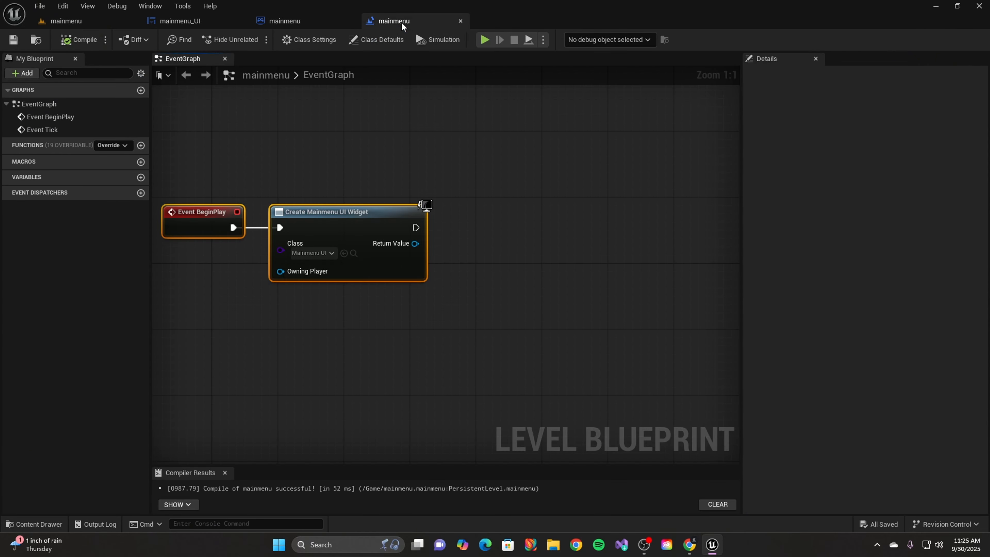
pyautogui.moveTo(416, 228); pyautogui.dragTo(491, 229)
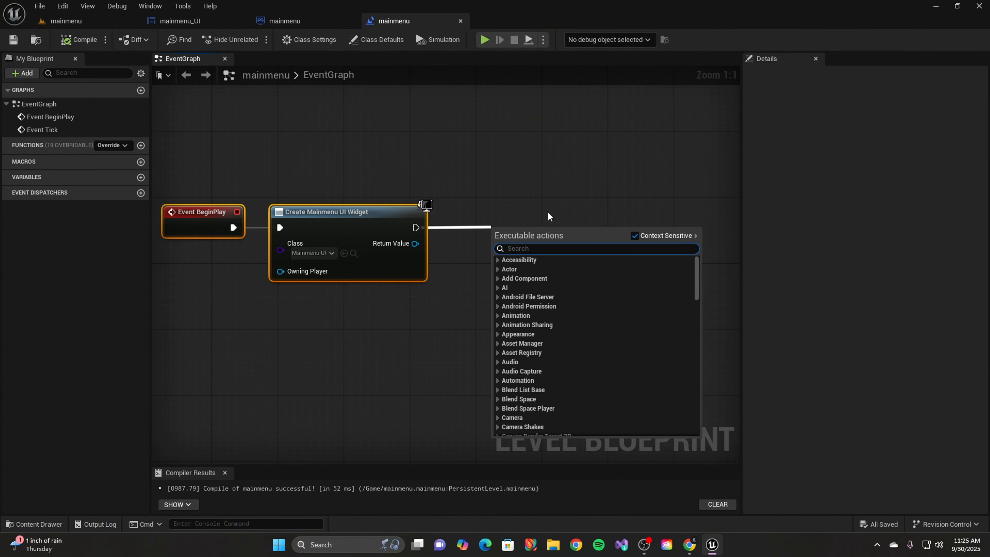
pyautogui.write('ad')
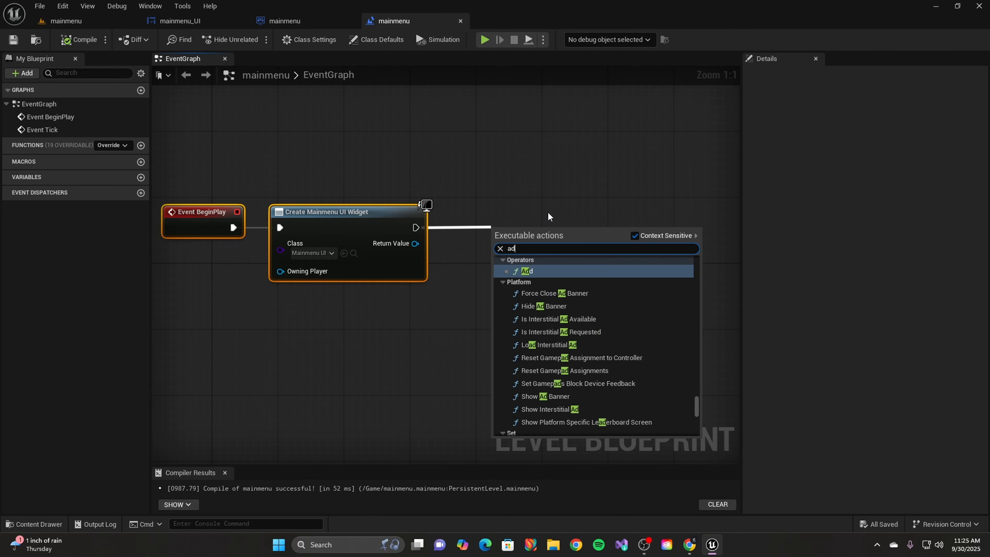
pyautogui.write('d to view')
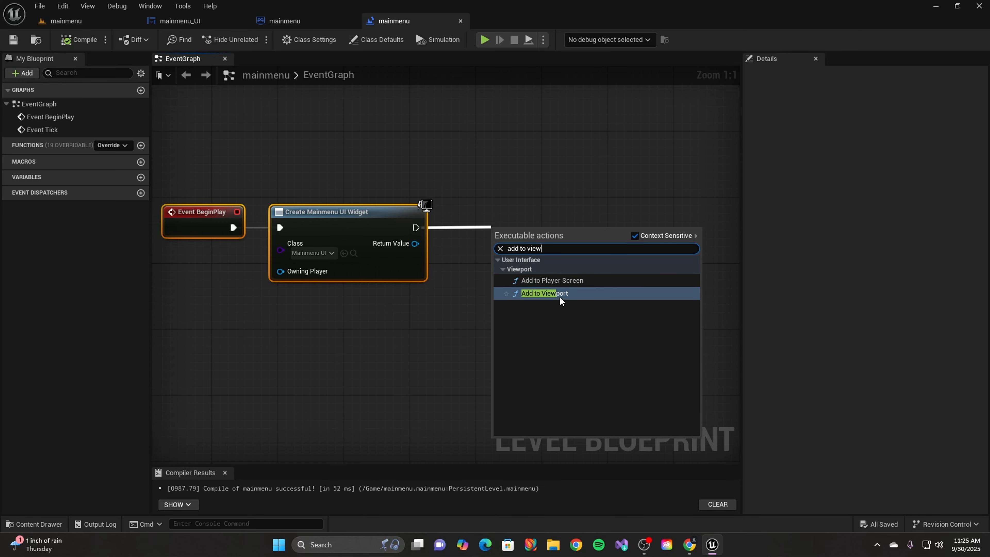
pyautogui.click(562, 300)
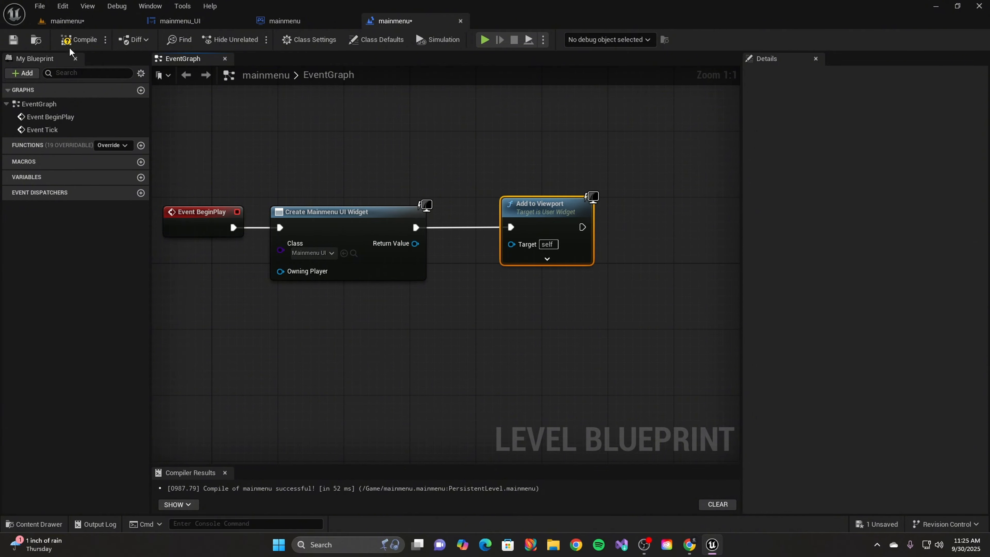
pyautogui.click(77, 39)
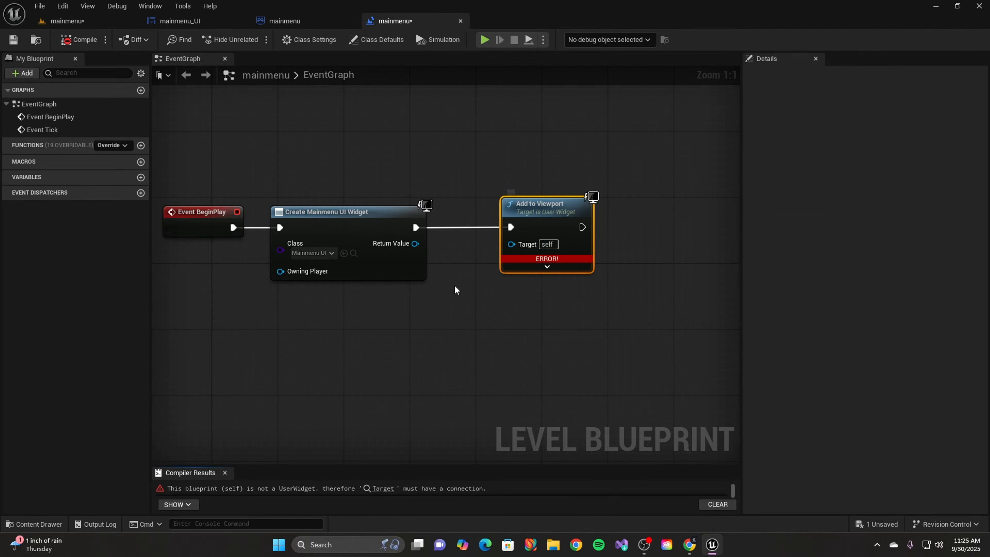
# - Connect the Create Mainmenu UI Widget's Return Value to the Target of Add to Viewport, placed closer beside it, and recompile the level Blueprint
pyautogui.moveTo(415, 244); pyautogui.dragTo(510, 243)
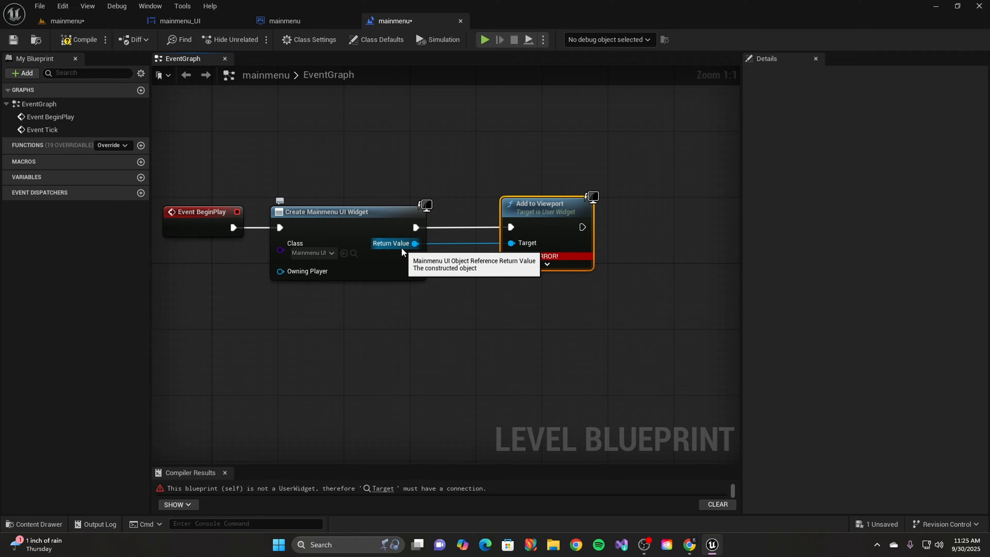
pyautogui.moveTo(550, 206); pyautogui.dragTo(502, 210)
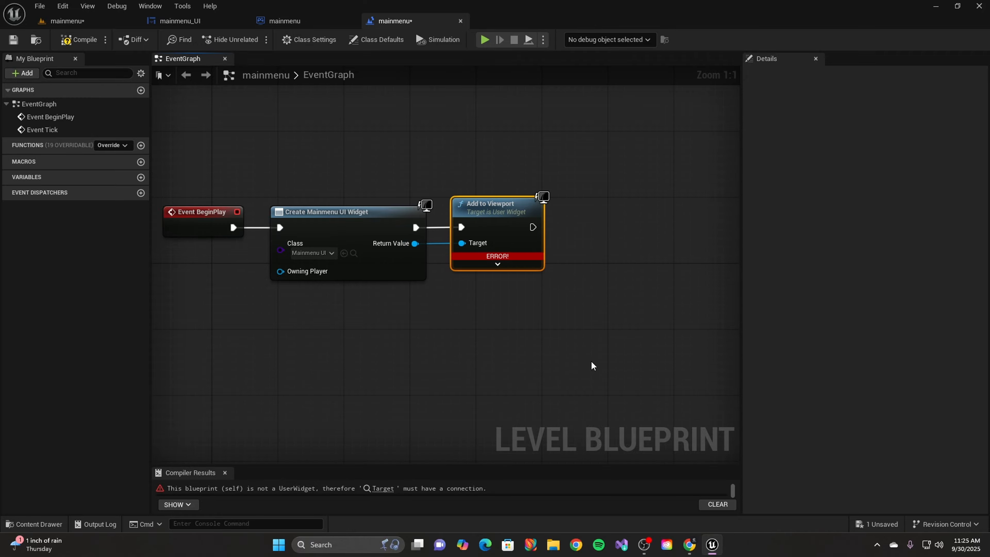
pyautogui.click(79, 40)
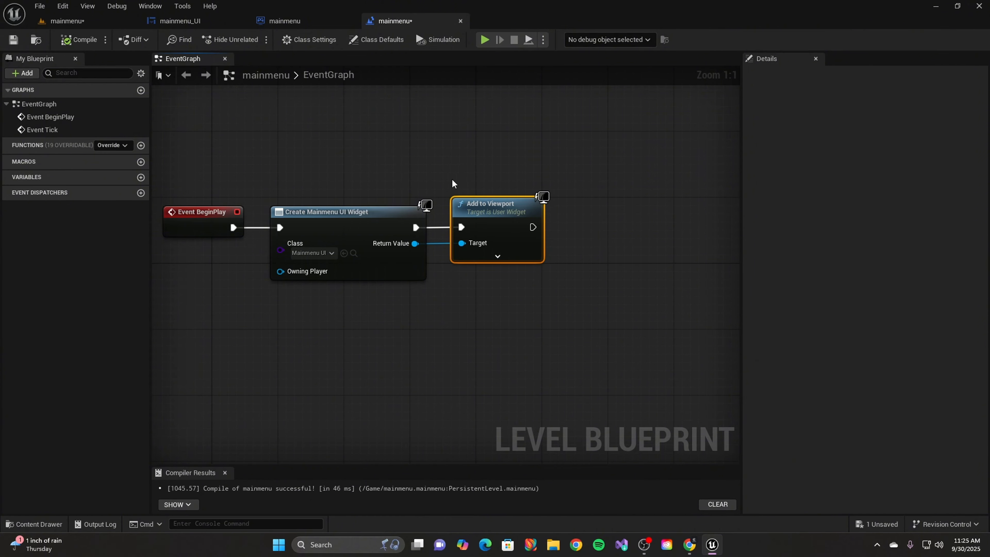
pyautogui.moveTo(253, 175); pyautogui.dragTo(431, 311)
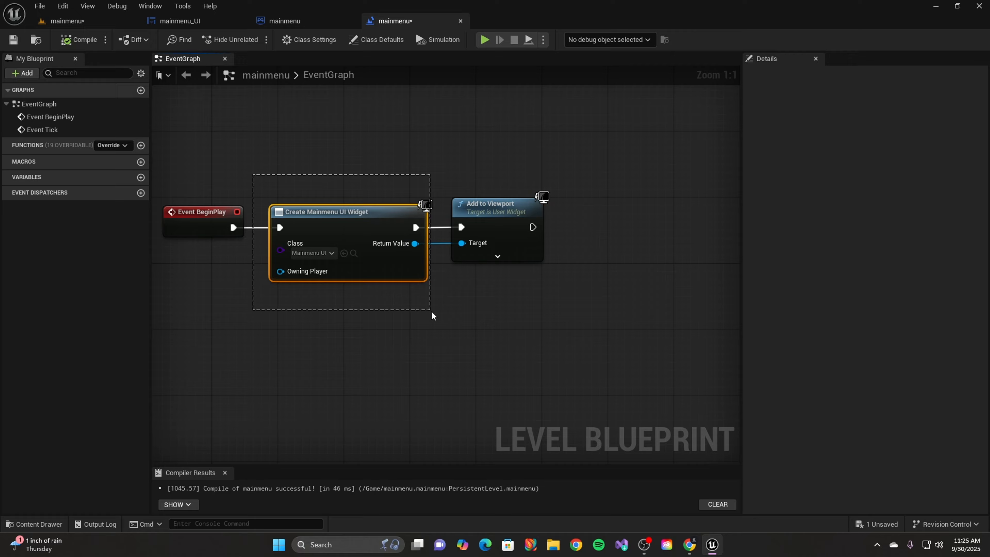
pyautogui.click(444, 332)
pyautogui.moveTo(277, 312); pyautogui.dragTo(324, 317, button='right')
pyautogui.scroll(-1, 437, 291)
pyautogui.scroll(1, 398, 330)
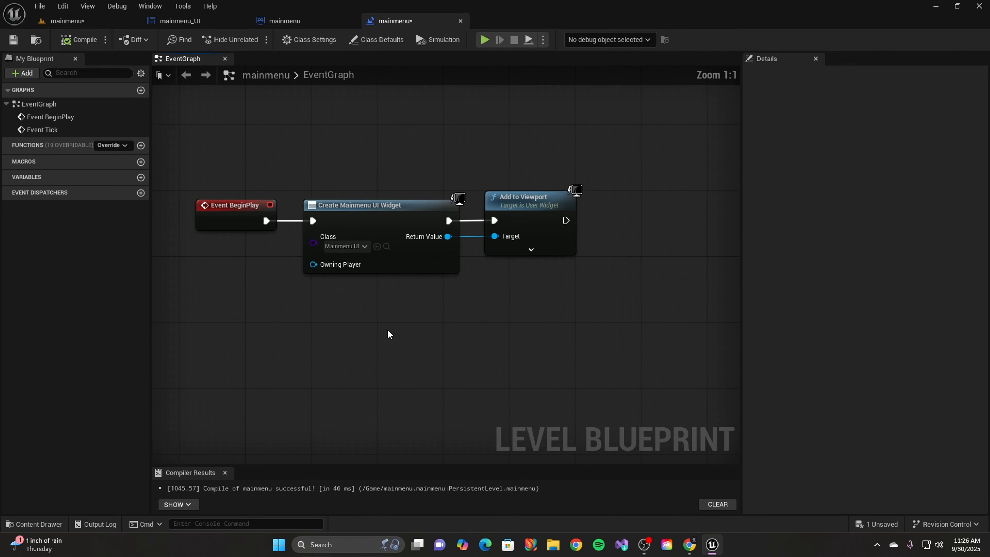
pyautogui.click(79, 40)
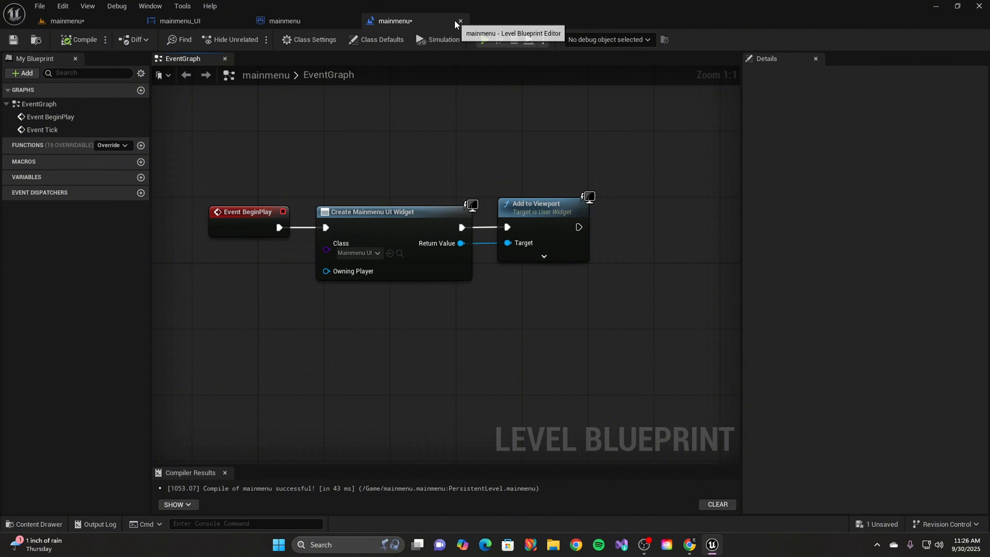
pyautogui.click(281, 23)
pyautogui.click(393, 21)
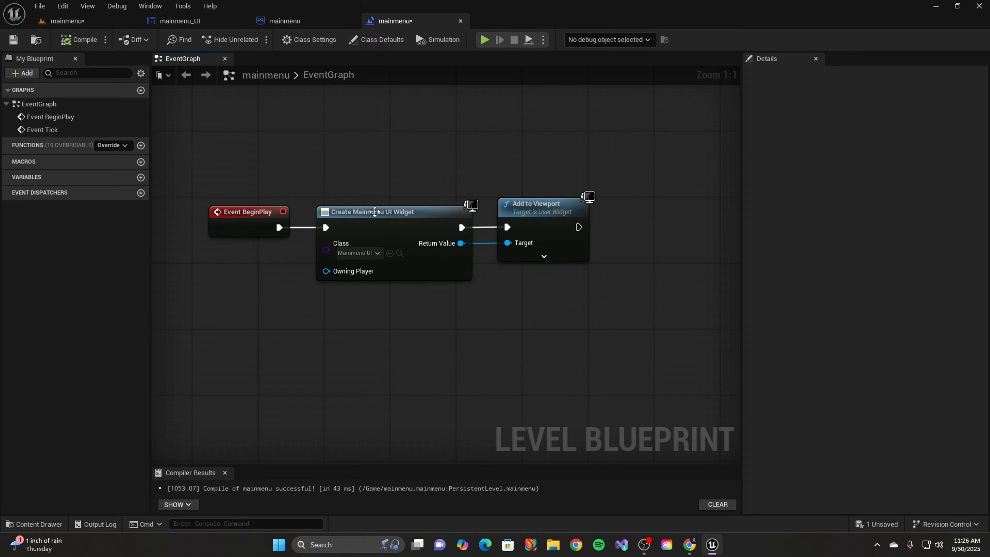
pyautogui.moveTo(198, 183); pyautogui.dragTo(636, 319)
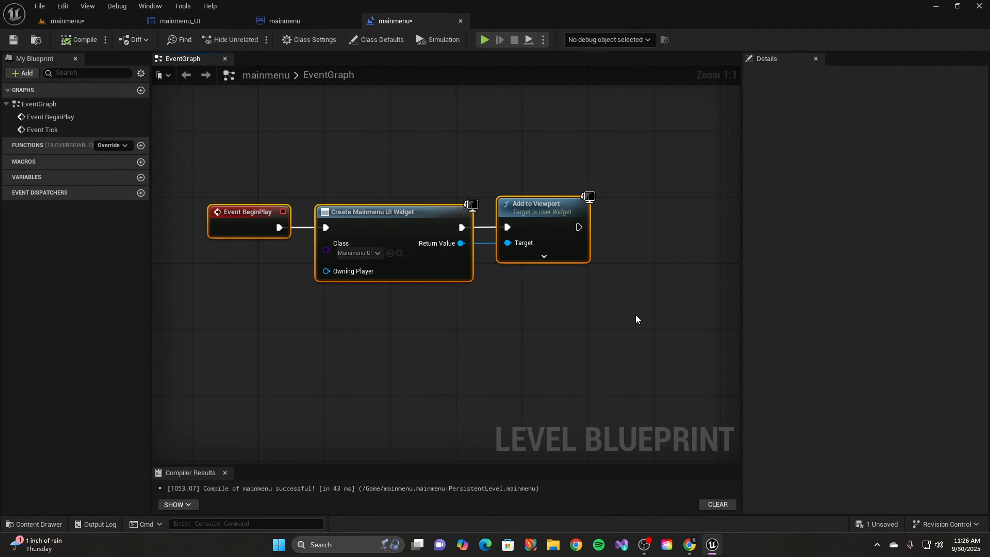
pyautogui.moveTo(317, 189); pyautogui.dragTo(614, 303)
pyautogui.click(607, 311)
pyautogui.moveTo(610, 187); pyautogui.dragTo(193, 321)
pyautogui.moveTo(177, 162); pyautogui.dragTo(647, 358)
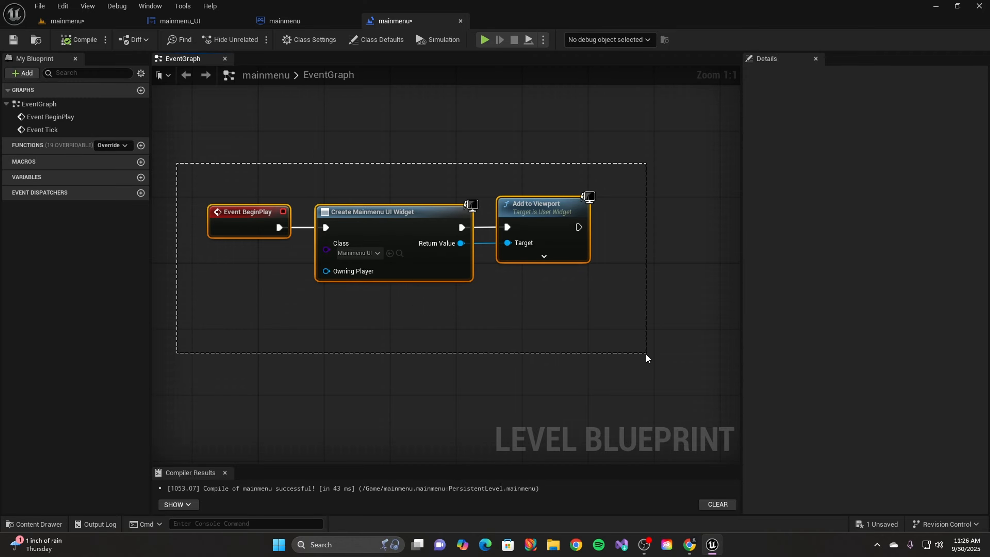
pyautogui.click(572, 349)
# - Tighten the node row by moving Create Mainmenu UI Widget nearer Add to Viewport and Event BeginPlay nearer to it
pyautogui.click(416, 214)
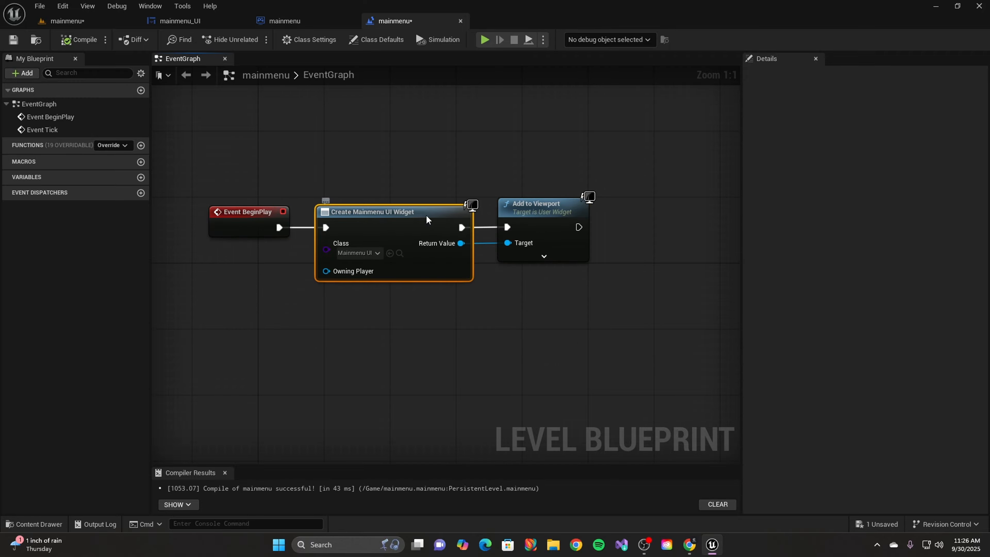
pyautogui.moveTo(426, 220)
pyautogui.mouseDown()
pyautogui.moveTo(436, 217)
pyautogui.moveTo(424, 215)
pyautogui.mouseUp()
pyautogui.click(271, 206)
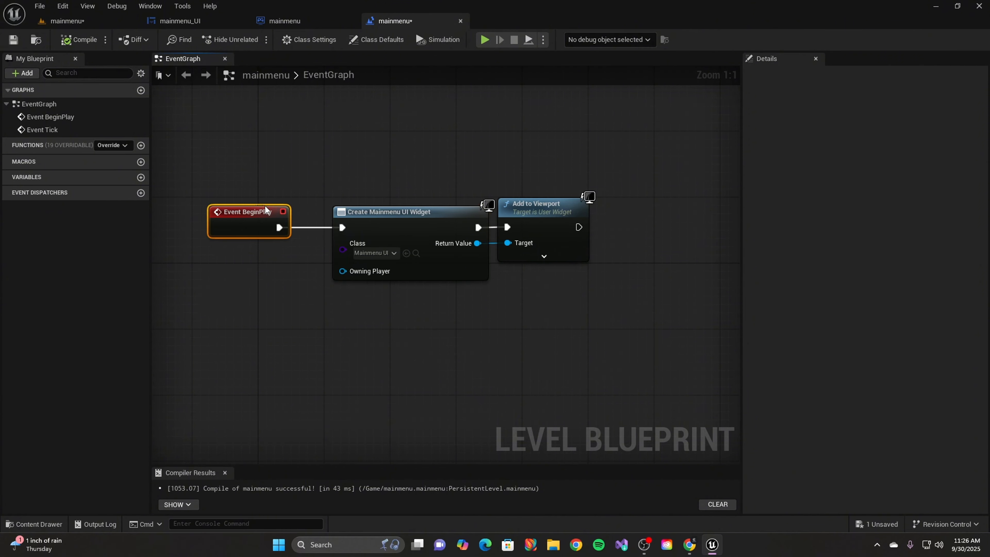
pyautogui.moveTo(248, 214); pyautogui.dragTo(272, 214)
pyautogui.click(355, 322)
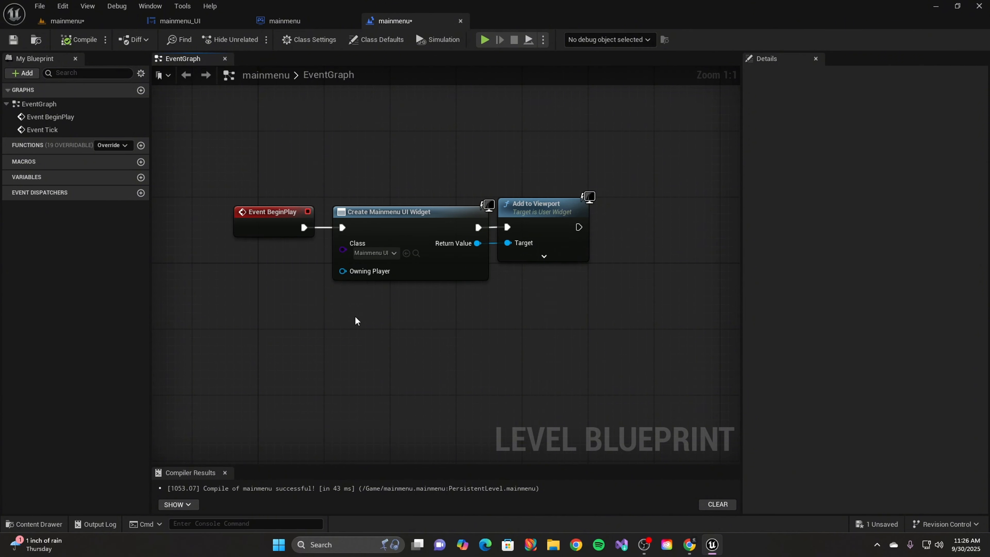
pyautogui.moveTo(209, 157); pyautogui.dragTo(615, 321)
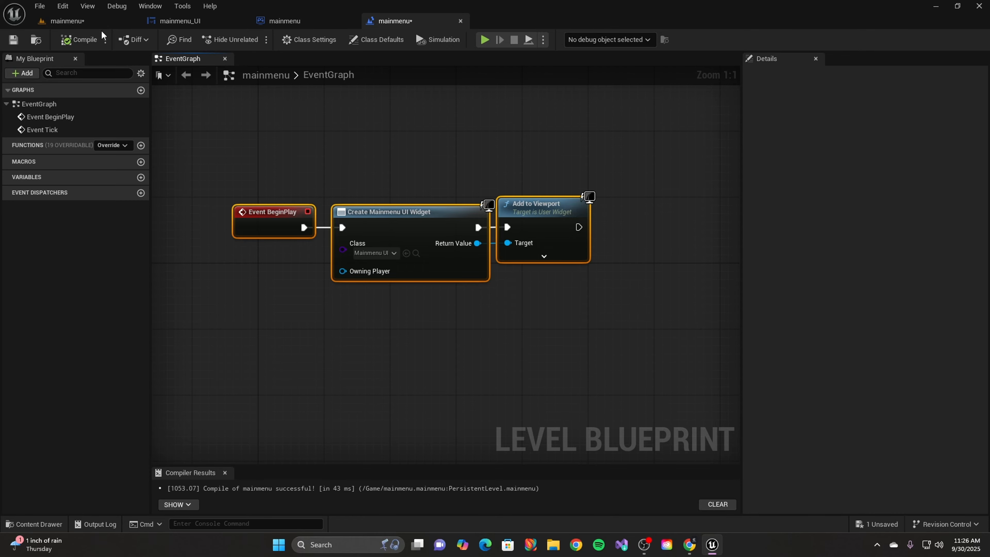
# - Play-test the mainmenu level to check the menu buttons on screen, and stop the session
pyautogui.click(67, 22)
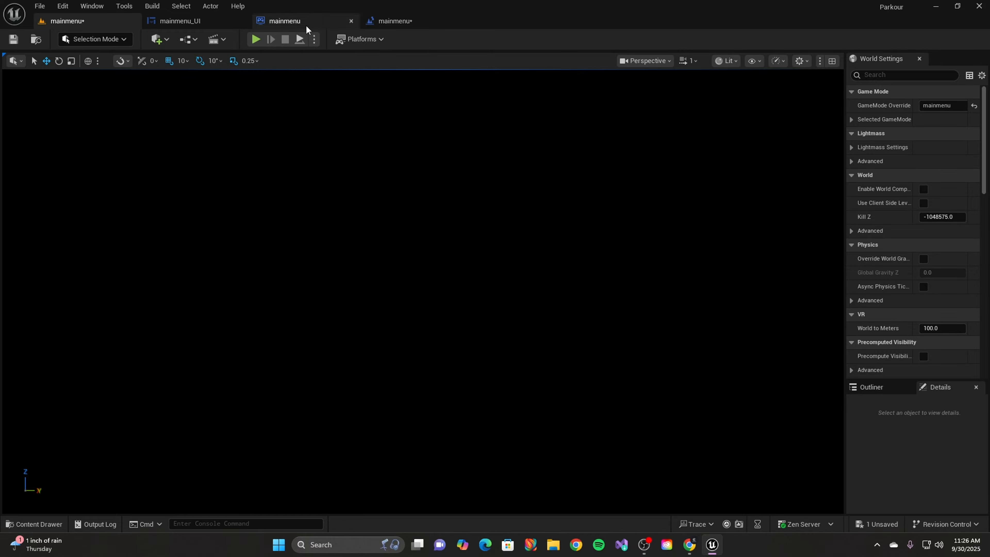
pyautogui.click(390, 20)
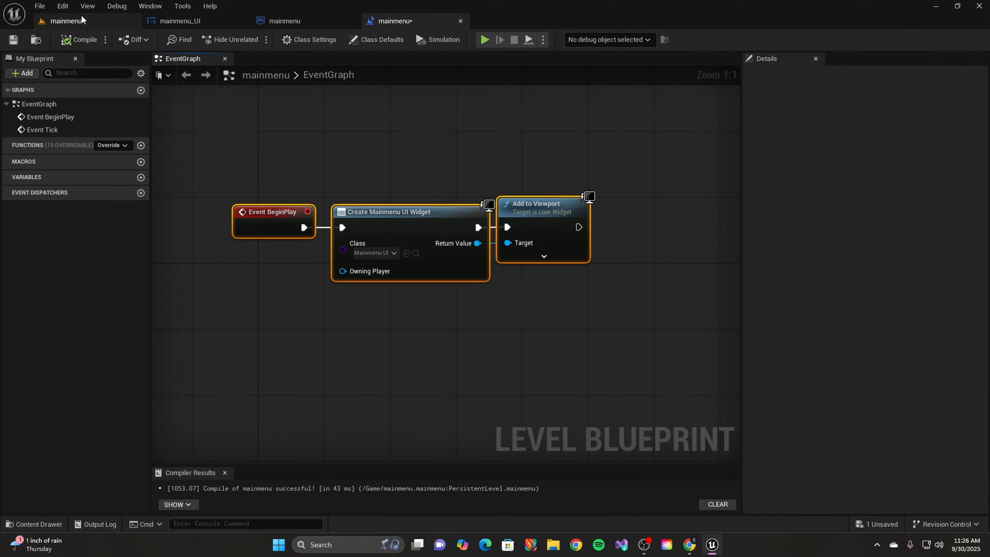
pyautogui.click(67, 20)
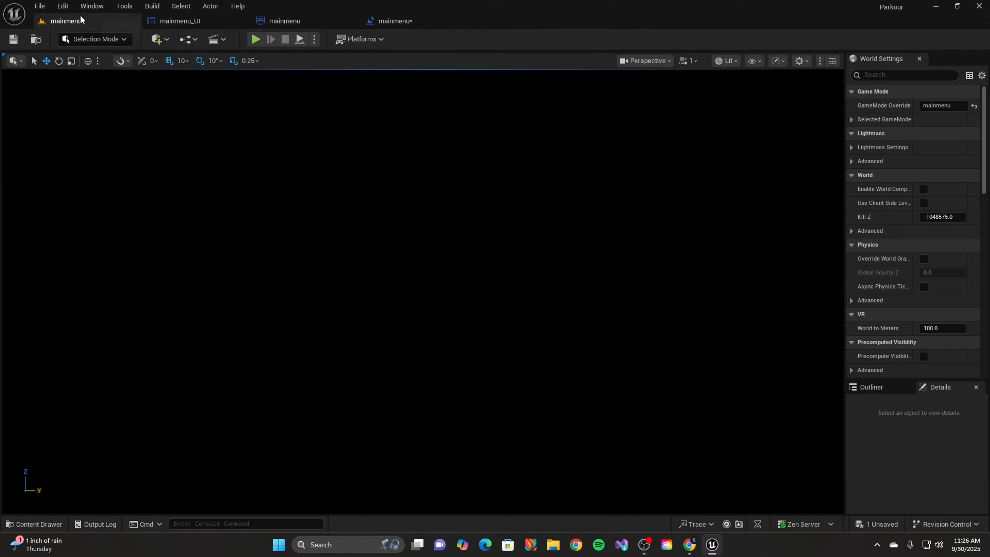
pyautogui.click(256, 39)
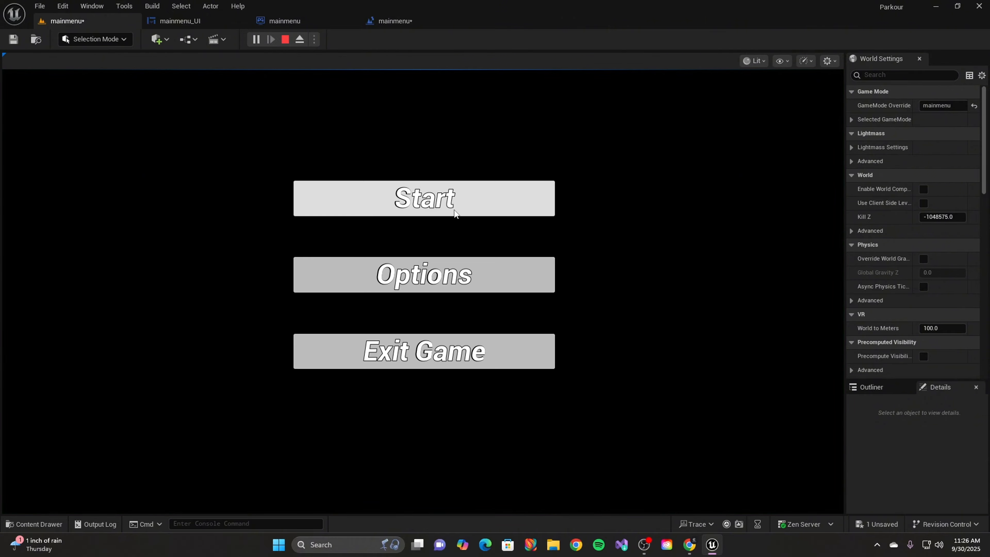
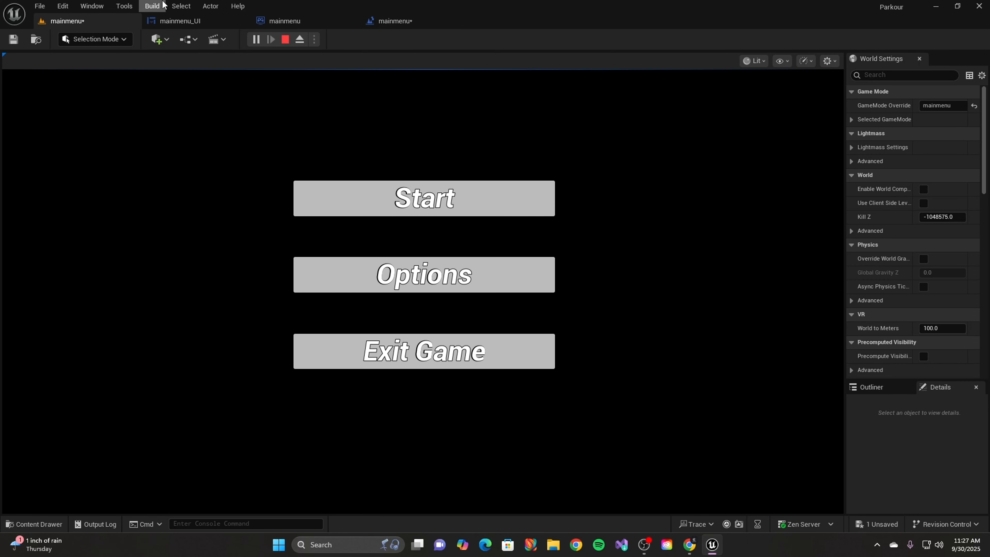
pyautogui.click(285, 39)
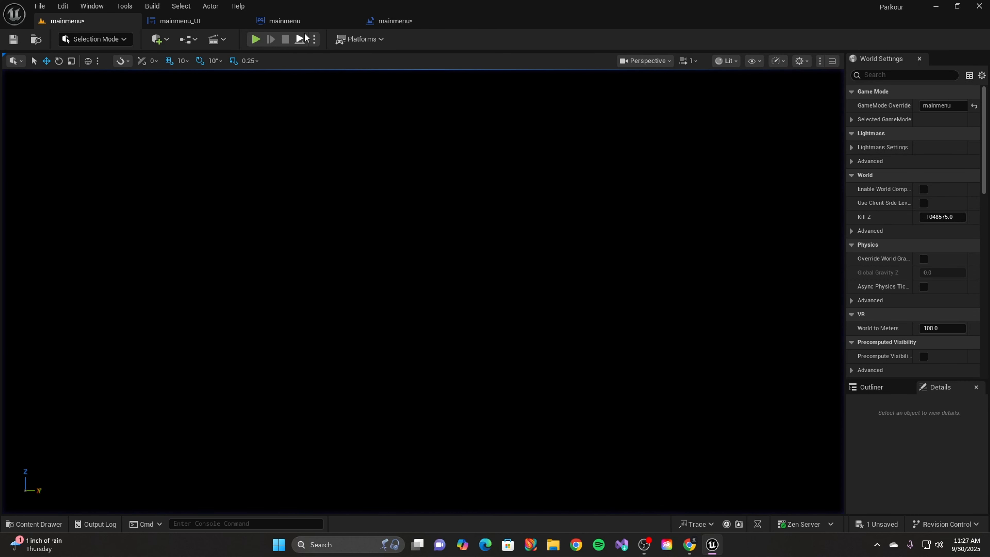
# - Return to the mainmenu_UI widget's designer view
pyautogui.click(390, 20)
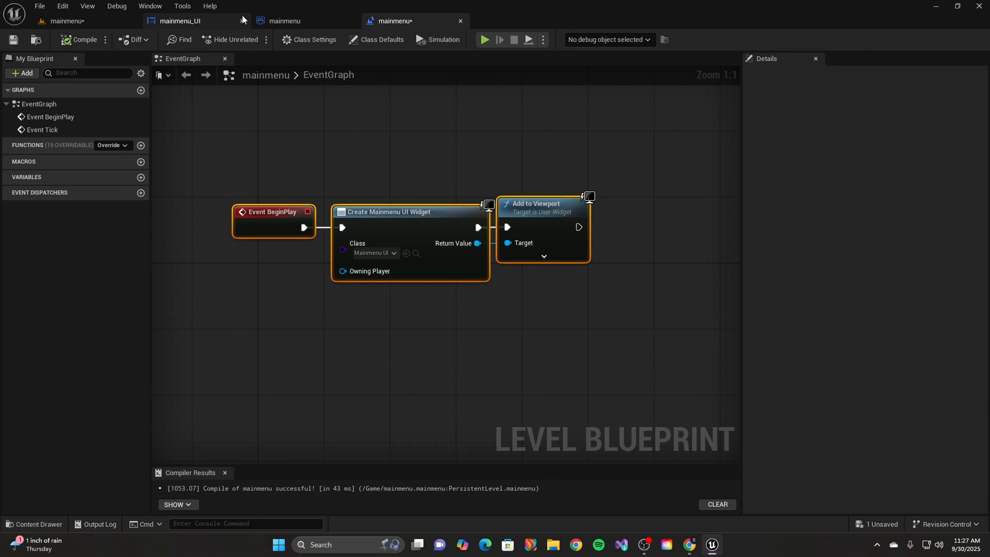
pyautogui.click(182, 20)
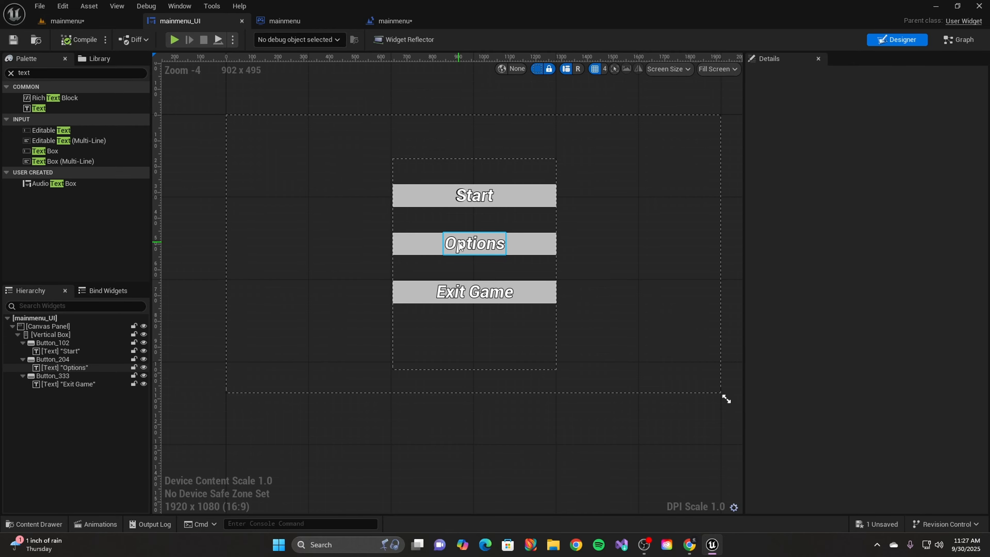
# - Add an On Clicked event for the Start button in the mainmenu_UI widget
pyautogui.click(546, 189)
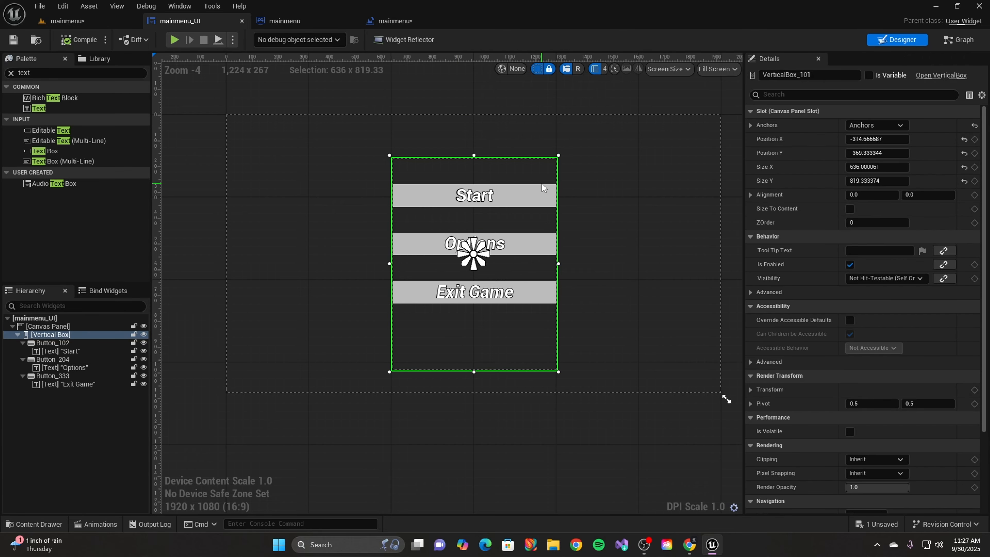
pyautogui.click(545, 199)
pyautogui.moveTo(508, 211); pyautogui.dragTo(443, 212, button='right')
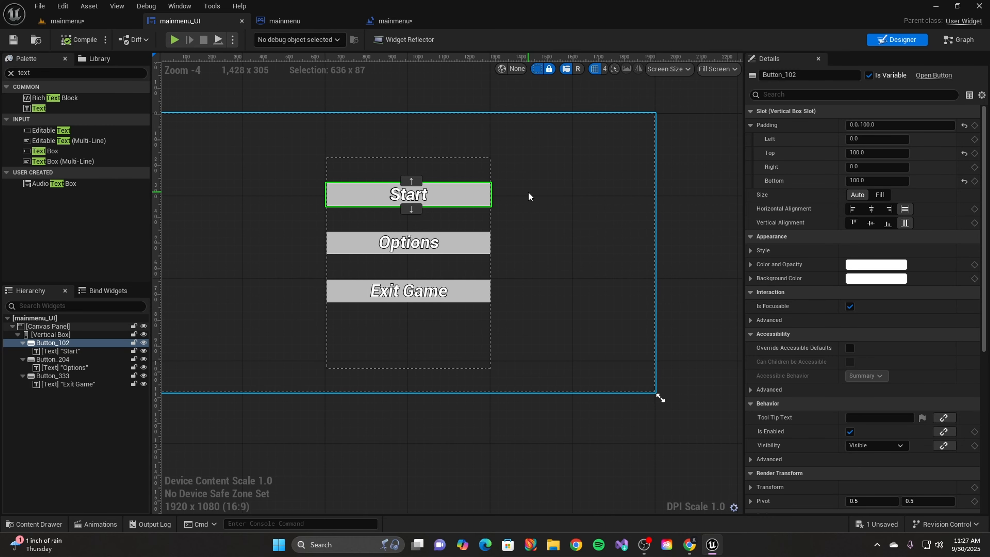
pyautogui.scroll(-3, 882, 361)
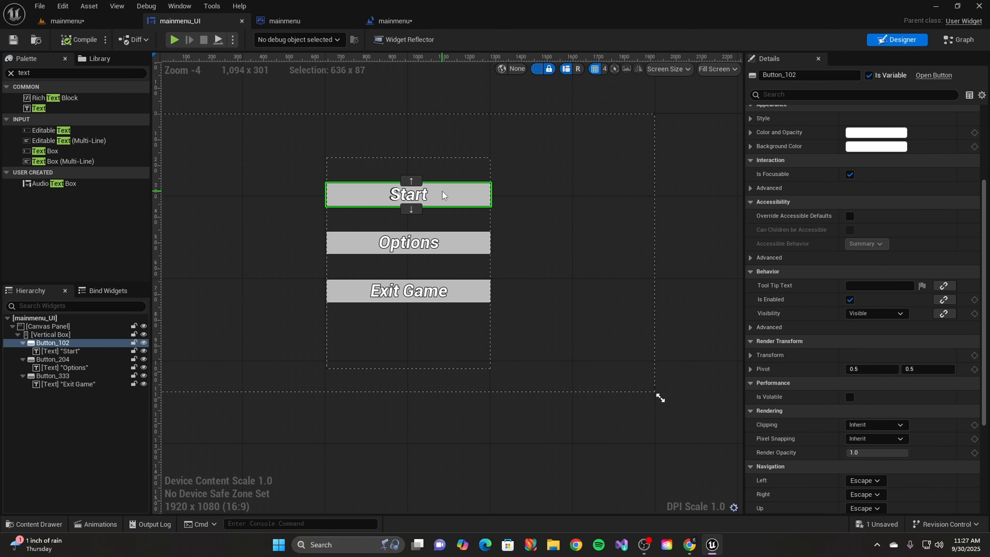
pyautogui.scroll(-4, 860, 322)
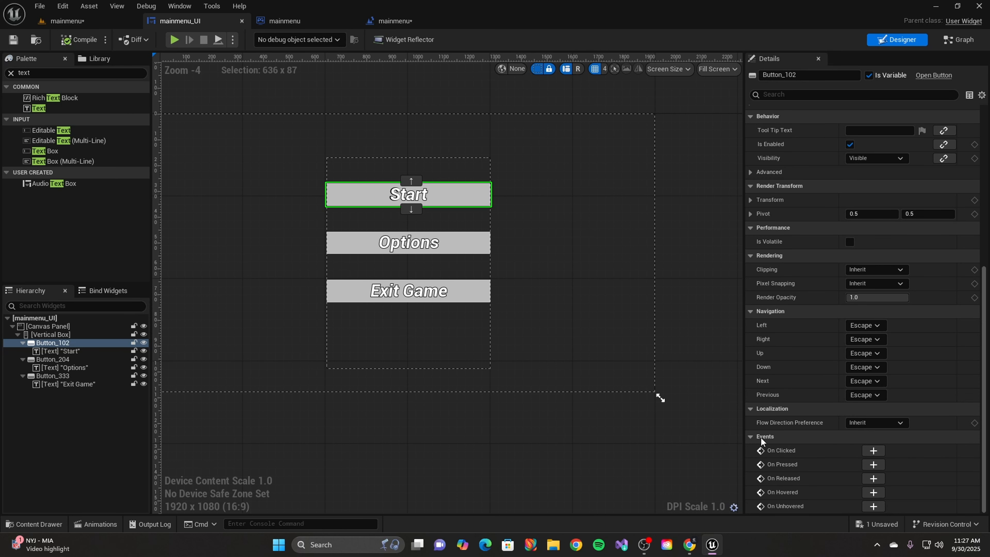
pyautogui.click(873, 450)
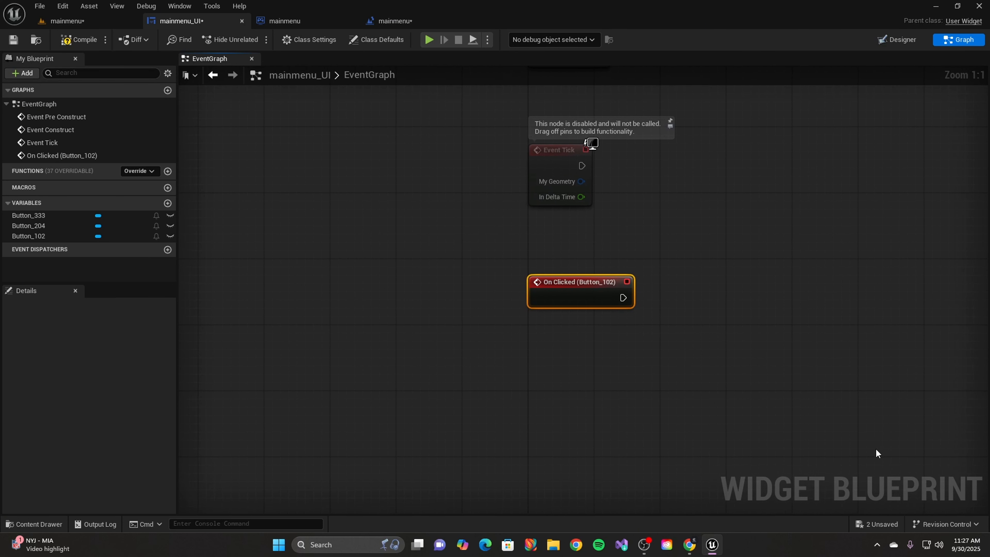
pyautogui.moveTo(818, 338); pyautogui.dragTo(785, 210, button='right')
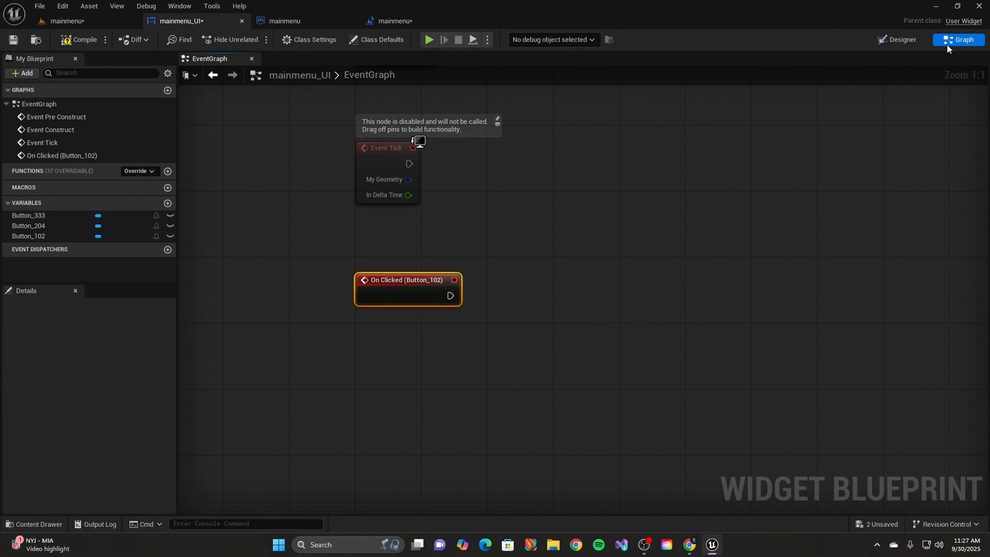
pyautogui.moveTo(558, 152); pyautogui.dragTo(501, 116, button='right')
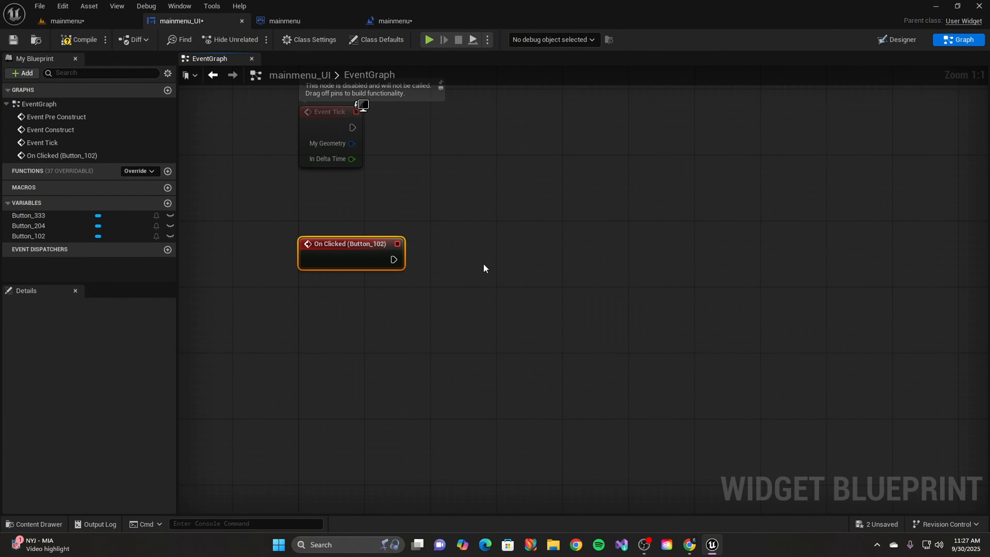
pyautogui.moveTo(459, 300); pyautogui.dragTo(475, 267, button='right')
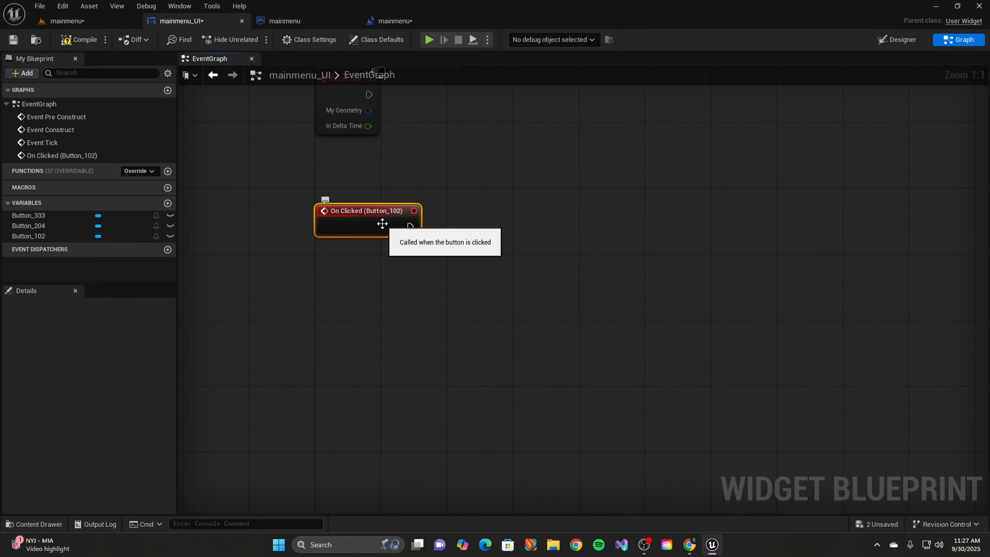
pyautogui.moveTo(431, 282); pyautogui.dragTo(406, 365, button='right')
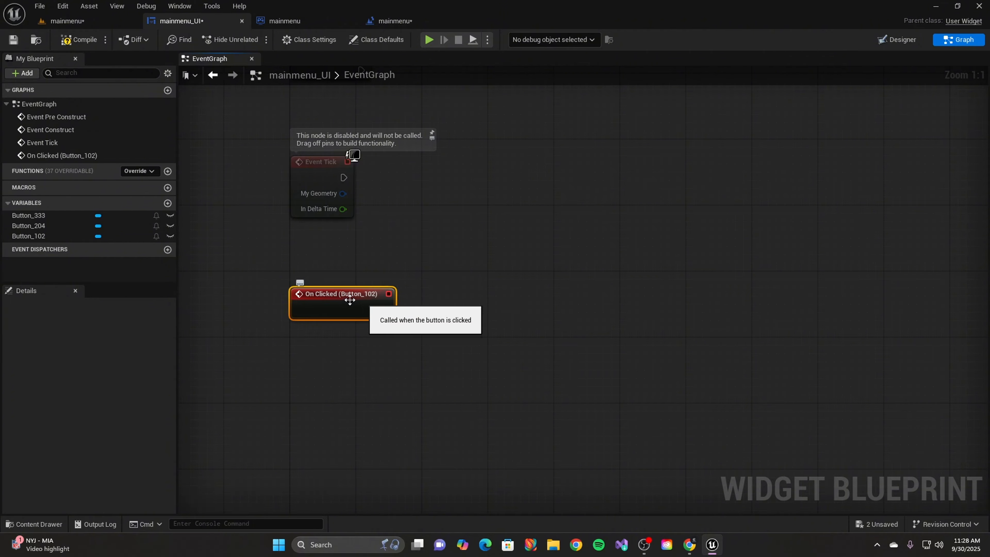
# - Move the Start button's On Clicked event node slightly lower in the event graph
pyautogui.click(884, 41)
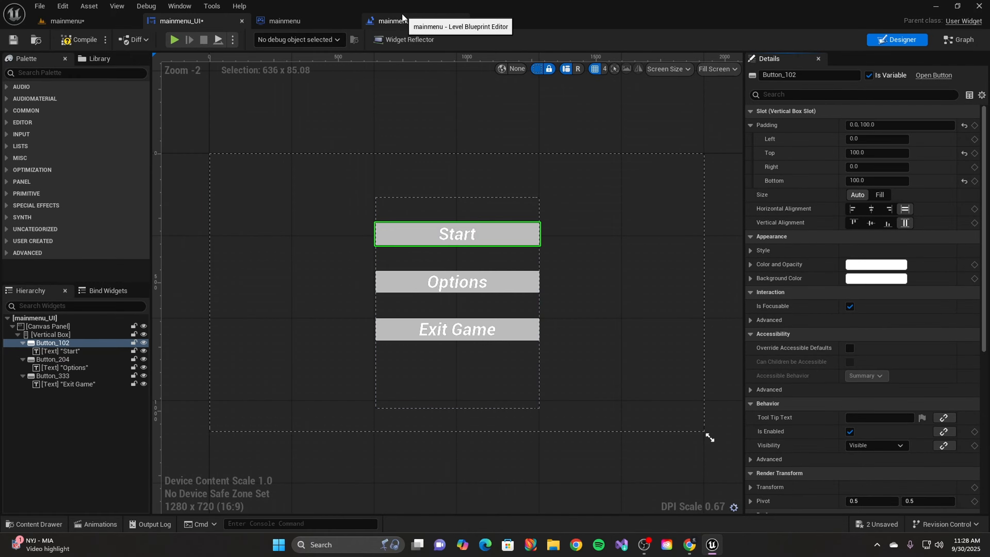
pyautogui.click(958, 39)
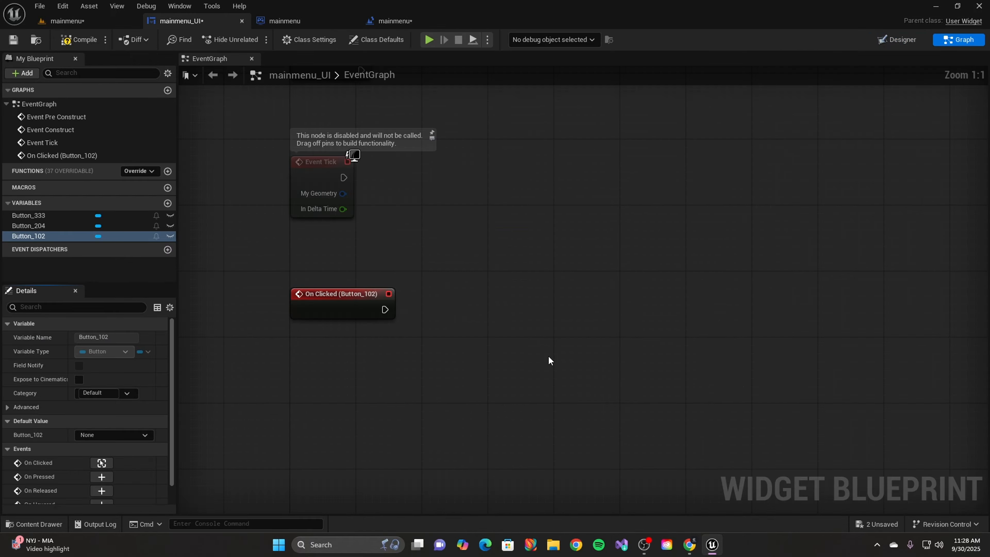
pyautogui.moveTo(282, 276); pyautogui.dragTo(421, 335)
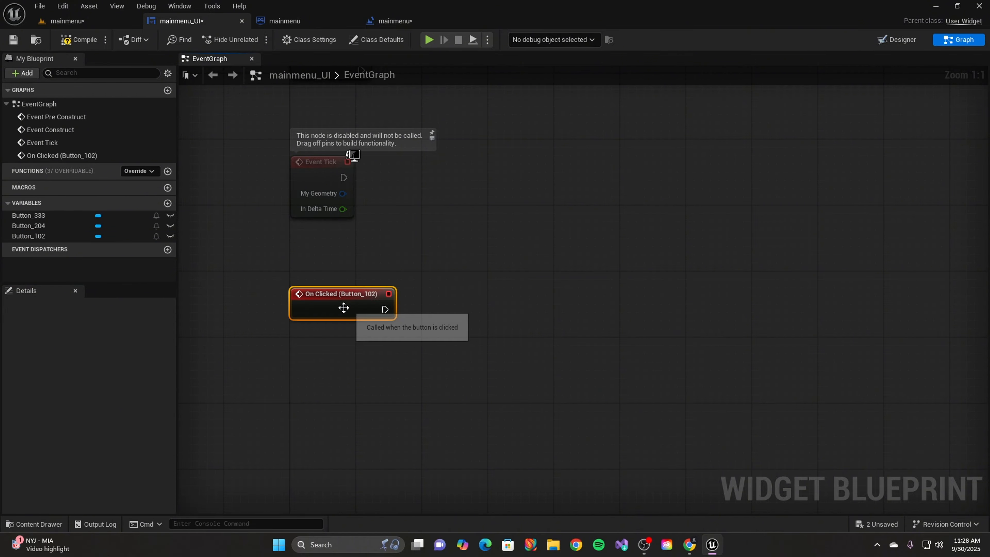
pyautogui.moveTo(345, 312); pyautogui.dragTo(354, 338)
pyautogui.click(388, 358)
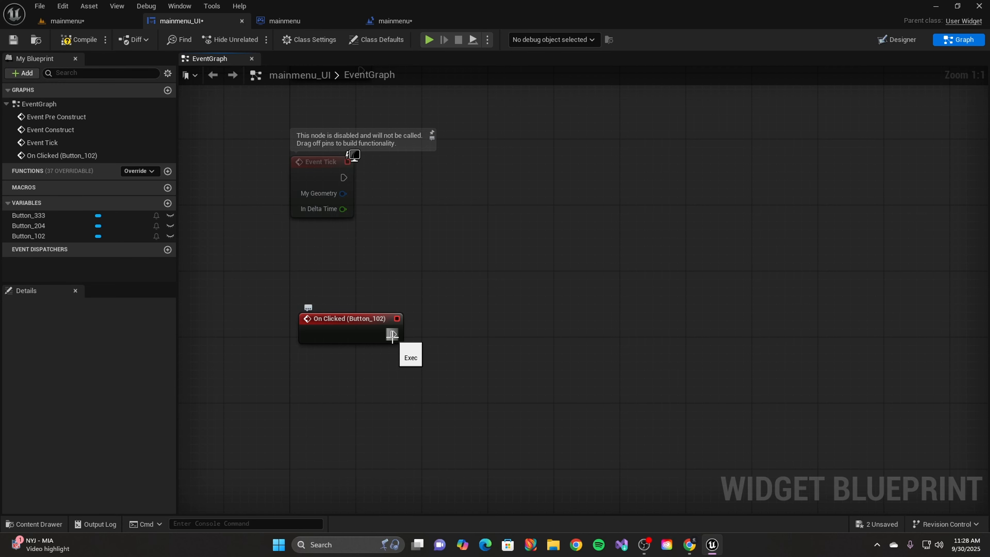
pyautogui.moveTo(392, 334); pyautogui.dragTo(459, 335)
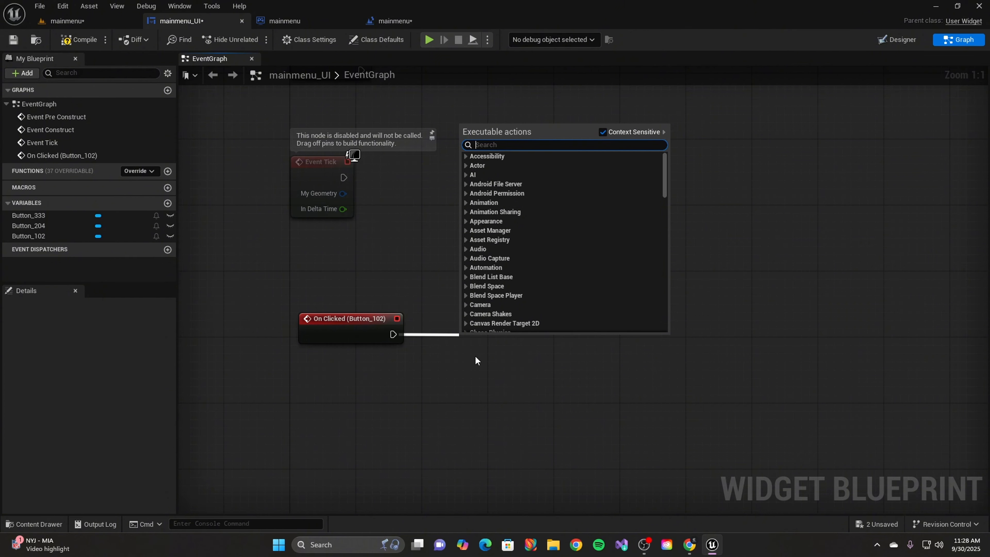
pyautogui.write('open')
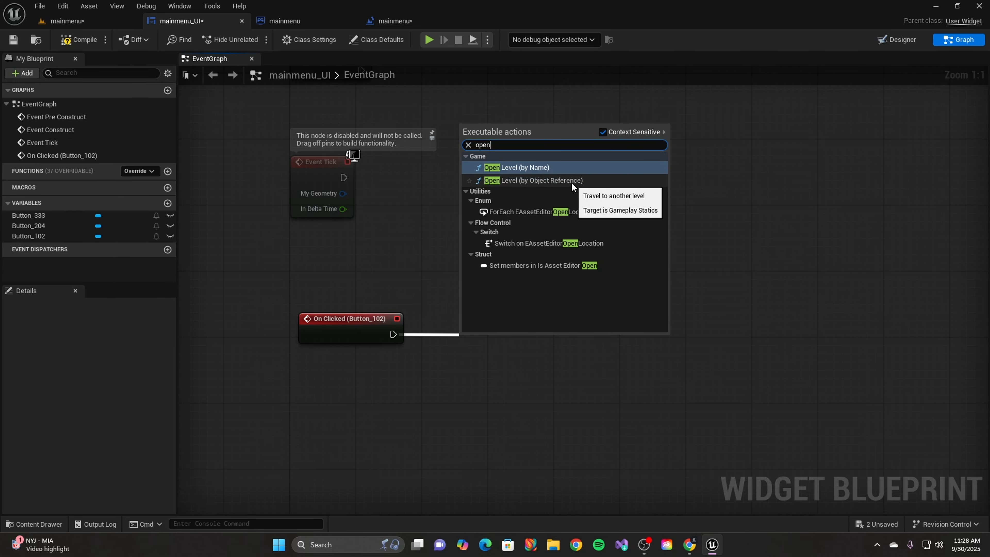
pyautogui.click(562, 168)
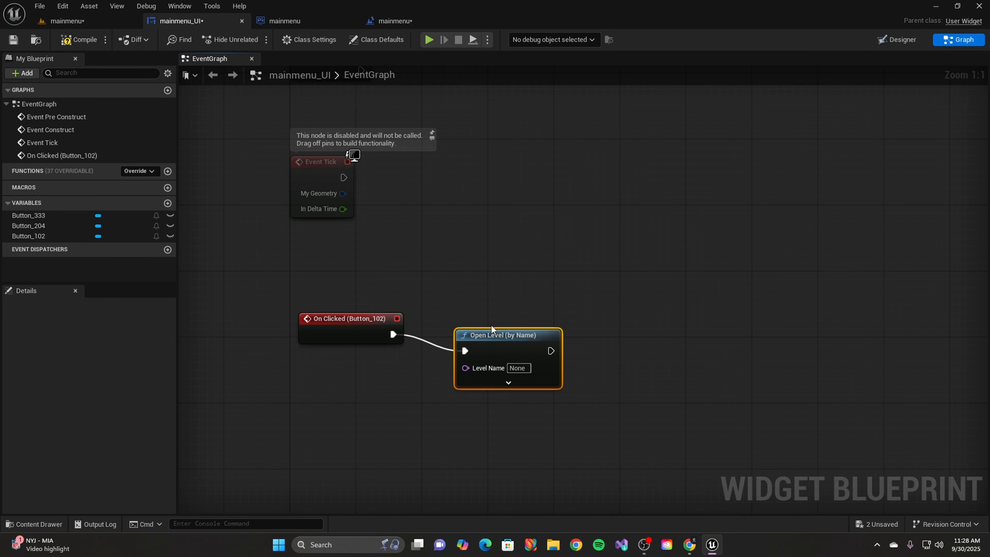
pyautogui.moveTo(491, 326); pyautogui.dragTo(479, 312)
pyautogui.press('Delete')
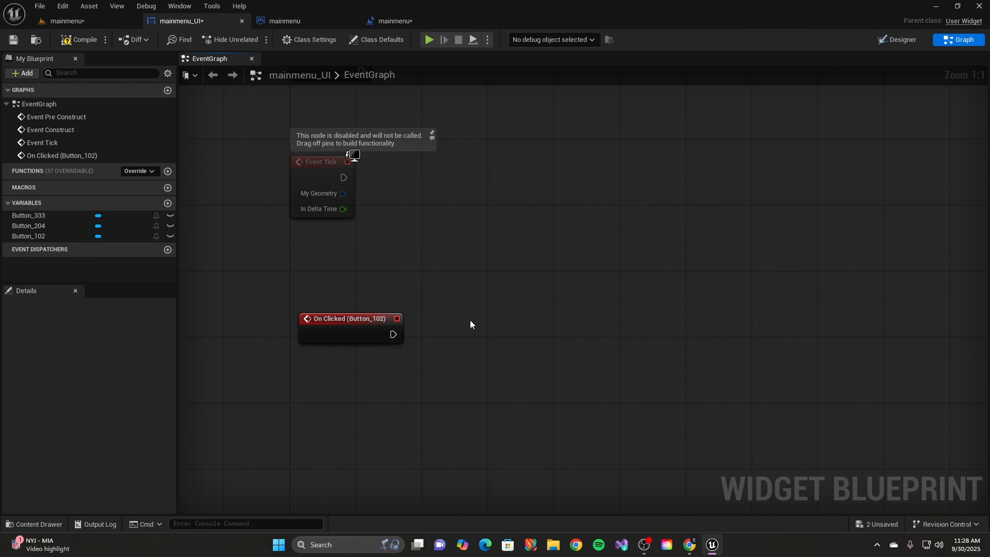
# - Add an Open Level (by Object Reference) node connected to the Start button's On Clicked event
pyautogui.moveTo(393, 335); pyautogui.dragTo(474, 318)
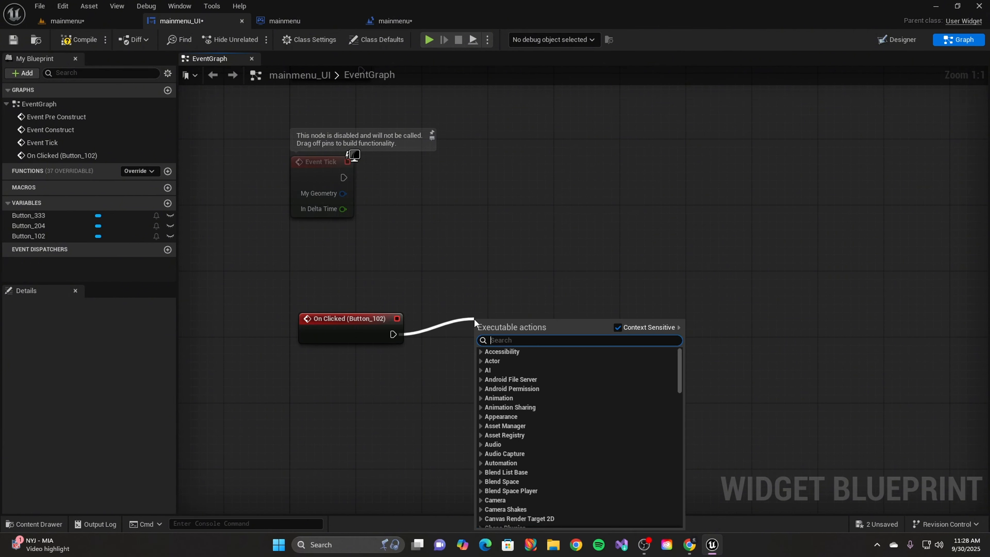
pyautogui.write('open')
pyautogui.click(568, 376)
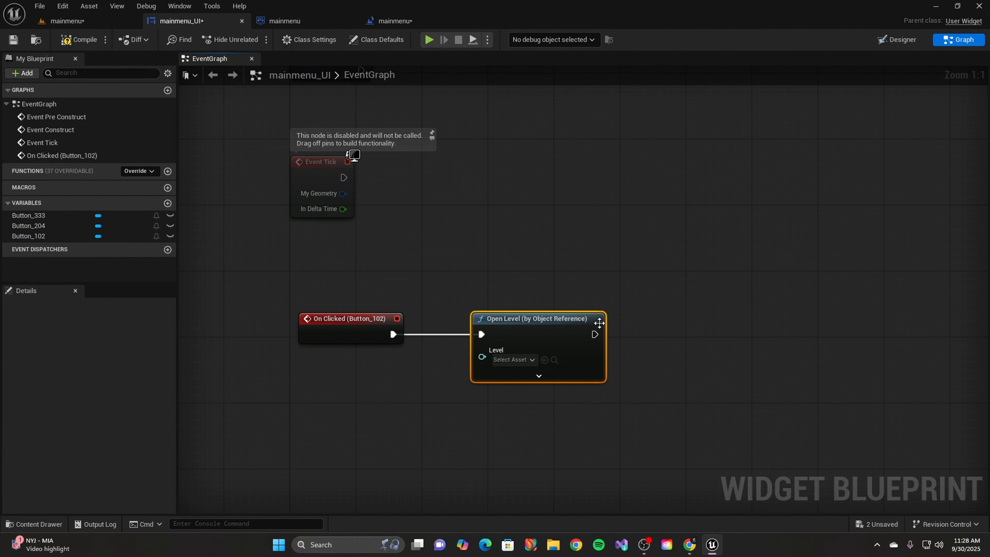
pyautogui.click(531, 359)
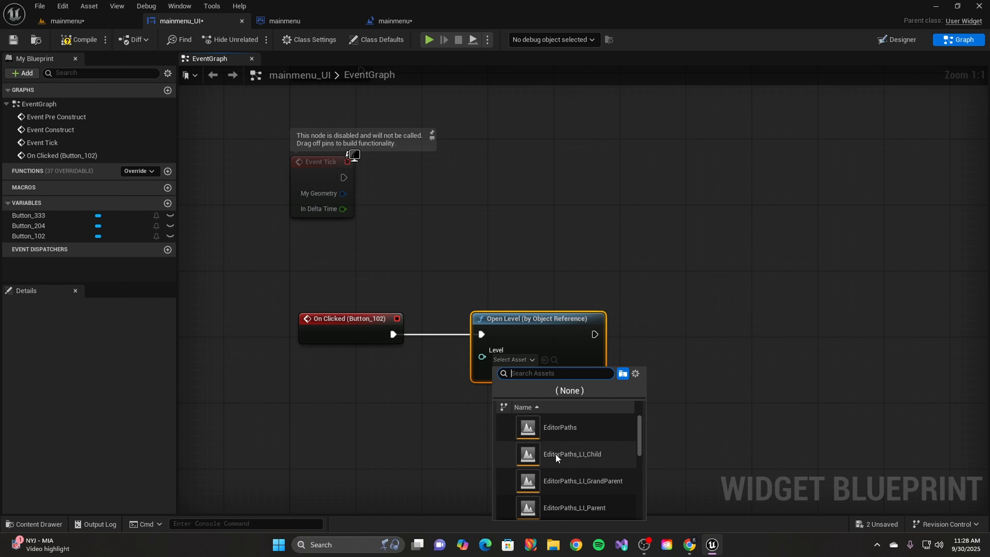
pyautogui.scroll(5, 554, 477)
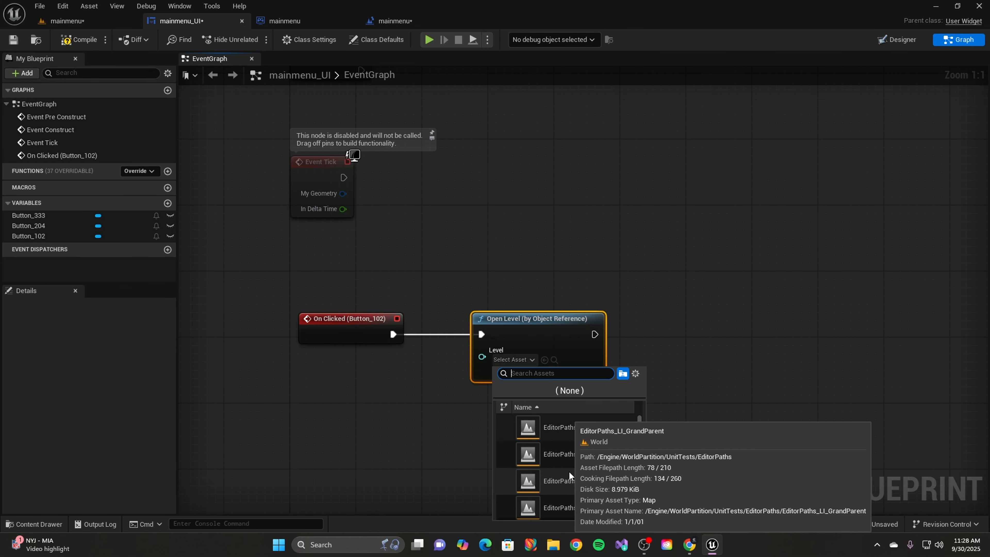
pyautogui.scroll(-5, 569, 472)
pyautogui.scroll(-3, 581, 490)
pyautogui.click(672, 266)
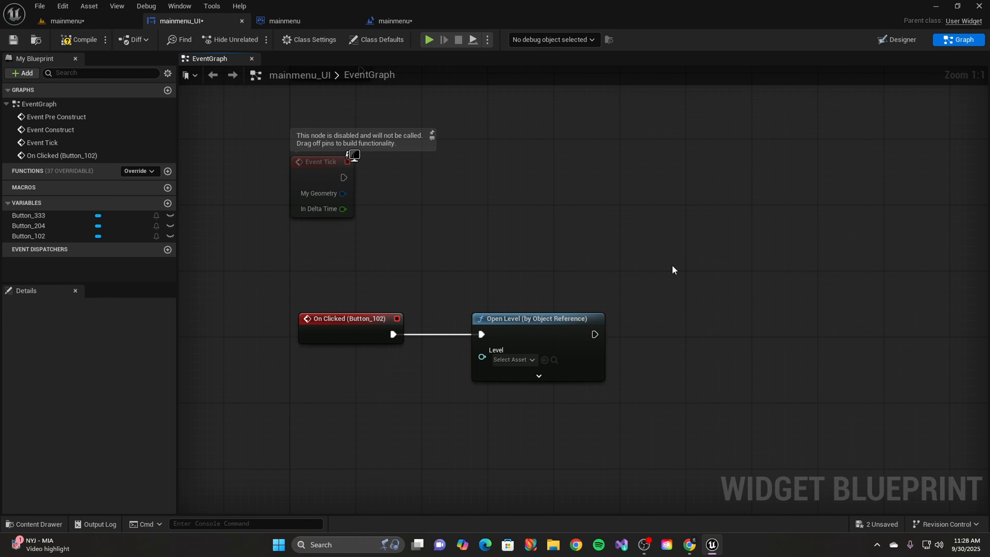
# - Try to assign the Lvl_ThirdPerson asset from the ThirdPerson content folder directly to the Open Level node's Level input
pyautogui.hotkey('ctrl', 'space')
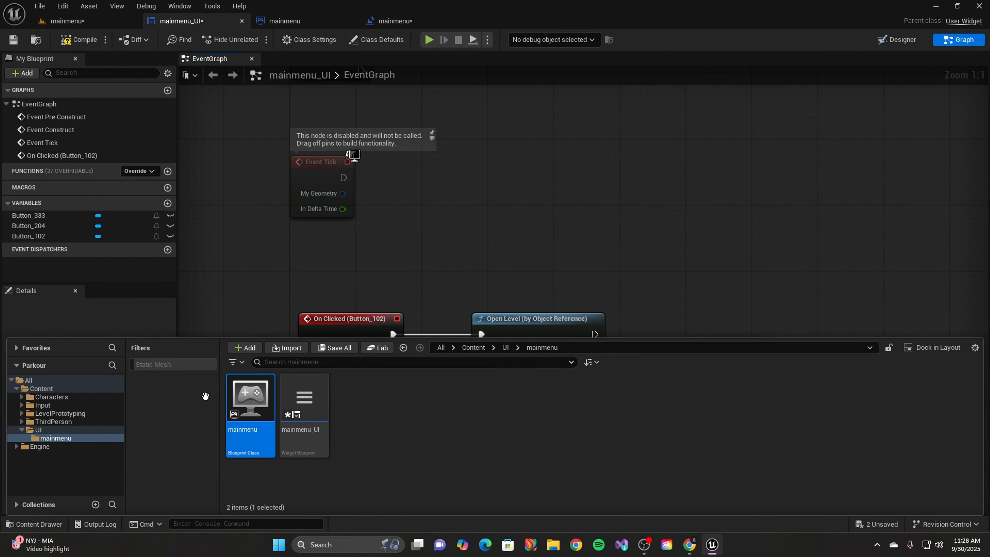
pyautogui.click(63, 422)
pyautogui.scroll(-2, 476, 239)
pyautogui.moveTo(566, 243); pyautogui.dragTo(538, 113, button='right')
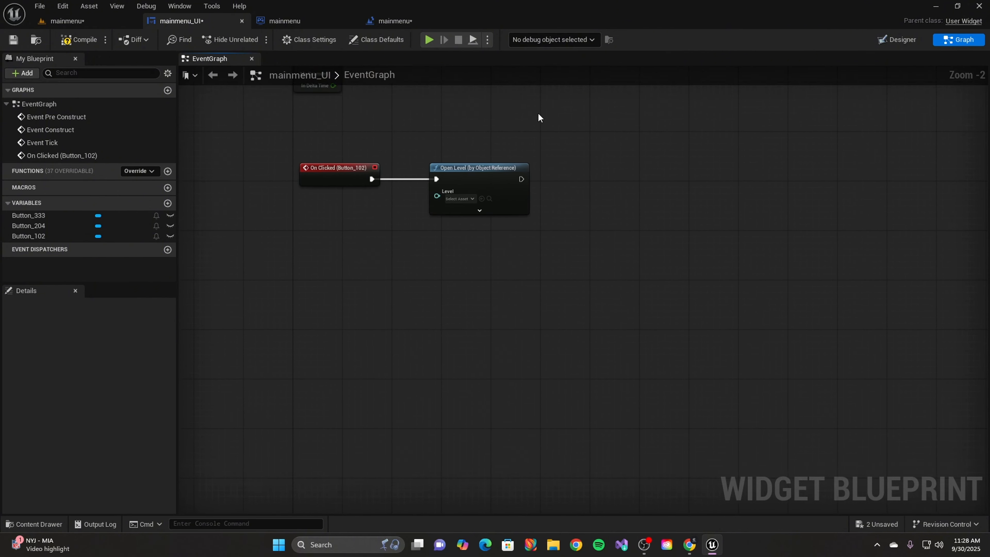
pyautogui.scroll(2, 548, 115)
pyautogui.moveTo(612, 162); pyautogui.dragTo(693, 169, button='right')
pyautogui.hotkey('ctrl', 'space')
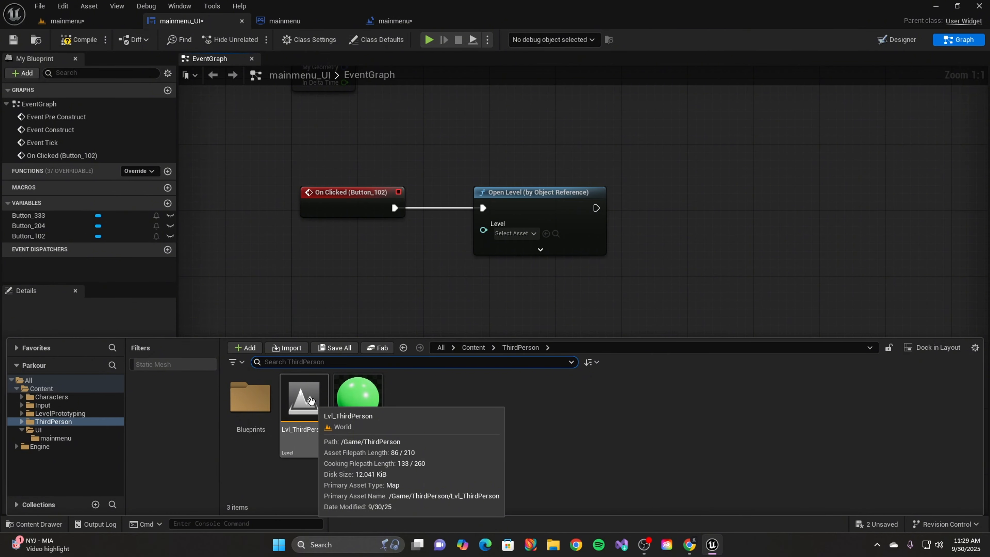
pyautogui.moveTo(310, 400); pyautogui.dragTo(513, 239)
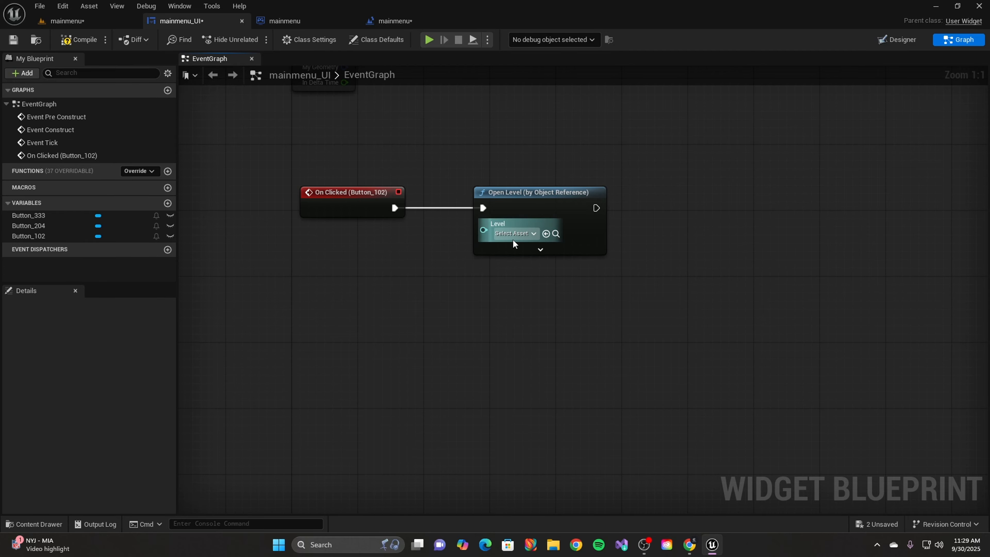
# - Set the Level of the Open Level (by Object Reference) node to Lvl_ThirdPerson
pyautogui.click(526, 234)
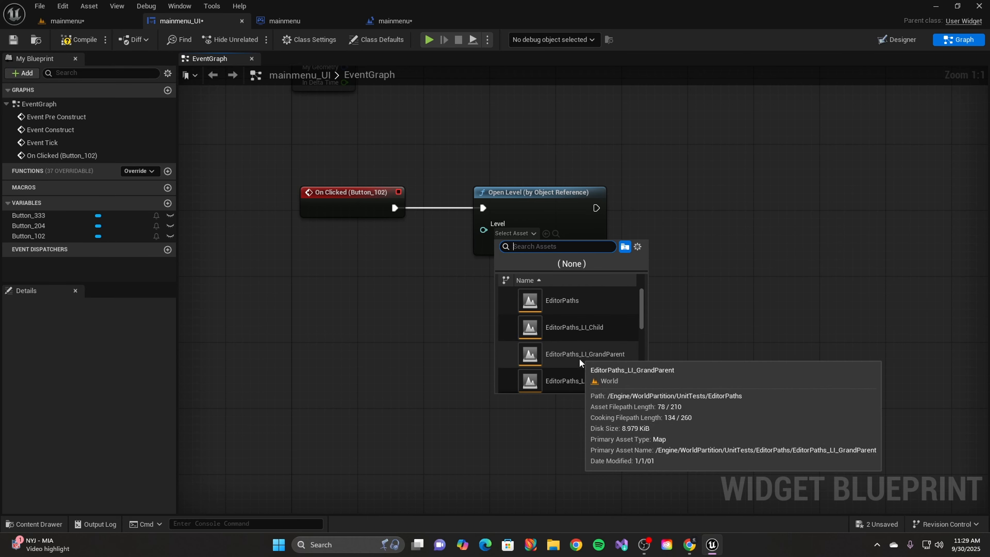
pyautogui.scroll(-3, 580, 371)
pyautogui.scroll(1, 580, 371)
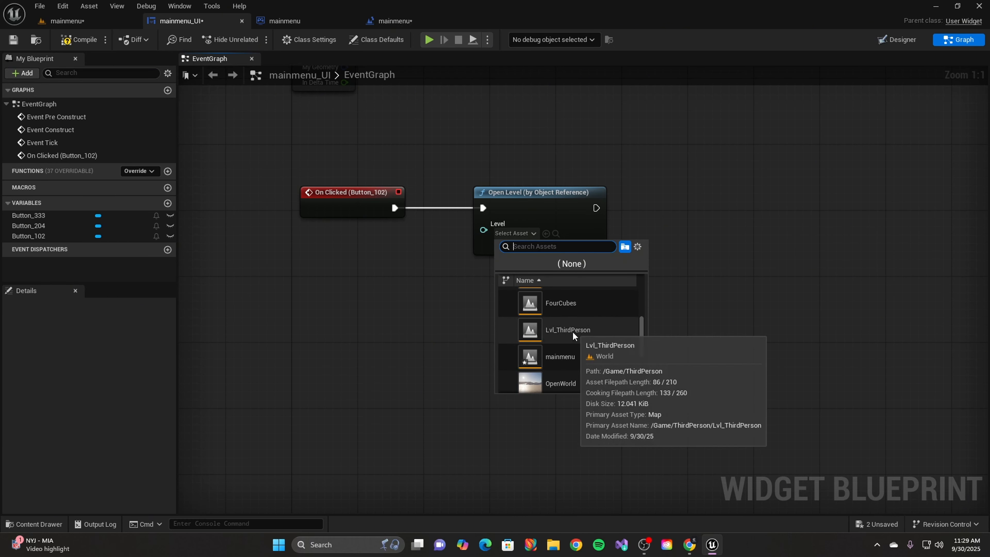
pyautogui.click(581, 331)
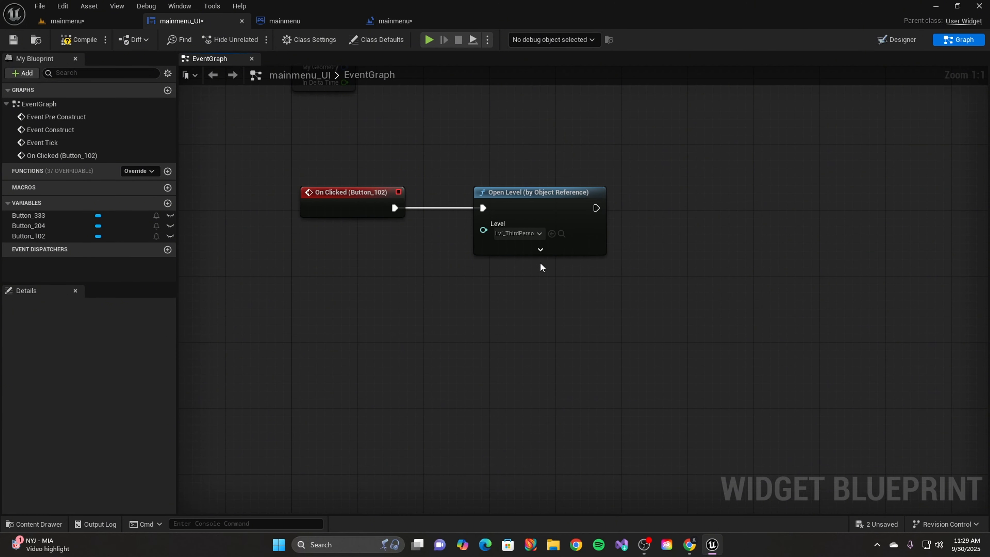
pyautogui.click(536, 191)
# - Compile and save the mainmenu_UI widget blueprint
pyautogui.click(79, 40)
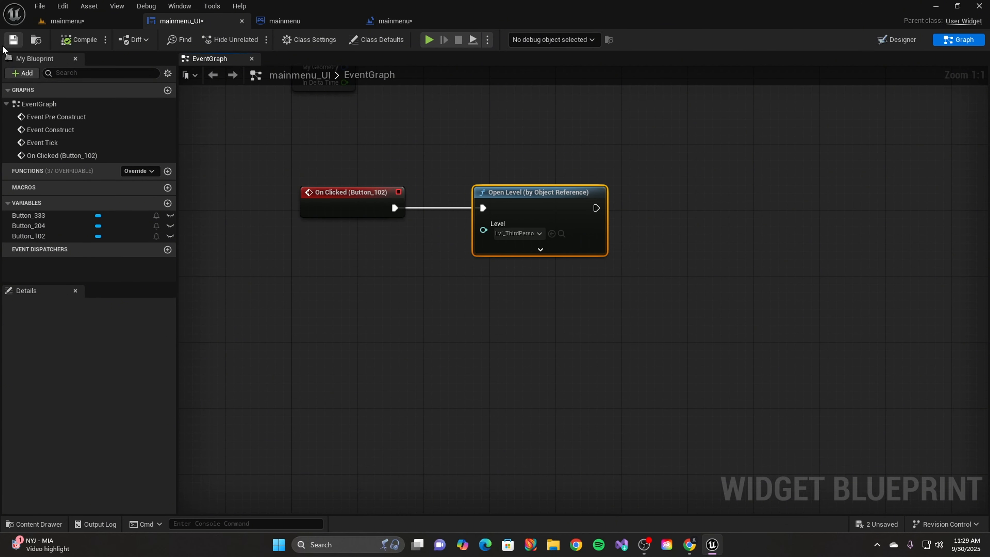
pyautogui.click(13, 40)
pyautogui.click(220, 200)
# - Play the mainmenu level, test the menu's Start button, and stop the play session
pyautogui.click(88, 24)
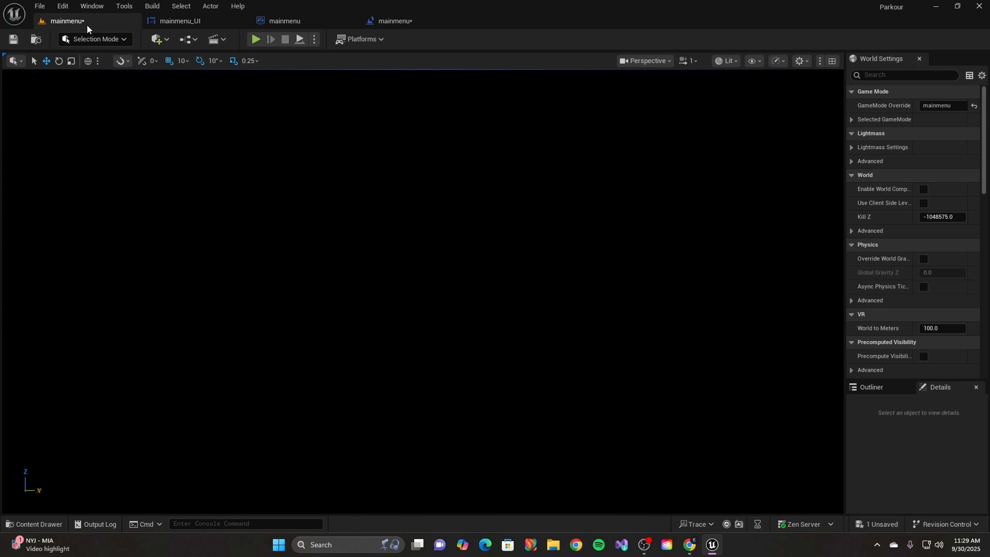
pyautogui.click(255, 39)
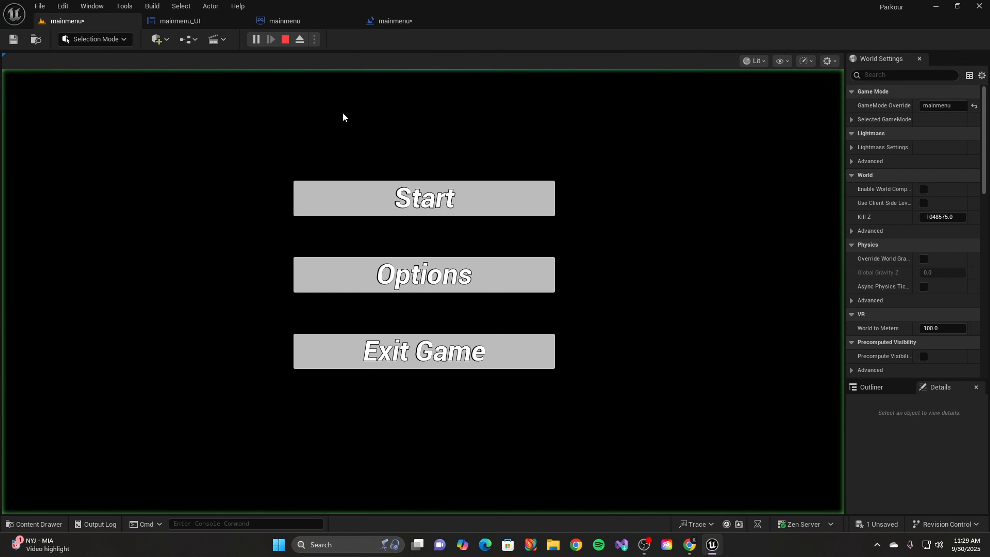
pyautogui.click(413, 206)
pyautogui.click(547, 230)
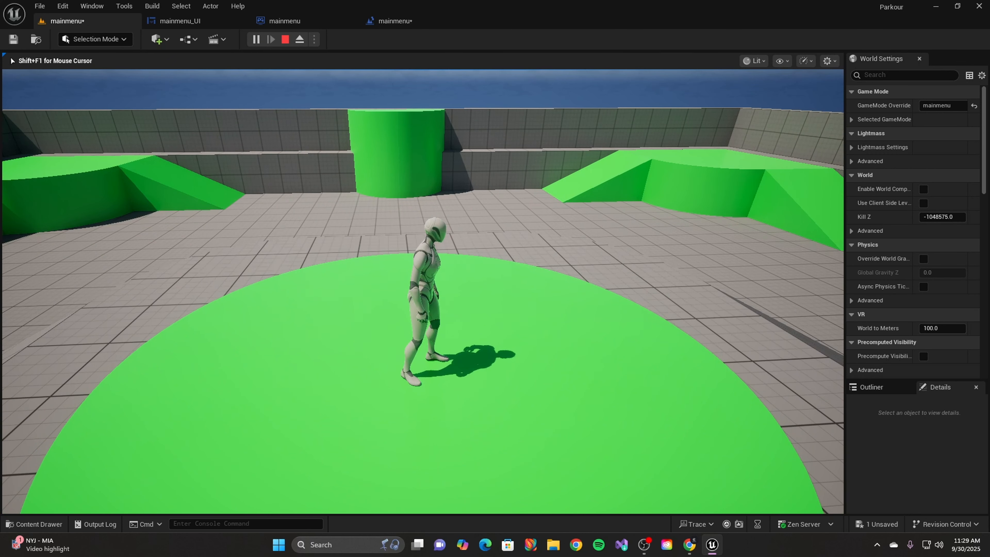
pyautogui.press('Escape')
# - Return to the event graph of the mainmenu_UI widget
pyautogui.click(390, 21)
pyautogui.click(285, 21)
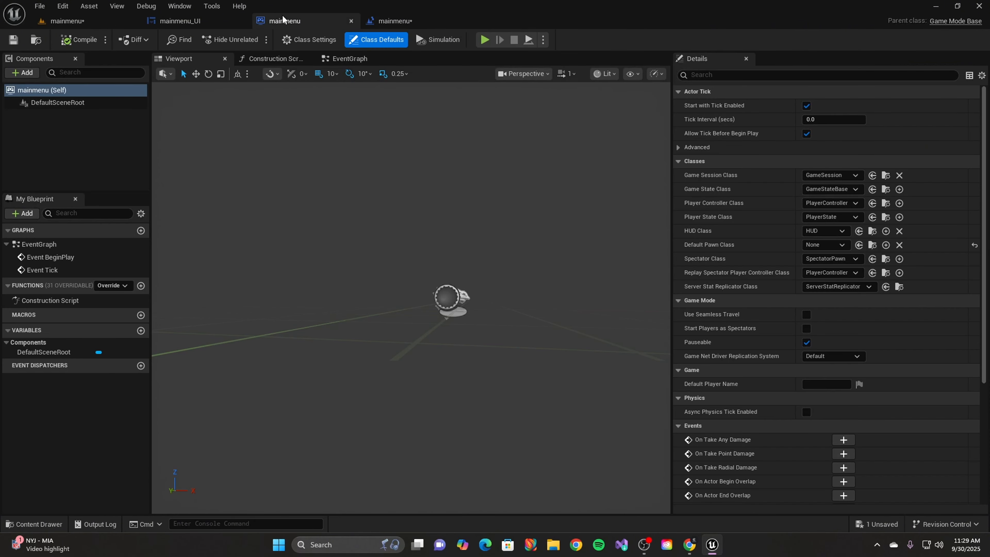
pyautogui.click(196, 22)
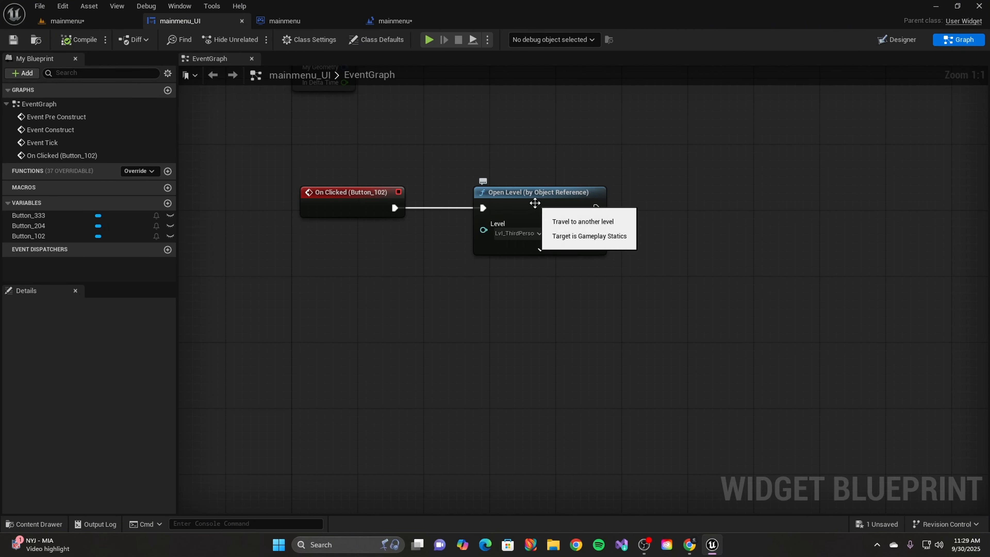
# - Replace the Open Level (by Object Reference) node with an Open Level (by Name) node connected to the On Clicked (Button_102) event
pyautogui.press('Delete')
pyautogui.moveTo(393, 208); pyautogui.dragTo(486, 205)
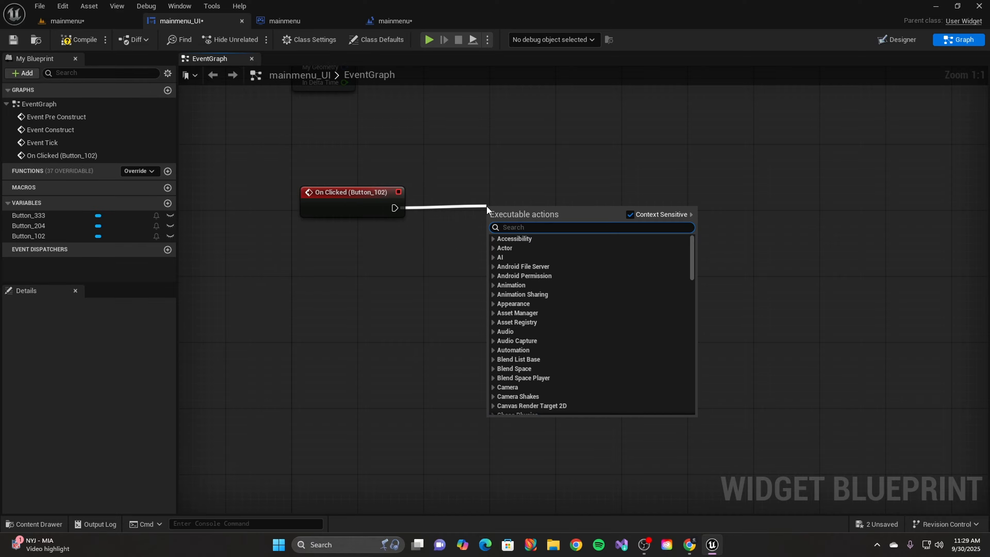
pyautogui.write('open')
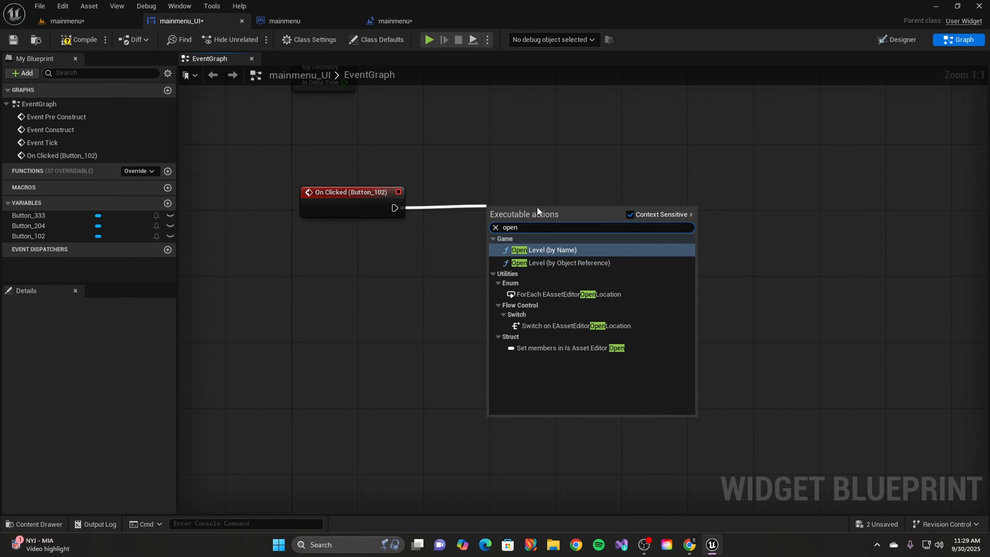
pyautogui.click(583, 250)
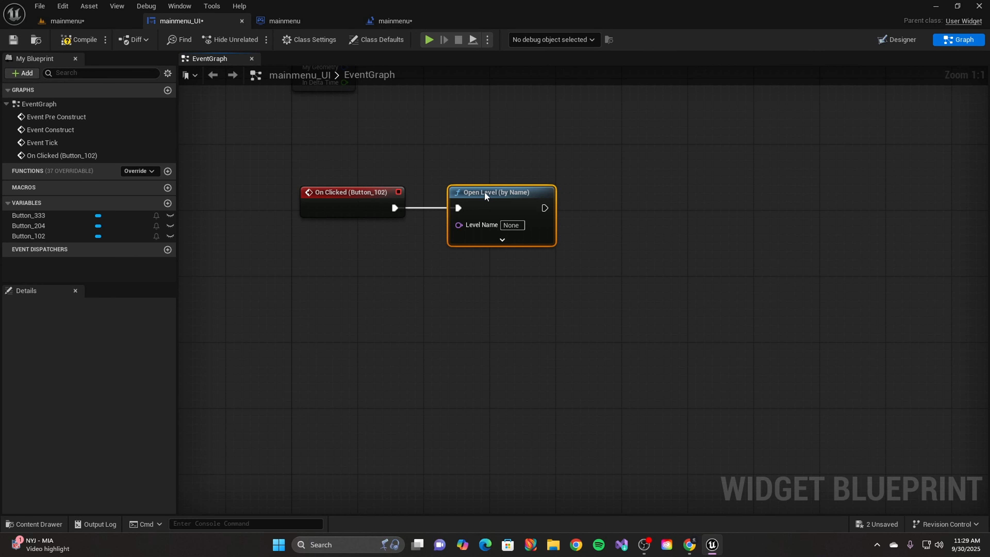
# - Set the Open Level (by Name) node's Level Name to Lvl_ThirdPerson and check the name against the level asset in the ThirdPerson folder
pyautogui.click(521, 226)
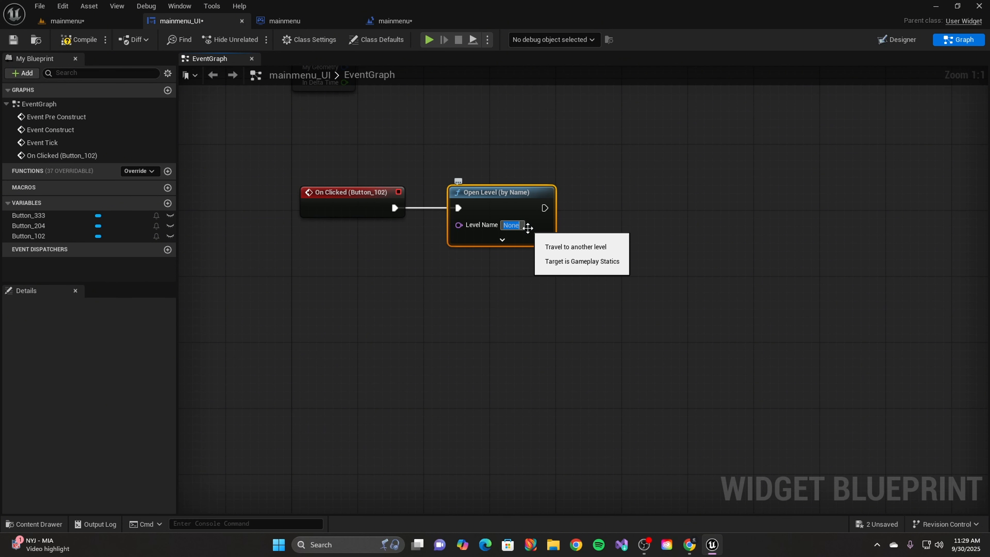
pyautogui.write('Lvl')
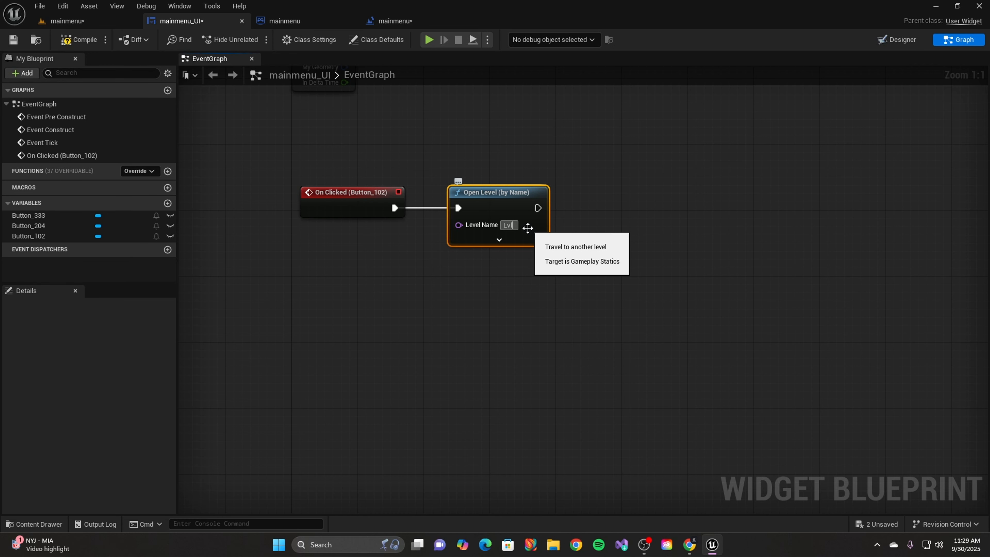
pyautogui.write('_ThirdPerson')
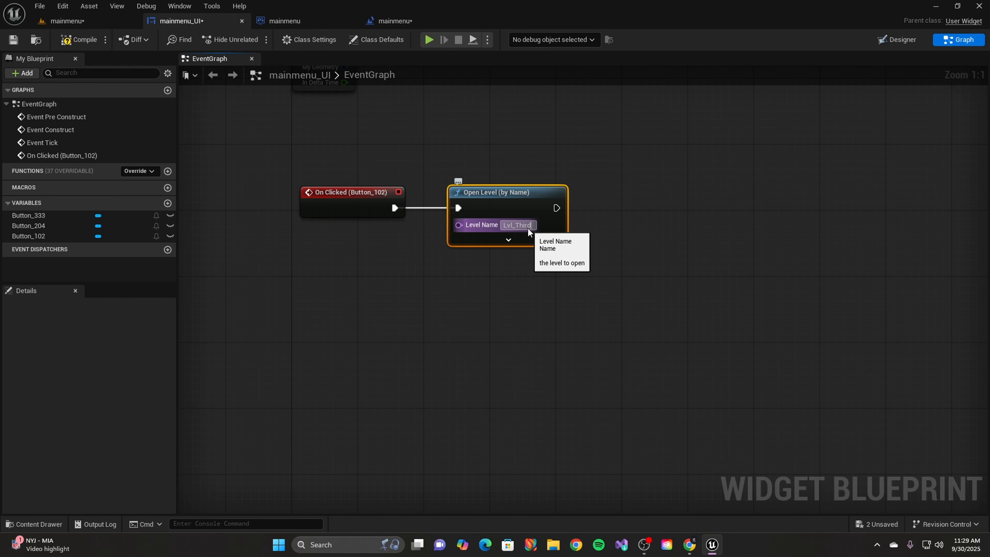
pyautogui.press('Return')
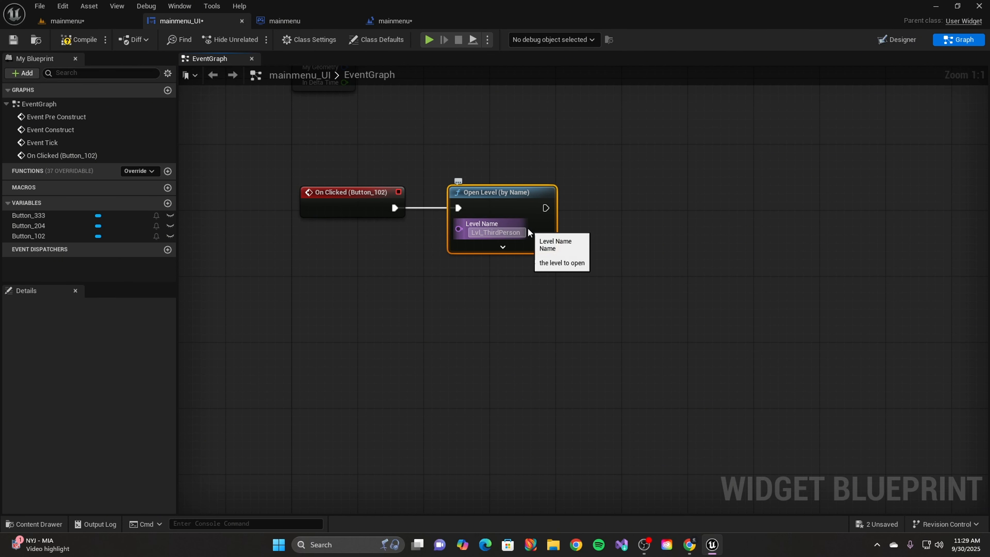
pyautogui.hotkey('ctrl', 'space')
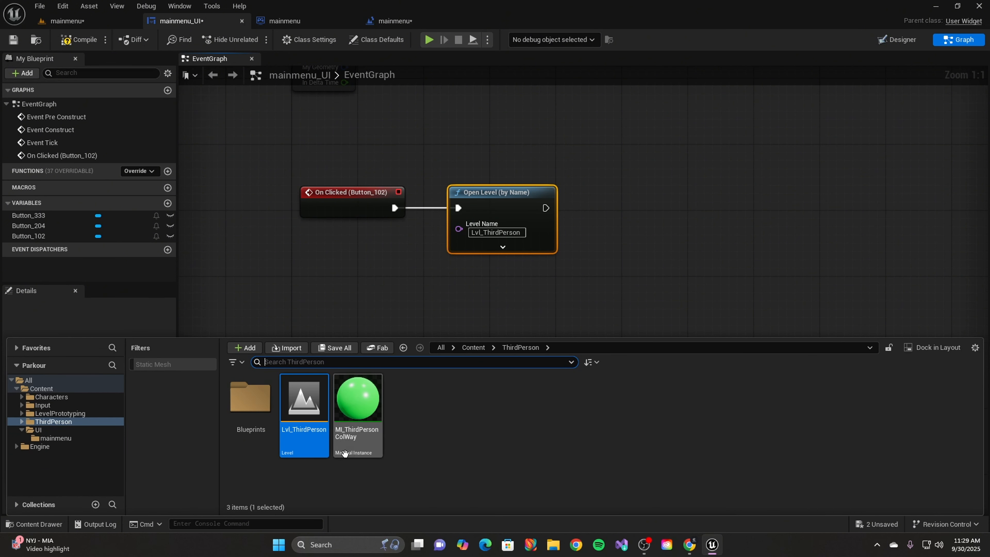
pyautogui.click(593, 281)
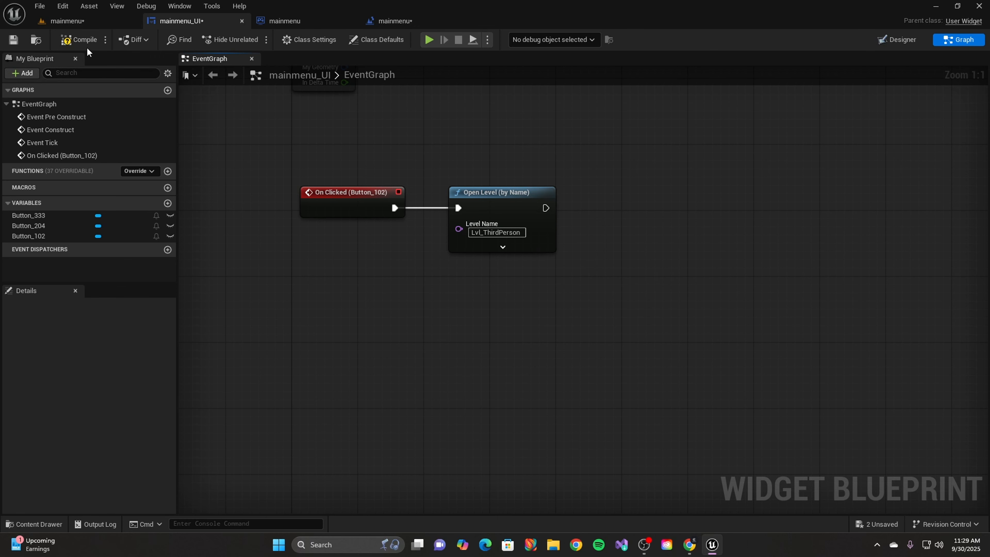
# - Play the mainmenu level, test the Start button, stop the session, and run and stop the menu once more
pyautogui.click(442, 23)
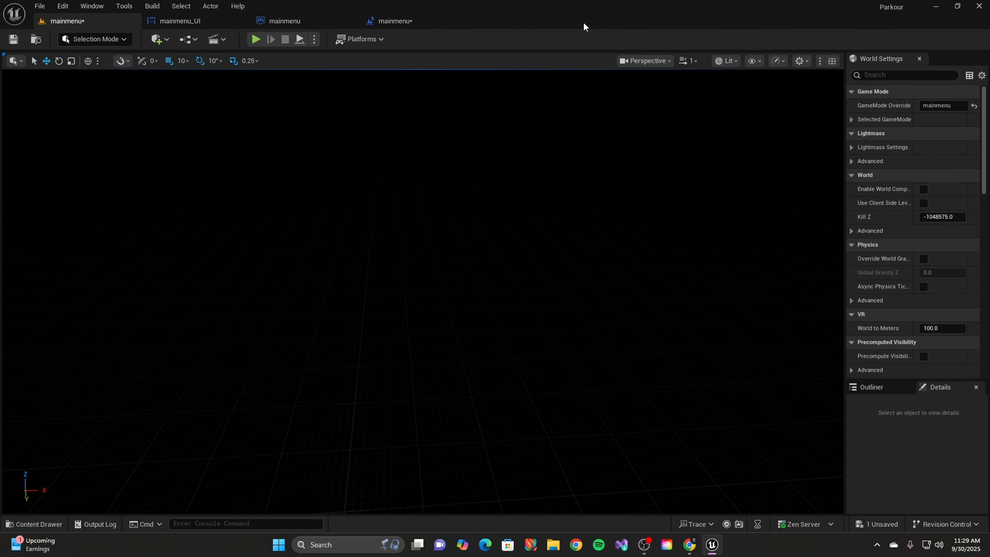
pyautogui.click(256, 39)
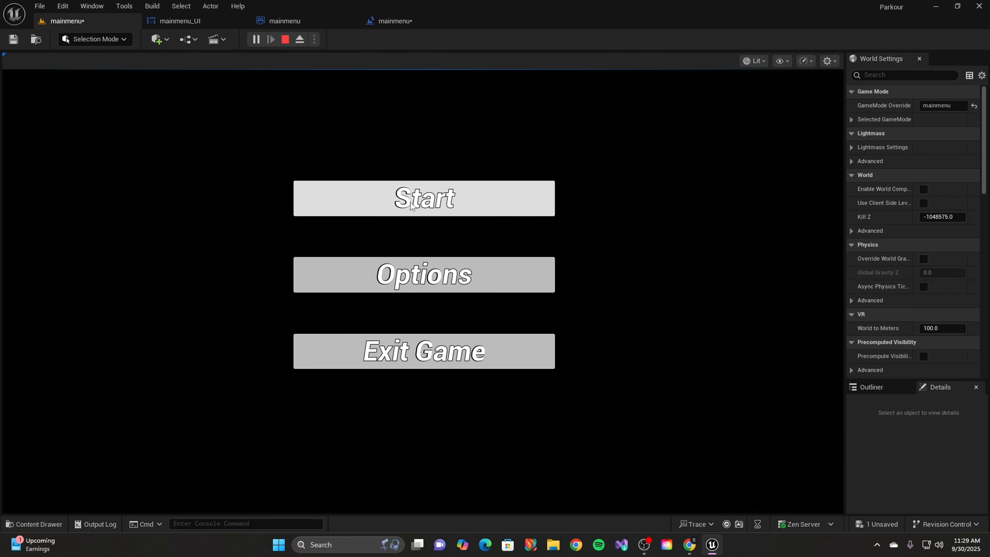
pyautogui.click(384, 204)
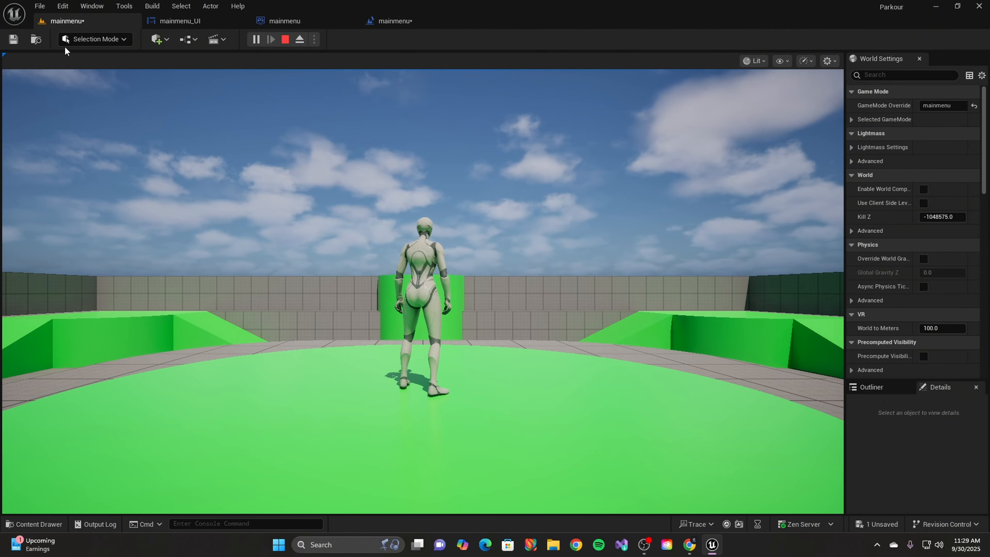
pyautogui.click(285, 39)
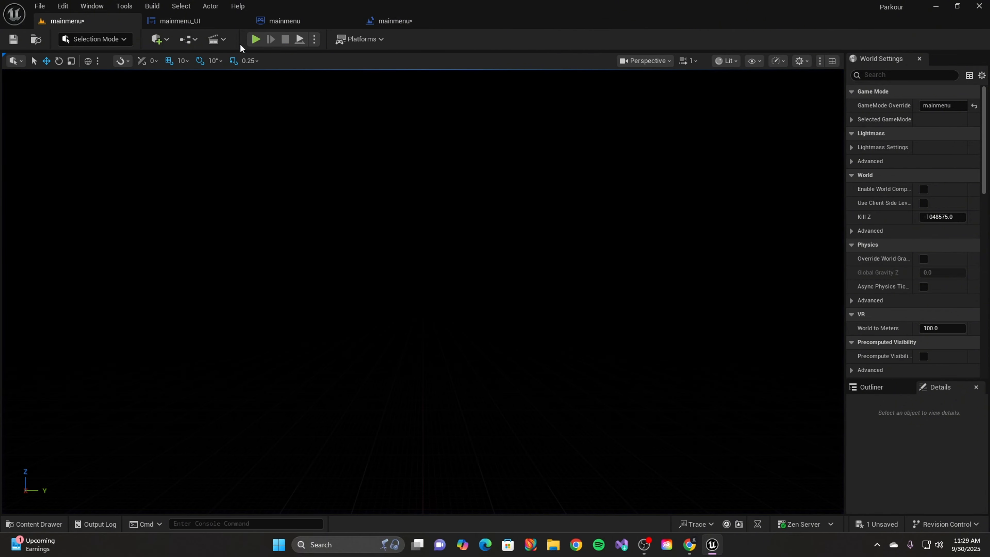
pyautogui.click(255, 39)
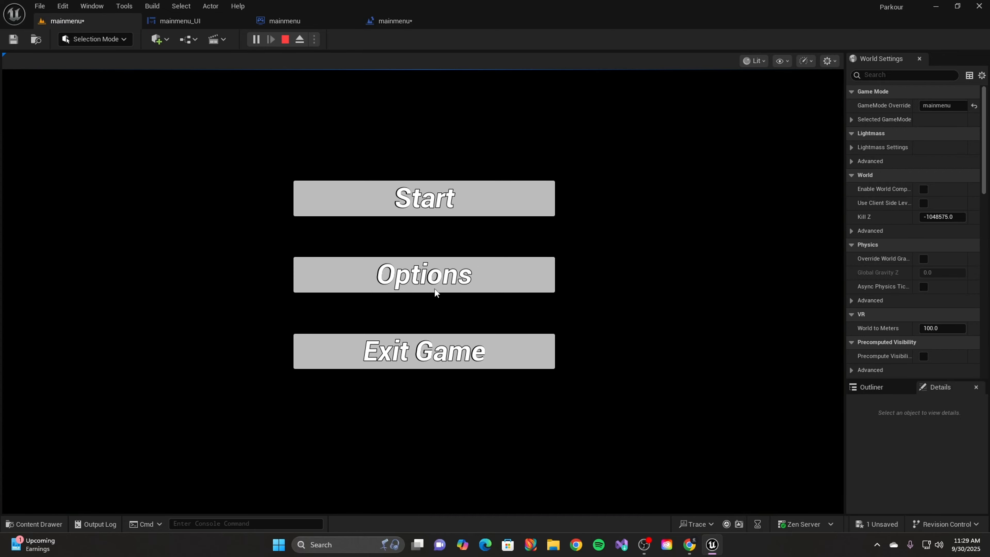
pyautogui.click(299, 41)
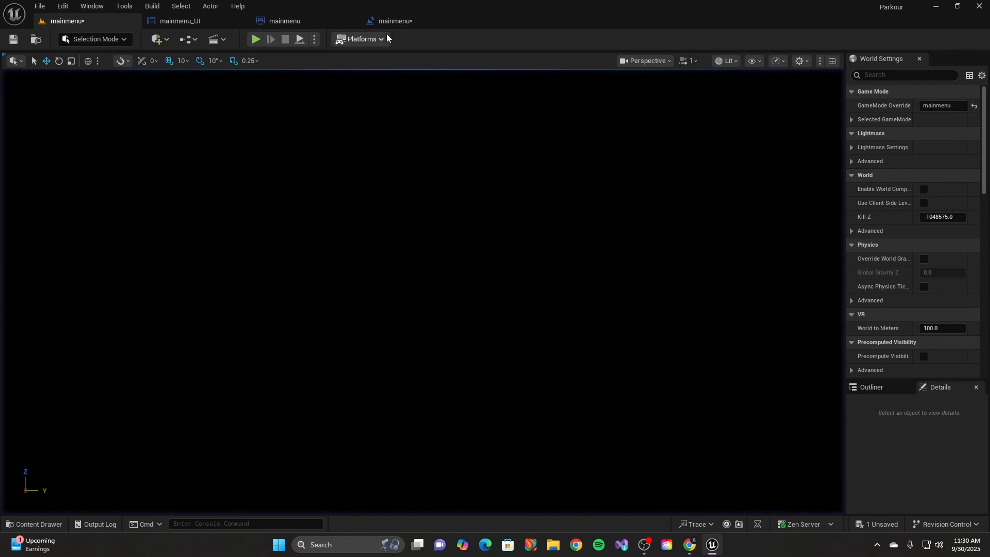
# - Close the mainmenu level blueprint and return to the event graph of the mainmenu_UI widget
pyautogui.click(393, 21)
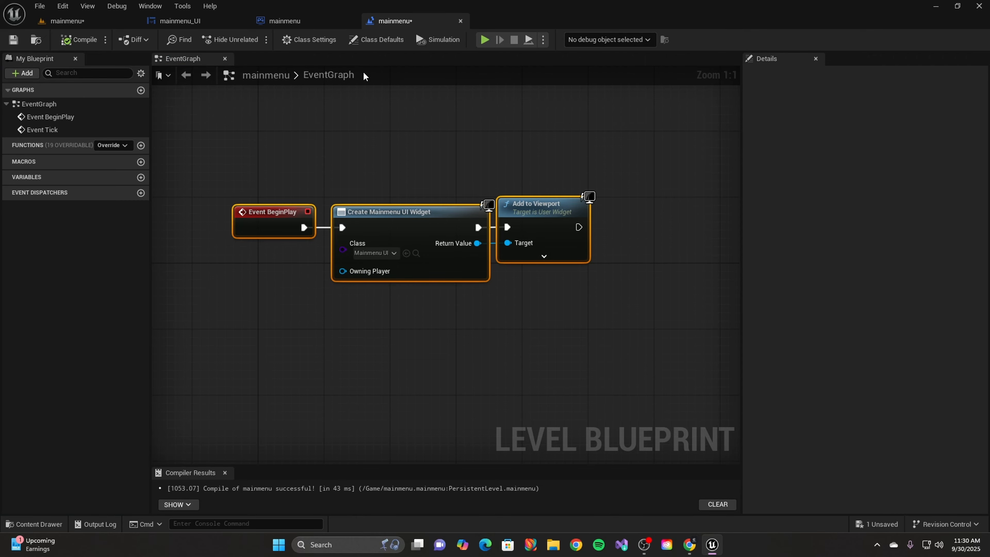
pyautogui.click(321, 24)
pyautogui.click(463, 21)
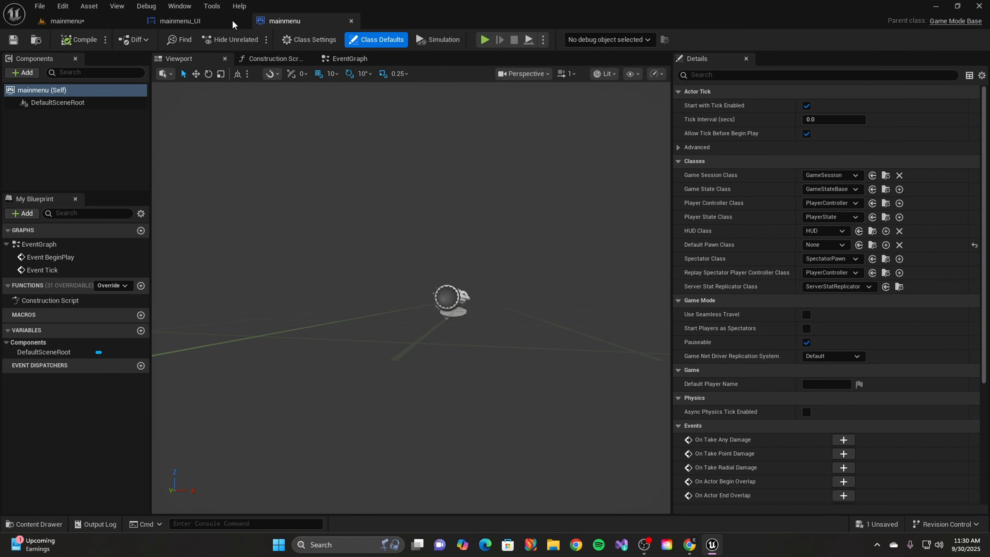
pyautogui.click(183, 21)
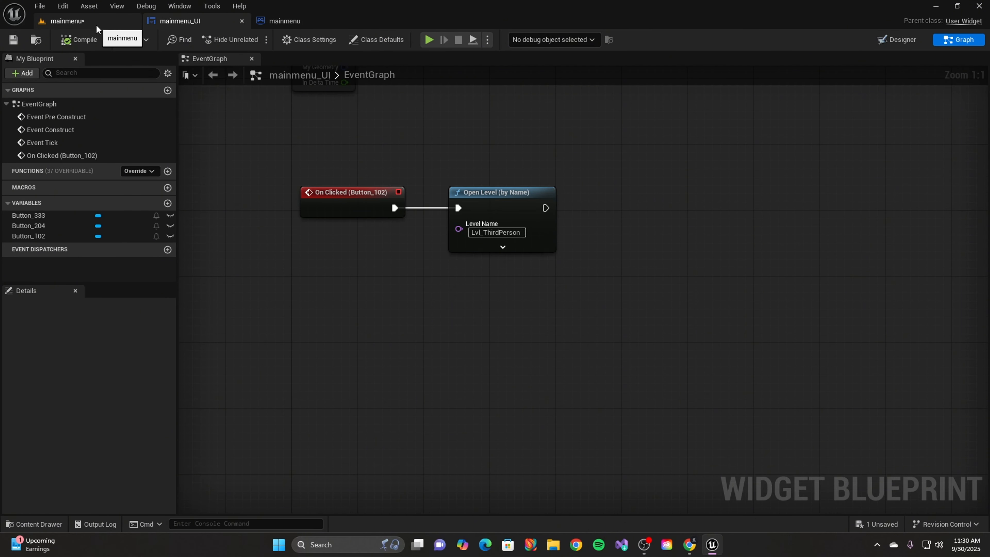
# - Add an On Clicked event for the Exit Game button (Button_333) in the mainmenu_UI widget
pyautogui.moveTo(460, 318); pyautogui.dragTo(507, 234, button='right')
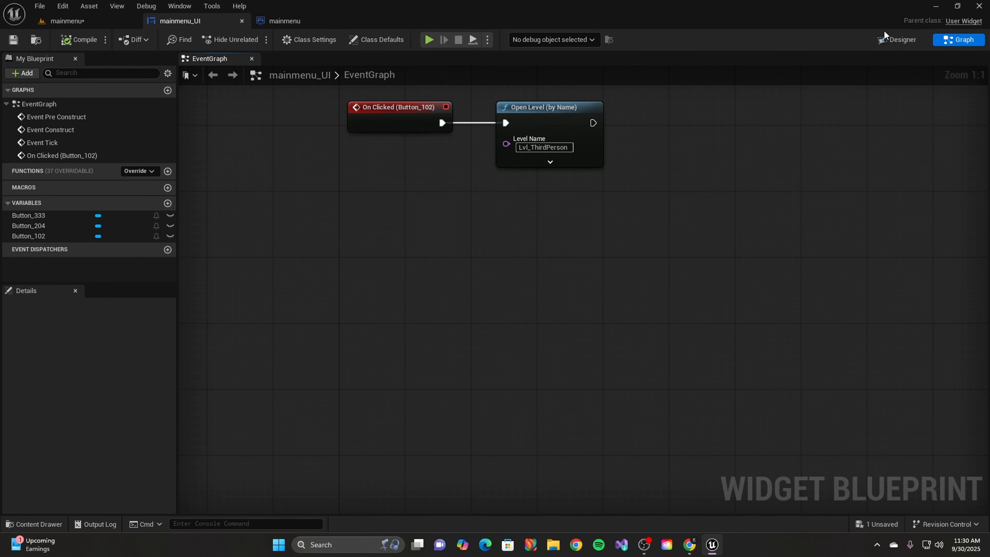
pyautogui.click(897, 40)
pyautogui.moveTo(734, 230); pyautogui.dragTo(689, 213, button='right')
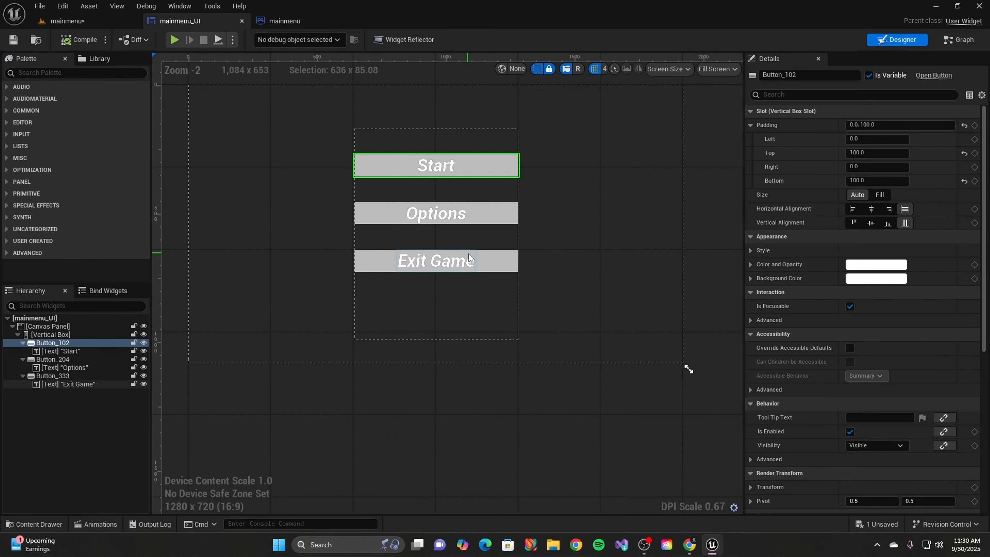
pyautogui.scroll(4, 513, 267)
pyautogui.click(490, 258)
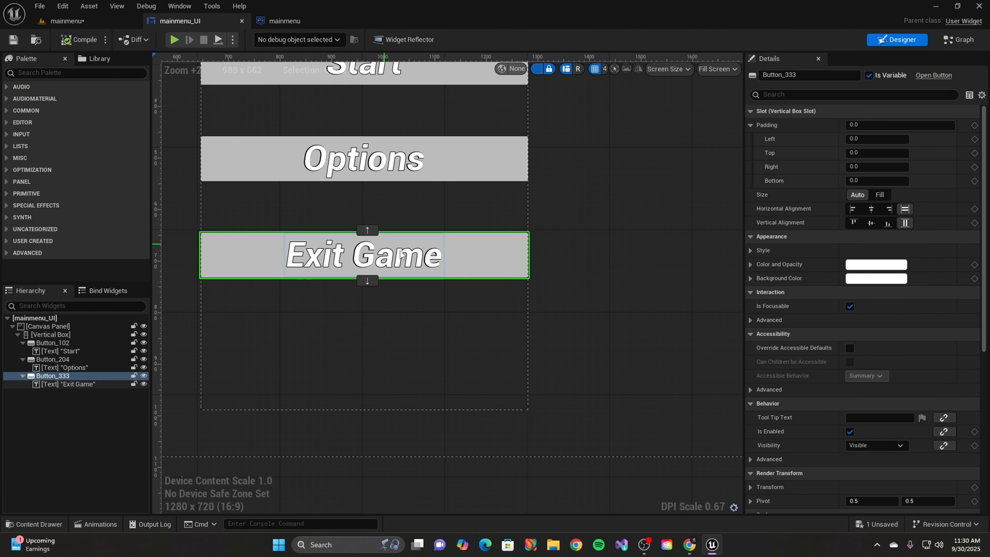
pyautogui.scroll(-4, 821, 383)
pyautogui.scroll(-10, 822, 380)
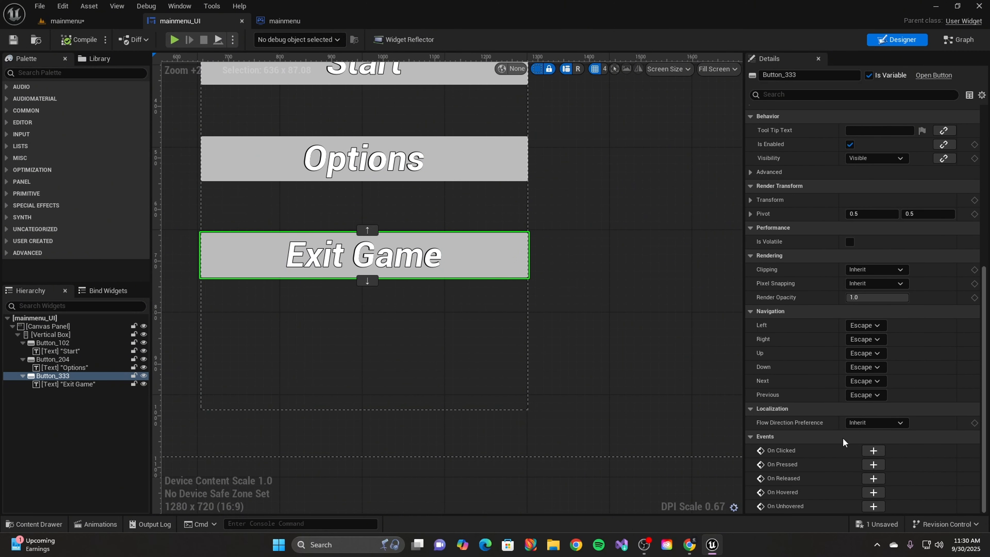
pyautogui.click(874, 451)
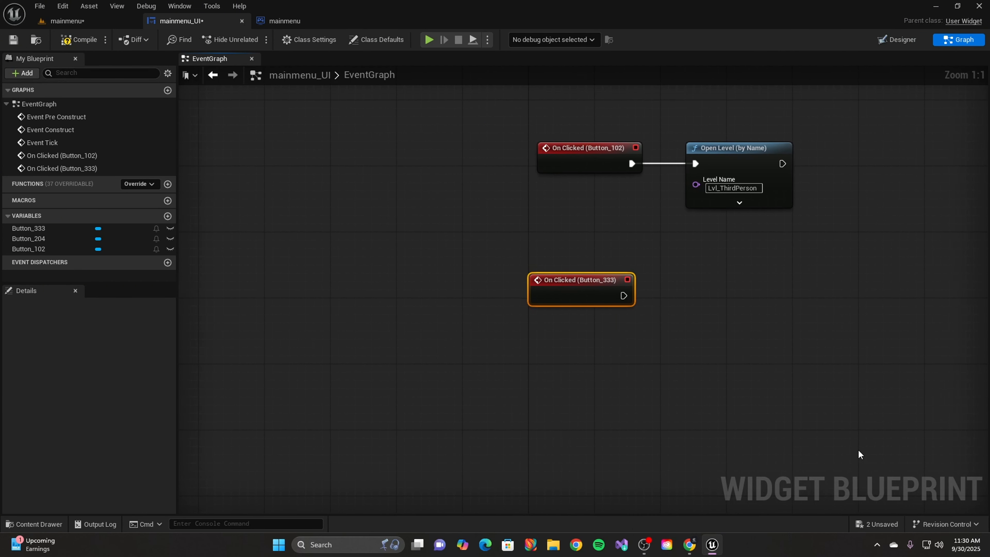
pyautogui.moveTo(836, 329); pyautogui.dragTo(671, 361, button='right')
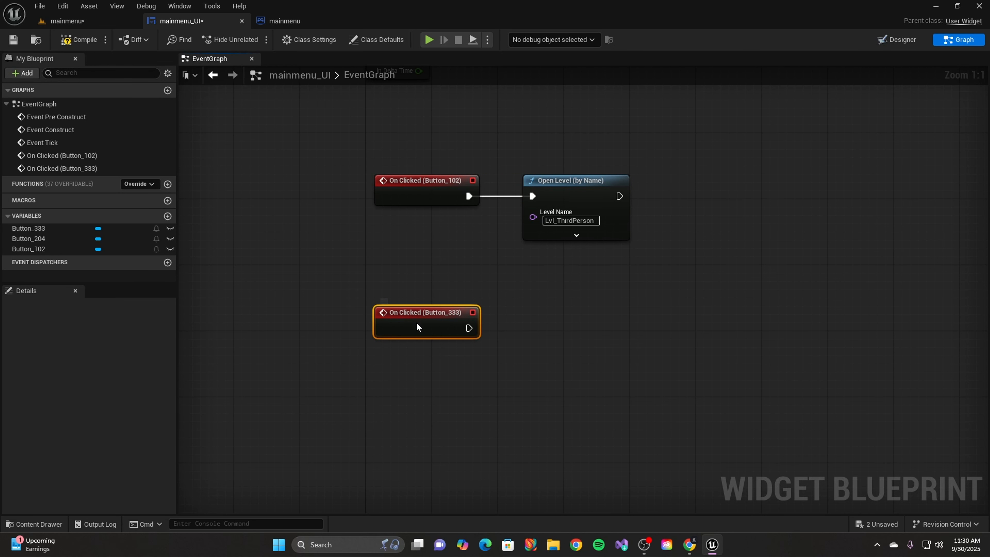
pyautogui.moveTo(442, 325); pyautogui.dragTo(446, 285, button='right')
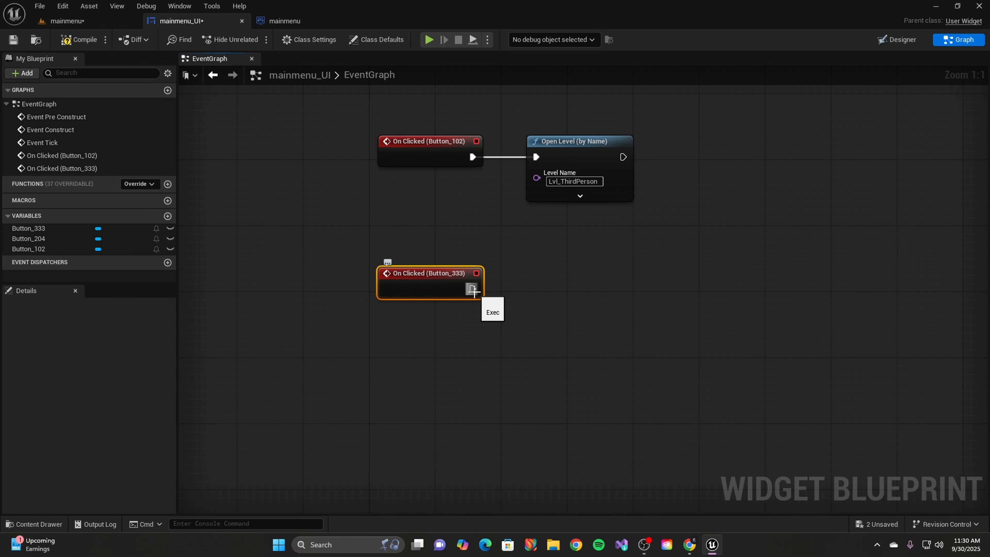
pyautogui.moveTo(479, 292); pyautogui.dragTo(536, 289)
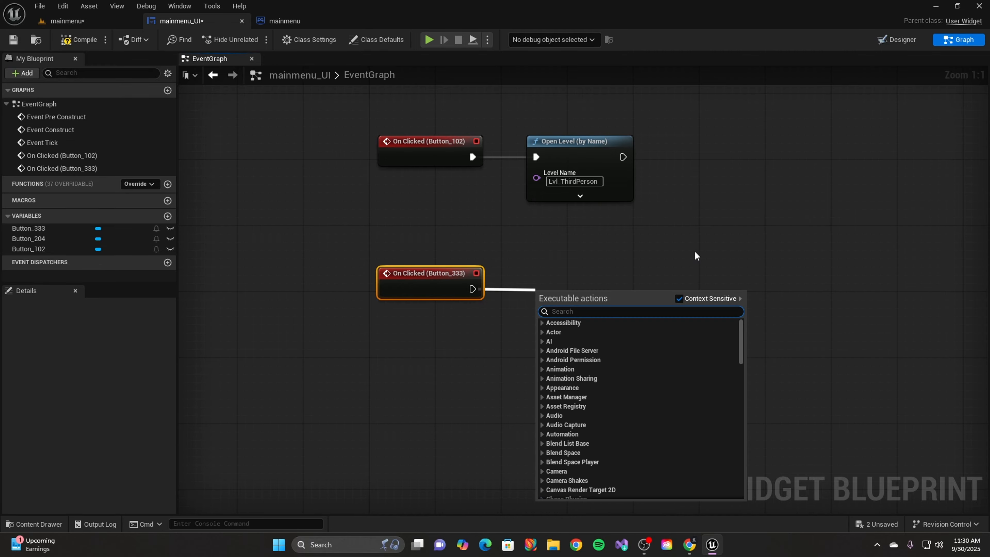
pyautogui.write('open')
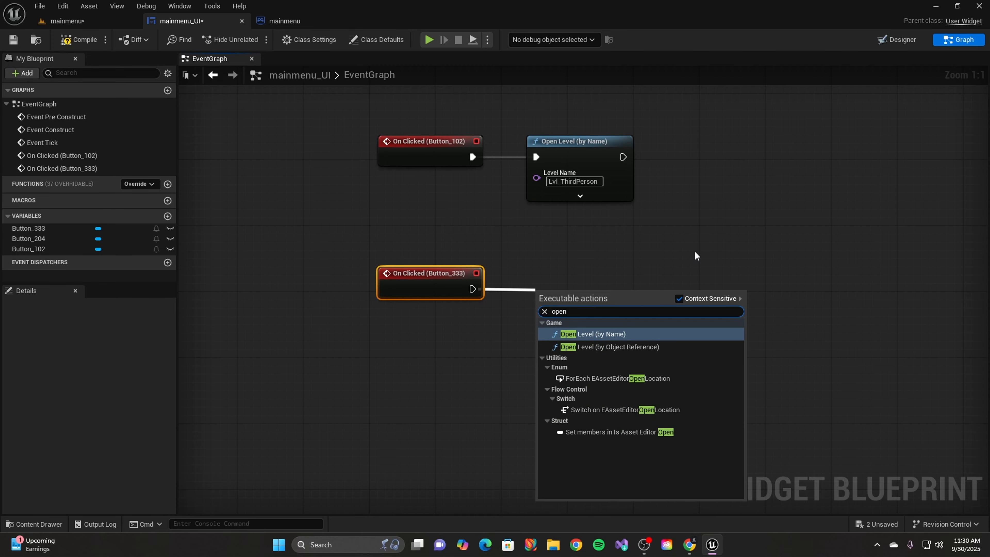
pyautogui.click(639, 333)
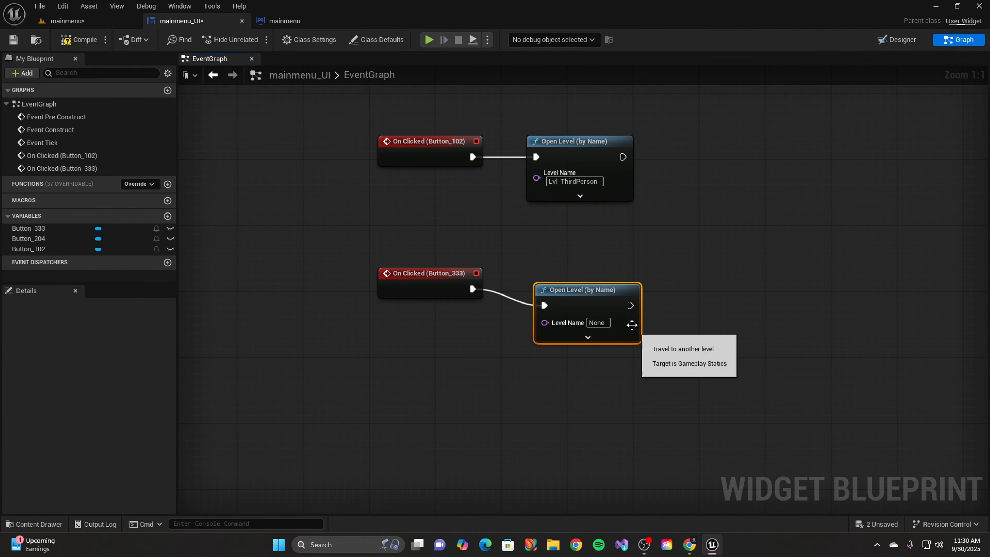
pyautogui.press('Delete')
# - Connect a Quit Game node to the On Clicked (Button_333) event, aligned beside it, and compile and save the widget blueprint
pyautogui.moveTo(473, 289); pyautogui.dragTo(565, 285)
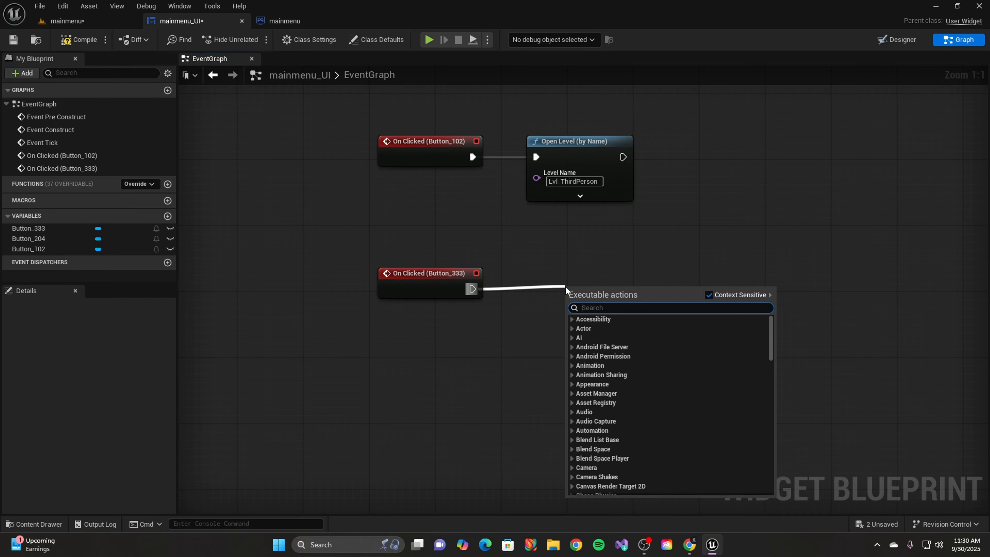
pyautogui.write('quit')
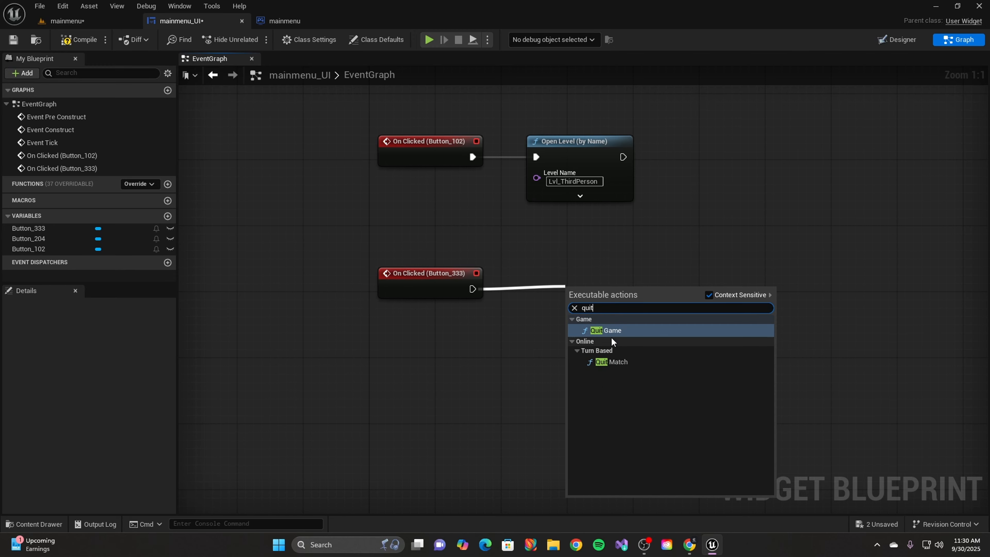
pyautogui.click(606, 330)
pyautogui.moveTo(621, 285); pyautogui.dragTo(605, 270)
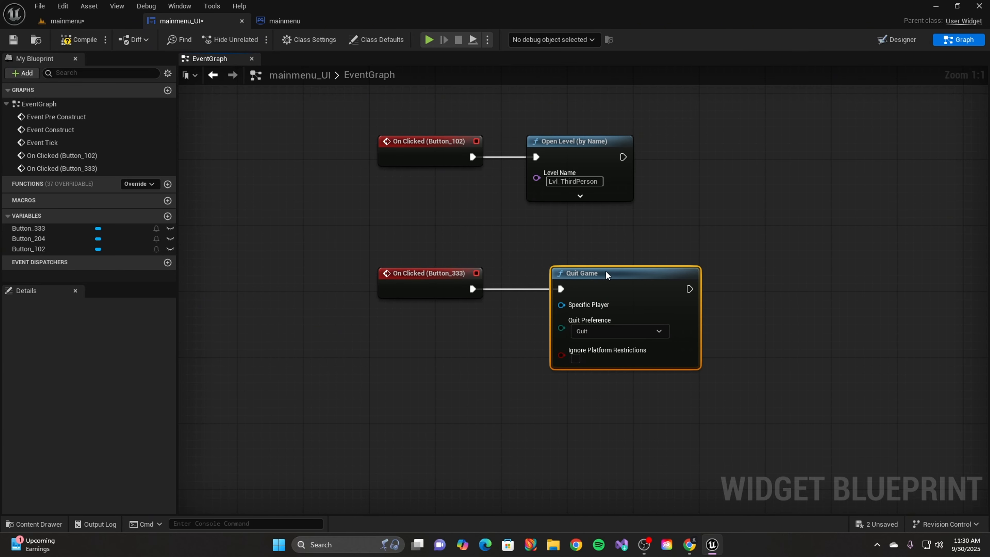
pyautogui.click(77, 39)
pyautogui.click(19, 42)
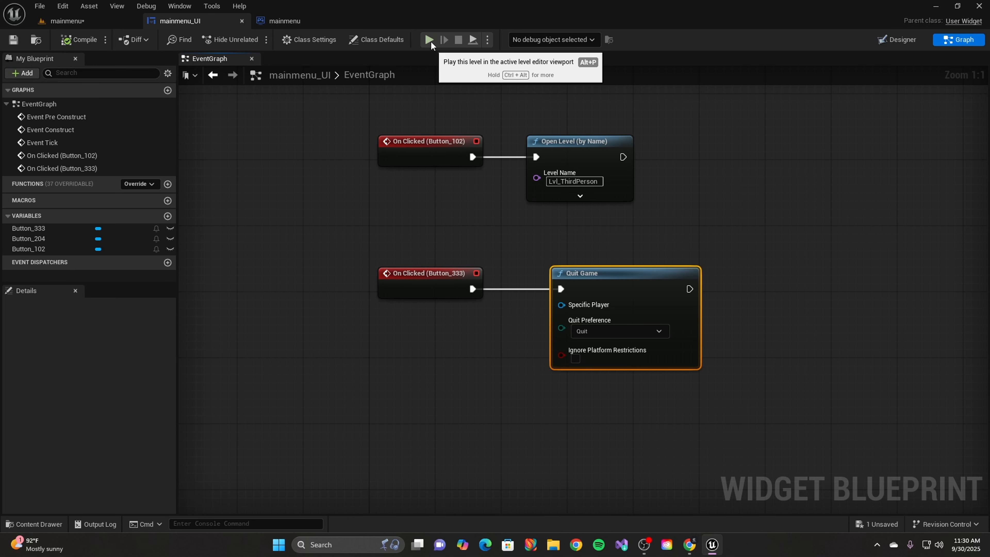
# - Play the menu to test the Start button, close the preview, and play it again to test the Exit Game button
pyautogui.click(430, 40)
pyautogui.moveTo(519, 89)
pyautogui.mouseDown()
pyautogui.moveTo(371, 83)
pyautogui.moveTo(495, 88)
pyautogui.moveTo(529, 76)
pyautogui.mouseUp()
pyautogui.click(519, 195)
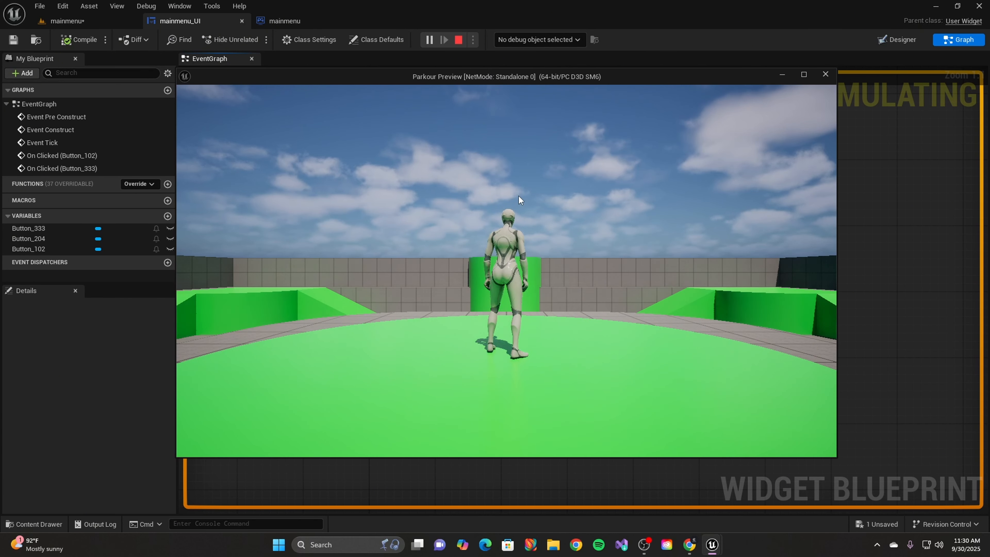
pyautogui.click(825, 74)
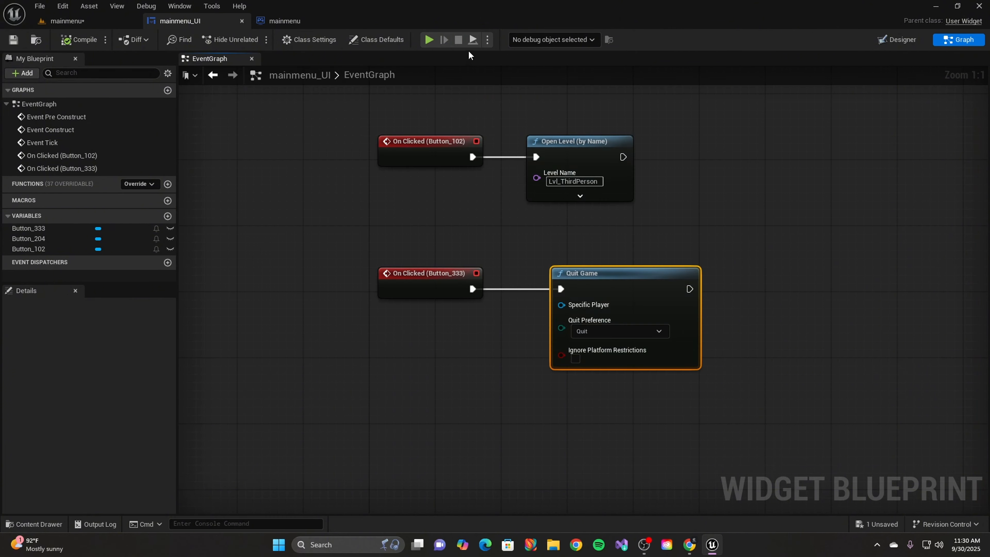
pyautogui.click(429, 39)
pyautogui.click(488, 327)
# - Move the On Clicked (Button_333) event and its Quit Game node lower in the mainmenu_UI event graph
pyautogui.moveTo(436, 276); pyautogui.dragTo(426, 383)
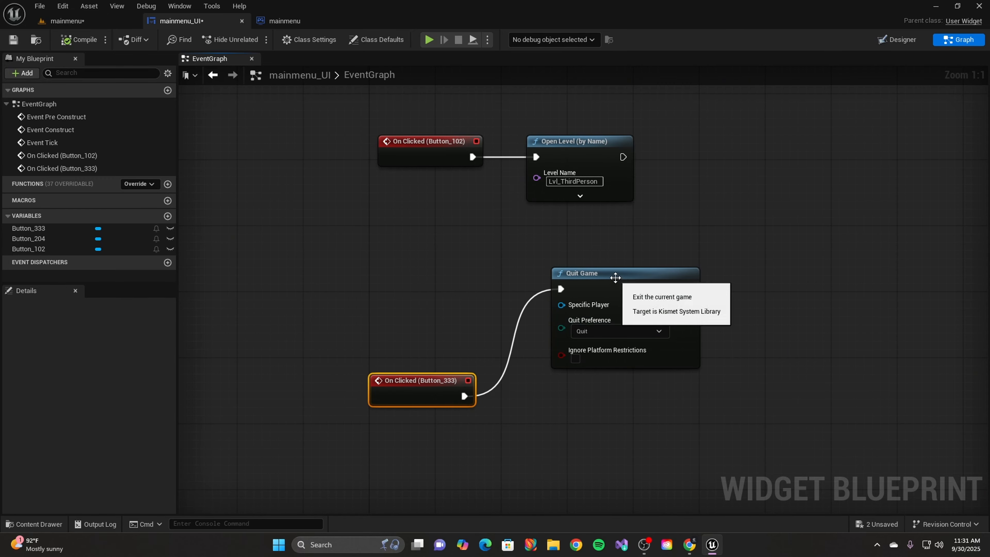
pyautogui.moveTo(614, 276); pyautogui.dragTo(571, 392)
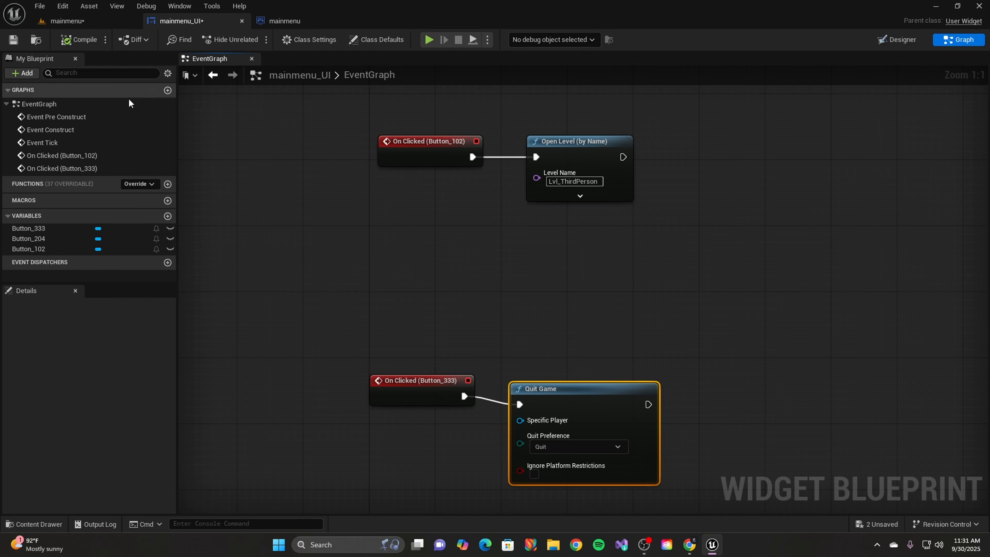
# - Play the mainmenu level to check the cursor, then replay it, use Start, move the character in the opened level, and stop the preview
pyautogui.click(86, 21)
pyautogui.click(256, 39)
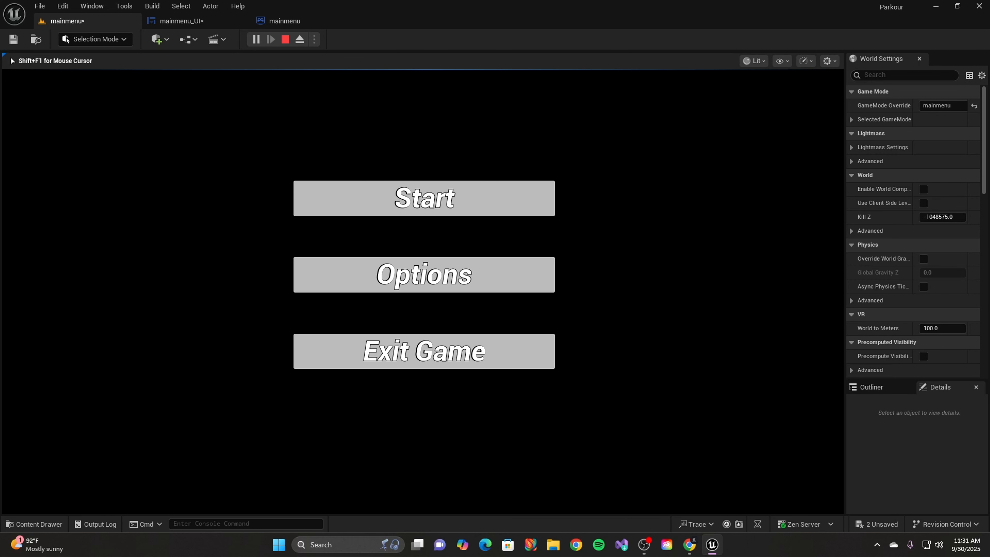
pyautogui.hotkey('shift', 'F1')
pyautogui.click(285, 39)
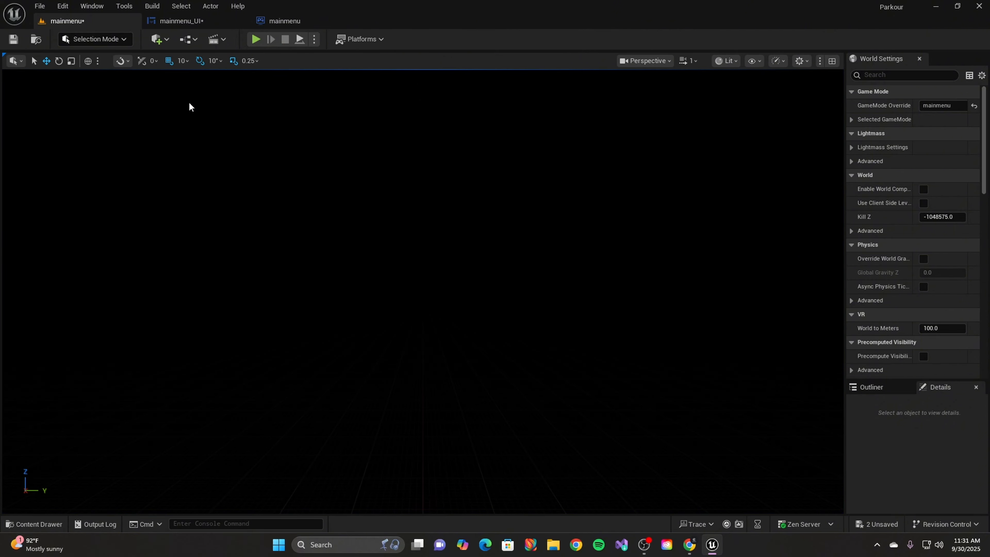
pyautogui.click(256, 39)
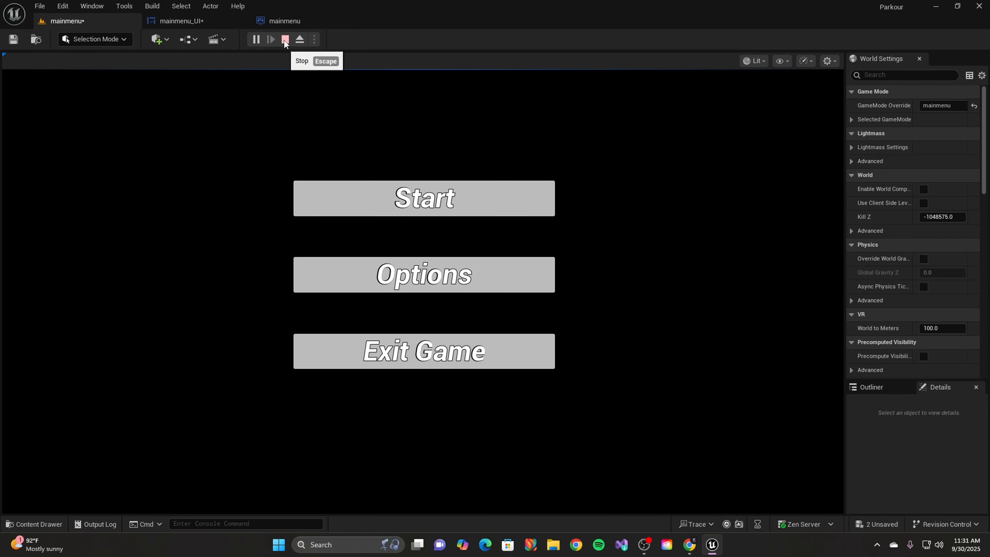
pyautogui.click(376, 206)
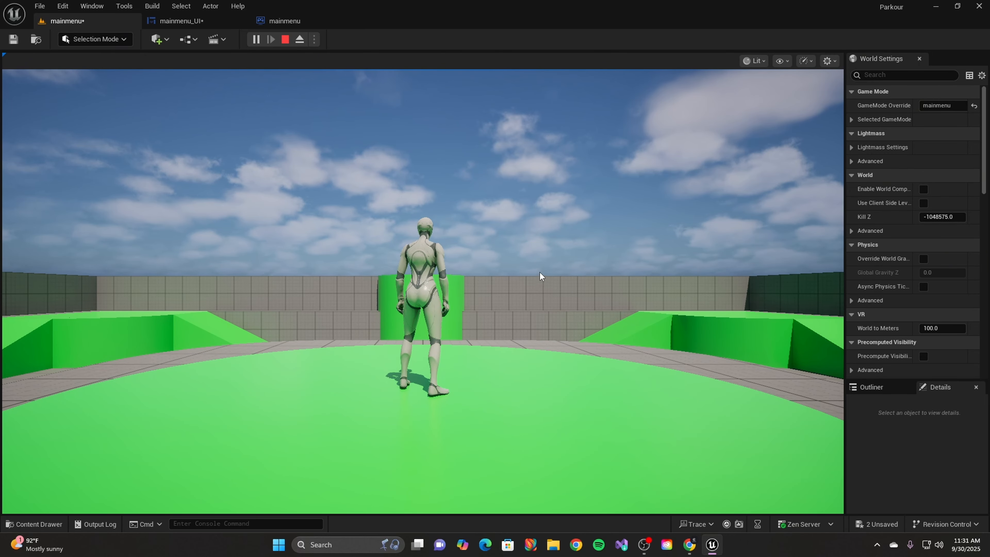
pyautogui.click(539, 263)
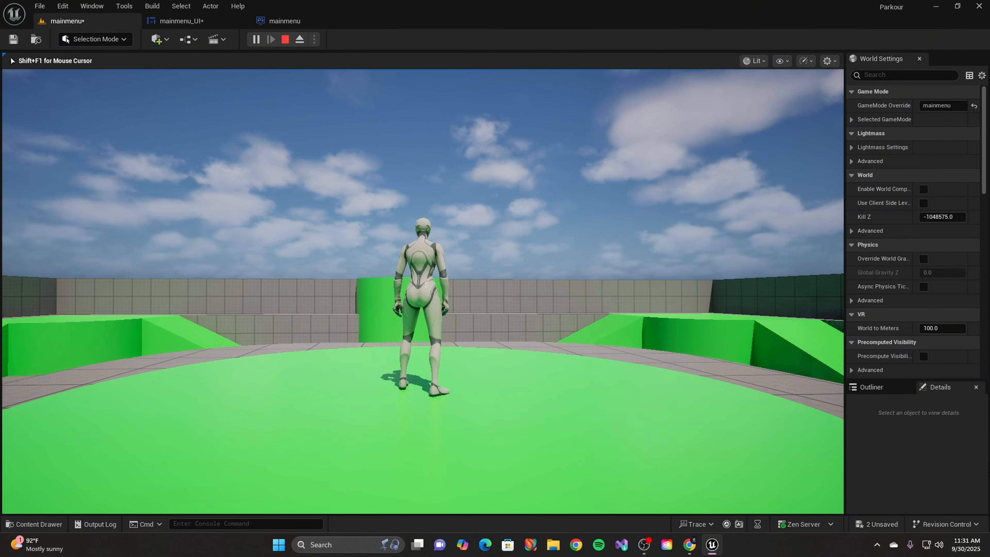
pyautogui.press('space')
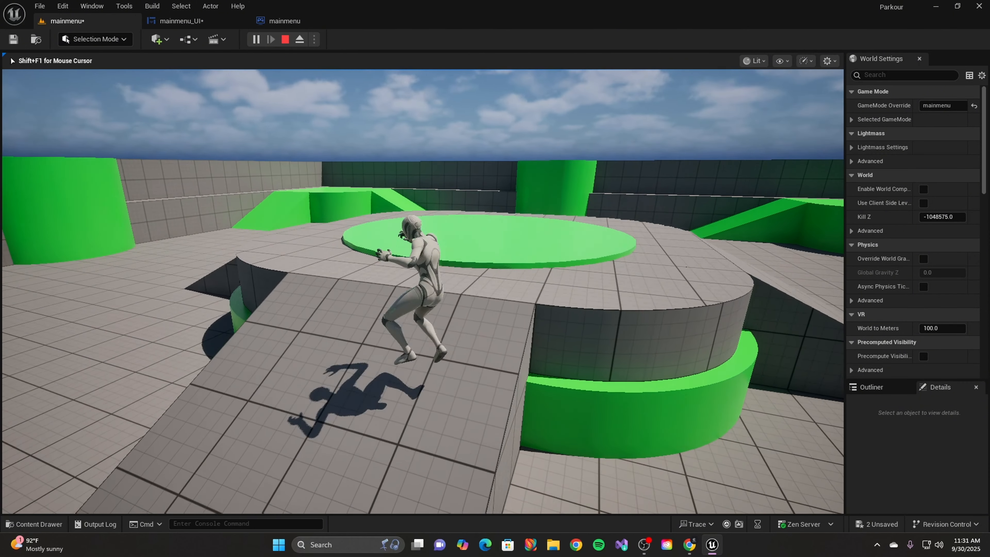
pyautogui.press('Escape')
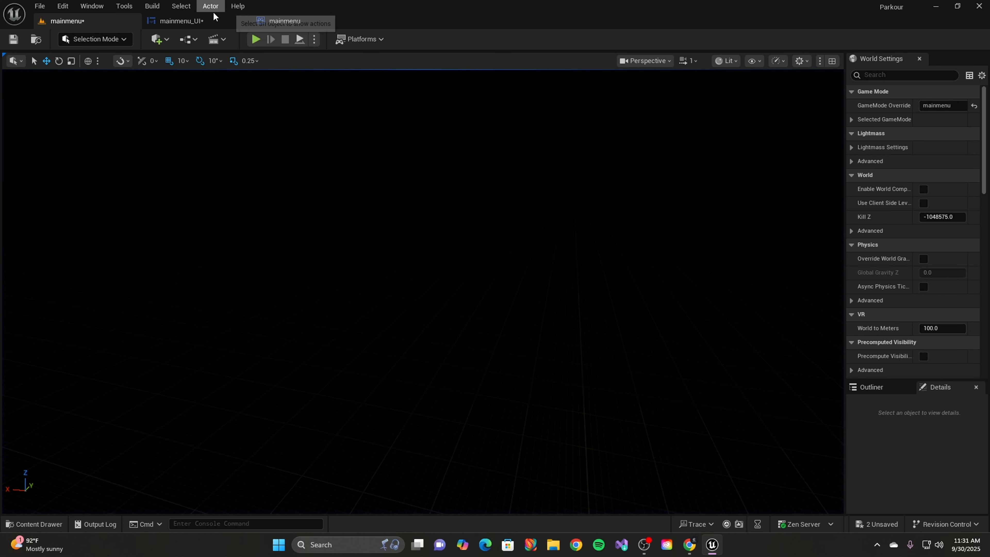
# - In the mainmenu_UI graph, move the Button_333 and Button_102 click-event node groups down to free space below Event Construct
pyautogui.click(184, 20)
pyautogui.moveTo(270, 250); pyautogui.dragTo(453, 415)
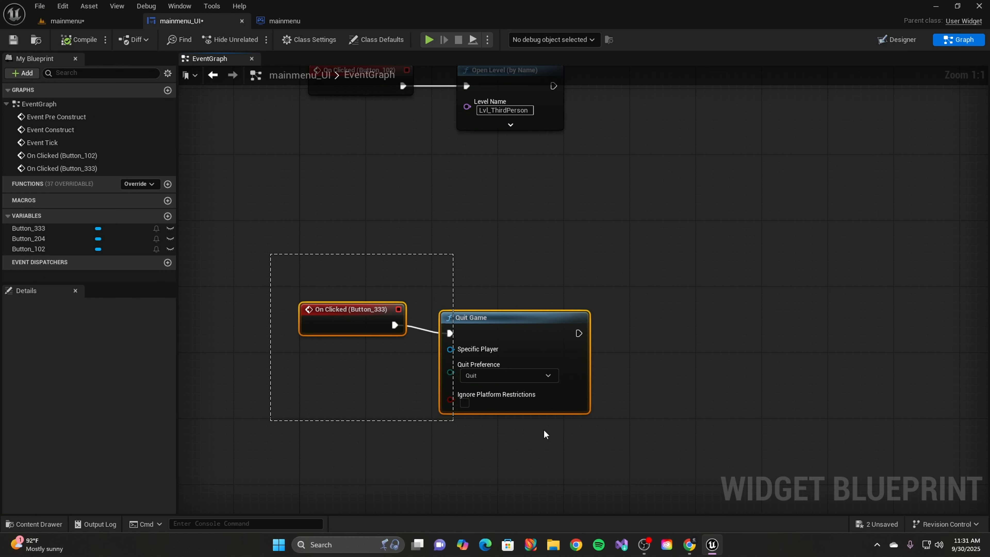
pyautogui.moveTo(372, 329); pyautogui.dragTo(381, 379)
pyautogui.moveTo(481, 367); pyautogui.dragTo(481, 362)
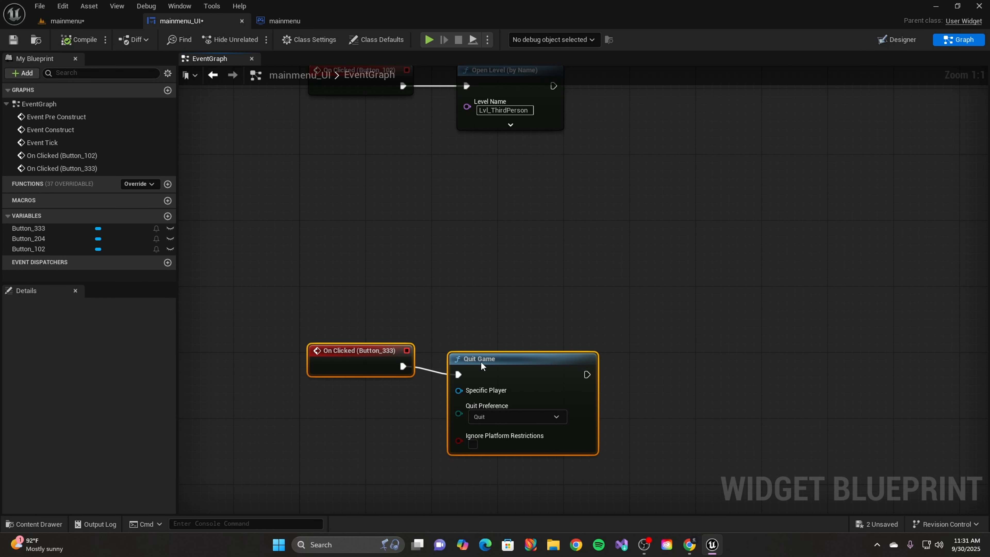
pyautogui.moveTo(469, 137); pyautogui.dragTo(489, 464, button='right')
pyautogui.moveTo(405, 405); pyautogui.dragTo(409, 448)
pyautogui.moveTo(505, 402); pyautogui.dragTo(504, 442)
pyautogui.moveTo(505, 442); pyautogui.dragTo(475, 471, button='right')
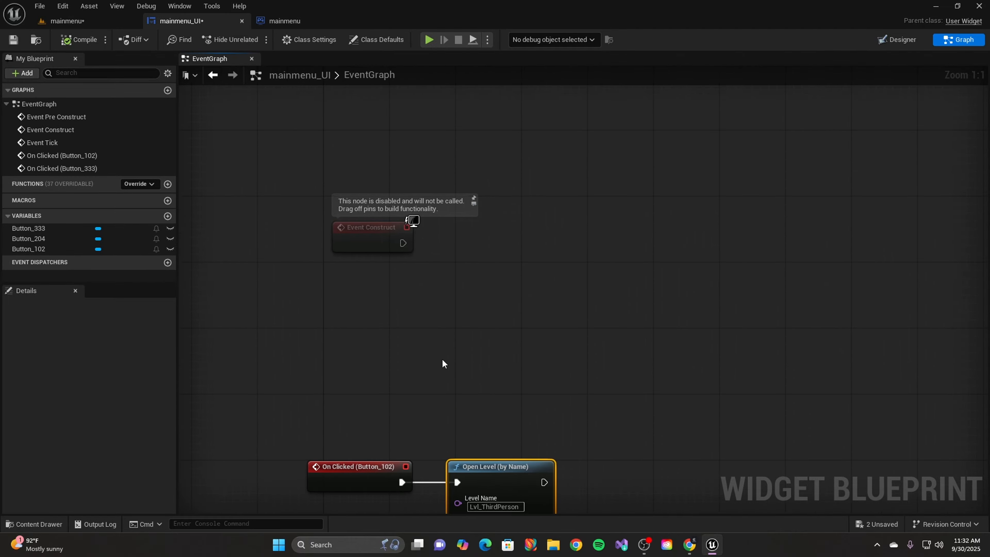
pyautogui.rightClick(386, 311)
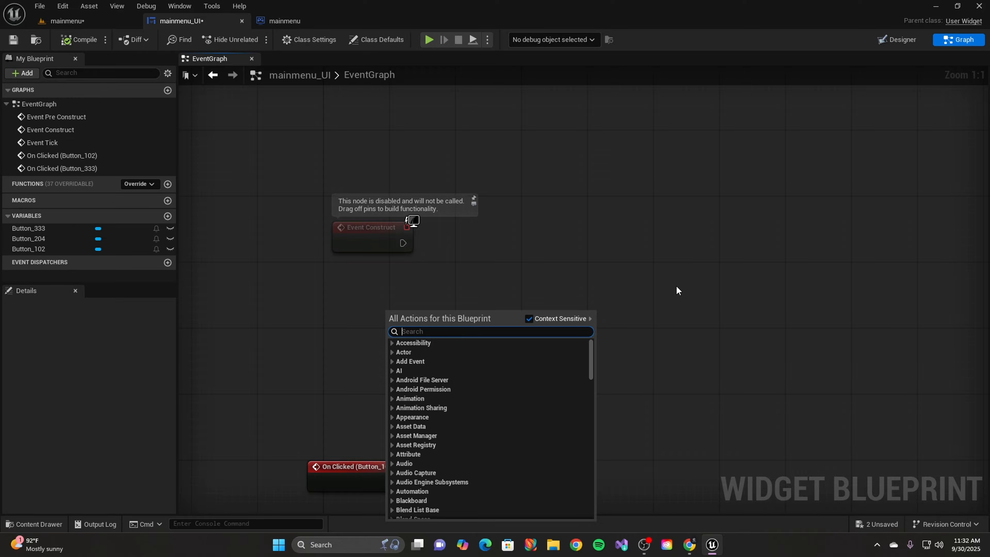
pyautogui.click(366, 244)
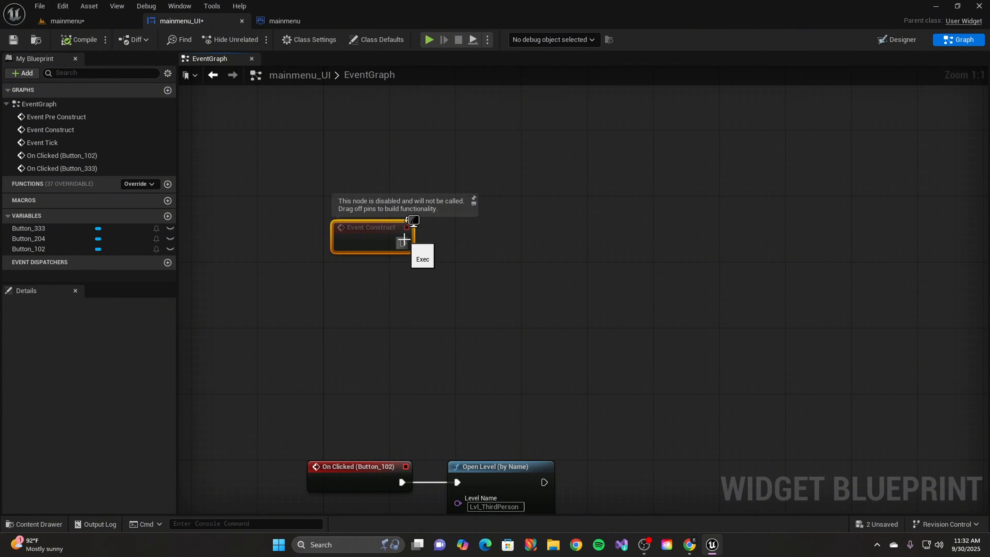
pyautogui.moveTo(403, 238); pyautogui.dragTo(475, 242)
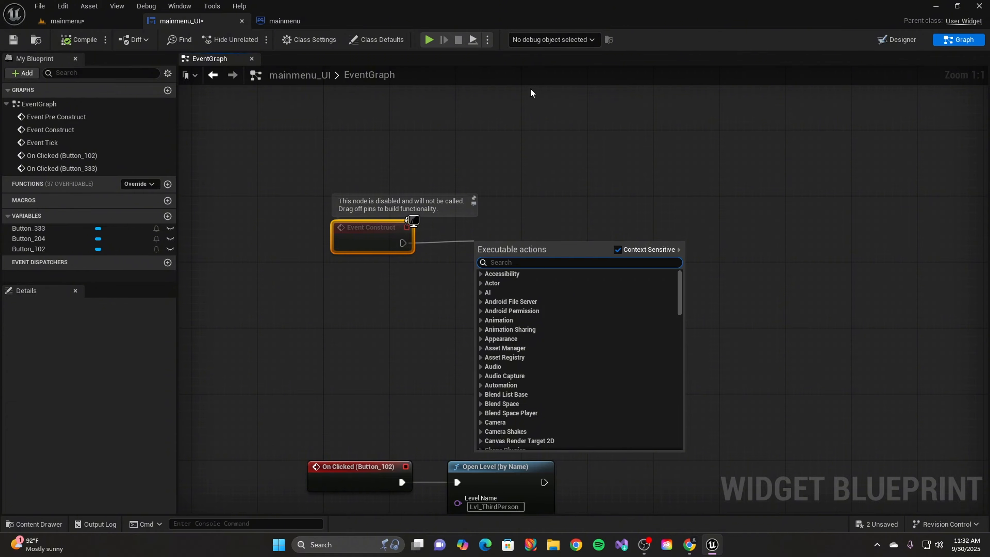
pyautogui.click(545, 220)
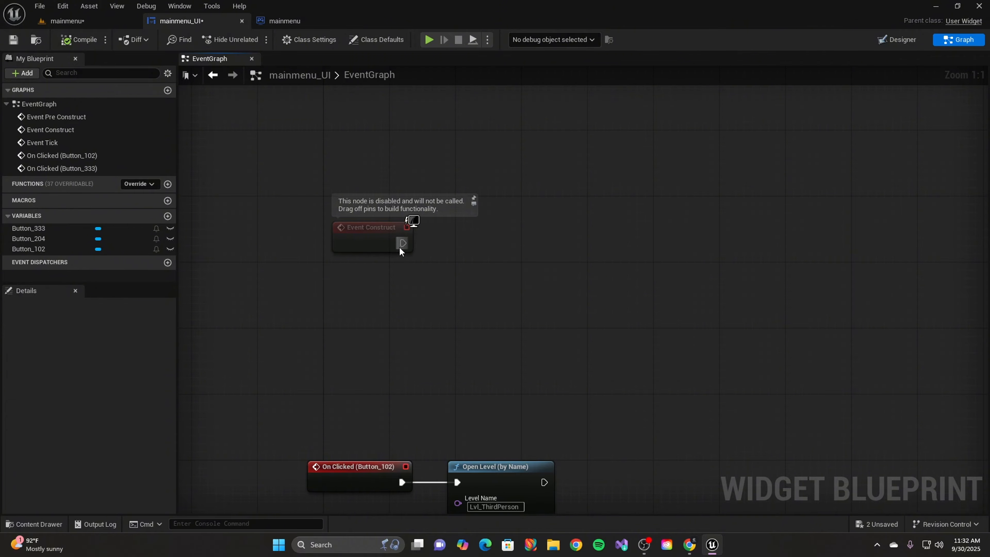
# - Add a Get Player Controller node and place it below the Event Construct node
pyautogui.rightClick(412, 285)
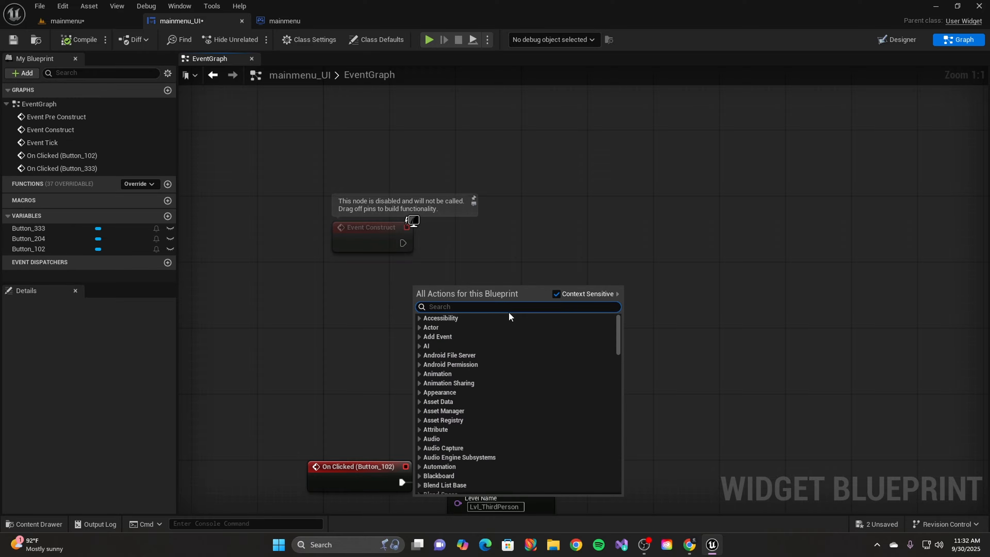
pyautogui.write('get')
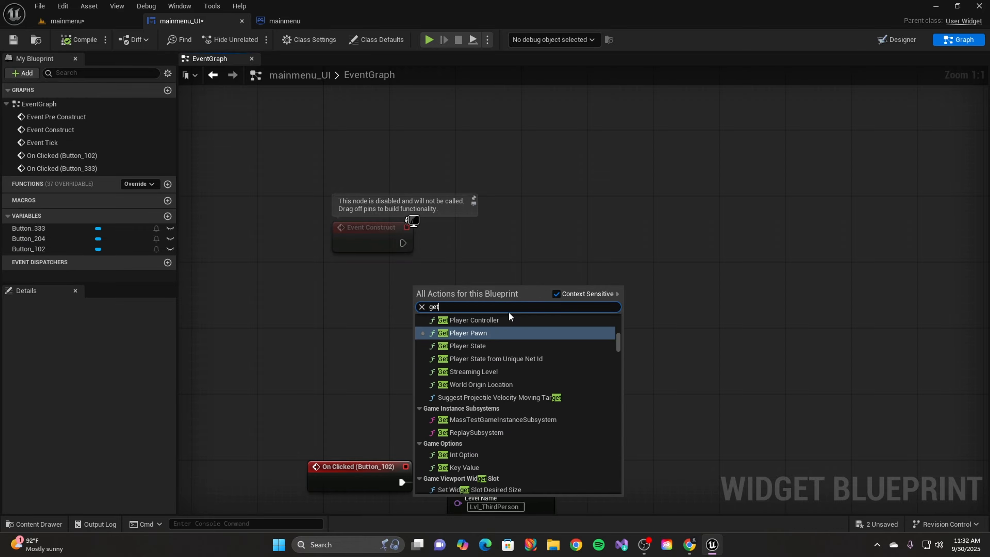
pyautogui.write(' player')
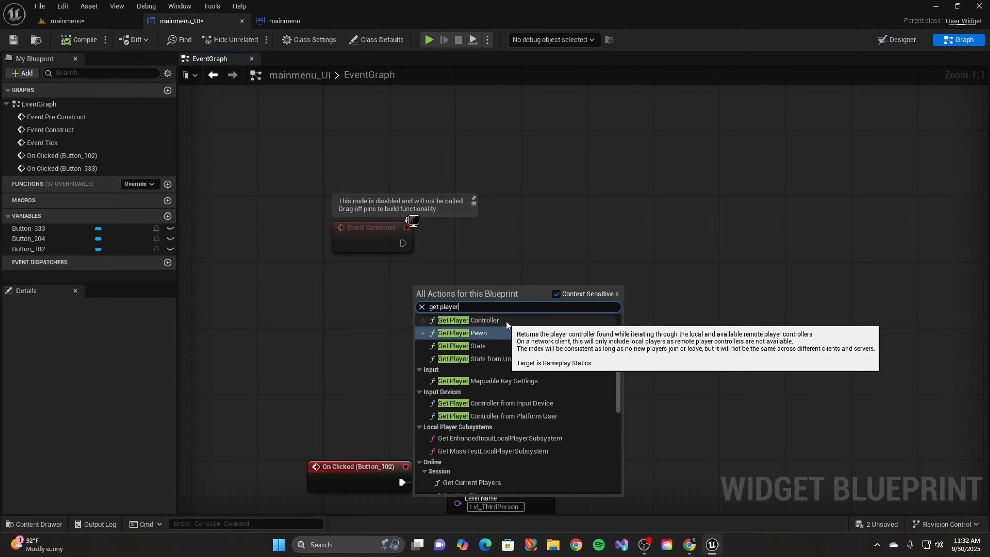
pyautogui.click(506, 321)
pyautogui.moveTo(483, 288); pyautogui.dragTo(375, 297)
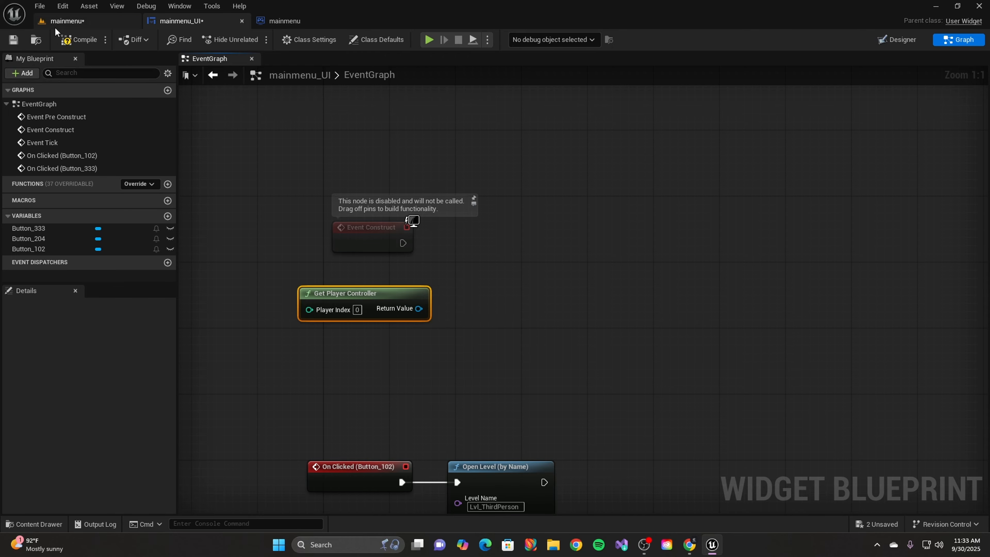
# - Add a Set Show Mouse Cursor node from Get Player Controller's return value and connect Event Construct's execution output to it
pyautogui.click(64, 20)
pyautogui.click(202, 22)
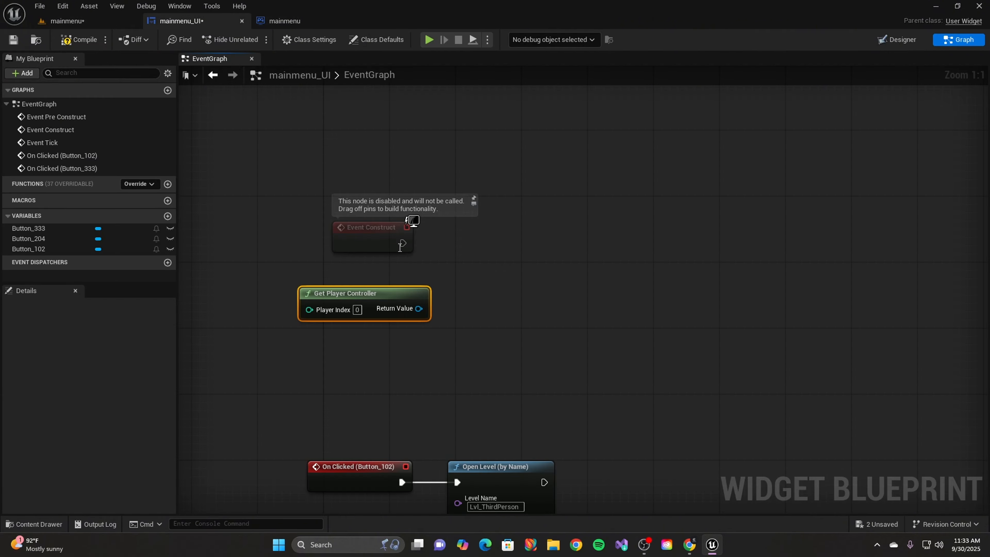
pyautogui.moveTo(417, 309); pyautogui.dragTo(536, 242)
pyautogui.write('show mo')
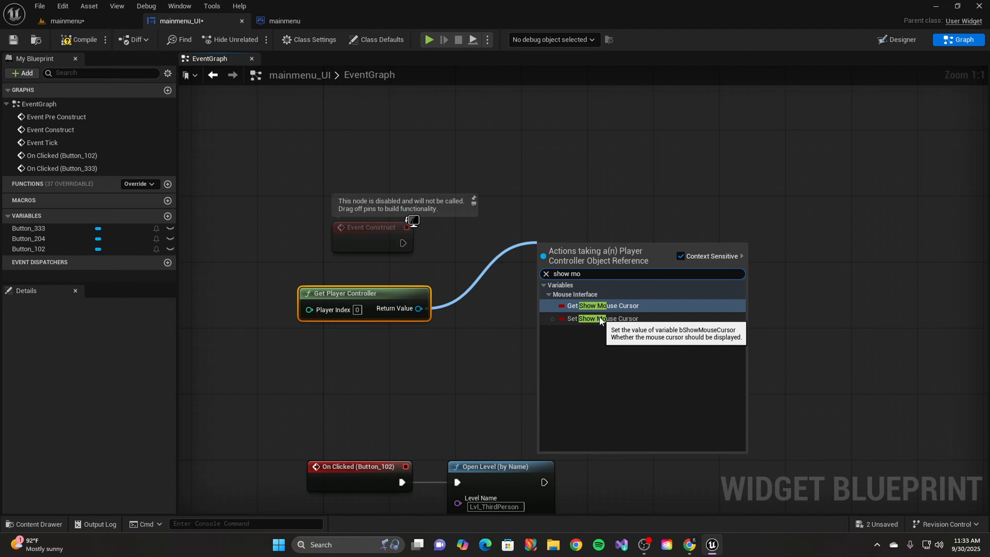
pyautogui.click(597, 318)
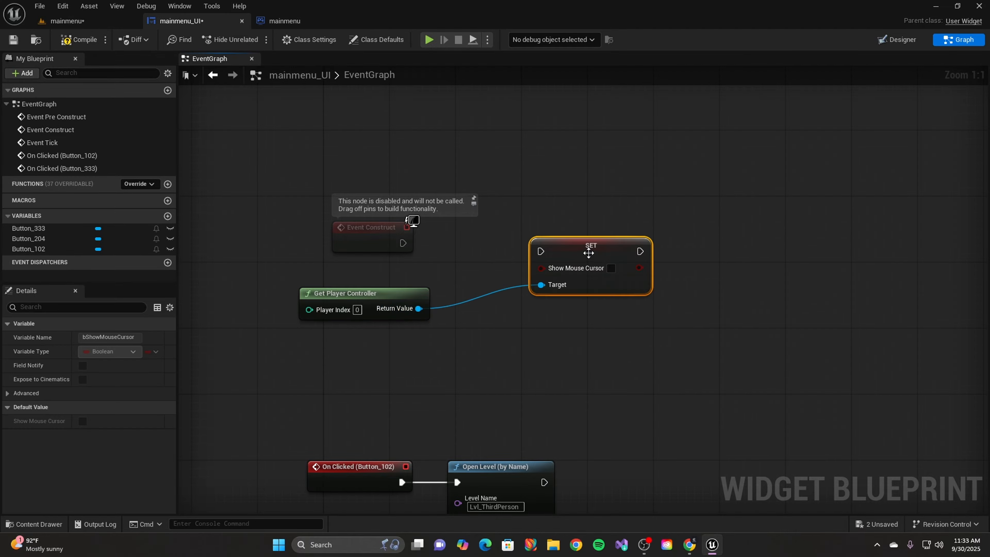
pyautogui.moveTo(590, 249); pyautogui.dragTo(557, 236)
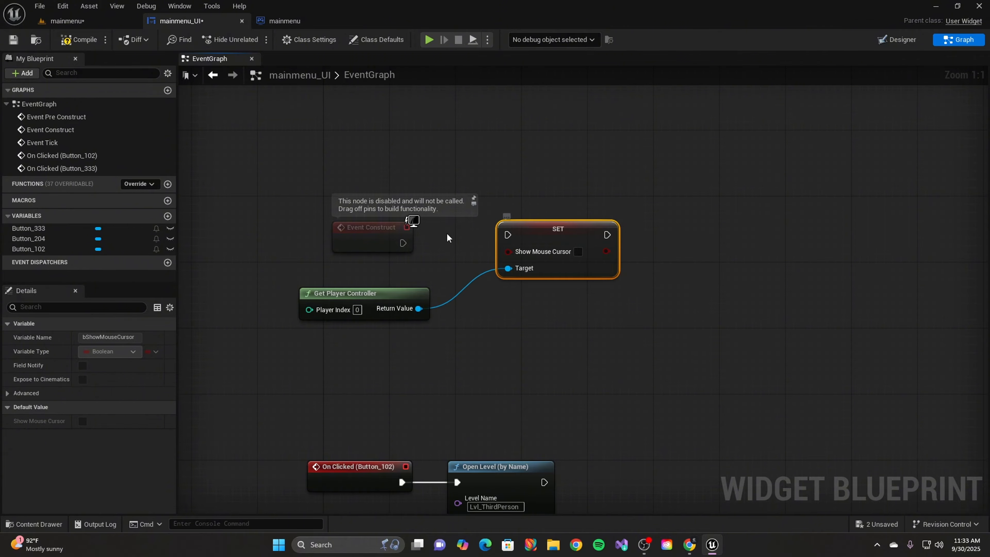
pyautogui.moveTo(402, 242); pyautogui.dragTo(539, 241)
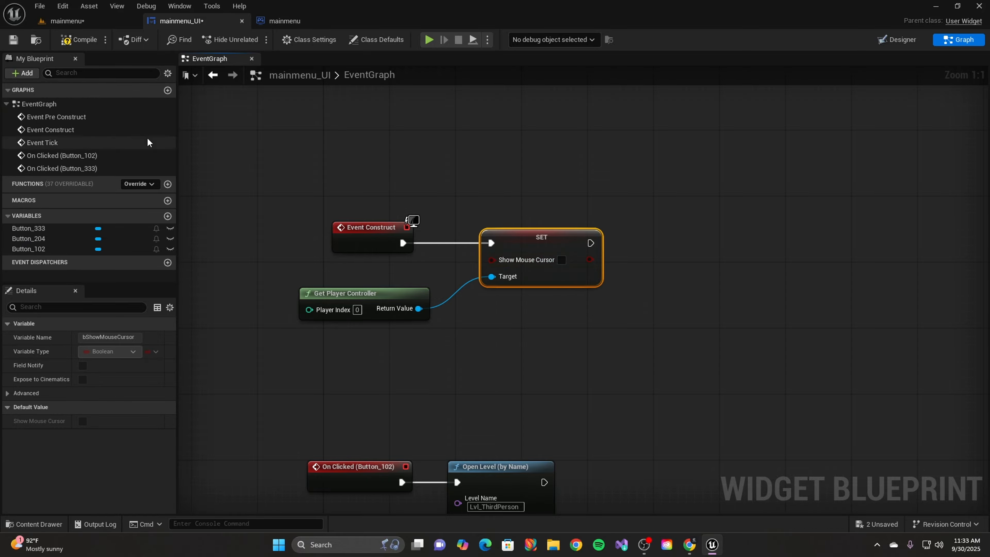
# - Enable Show Mouse Cursor on the SET node and compile the mainmenu_UI widget blueprint
pyautogui.moveTo(260, 189); pyautogui.dragTo(678, 345)
pyautogui.click(224, 189)
pyautogui.click(73, 21)
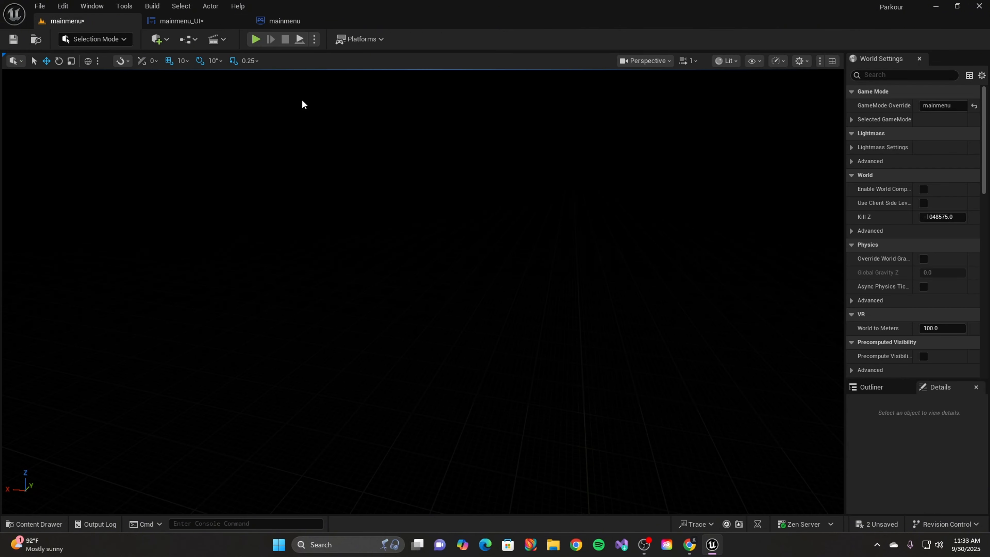
pyautogui.click(178, 22)
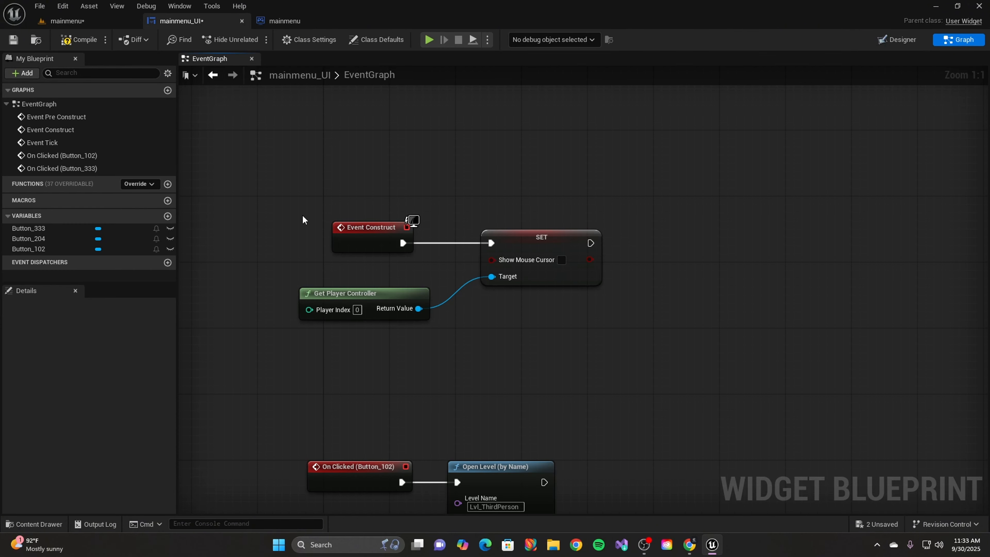
pyautogui.click(560, 260)
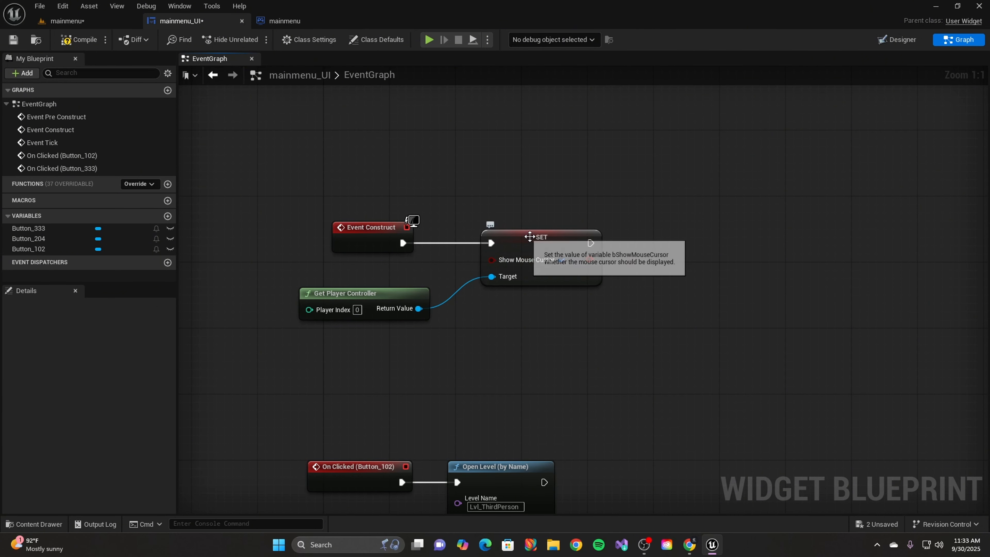
pyautogui.click(530, 237)
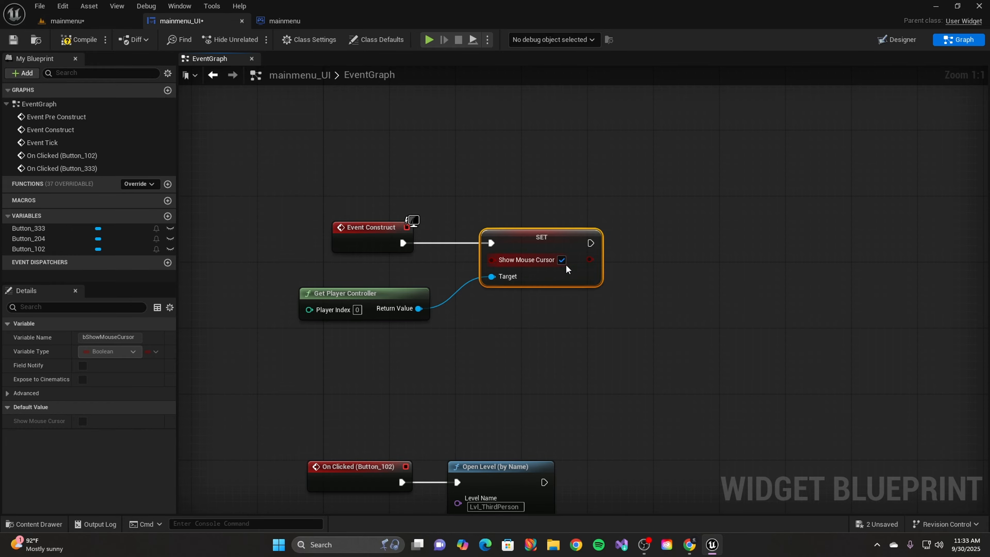
pyautogui.click(79, 40)
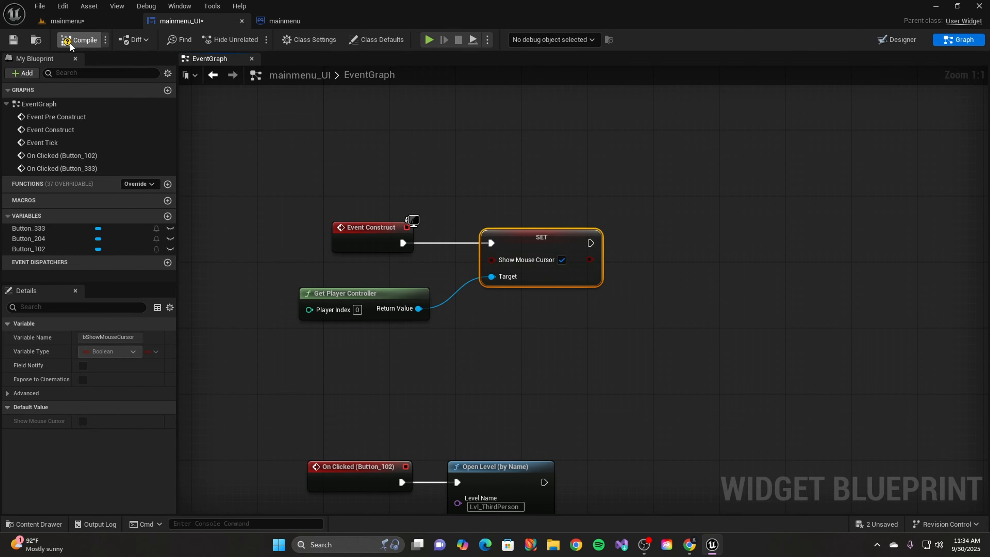
# - Play the mainmenu level to check that the mouse cursor shows over the menu, and stop the preview
pyautogui.moveTo(570, 218); pyautogui.dragTo(512, 202, button='right')
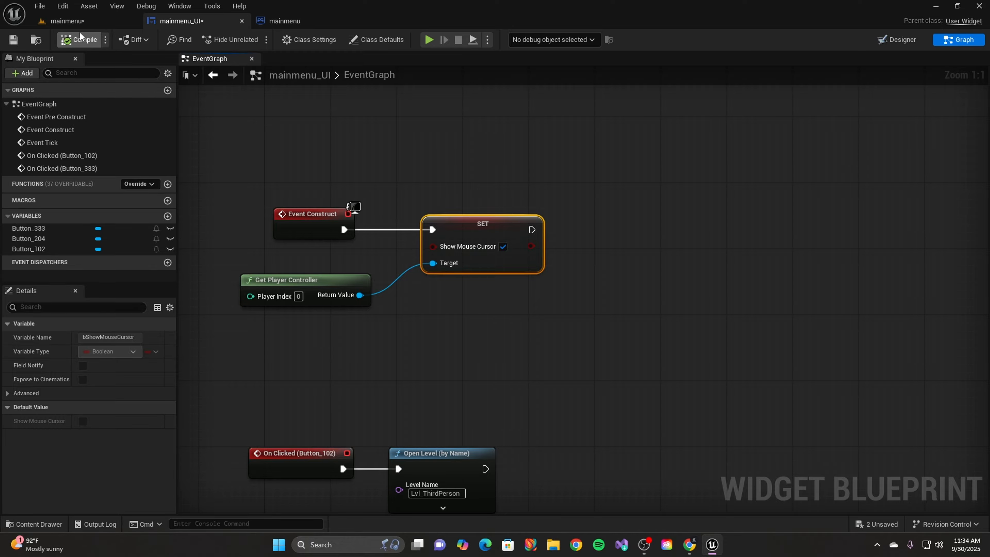
pyautogui.click(64, 22)
pyautogui.click(254, 39)
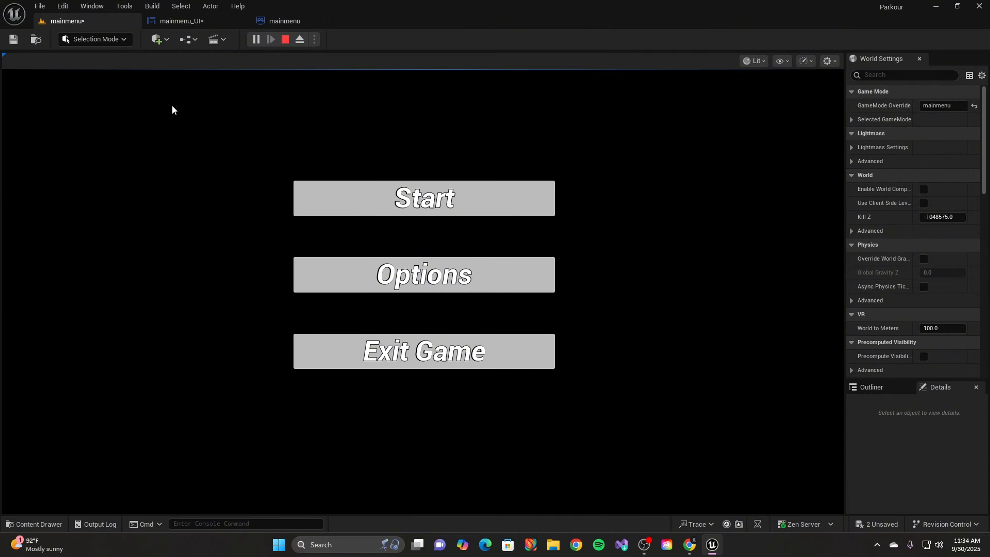
pyautogui.click(285, 39)
# - Move the Get Player Controller node lower beneath Event Construct in the mainmenu_UI event graph
pyautogui.click(284, 20)
pyautogui.click(177, 25)
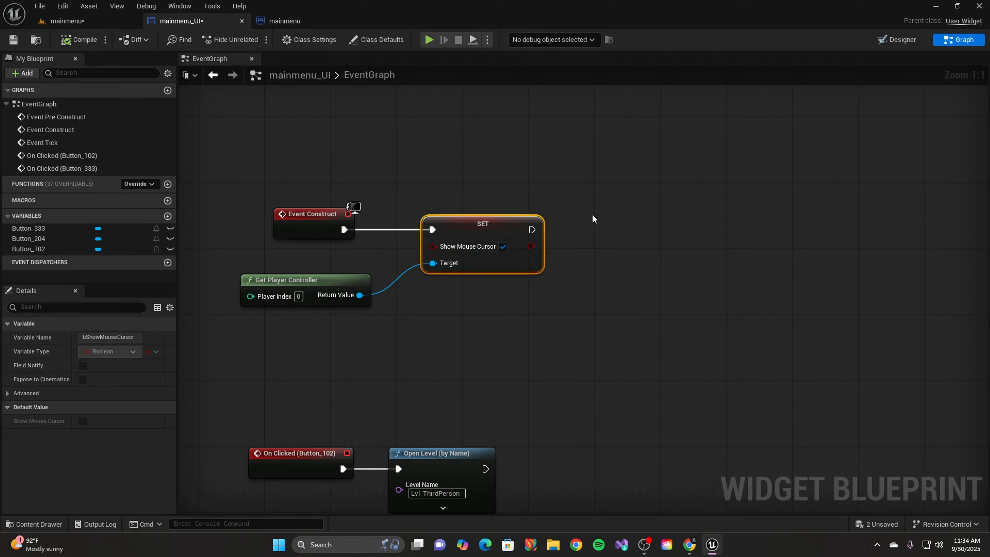
pyautogui.moveTo(619, 234); pyautogui.dragTo(565, 228, button='right')
pyautogui.moveTo(253, 270); pyautogui.dragTo(259, 303)
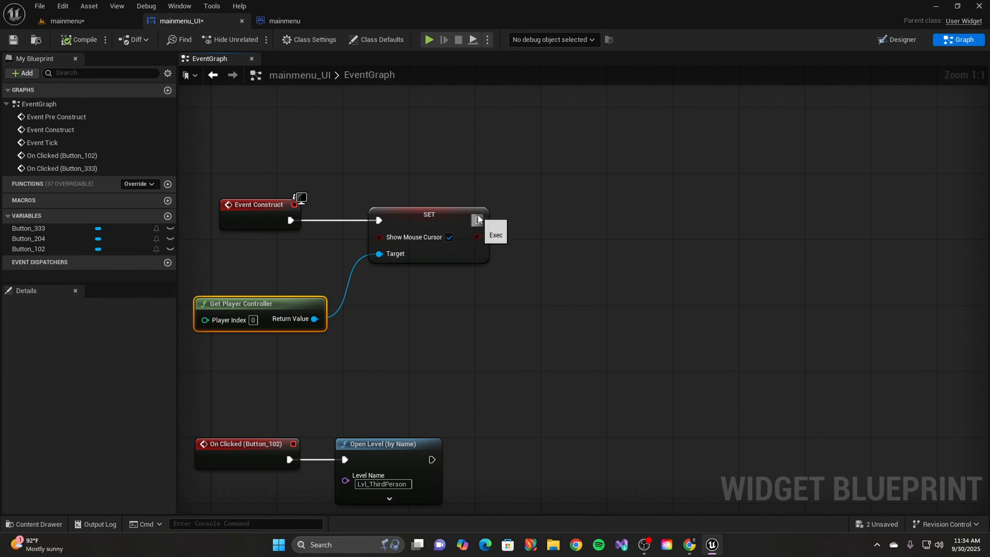
# - Add a Set Input Mode UI Only node from the SET node's execution output, line it up with SET, and compile
pyautogui.moveTo(478, 220); pyautogui.dragTo(556, 210)
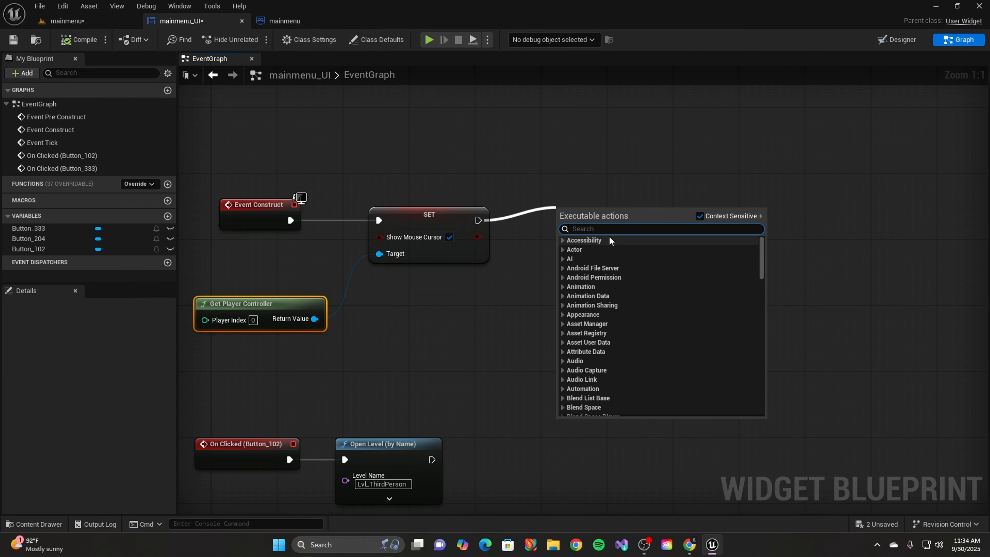
pyautogui.write('set')
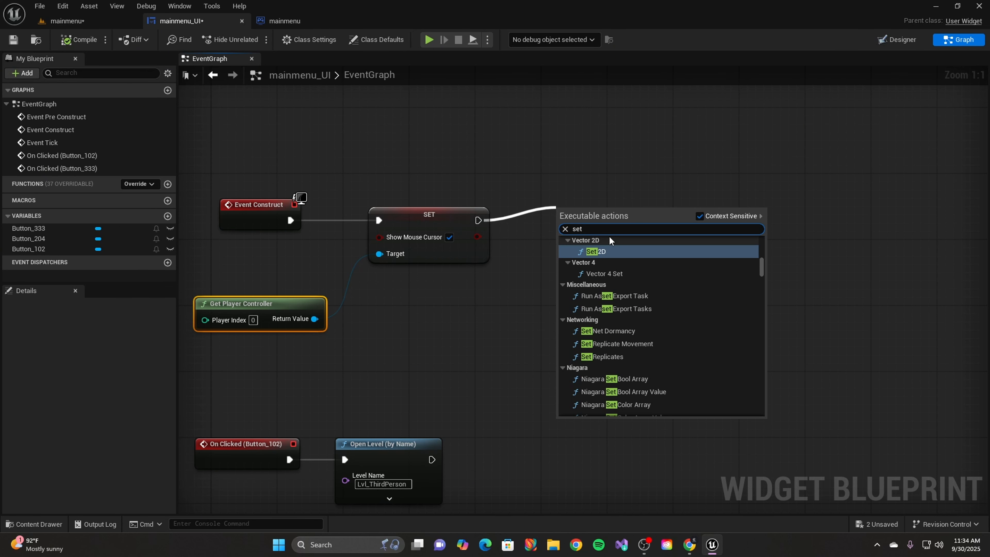
pyautogui.write(' input')
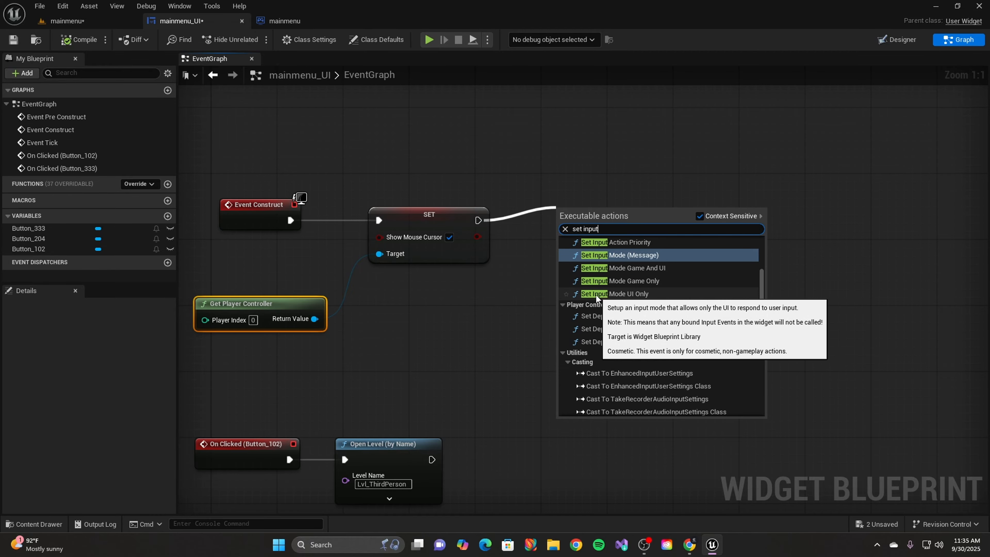
pyautogui.click(634, 293)
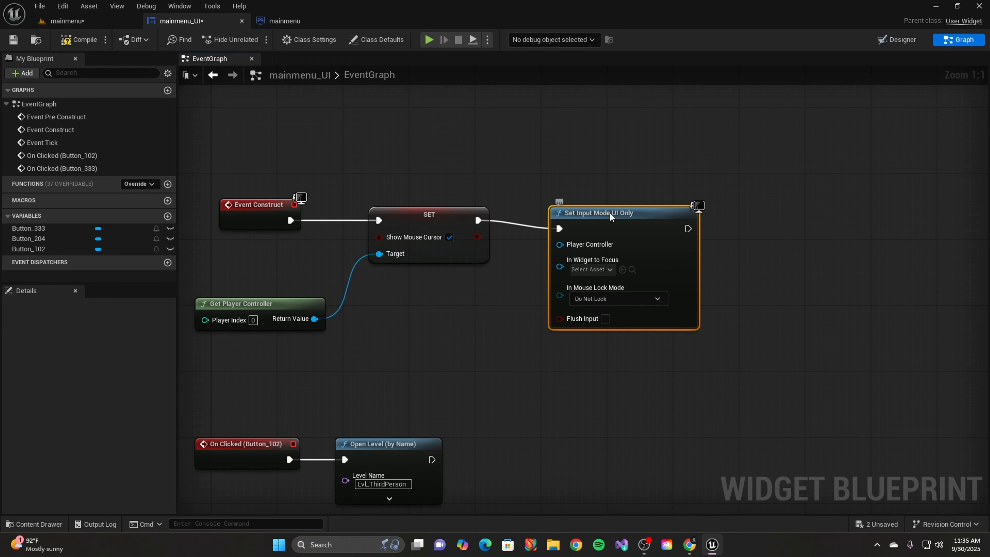
pyautogui.moveTo(609, 212); pyautogui.dragTo(595, 202)
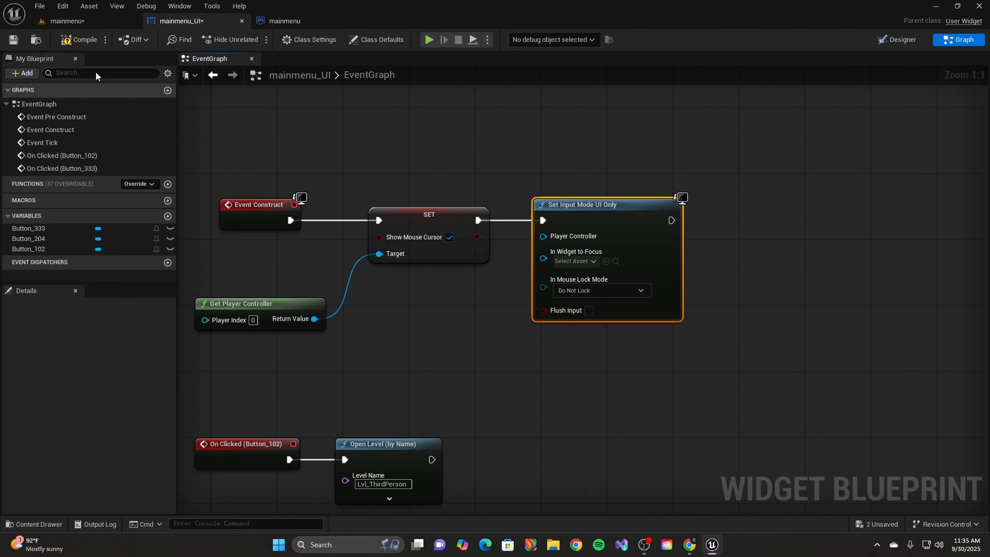
pyautogui.click(79, 39)
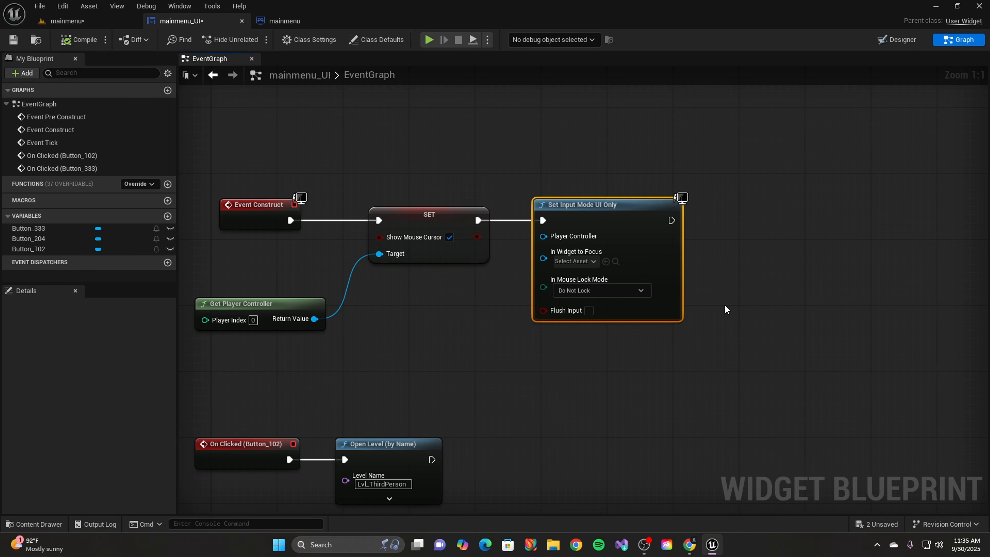
# - Connect Get Player Controller's return value to Set Input Mode UI Only's Player Controller input, then shift the whole Event Construct group up and compile
pyautogui.moveTo(315, 318); pyautogui.dragTo(548, 238)
pyautogui.scroll(-1, 317, 166)
pyautogui.moveTo(215, 174); pyautogui.dragTo(657, 349)
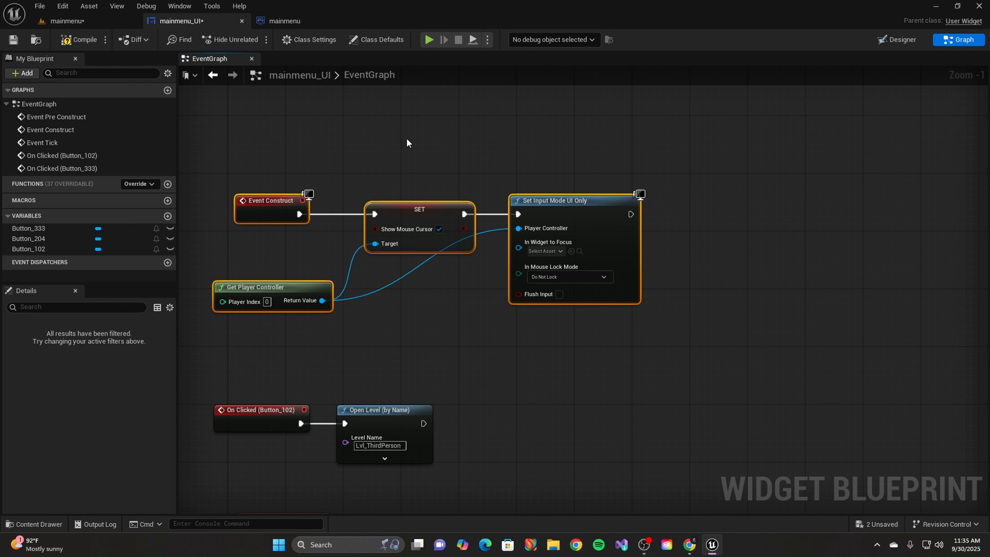
pyautogui.moveTo(183, 177); pyautogui.dragTo(756, 390)
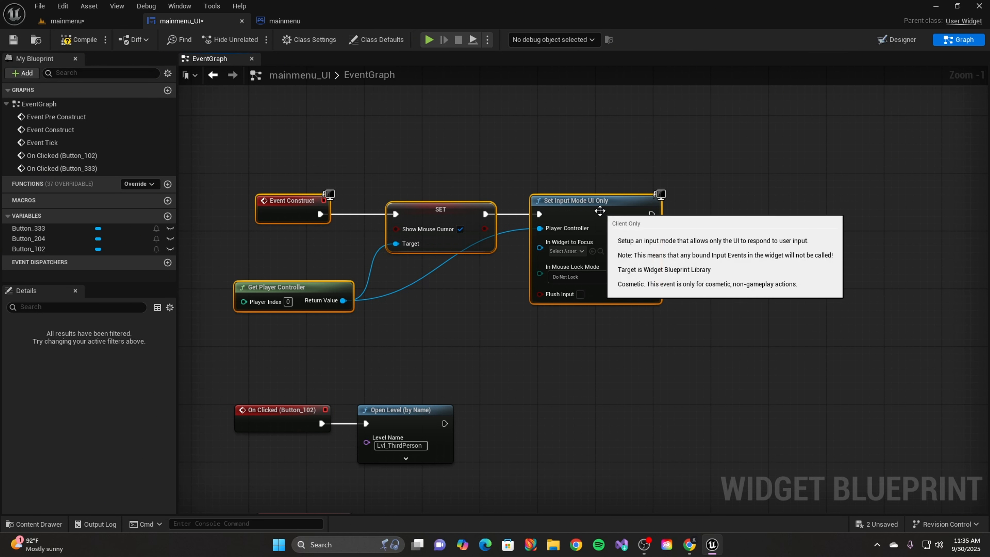
pyautogui.moveTo(599, 210); pyautogui.dragTo(650, 160)
pyautogui.click(672, 293)
pyautogui.click(85, 41)
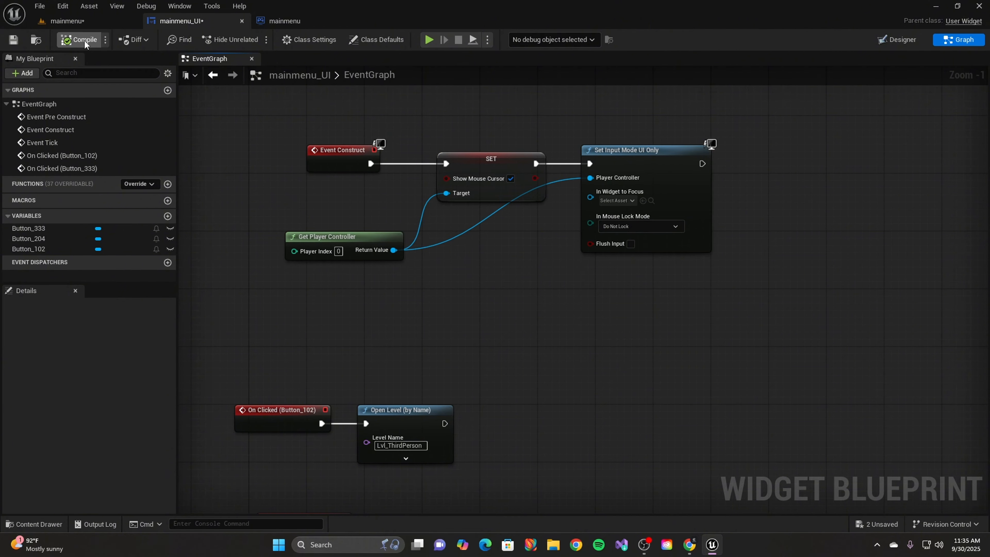
# - Play the mainmenu level to test the menu with UI-only input mode, stop the preview, and return to the mainmenu_UI graph
pyautogui.click(67, 21)
pyautogui.click(255, 39)
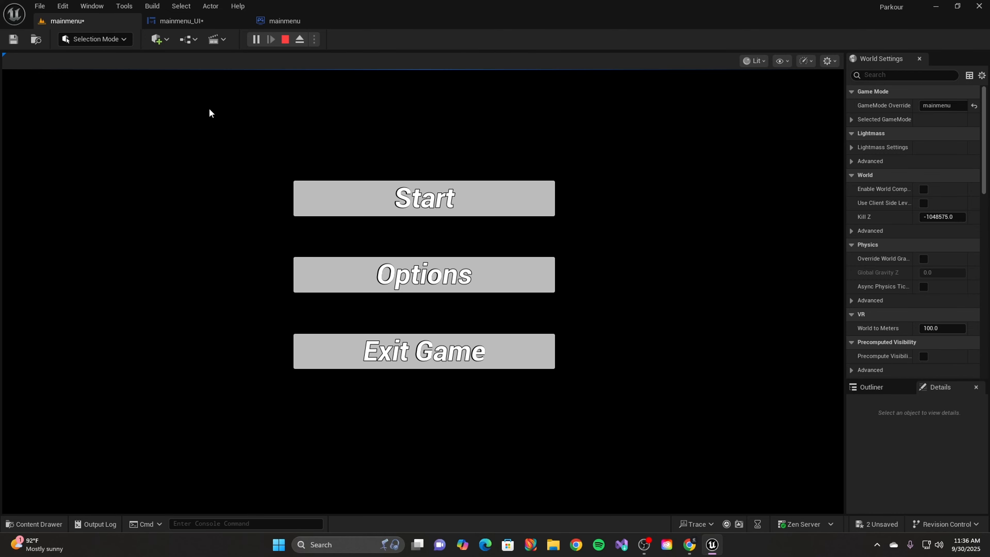
pyautogui.click(181, 21)
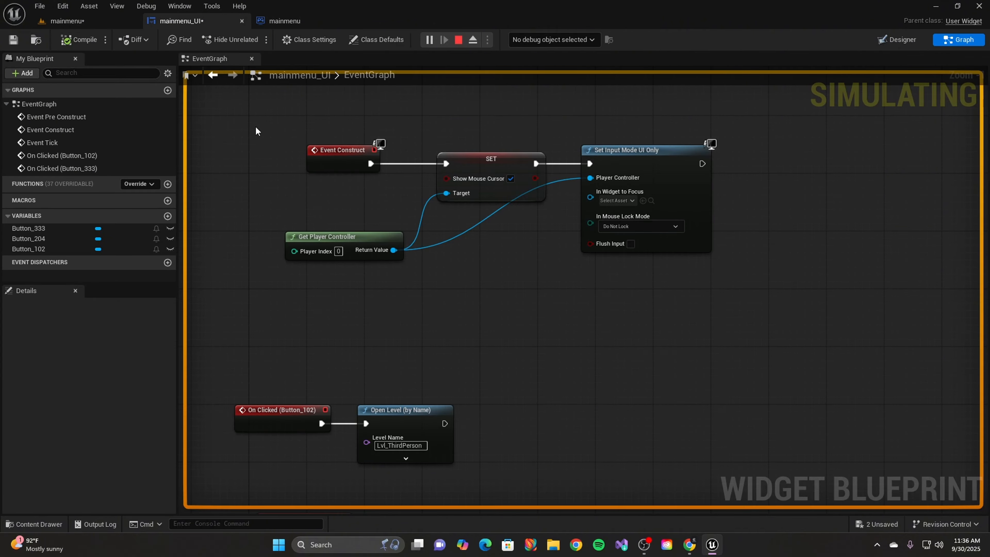
pyautogui.click(459, 39)
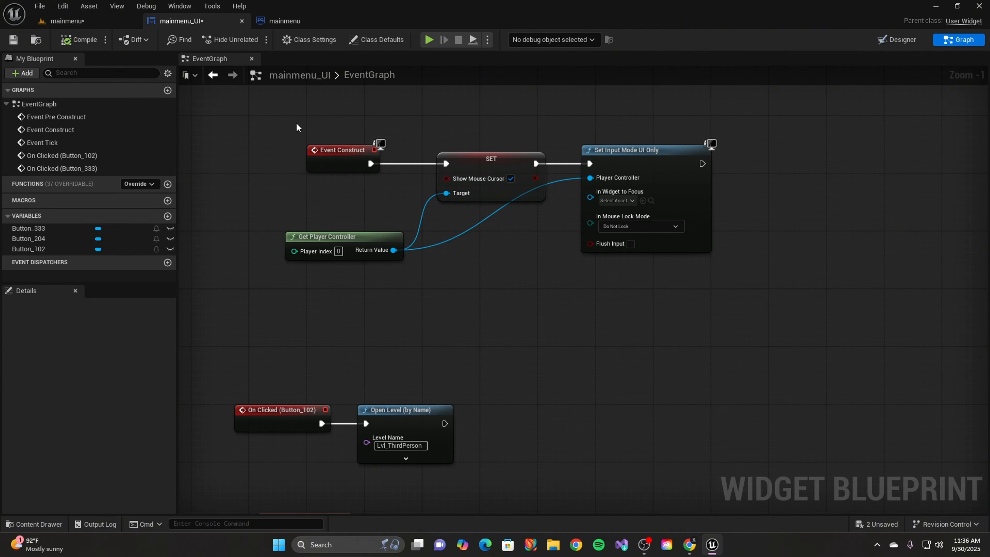
pyautogui.moveTo(265, 72); pyautogui.dragTo(783, 279)
pyautogui.click(64, 20)
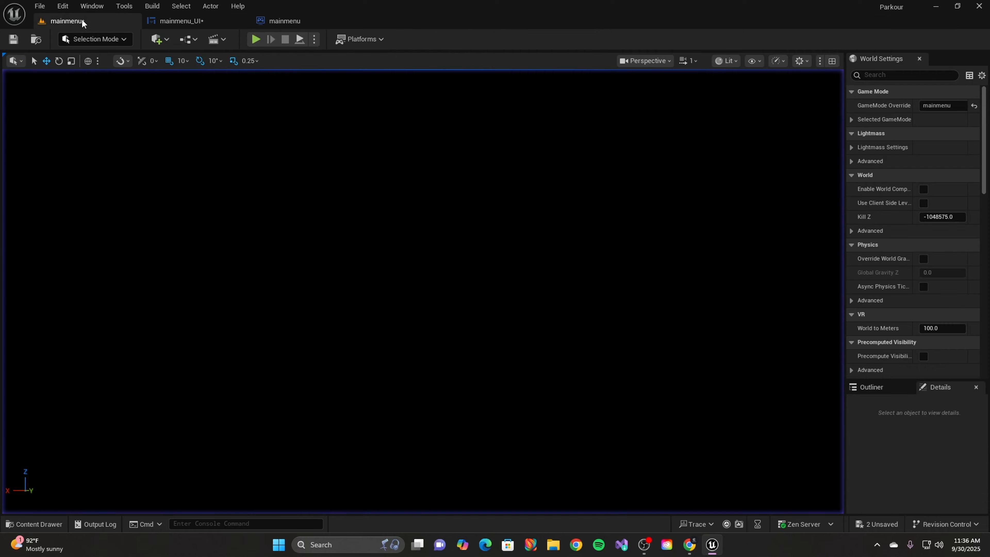
pyautogui.click(184, 21)
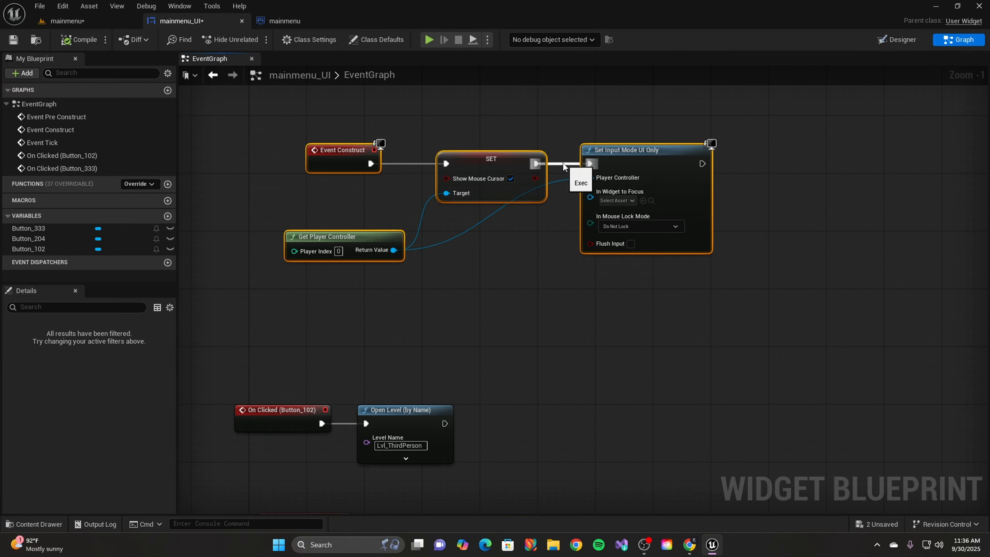
# - Disconnect Set Input Mode UI Only from SET and Get Player Controller, then compile and save the widget blueprint
pyautogui.keyDown('ctrl'); pyautogui.moveTo(589, 163); pyautogui.dragTo(559, 160); pyautogui.keyUp('ctrl')
pyautogui.click(553, 170)
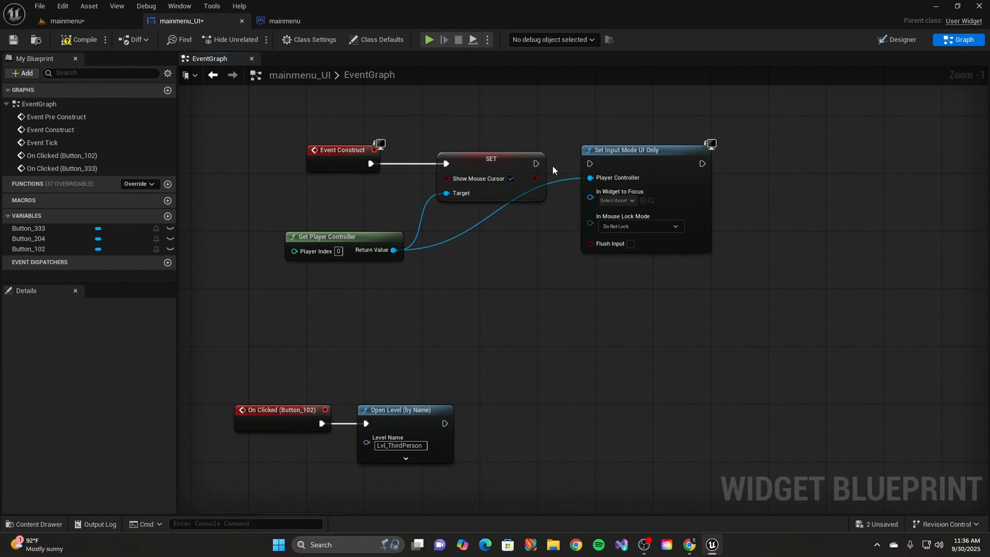
pyautogui.keyDown('alt'); pyautogui.click(418, 165); pyautogui.keyUp('alt')
pyautogui.moveTo(371, 164); pyautogui.dragTo(451, 162)
pyautogui.keyDown('alt'); pyautogui.click(472, 231); pyautogui.keyUp('alt')
pyautogui.click(78, 39)
pyautogui.click(14, 39)
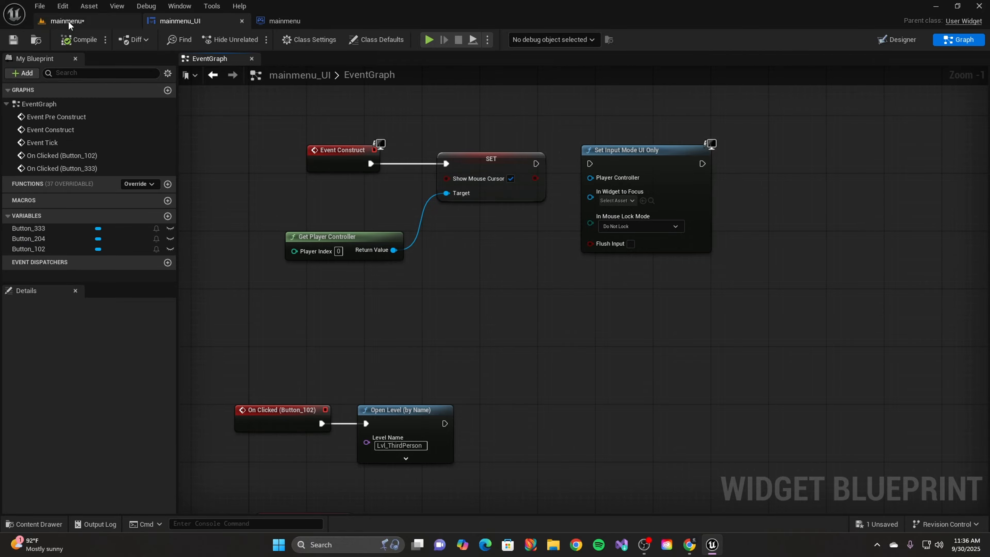
# - Play the mainmenu level without the UI-only input mode to check the cursor behaviour, and review the SET Show Mouse Cursor node
pyautogui.click(68, 21)
pyautogui.click(256, 40)
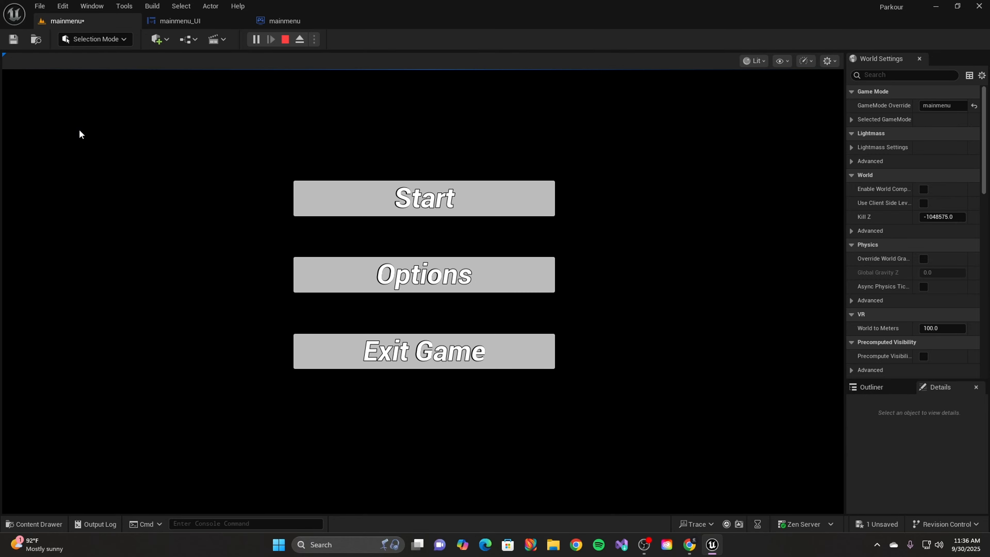
pyautogui.click(282, 21)
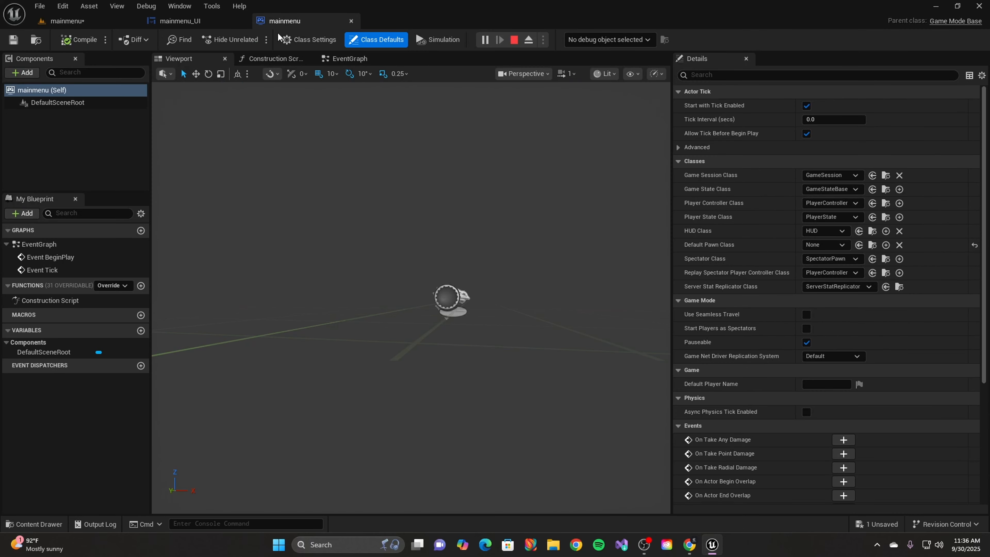
pyautogui.click(201, 21)
pyautogui.moveTo(426, 136); pyautogui.dragTo(483, 210)
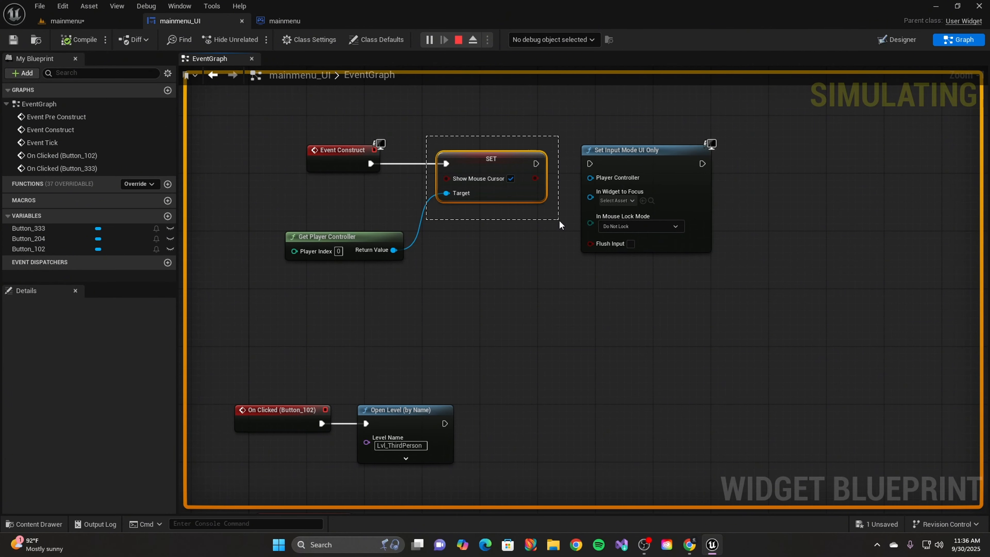
pyautogui.moveTo(559, 221); pyautogui.dragTo(559, 221)
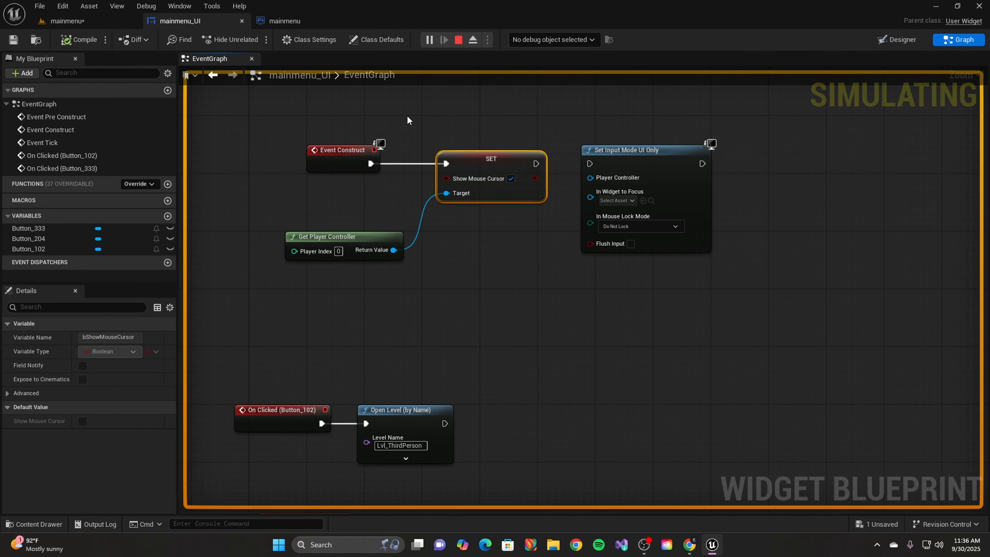
pyautogui.click(67, 21)
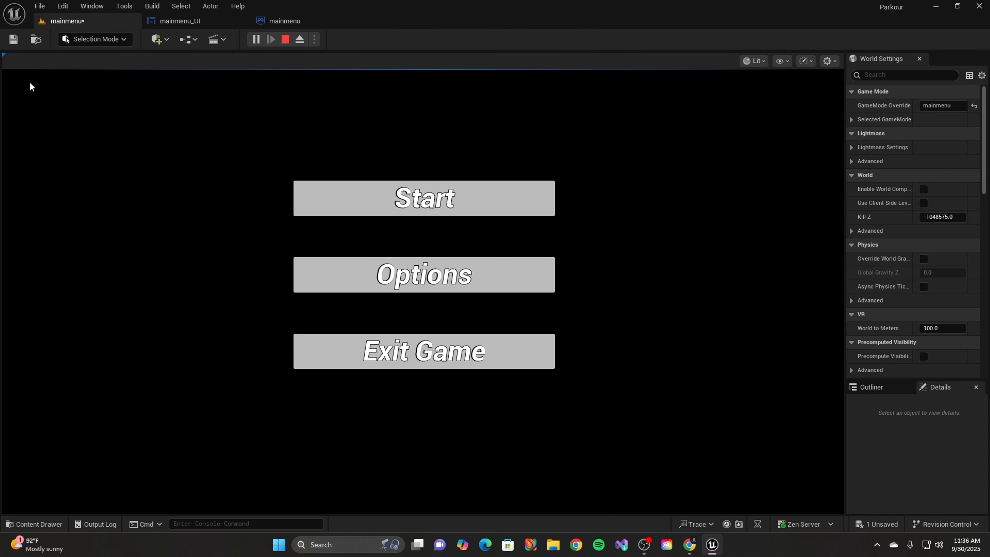
pyautogui.click(219, 22)
pyautogui.click(295, 22)
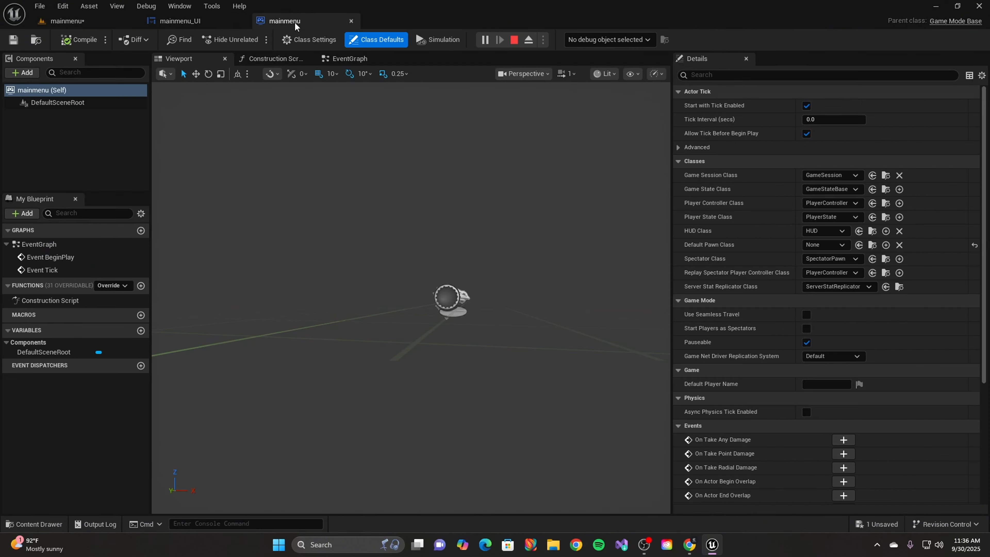
pyautogui.click(179, 19)
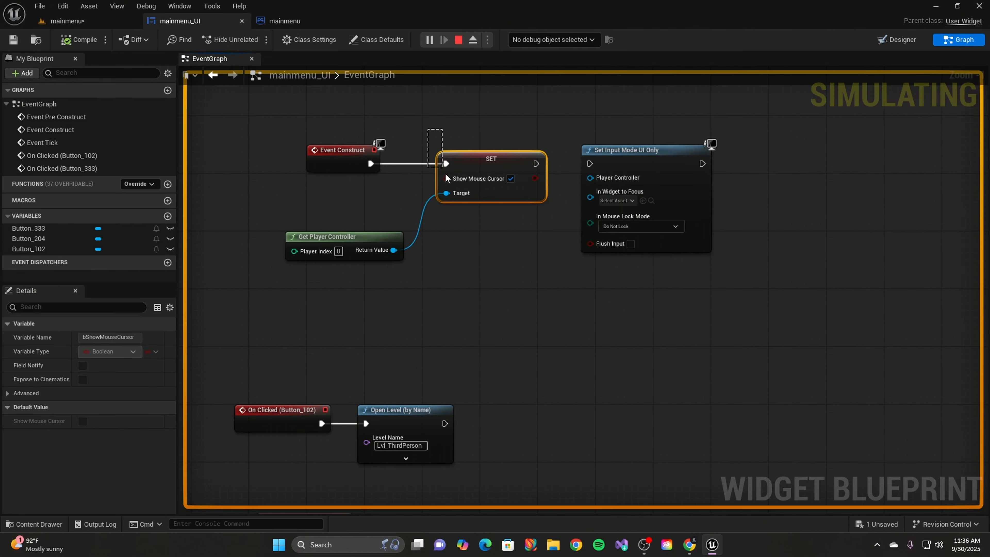
pyautogui.moveTo(546, 227); pyautogui.dragTo(559, 223)
# - Stop the preview and reconnect SET's execution output and Get Player Controller's return value to Set Input Mode UI Only, saving the widget blueprint
pyautogui.moveTo(478, 158); pyautogui.dragTo(464, 157)
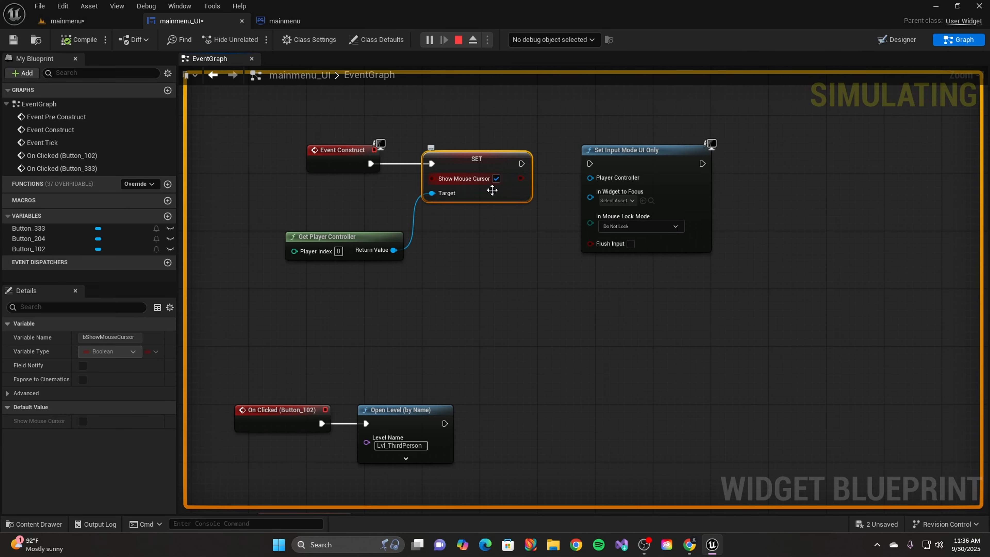
pyautogui.moveTo(522, 164); pyautogui.dragTo(591, 176)
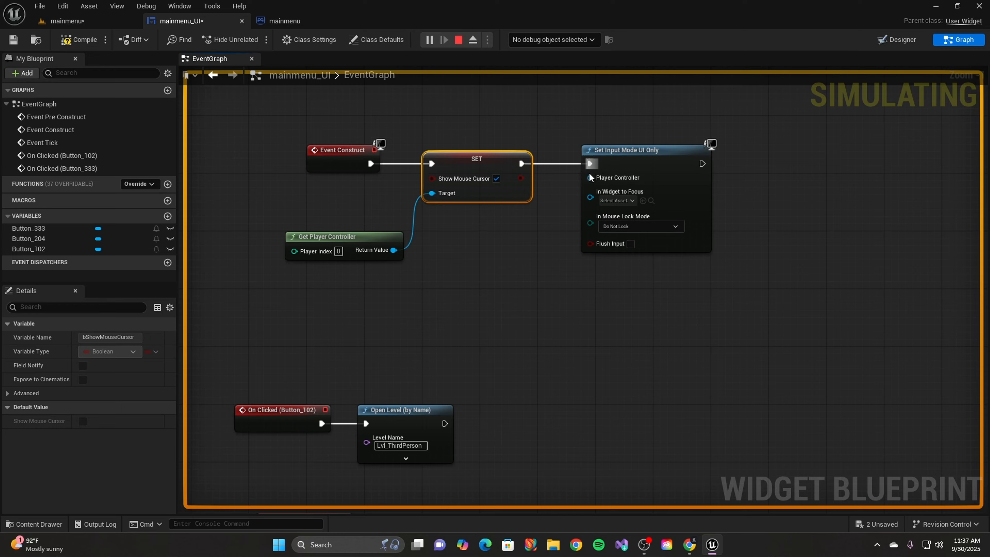
pyautogui.click(458, 40)
pyautogui.moveTo(394, 250); pyautogui.dragTo(596, 176)
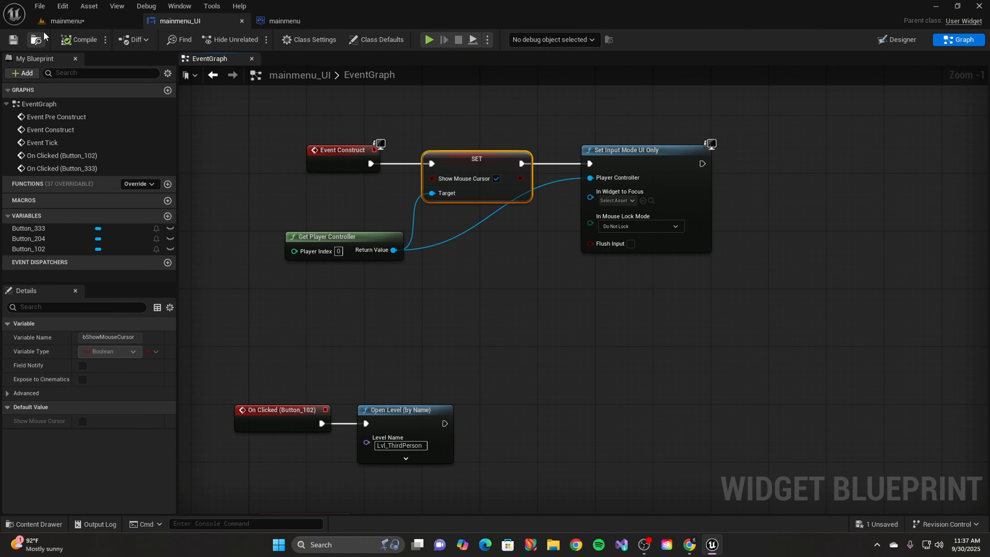
# - Play the mainmenu level to check that the cursor interacts with the menu buttons, and stop the preview
pyautogui.click(63, 20)
pyautogui.click(255, 40)
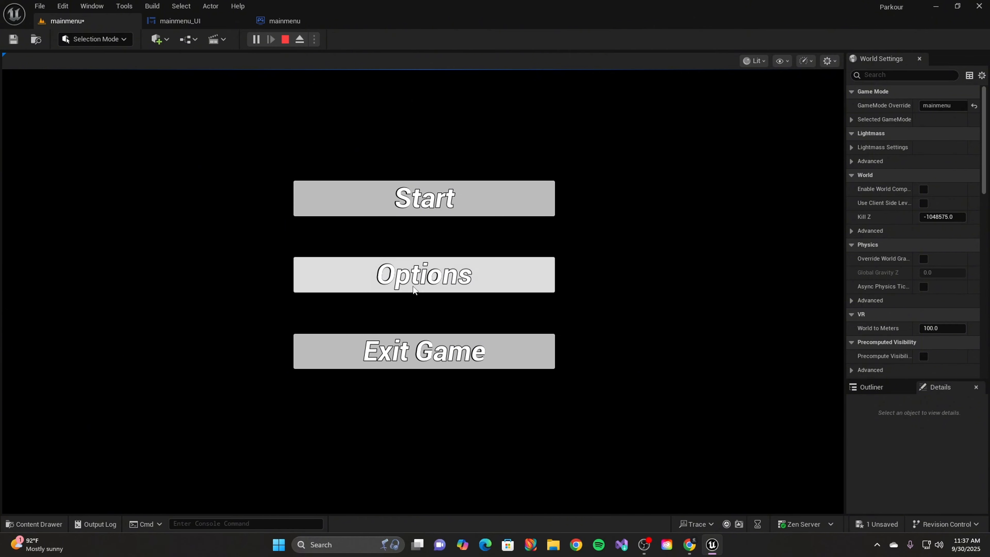
pyautogui.press('Escape')
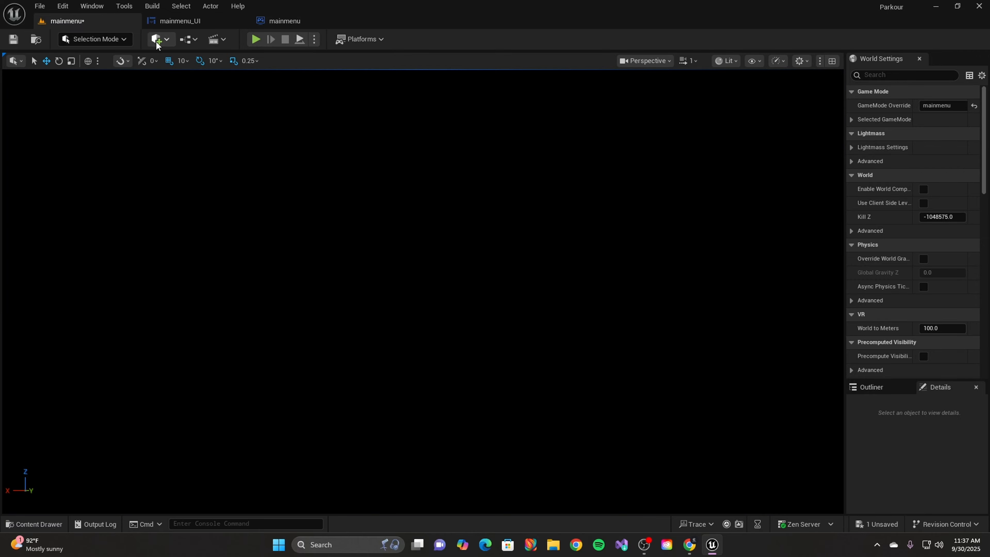
# - Move the Event Construct node group higher in the mainmenu_UI graph and return to the mainmenu level
pyautogui.click(177, 23)
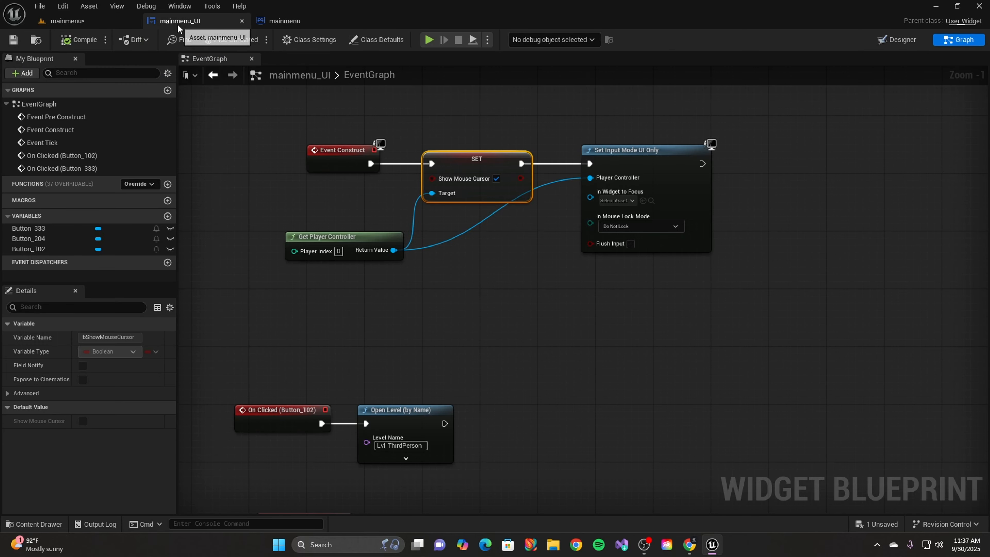
pyautogui.moveTo(301, 181); pyautogui.dragTo(762, 269)
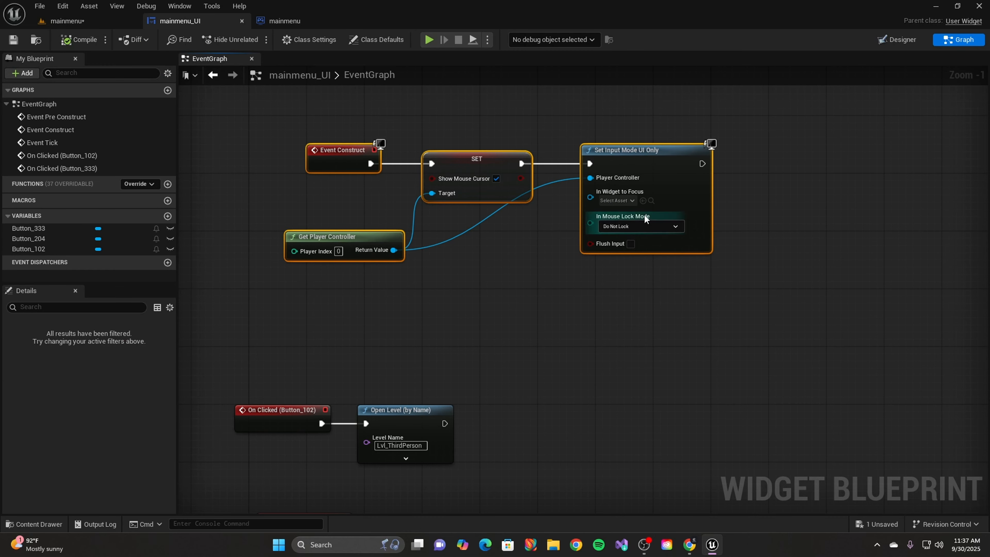
pyautogui.moveTo(631, 148); pyautogui.dragTo(639, 119)
pyautogui.click(294, 317)
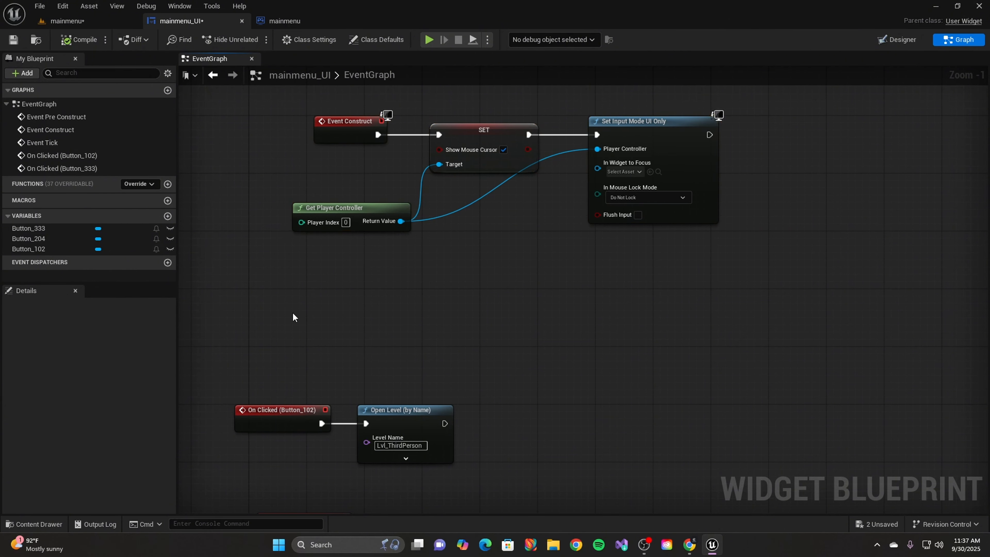
pyautogui.moveTo(526, 317); pyautogui.dragTo(458, 347, button='right')
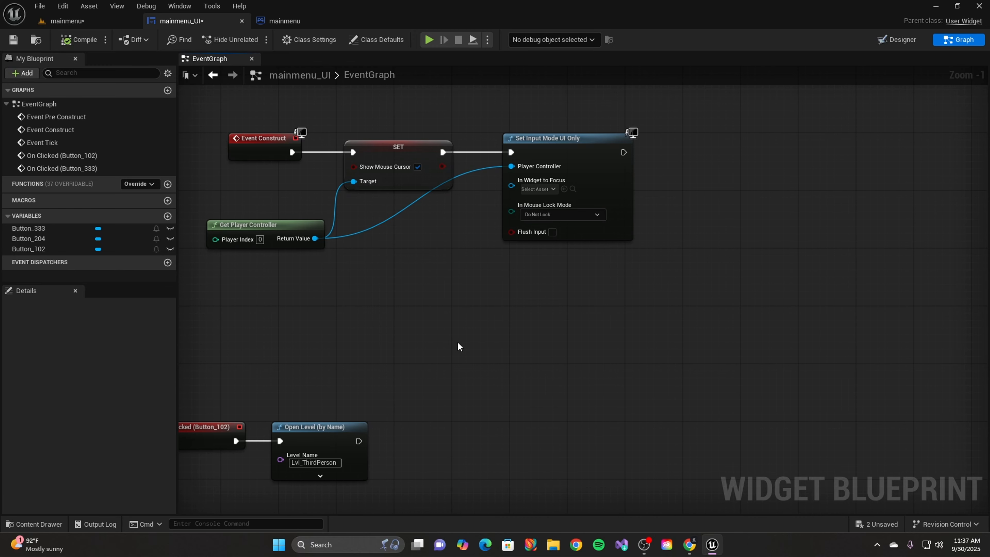
pyautogui.click(98, 23)
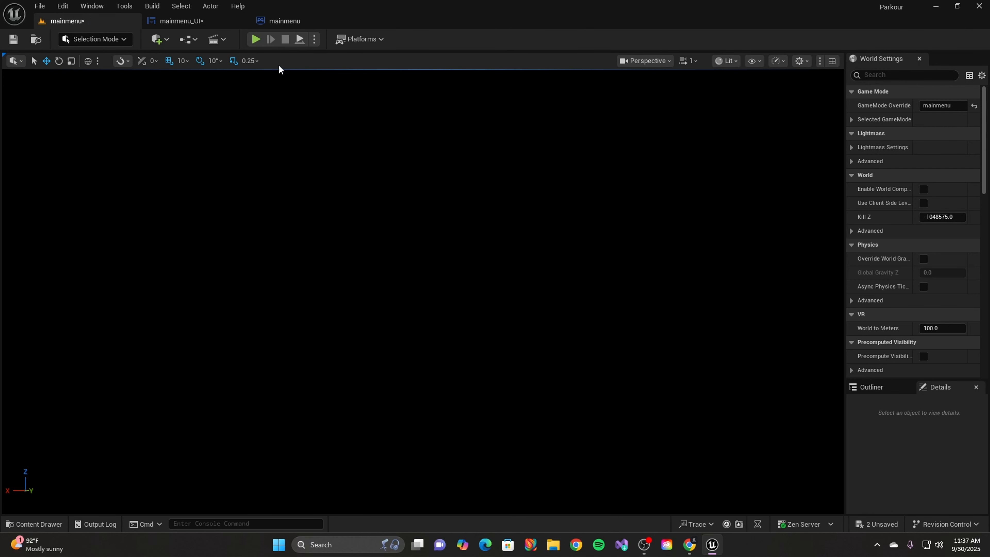
# - Play the mainmenu level, start the game from the menu to check character control in Lvl_ThirdPerson, and stop the preview
pyautogui.hotkey('alt', 'p')
pyautogui.click(490, 202)
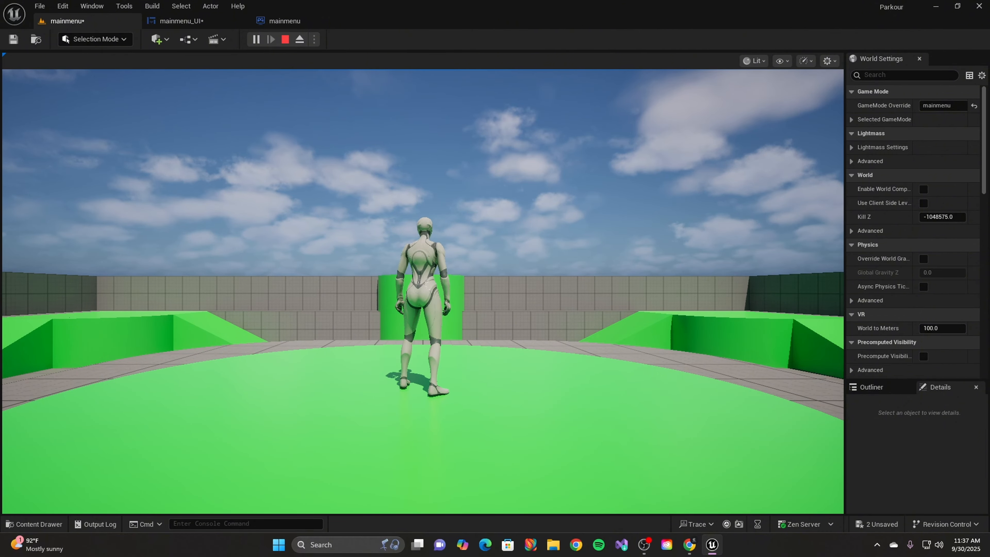
pyautogui.press('Escape')
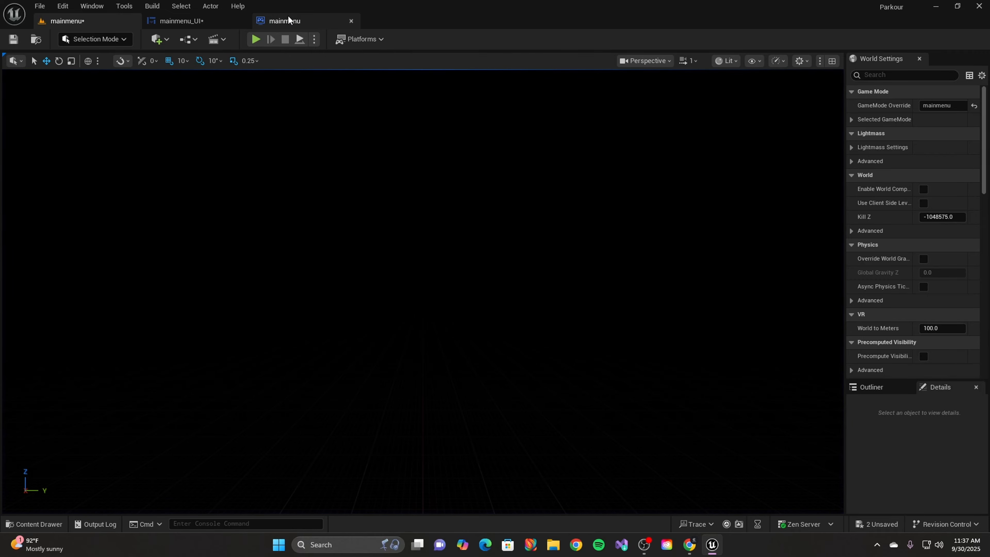
# - Add a second Get Player Controller node to the mainmenu_UI graph, placed beneath the Open Level (by Name) node
pyautogui.click(288, 21)
pyautogui.click(180, 21)
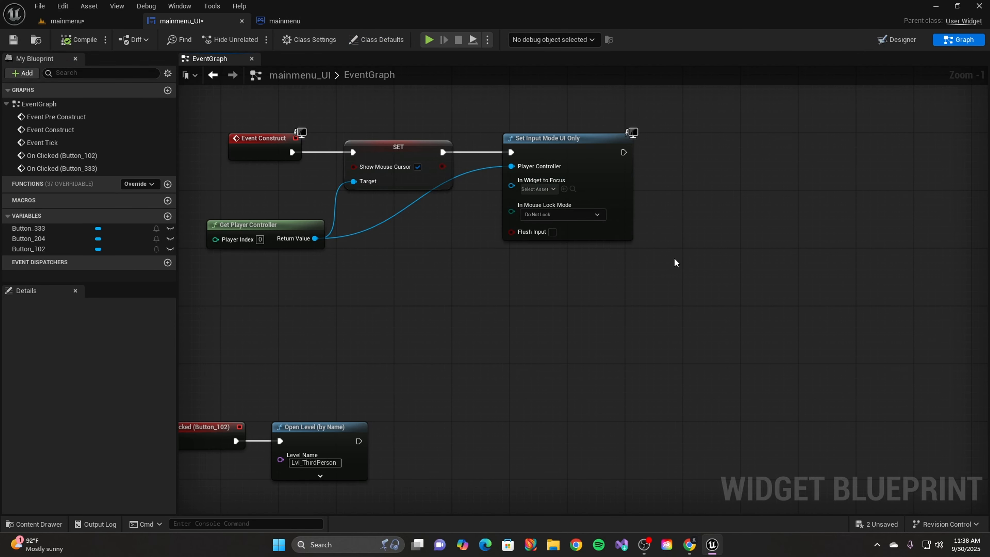
pyautogui.moveTo(497, 135); pyautogui.dragTo(646, 313)
pyautogui.click(619, 330)
pyautogui.moveTo(457, 329); pyautogui.dragTo(504, 266, button='right')
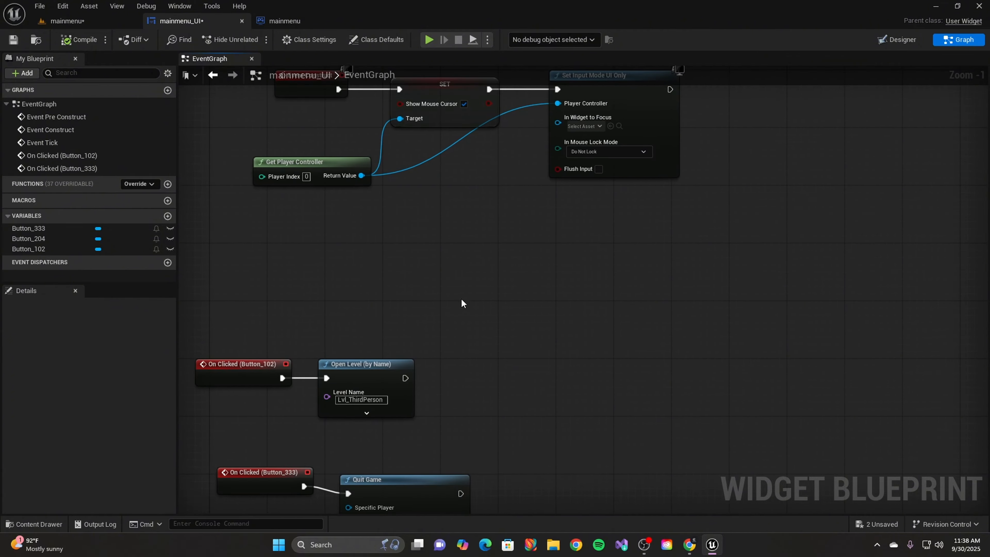
pyautogui.rightClick(512, 305)
pyautogui.write('get')
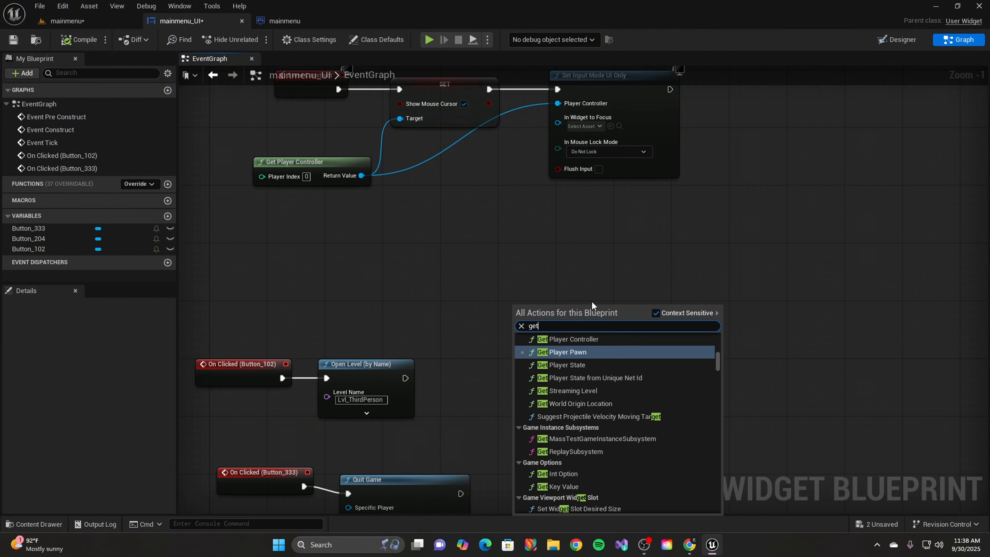
pyautogui.click(565, 339)
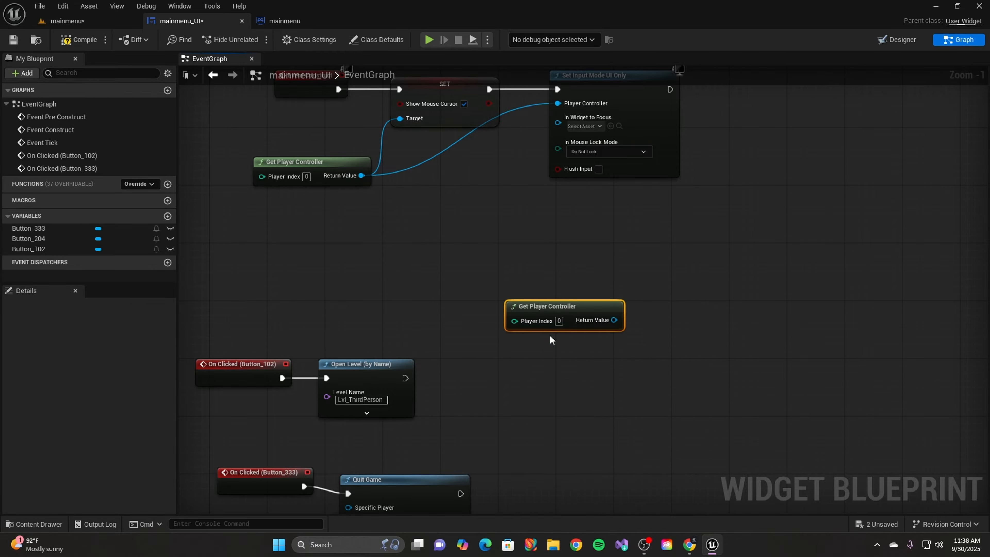
pyautogui.moveTo(547, 314); pyautogui.dragTo(392, 439)
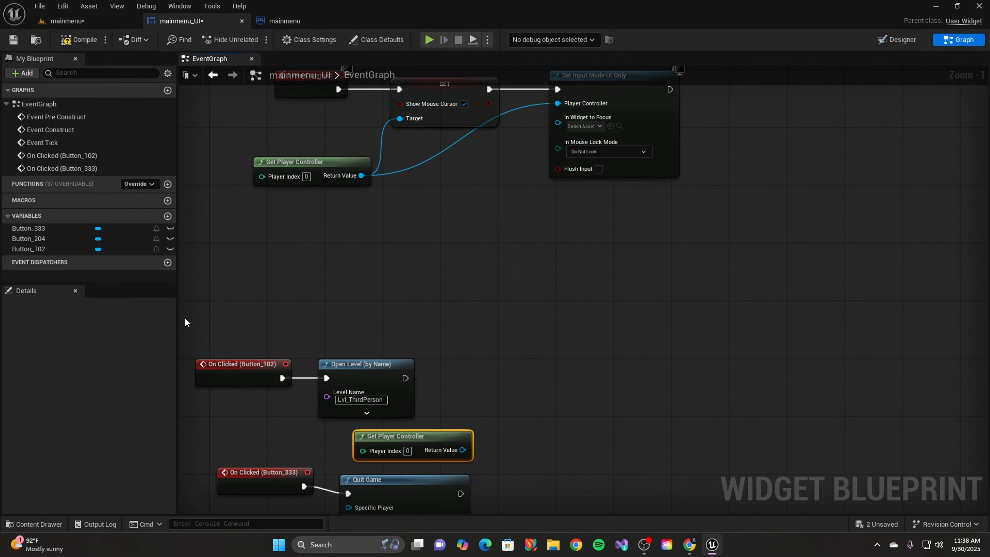
# - Move the On Clicked (Button_102) group up towards the Event Construct nodes, with its Get Player Controller spaced below Open Level
pyautogui.moveTo(186, 319); pyautogui.dragTo(522, 460)
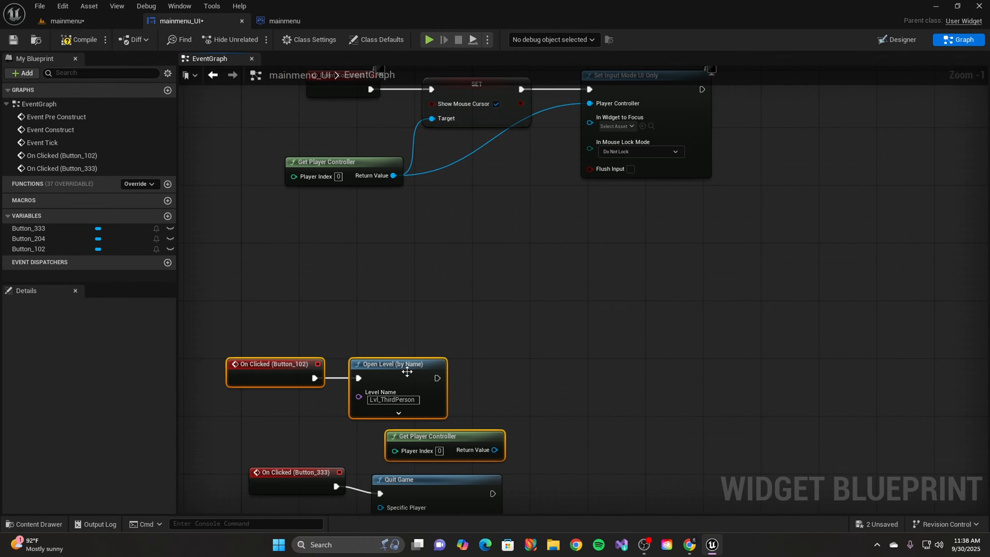
pyautogui.moveTo(406, 376); pyautogui.dragTo(464, 268)
pyautogui.click(403, 330)
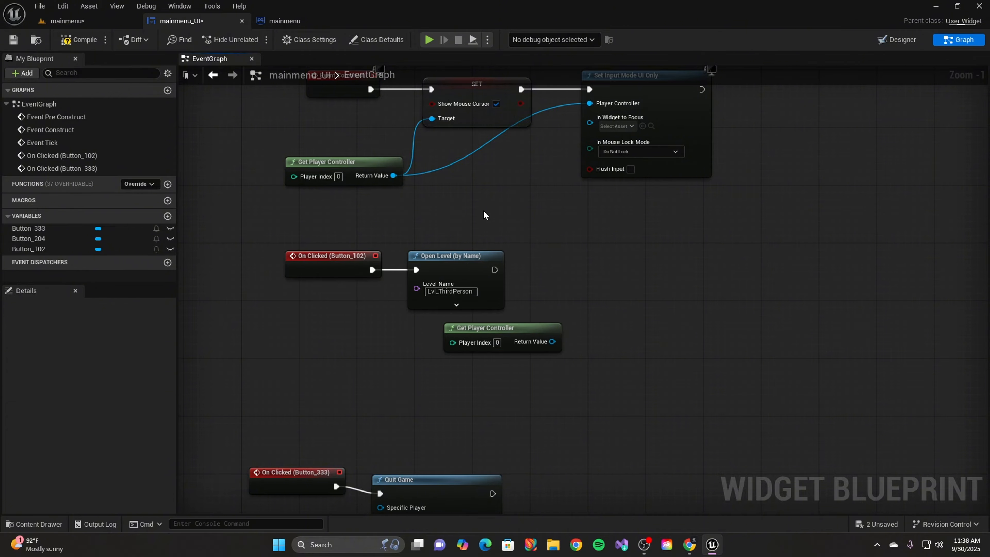
pyautogui.moveTo(514, 329); pyautogui.dragTo(463, 356)
# - Add an unchecked Set Show Mouse Cursor node targeting the new Get Player Controller, and connect it in line after Open Level (by Name)
pyautogui.moveTo(632, 299); pyautogui.dragTo(632, 298)
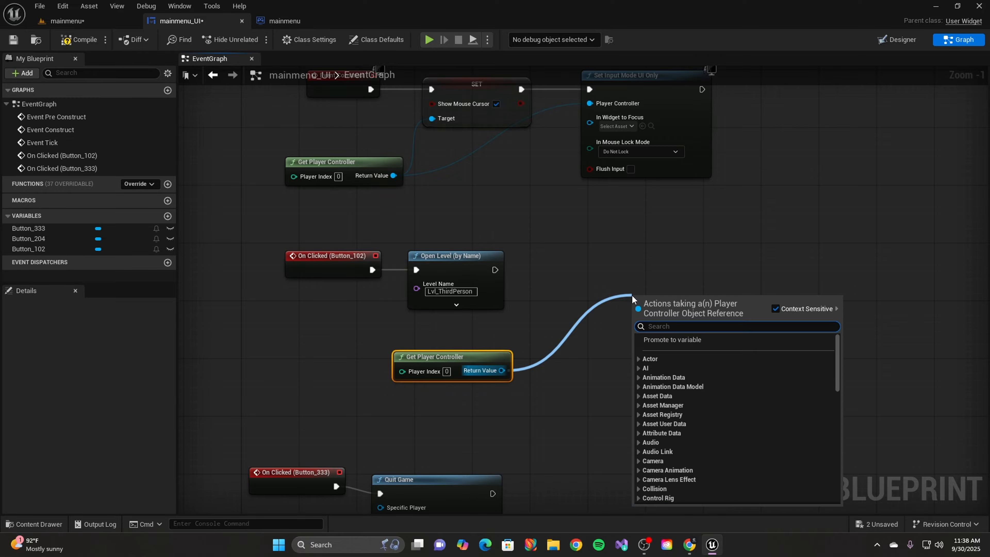
pyautogui.write('show mous')
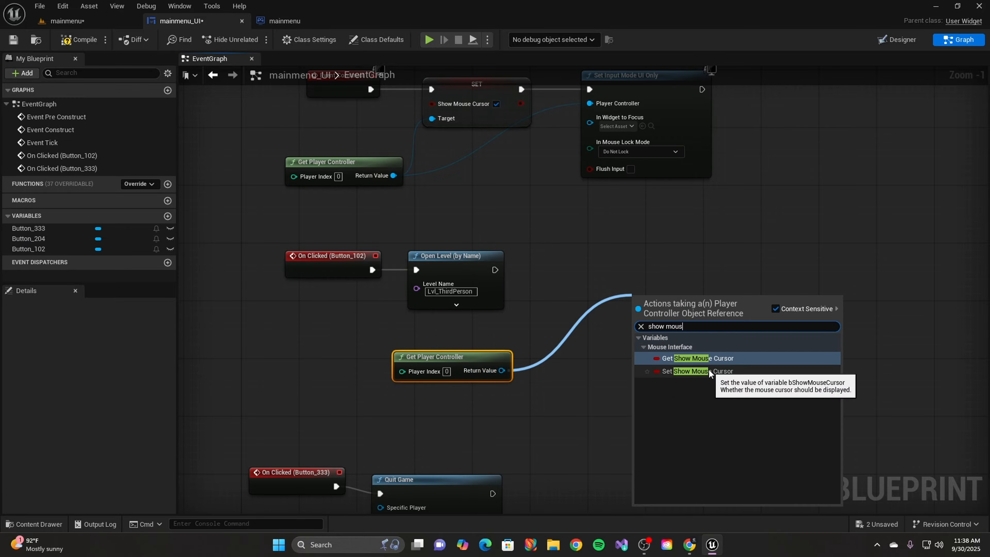
pyautogui.click(686, 371)
pyautogui.moveTo(677, 304); pyautogui.dragTo(591, 259)
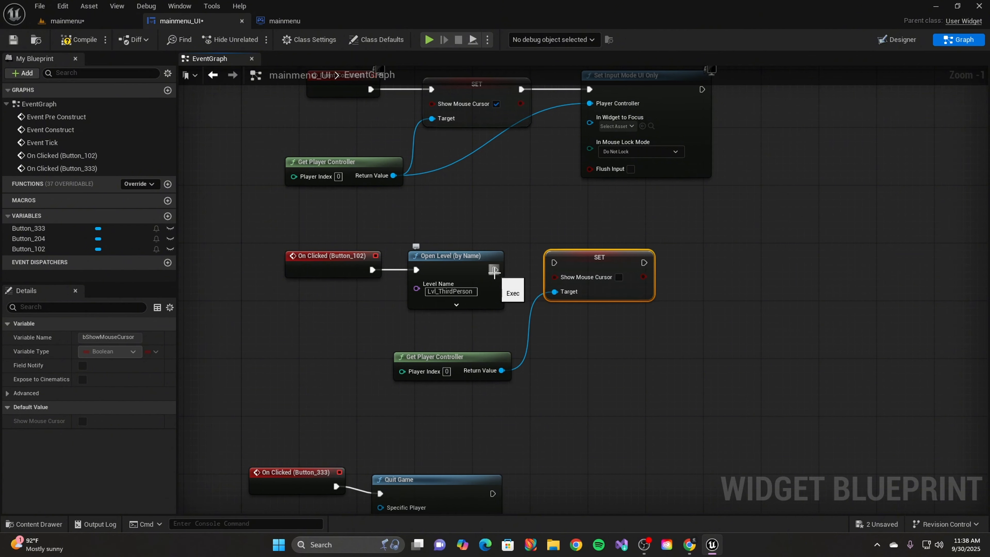
pyautogui.moveTo(495, 269); pyautogui.dragTo(554, 262)
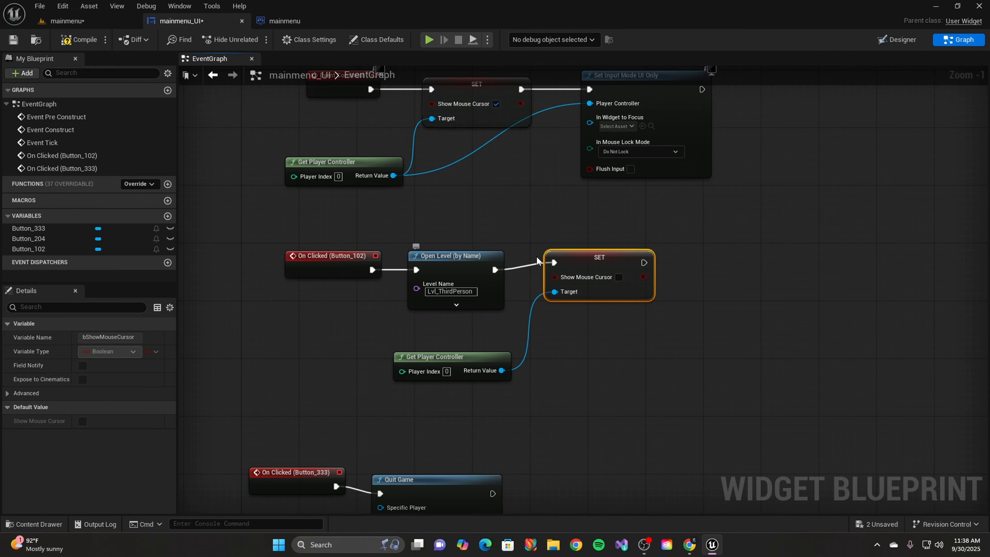
pyautogui.moveTo(598, 264); pyautogui.dragTo(606, 272)
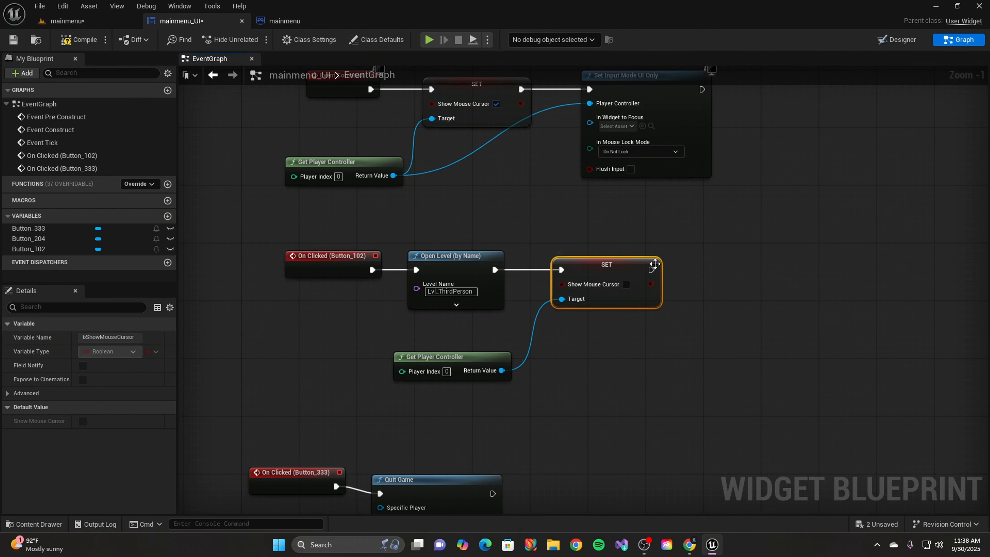
# - Add Set Input Mode Game Only after the new SET node, wired to the same Get Player Controller, and compile and save the widget blueprint
pyautogui.moveTo(650, 269); pyautogui.dragTo(706, 266)
pyautogui.write('se')
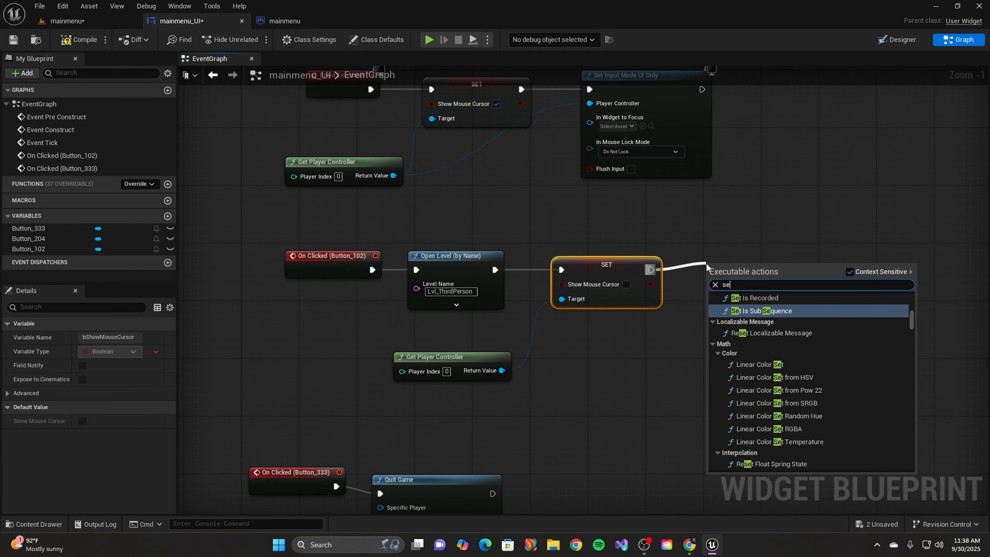
pyautogui.write('t input mo')
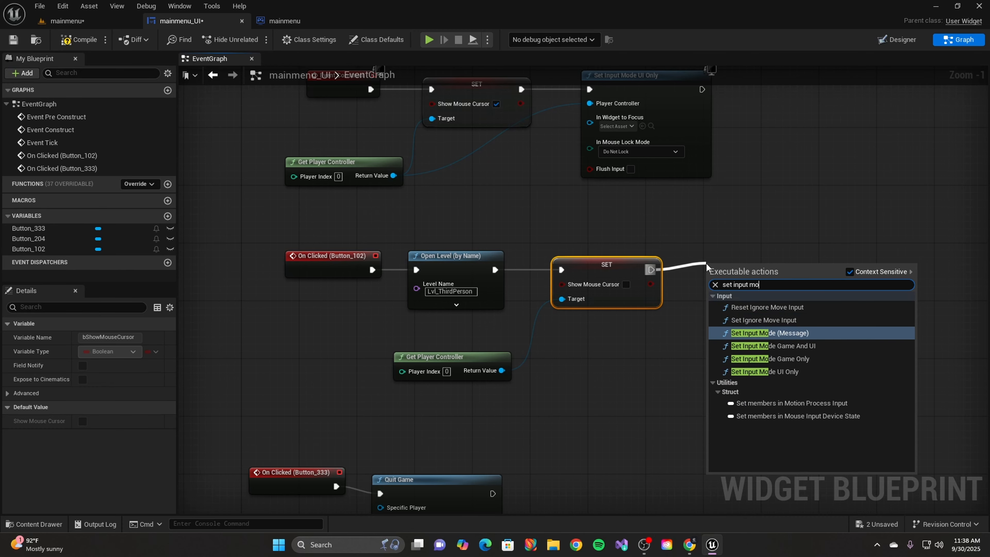
pyautogui.click(827, 357)
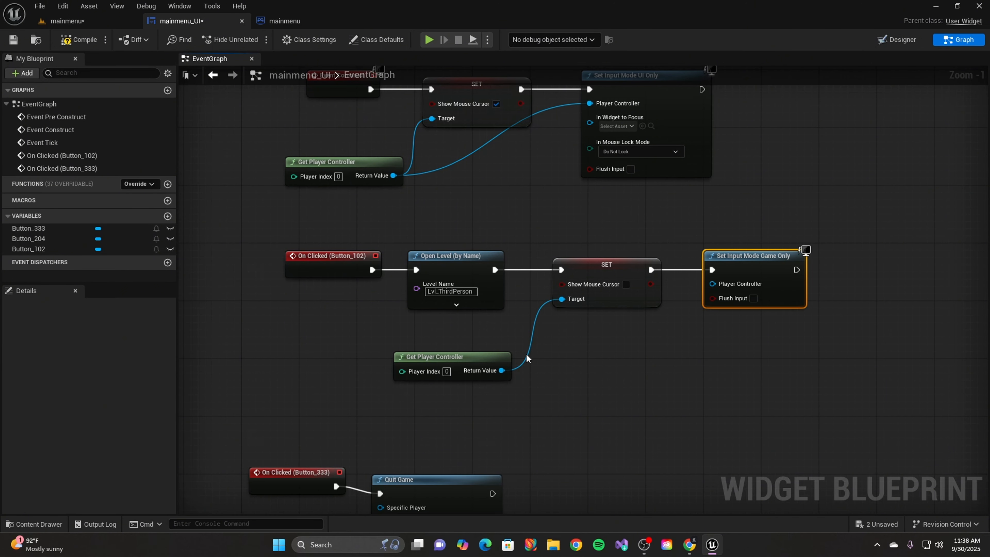
pyautogui.moveTo(501, 370); pyautogui.dragTo(713, 284)
pyautogui.click(78, 39)
pyautogui.click(11, 40)
# - Play the mainmenu level, start the game to test running and jumping, and preview the menu once more before stopping
pyautogui.click(81, 20)
pyautogui.click(255, 39)
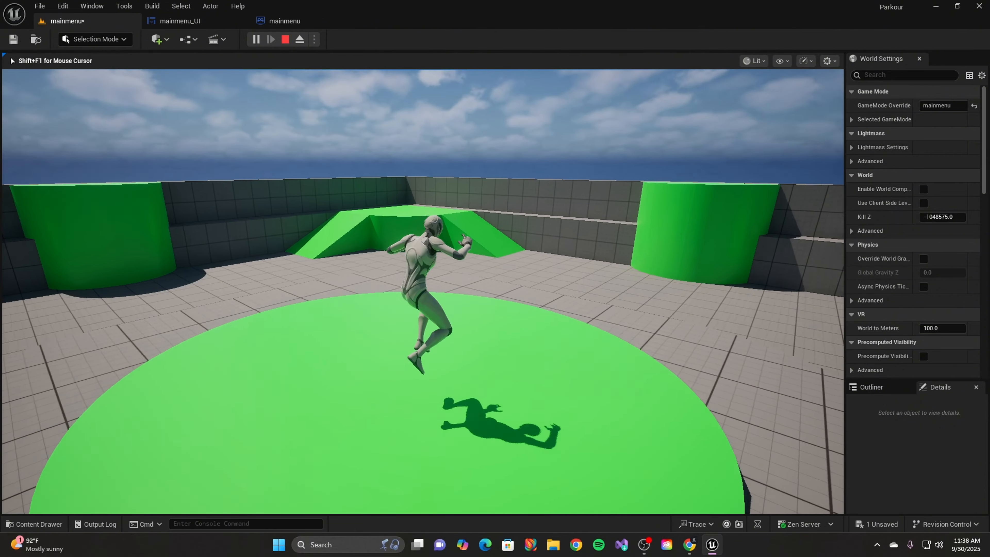
pyautogui.press('w')
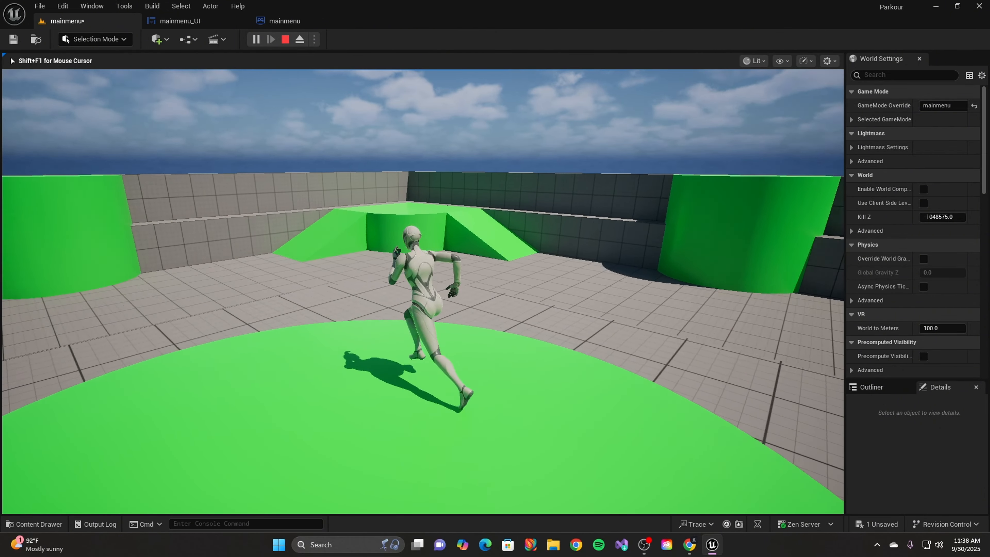
pyautogui.press('space')
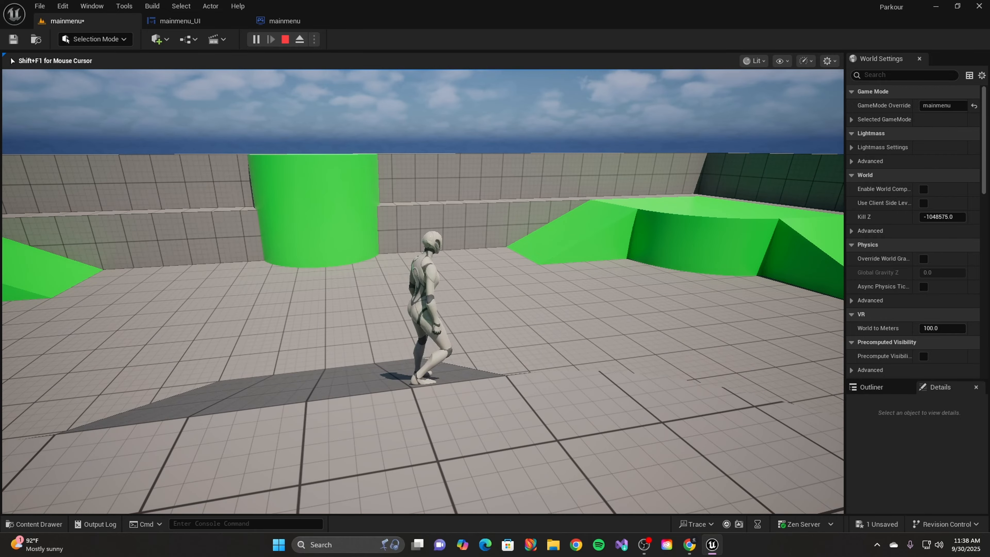
pyautogui.hotkey('shift', 'F1')
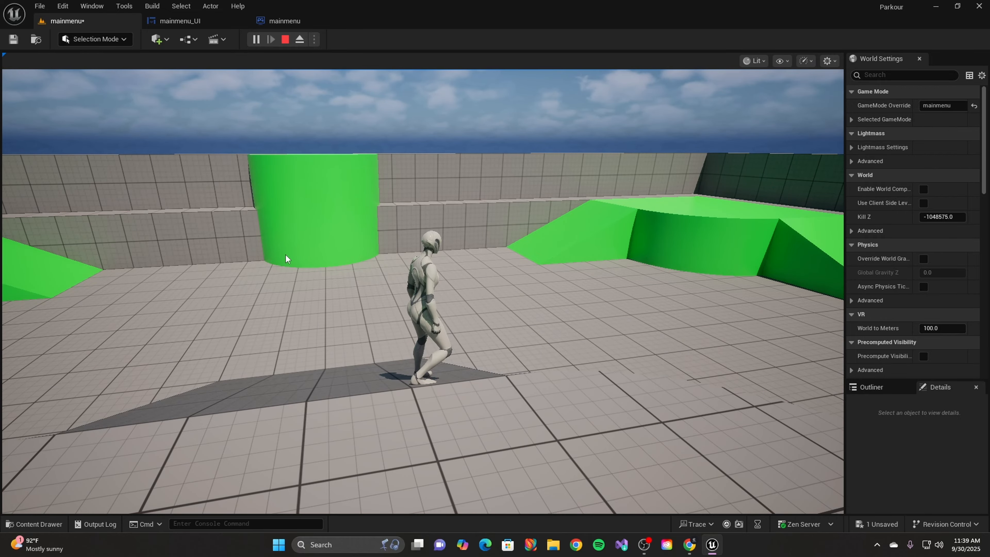
pyautogui.click(284, 39)
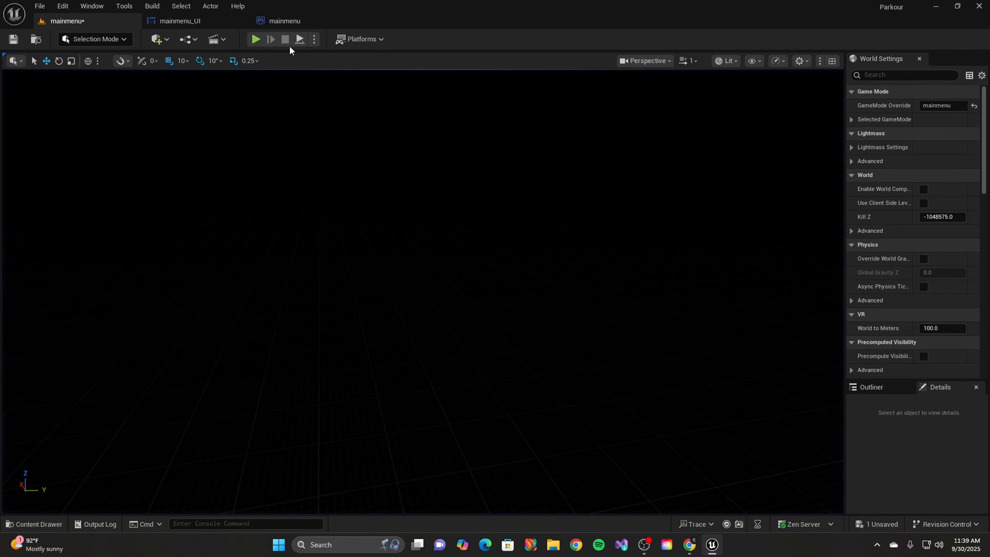
pyautogui.click(255, 42)
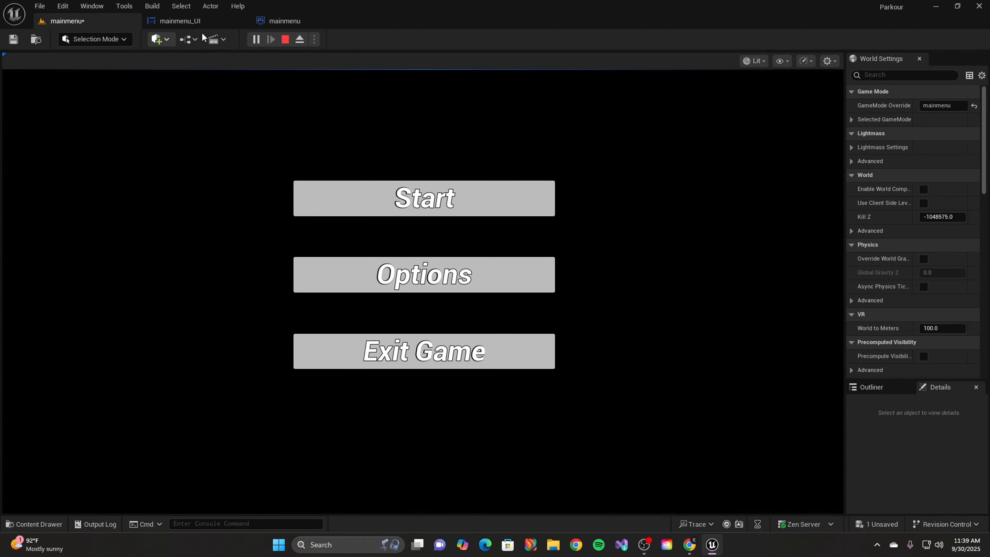
pyautogui.click(287, 39)
# - Select the Canvas Panel in the mainmenu_UI designer and open the Downloads folder in File Explorer
pyautogui.click(180, 20)
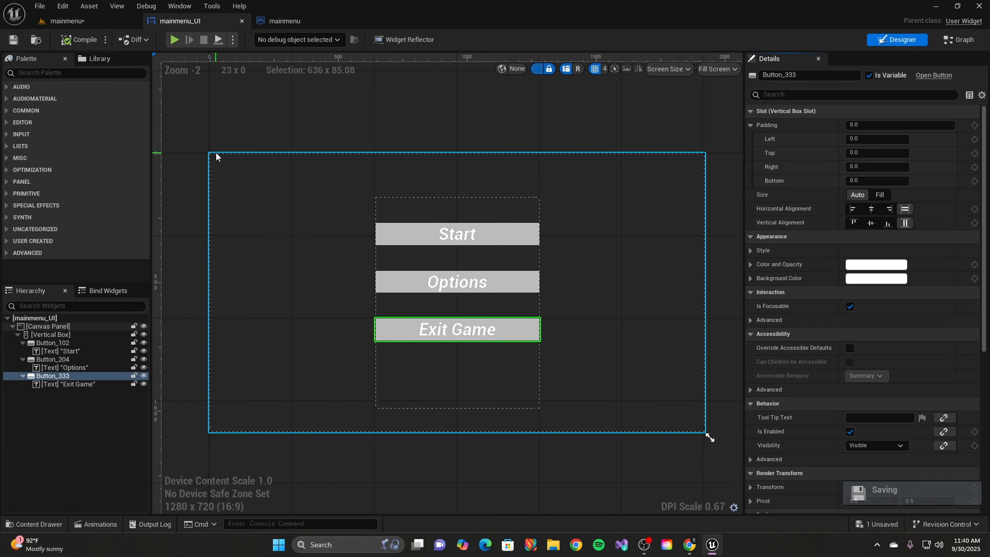
pyautogui.click(228, 189)
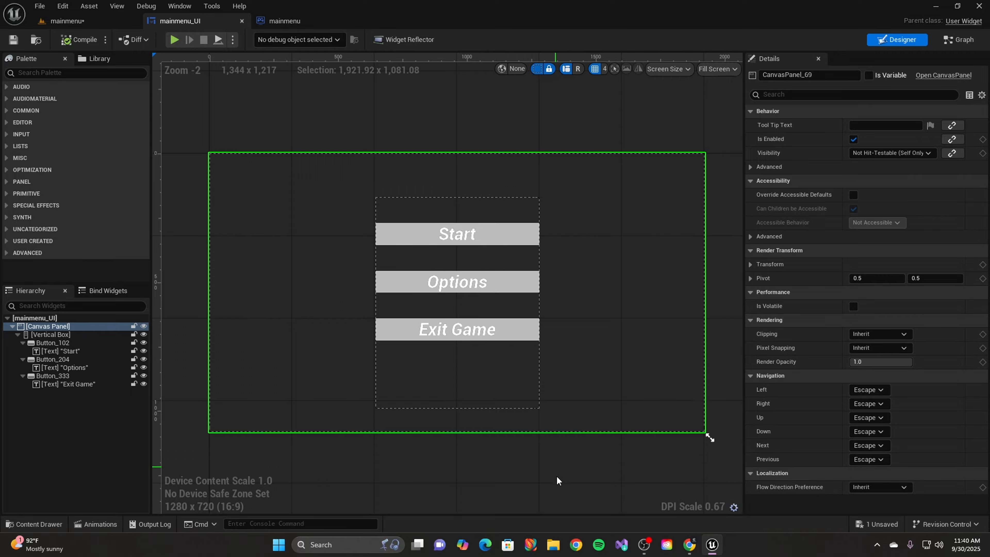
pyautogui.click(554, 545)
pyautogui.click(952, 9)
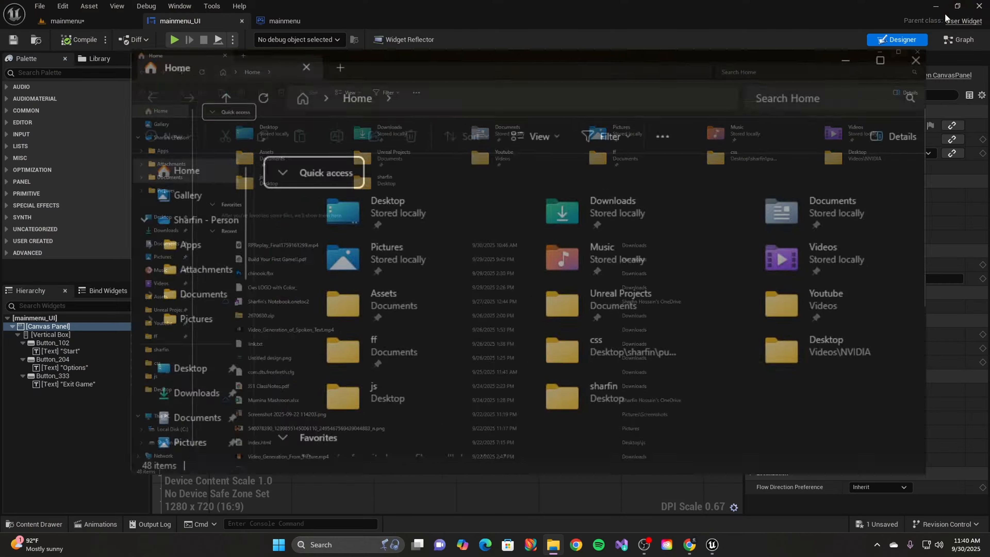
pyautogui.moveTo(561, 131); pyautogui.dragTo(682, 131)
pyautogui.scroll(-3, 471, 343)
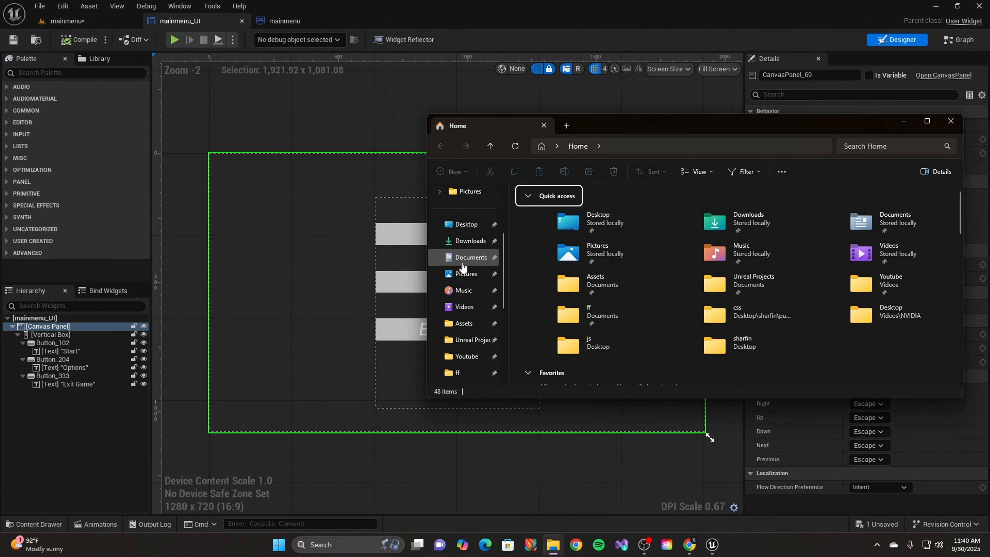
pyautogui.click(470, 240)
# - Try to bring the image Untitled design (1).png from Downloads onto the mainmenu_UI canvas, and minimize File Explorer
pyautogui.moveTo(534, 296); pyautogui.dragTo(286, 250)
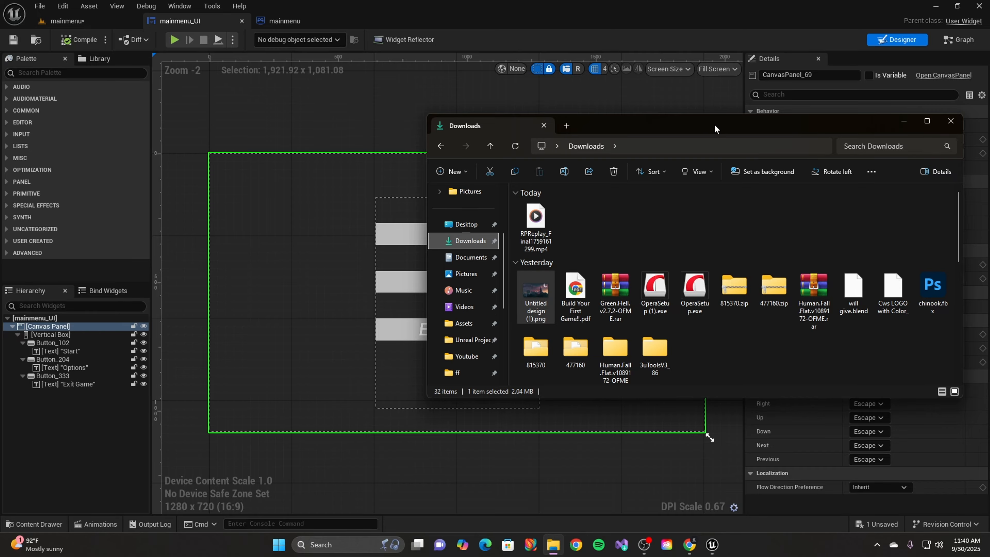
pyautogui.moveTo(715, 126); pyautogui.dragTo(554, 184)
pyautogui.click(746, 177)
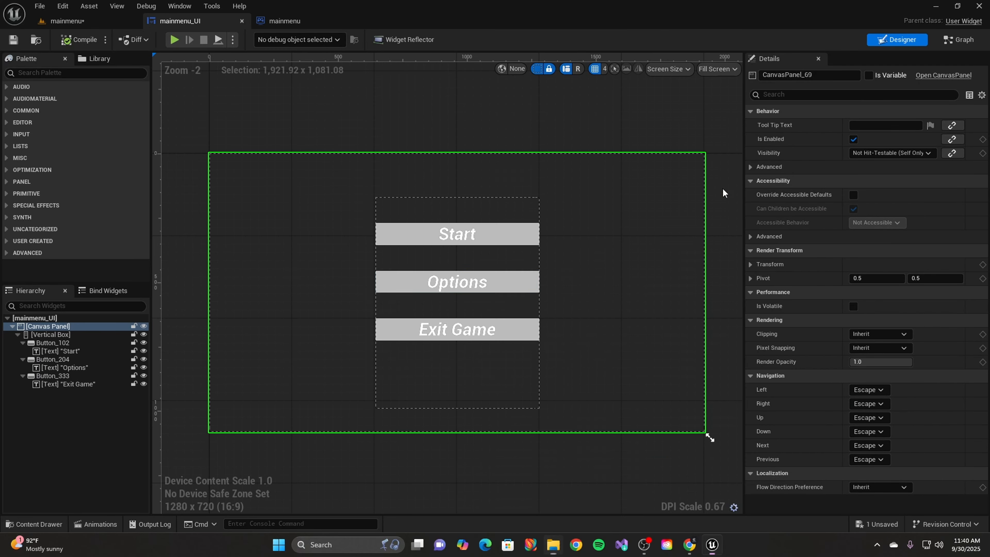
# - Import Untitled design (1).png from the Downloads folder into the project's Content/UI/mainmenu folder
pyautogui.hotkey('ctrl', 'space')
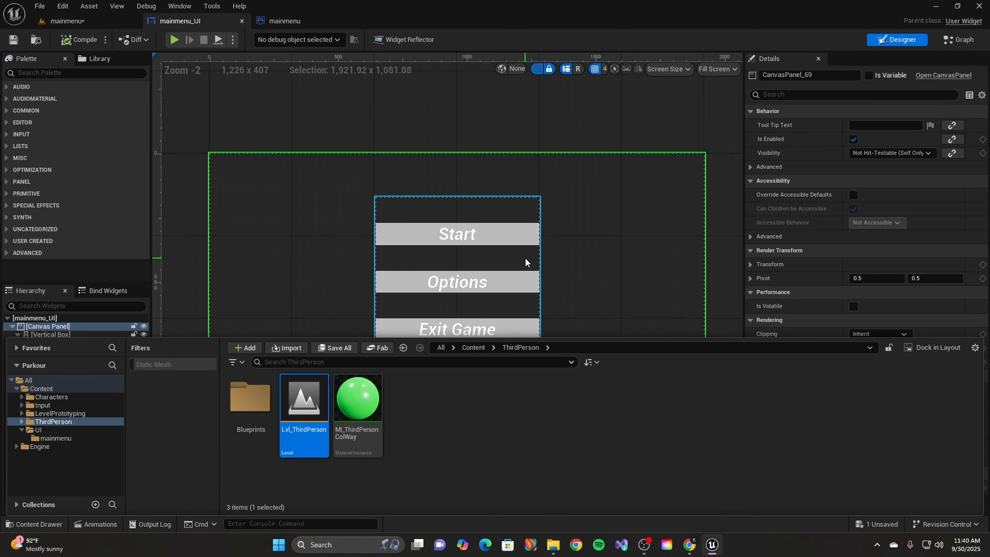
pyautogui.click(38, 429)
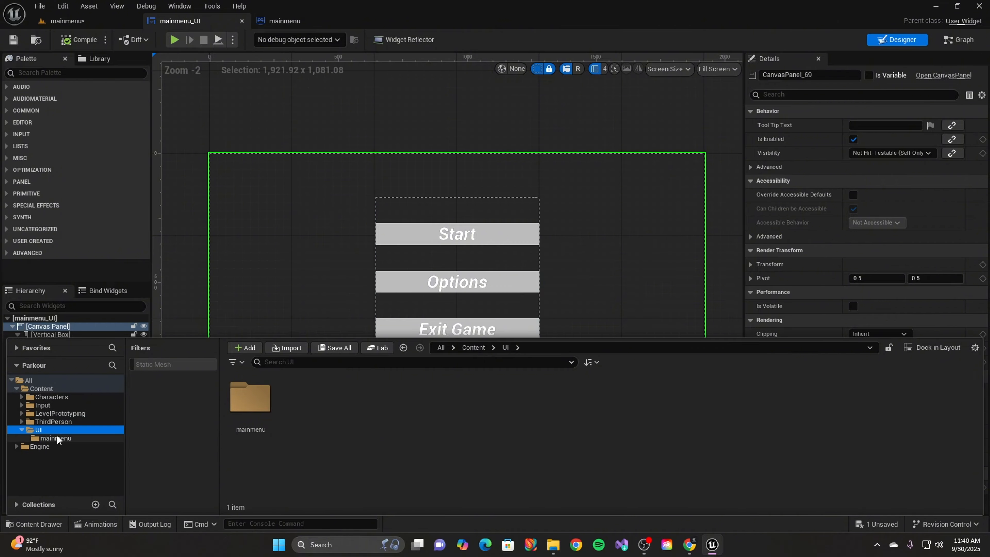
pyautogui.doubleClick(248, 401)
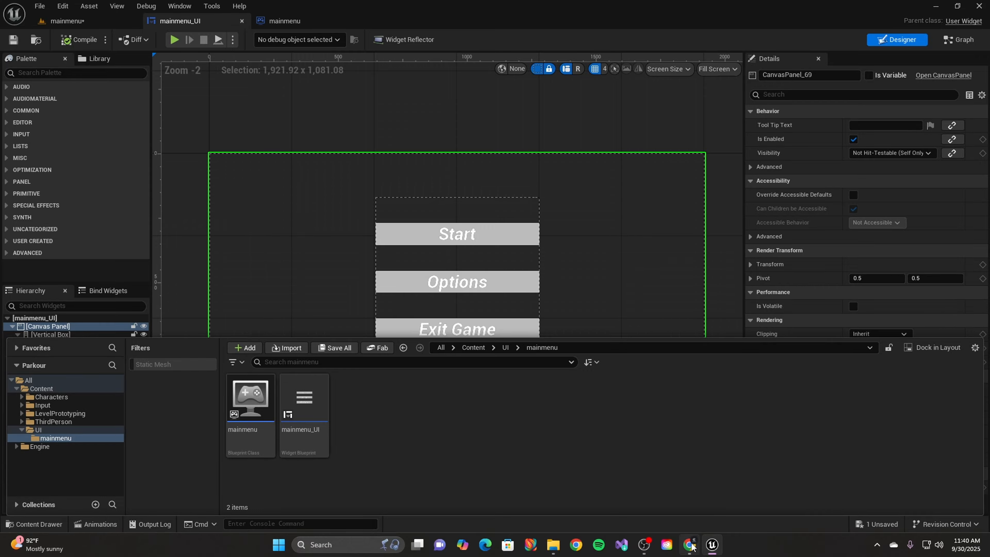
pyautogui.click(553, 545)
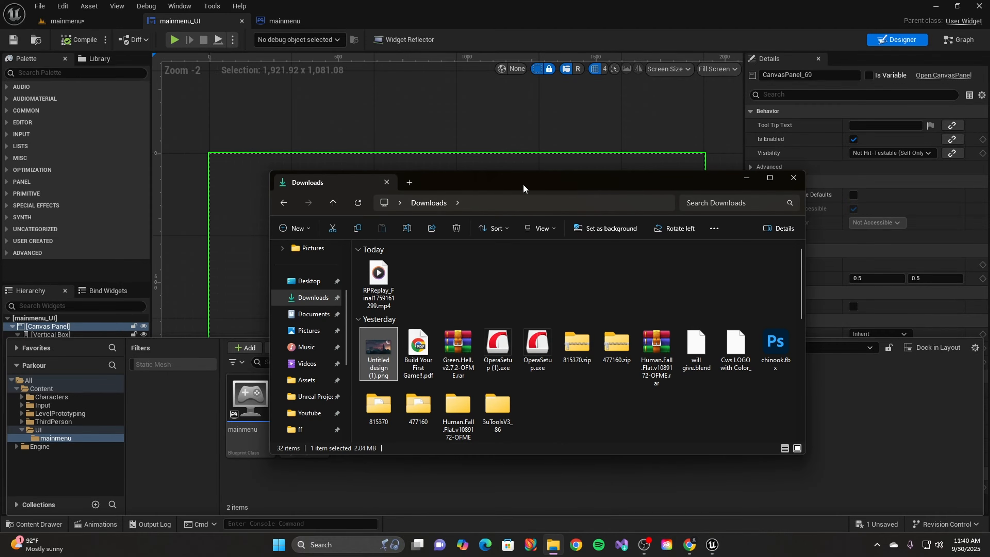
pyautogui.moveTo(523, 185); pyautogui.dragTo(761, 110)
pyautogui.moveTo(622, 278); pyautogui.dragTo(462, 434)
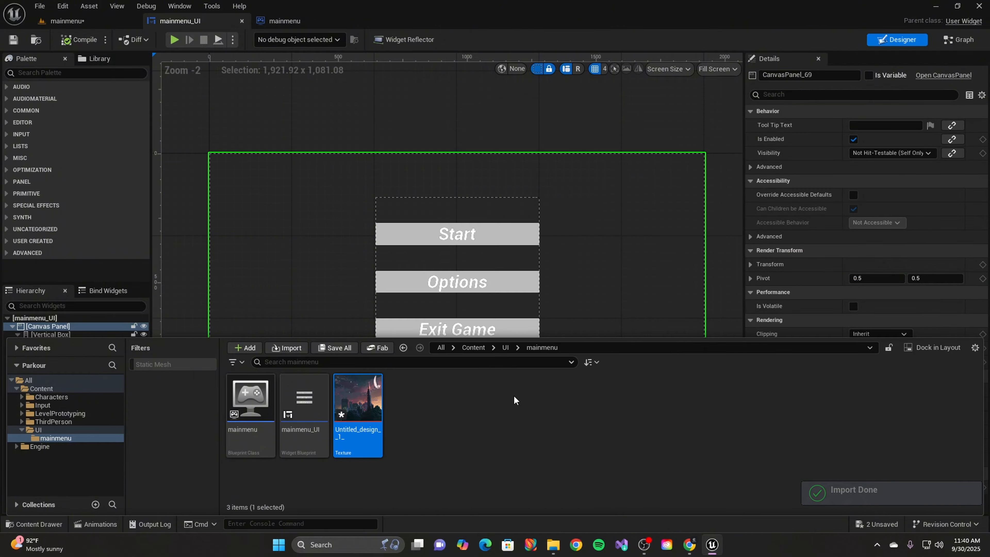
pyautogui.moveTo(335, 440)
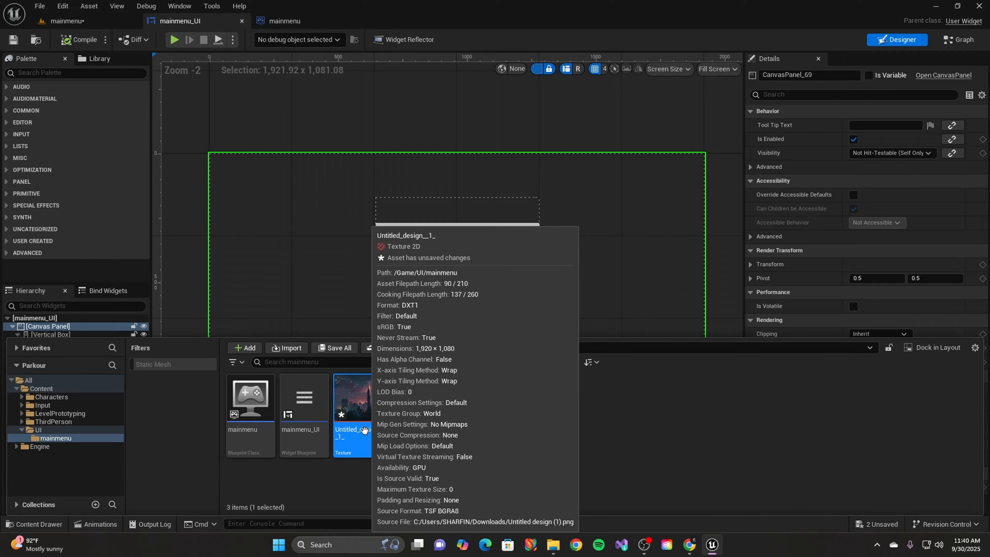
pyautogui.click(433, 405)
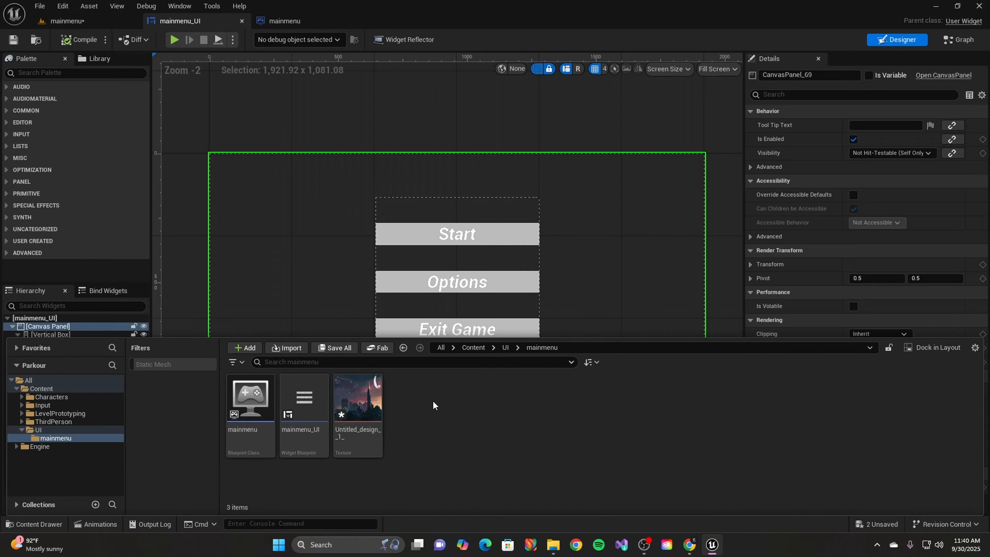
pyautogui.moveTo(360, 407); pyautogui.dragTo(314, 241)
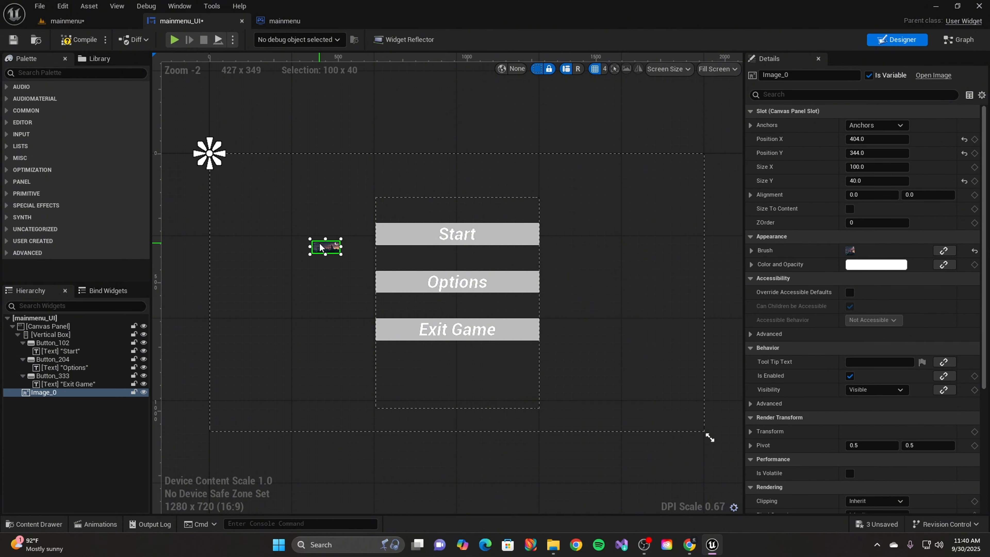
pyautogui.press('Delete')
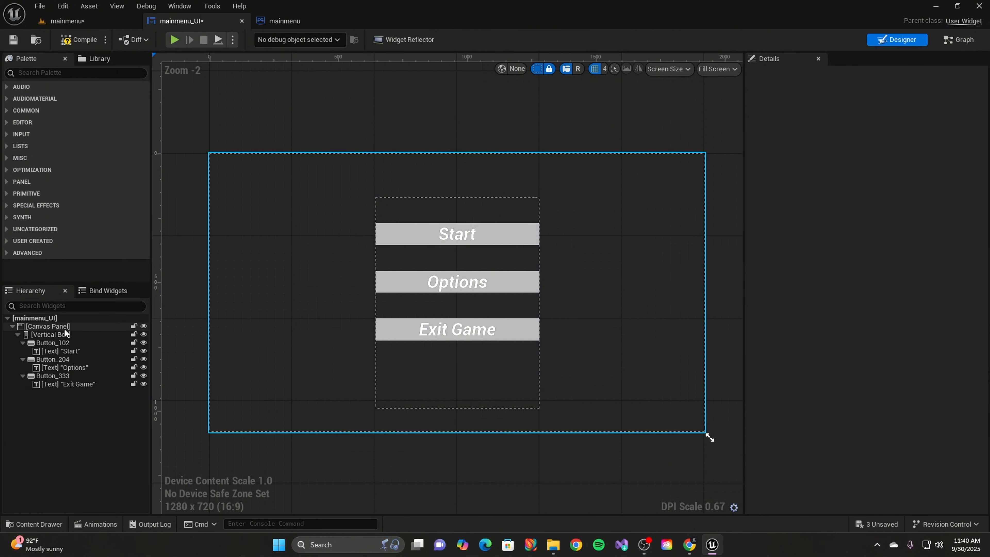
# - Place the imported Untitled_design__1_ texture on the mainmenu_UI canvas and anchor the image to stretch across the whole canvas
pyautogui.hotkey('ctrl', 'space')
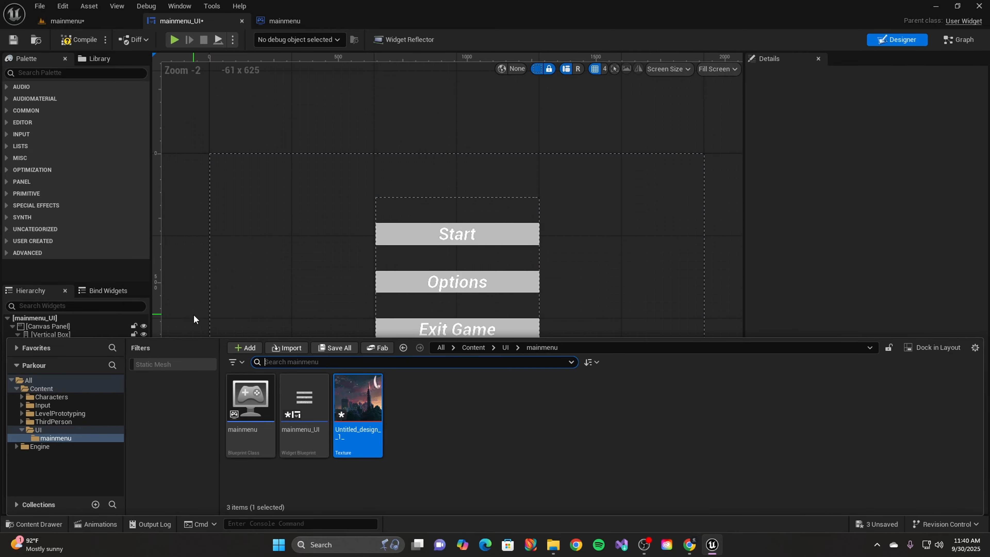
pyautogui.moveTo(358, 399); pyautogui.dragTo(298, 250)
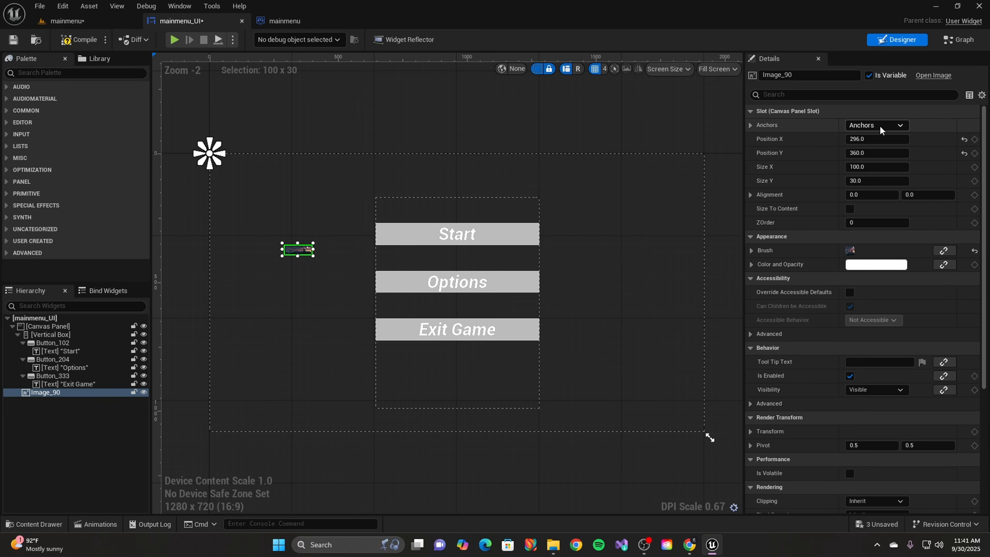
pyautogui.click(856, 123)
pyautogui.click(970, 259)
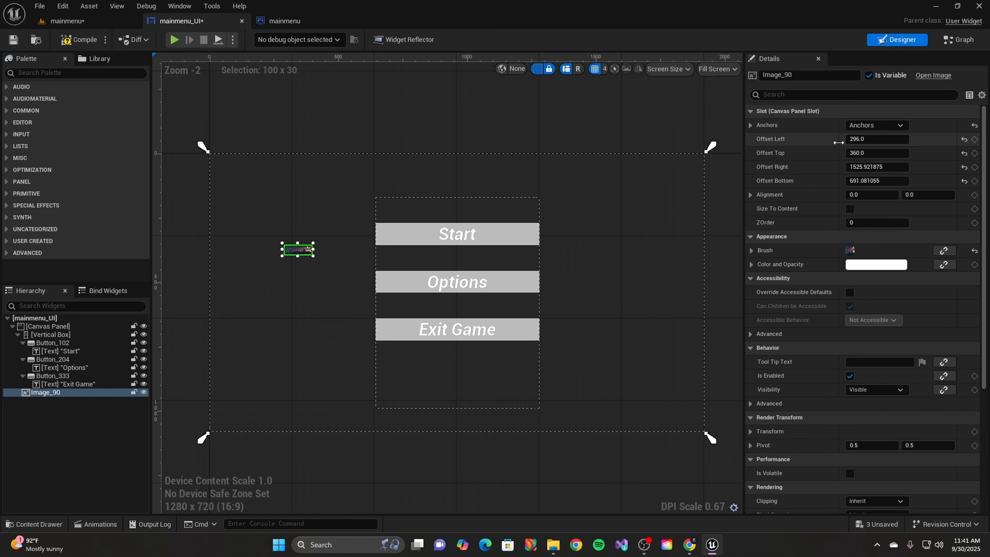
# - Set the image's left, top, right and bottom offsets to 0 so it fills the entire canvas
pyautogui.click(860, 140)
pyautogui.write('0')
pyautogui.press('Return')
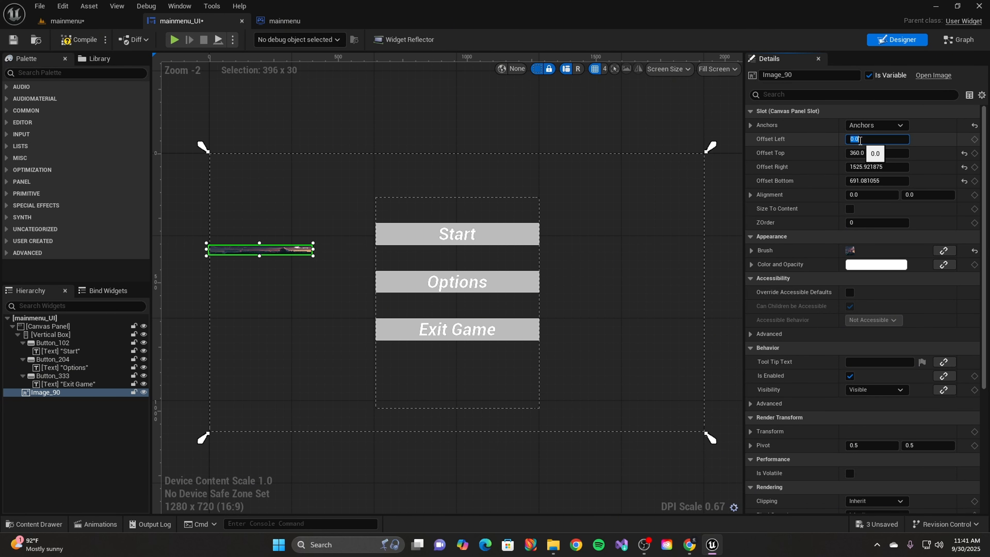
pyautogui.click(865, 154)
pyautogui.write('0')
pyautogui.press('Return')
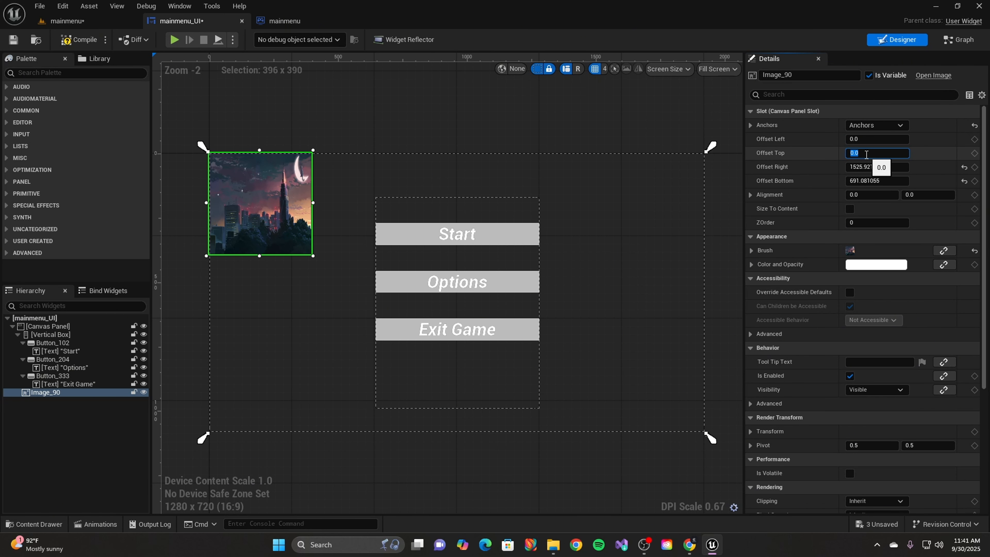
pyautogui.click(865, 167)
pyautogui.write('0')
pyautogui.press('Return')
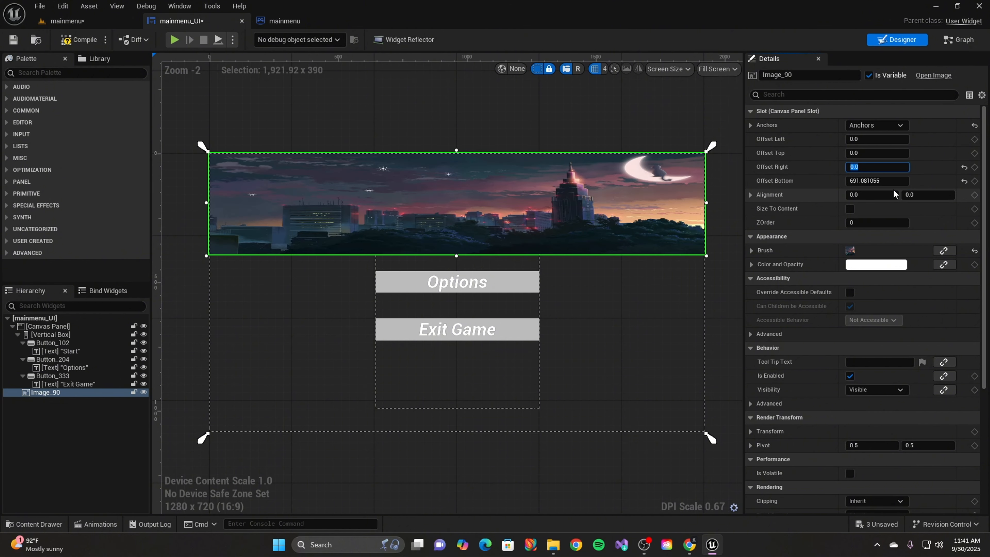
pyautogui.click(880, 181)
pyautogui.write('0')
pyautogui.press('Return')
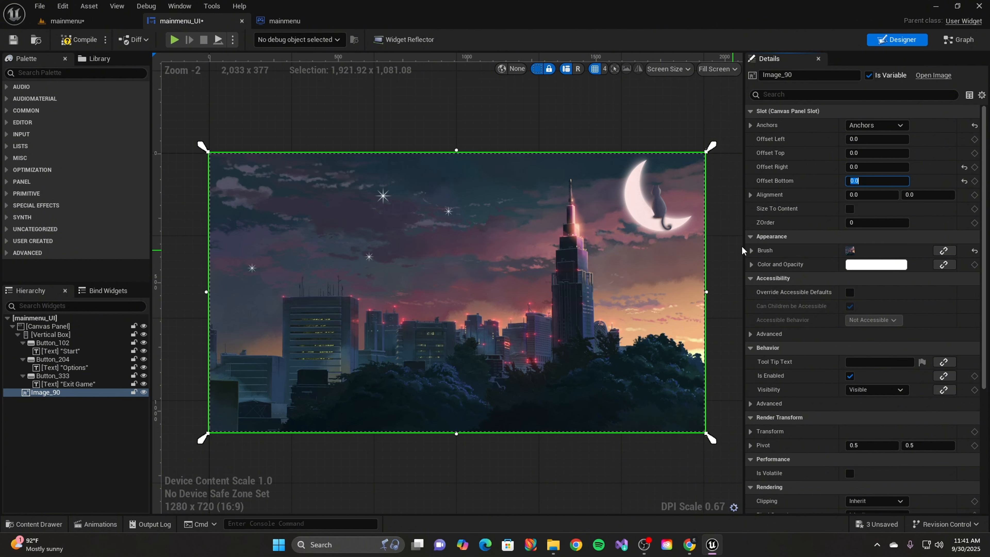
# - Set the background image's ZOrder to -1 and compare it with the Vertical Box's ZOrder
pyautogui.click(860, 223)
pyautogui.write('-1')
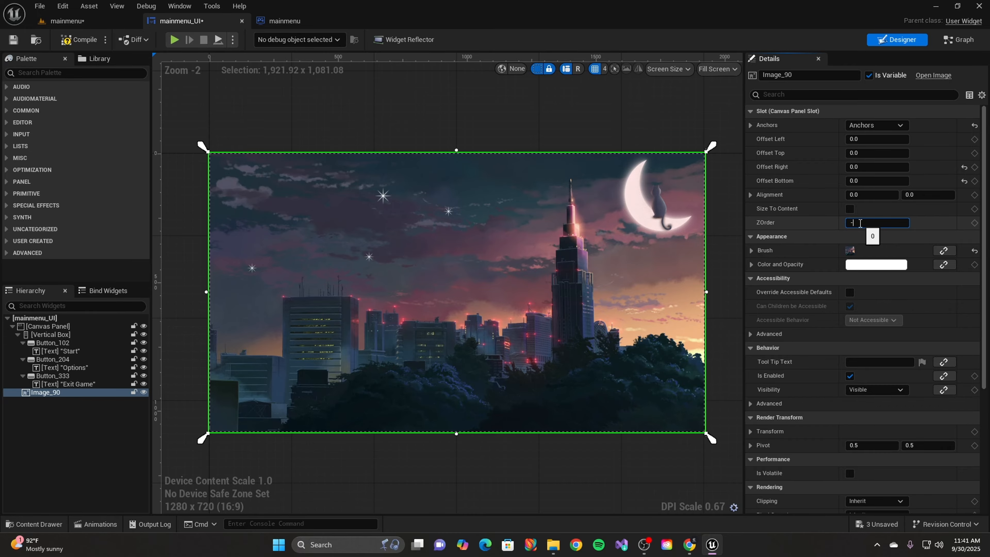
pyautogui.press('Return')
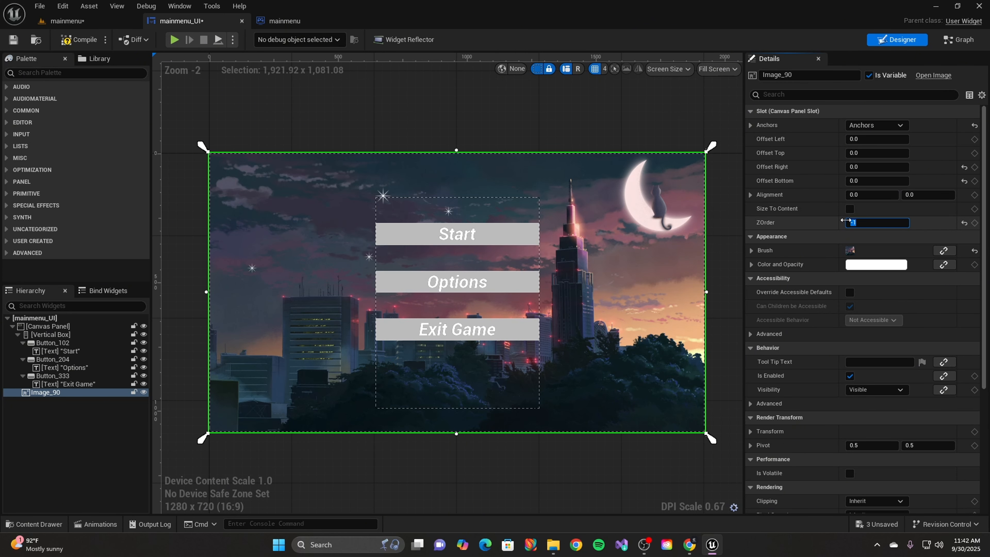
pyautogui.click(857, 224)
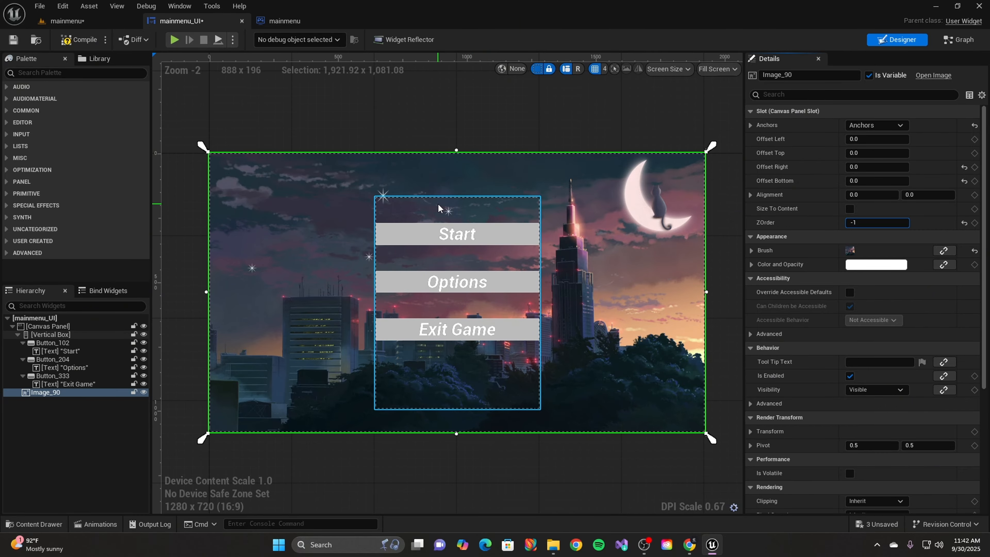
pyautogui.click(466, 209)
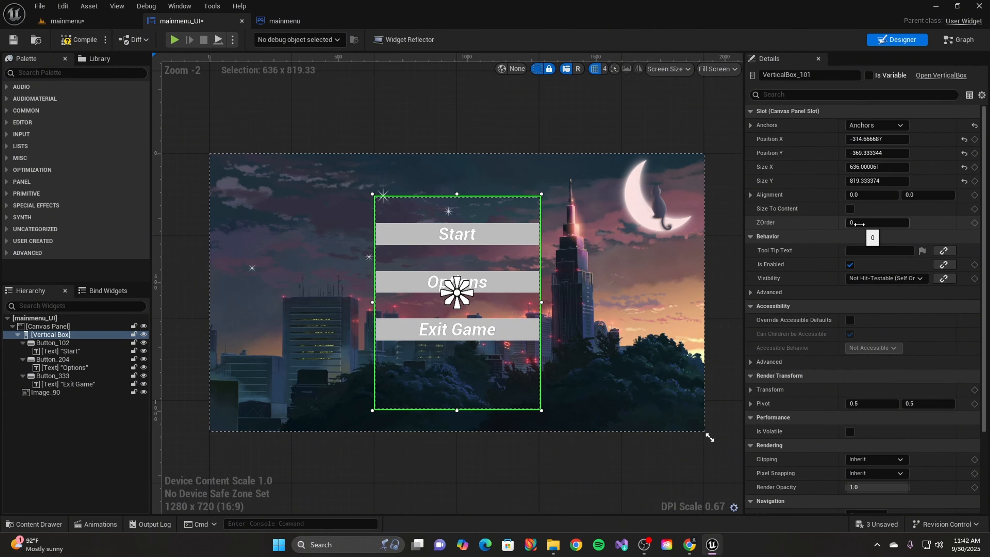
pyautogui.click(604, 215)
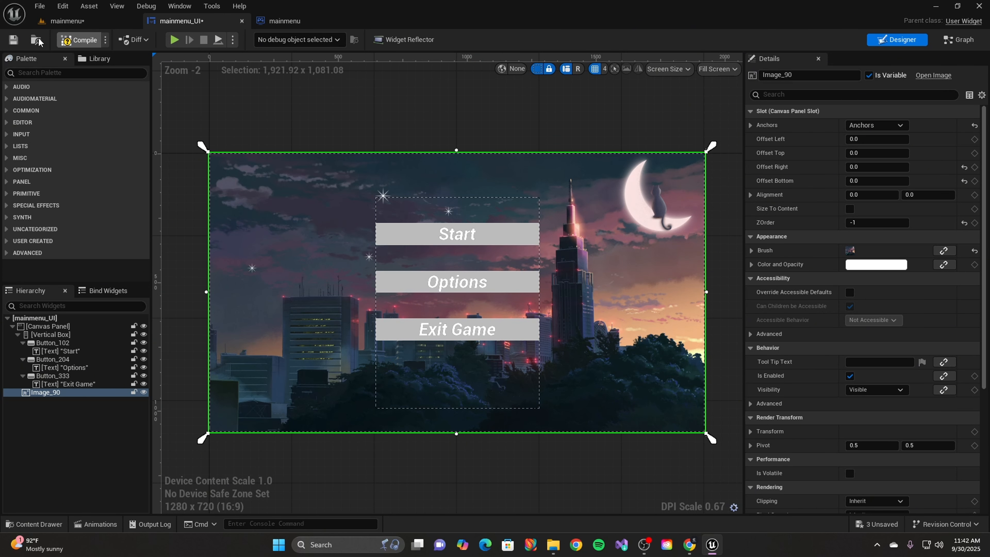
# - Save mainmenu_UI, play the mainmenu level to preview the menu with its background, and stop the preview
pyautogui.click(13, 39)
pyautogui.click(66, 21)
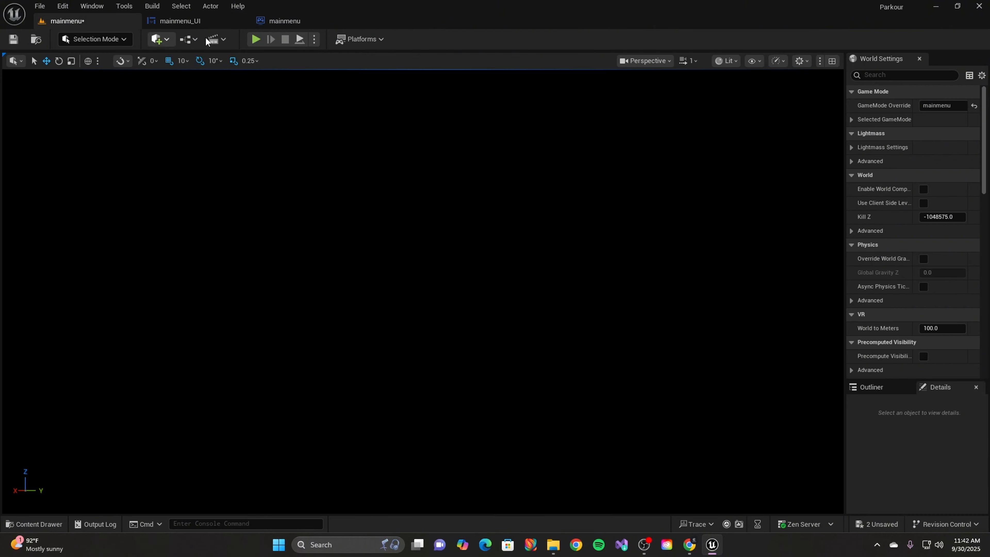
pyautogui.click(255, 39)
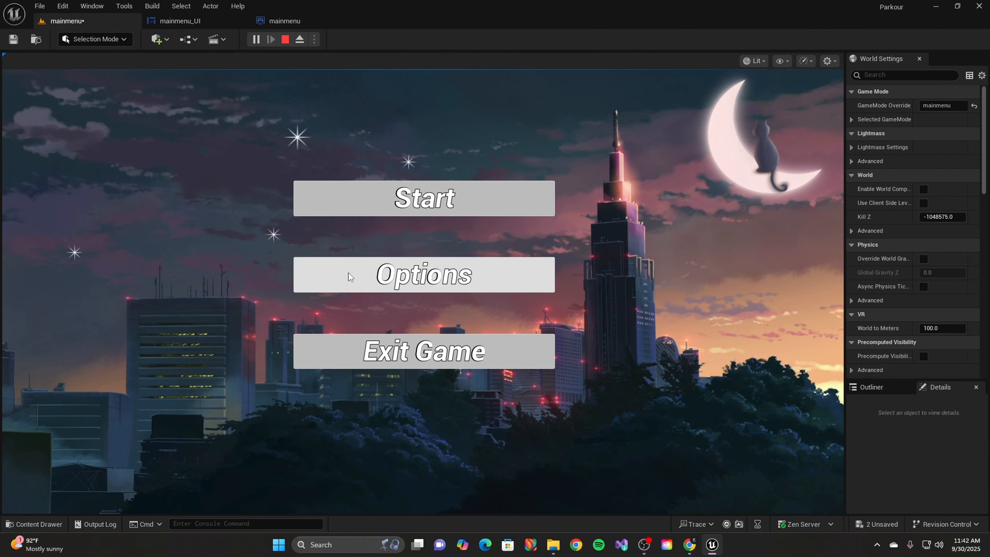
pyautogui.click(285, 39)
# - Return to mainmenu_UI and examine the Start button's style options, including its Pressed and Disabled states
pyautogui.click(194, 21)
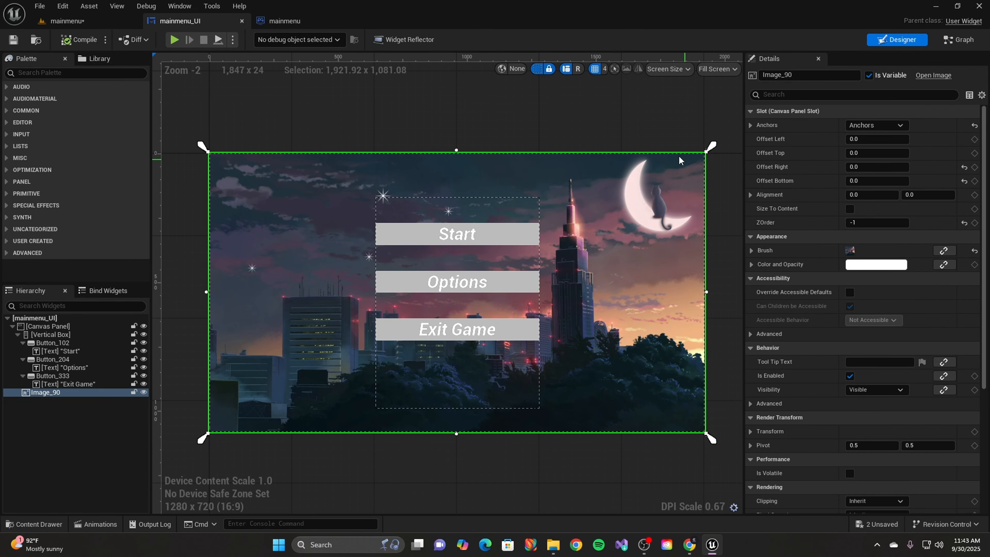
pyautogui.click(503, 240)
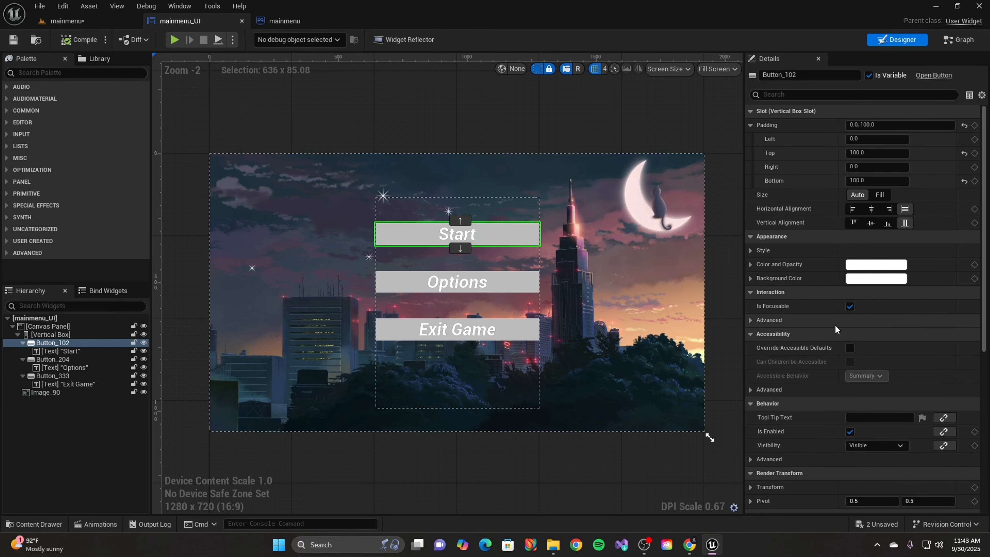
pyautogui.click(751, 250)
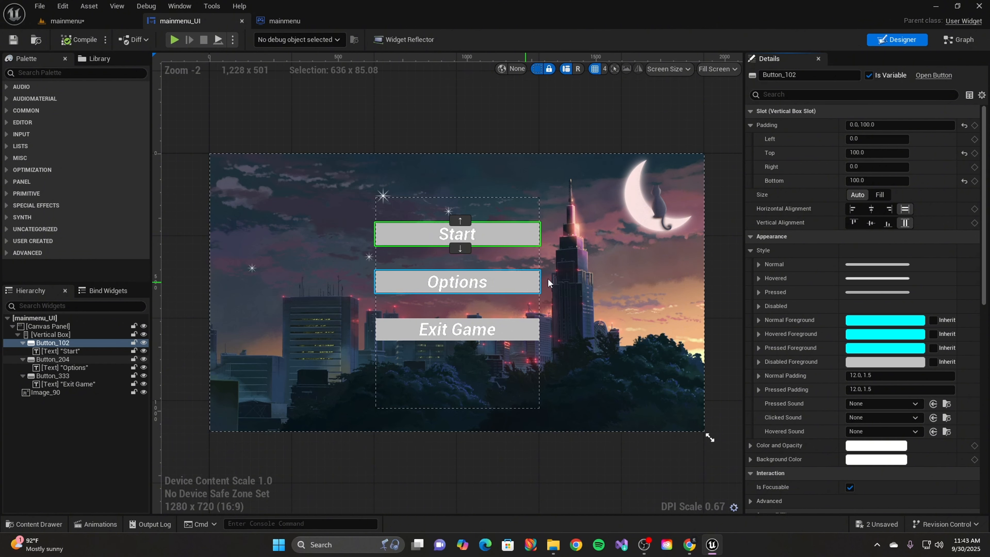
pyautogui.click(758, 292)
pyautogui.click(758, 293)
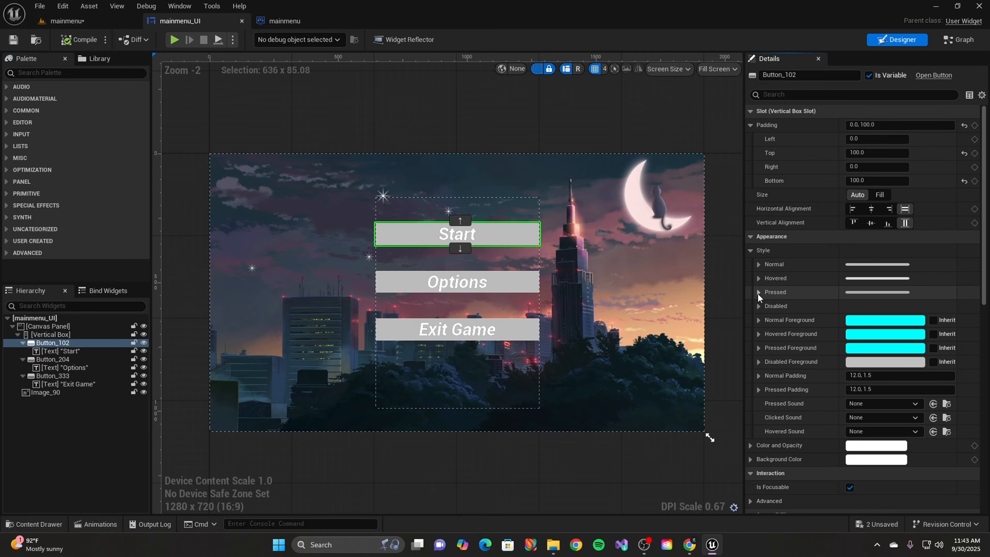
pyautogui.click(760, 305)
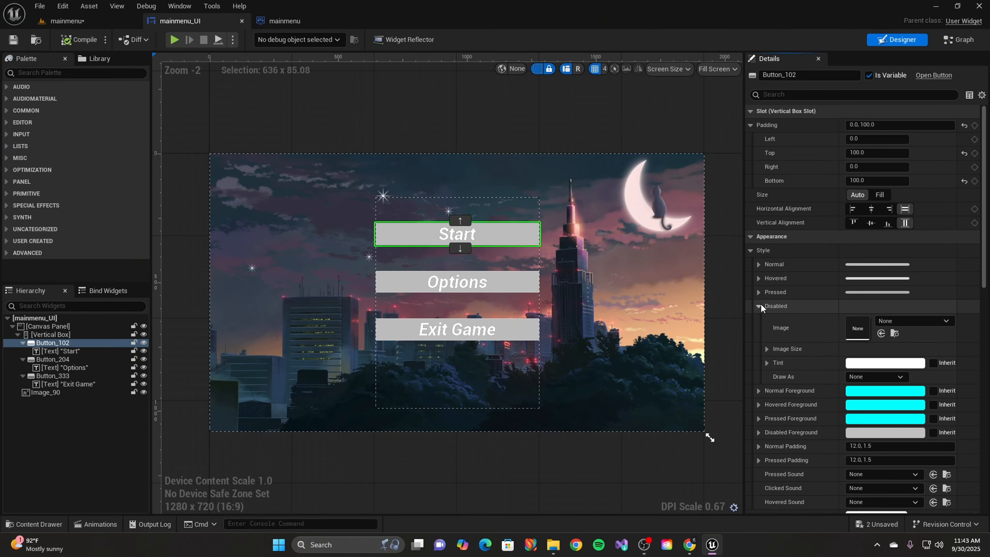
pyautogui.click(760, 305)
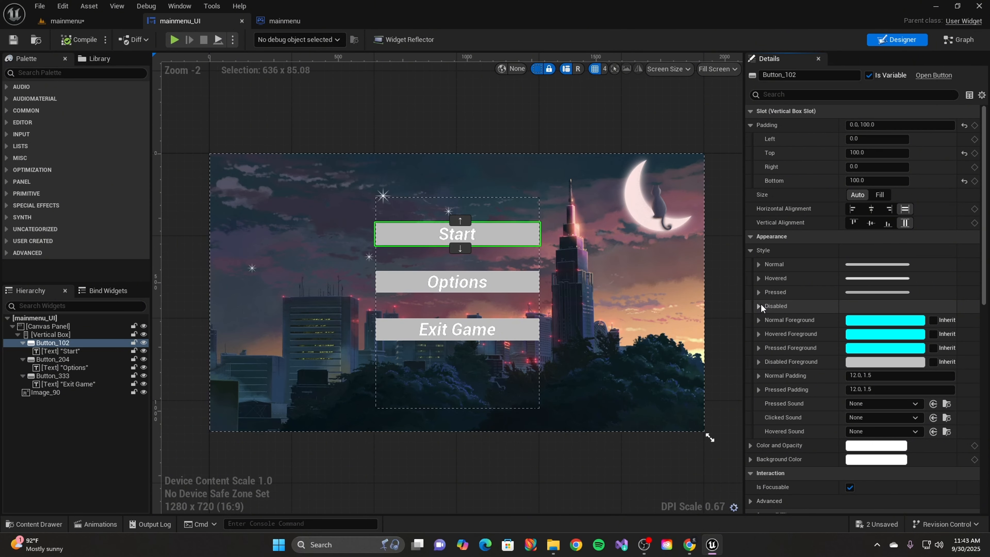
pyautogui.click(759, 306)
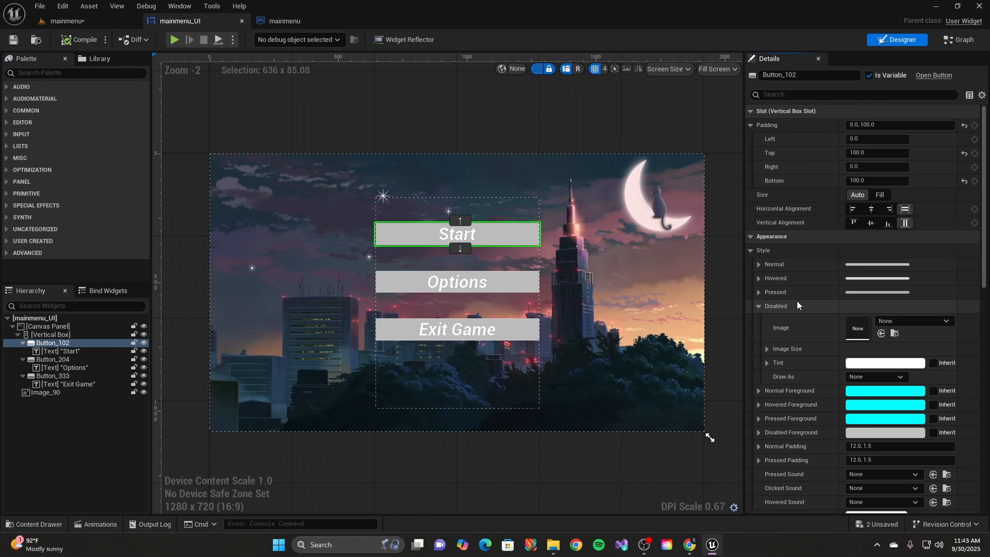
pyautogui.click(758, 306)
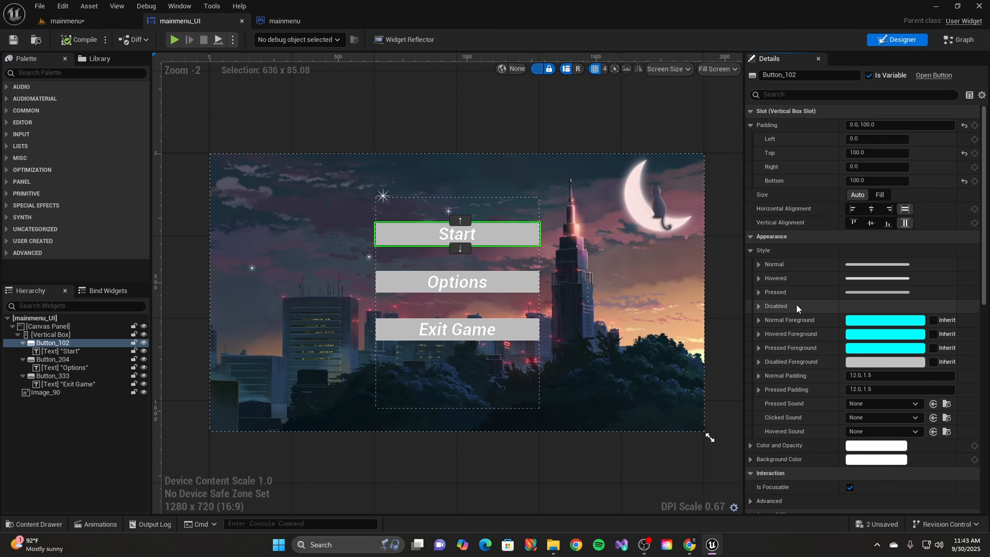
# - Tint the Start button's Normal style crimson red (BB002BFF) and have it drawn as a Rounded Box
pyautogui.click(759, 265)
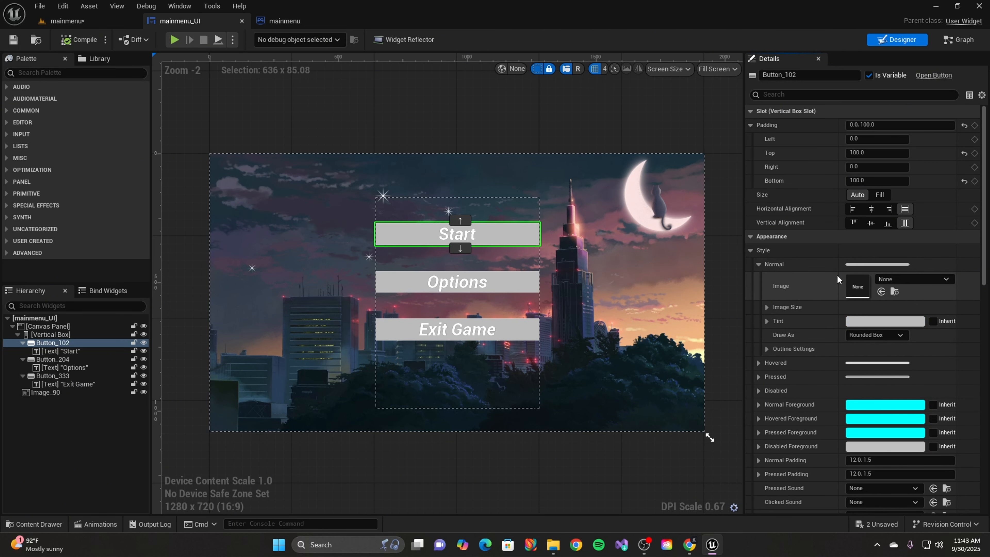
pyautogui.click(872, 320)
pyautogui.click(754, 314)
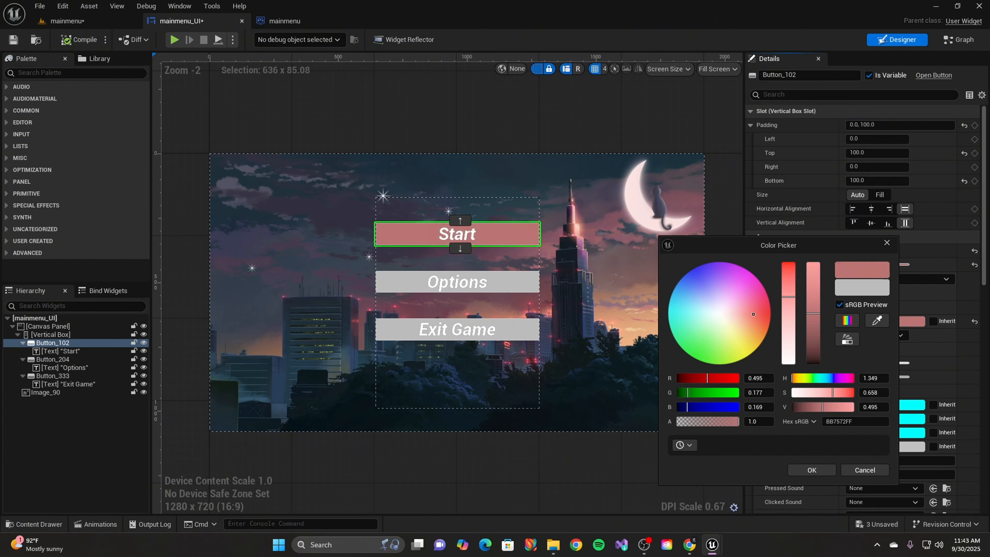
pyautogui.moveTo(753, 314)
pyautogui.mouseDown()
pyautogui.moveTo(769, 316)
pyautogui.moveTo(761, 337)
pyautogui.moveTo(771, 310)
pyautogui.mouseUp()
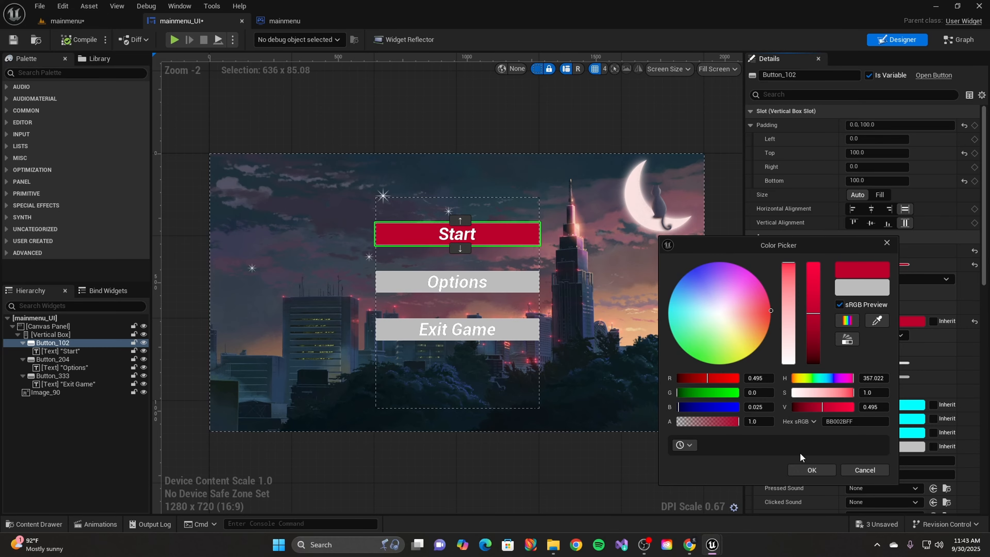
pyautogui.click(814, 469)
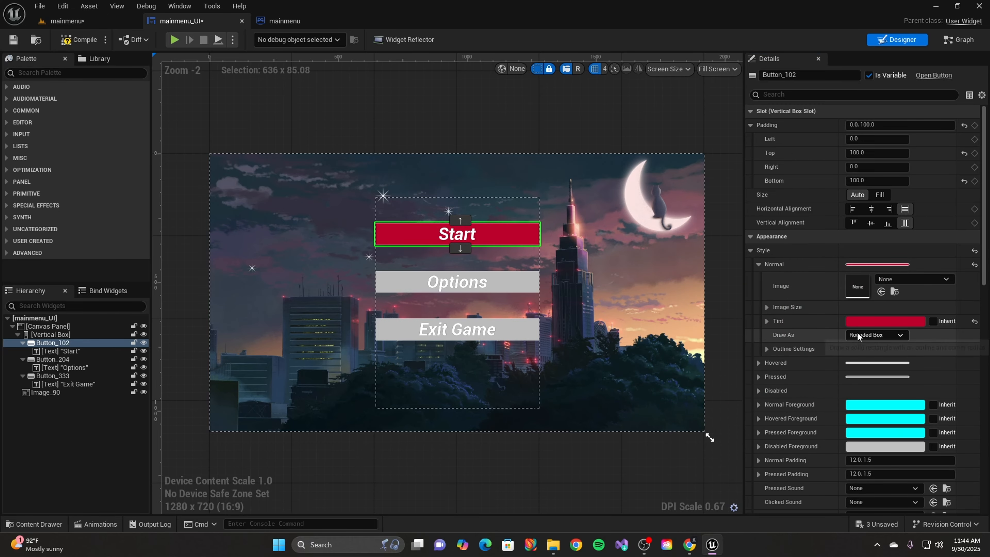
pyautogui.click(873, 334)
pyautogui.click(866, 383)
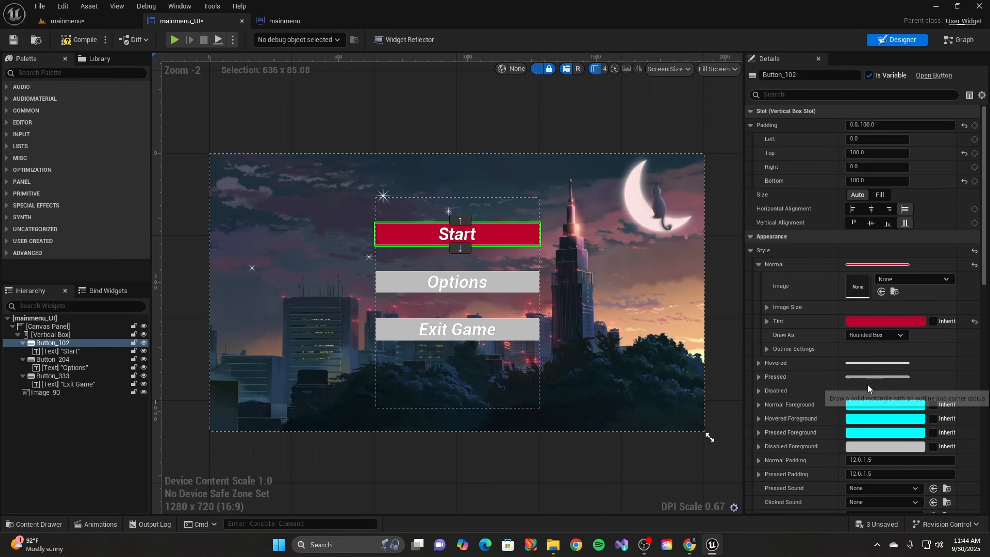
# - Give the Start button's Normal style a black outline (000000FF) with a width of 2, and deselect the button
pyautogui.click(766, 349)
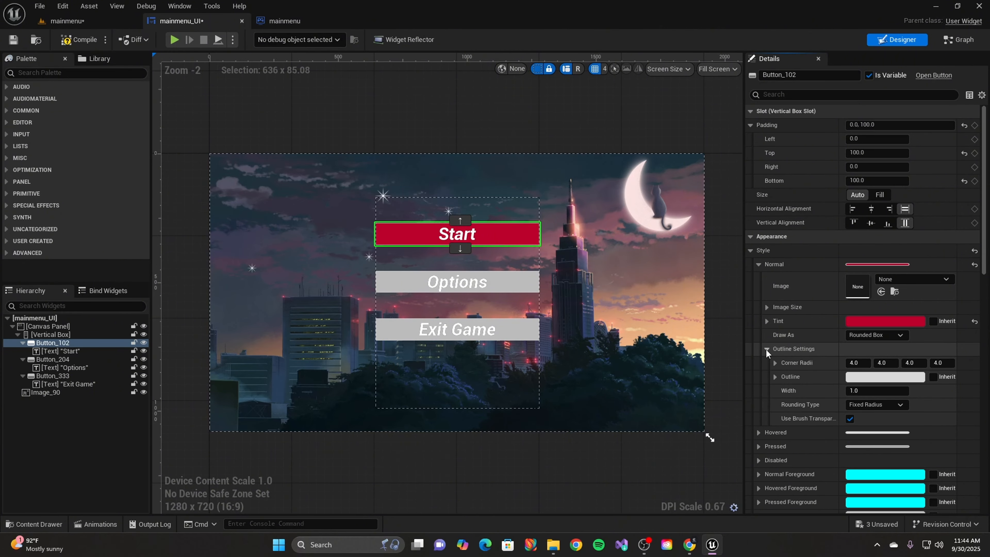
pyautogui.click(892, 376)
pyautogui.moveTo(790, 308); pyautogui.dragTo(784, 364)
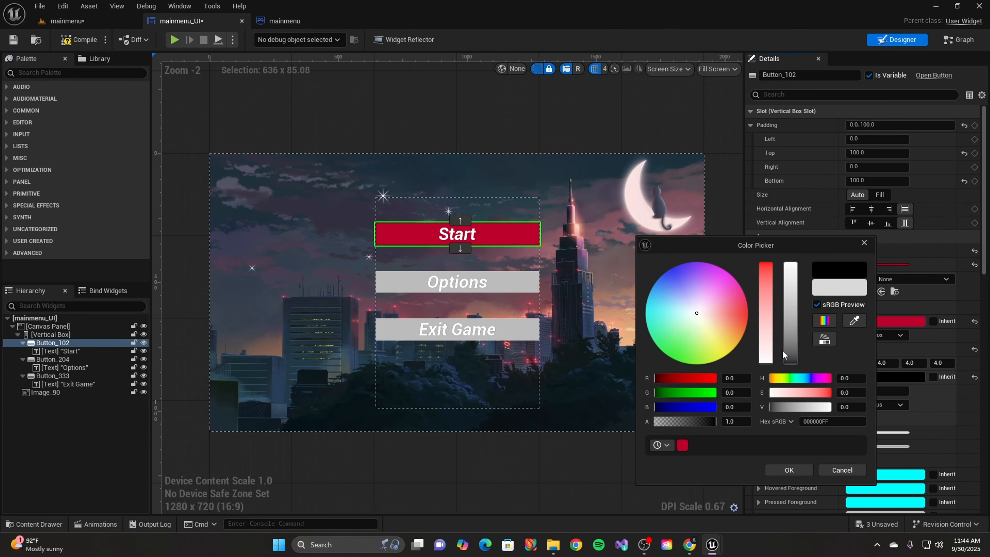
pyautogui.click(790, 470)
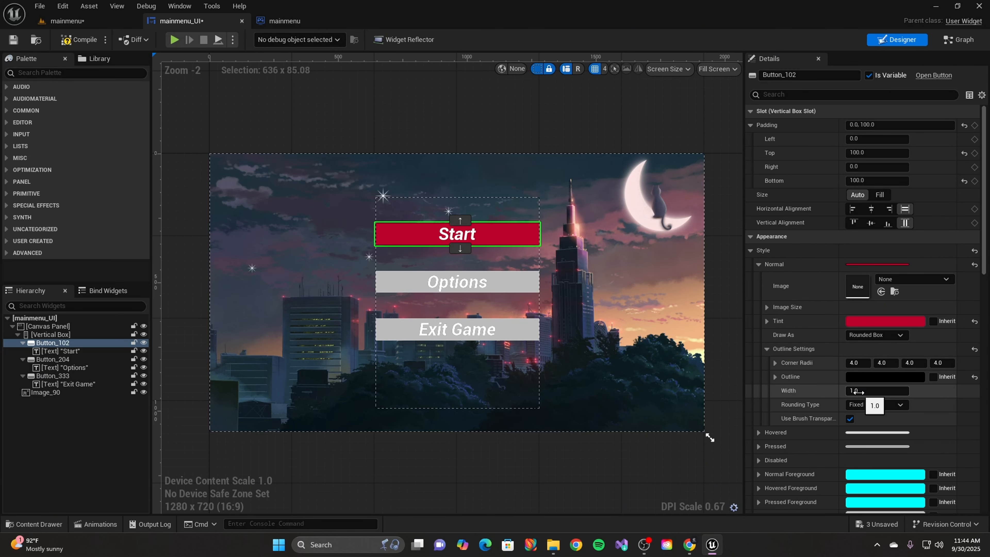
pyautogui.click(859, 391)
pyautogui.write('2')
pyautogui.press('Return')
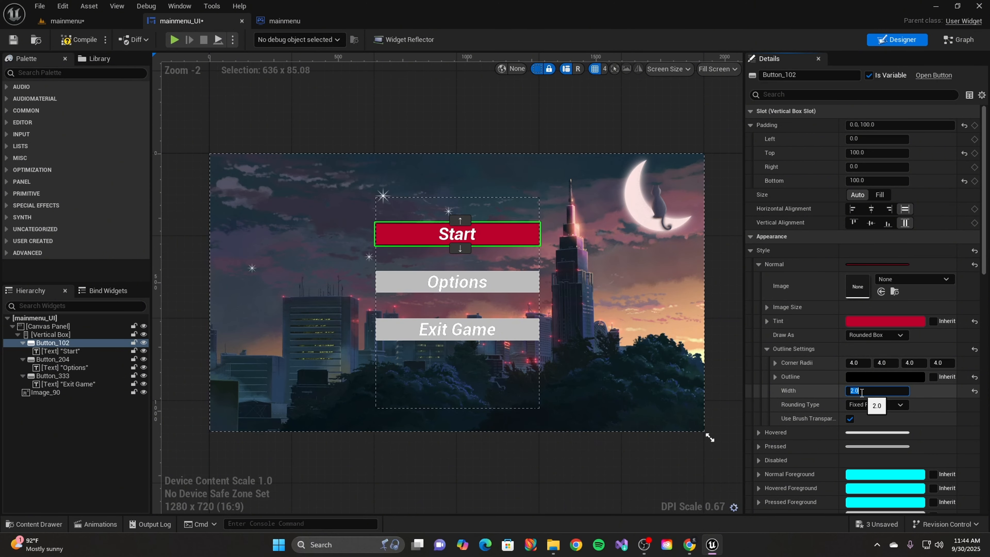
pyautogui.click(623, 245)
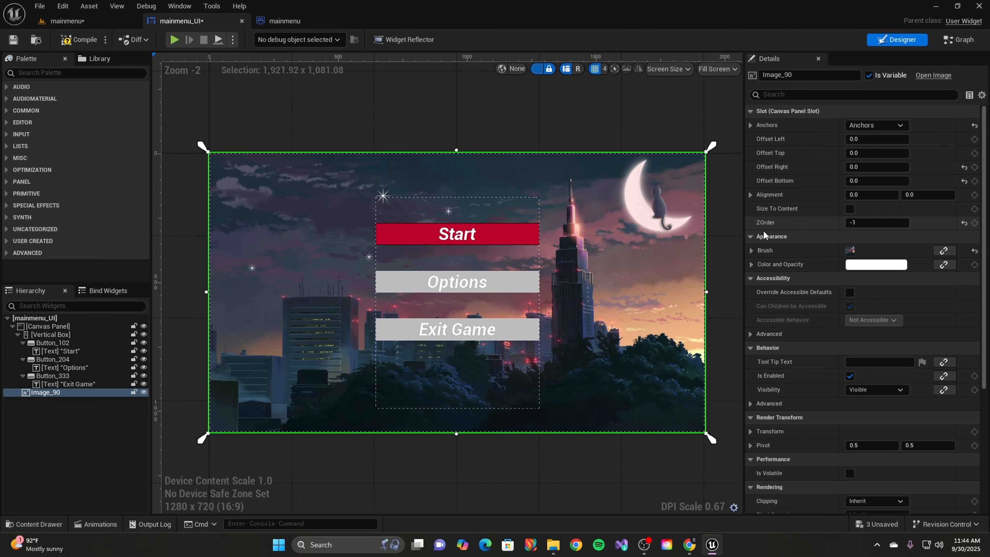
# - Set the Start button's Normal outline rounding type to Half Height Radius
pyautogui.click(476, 237)
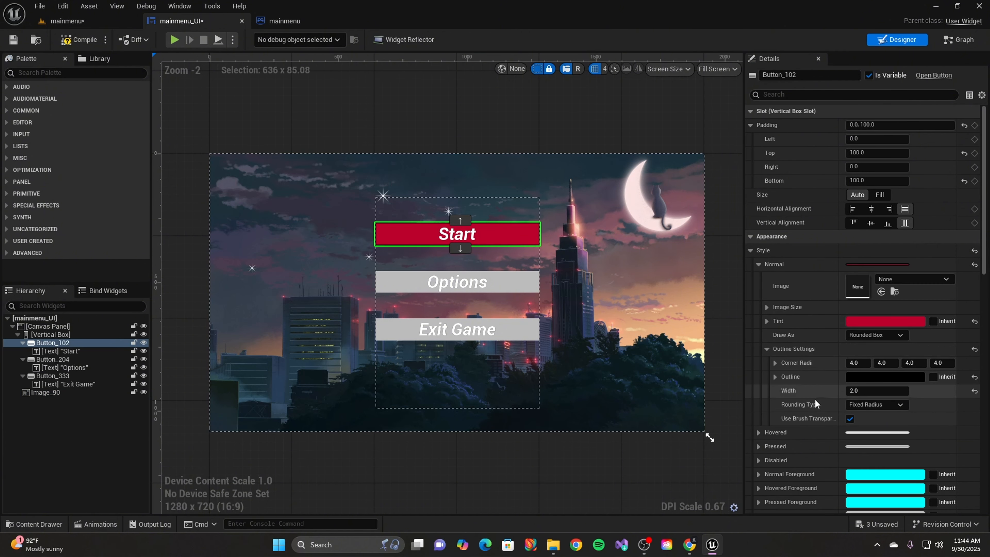
pyautogui.click(596, 318)
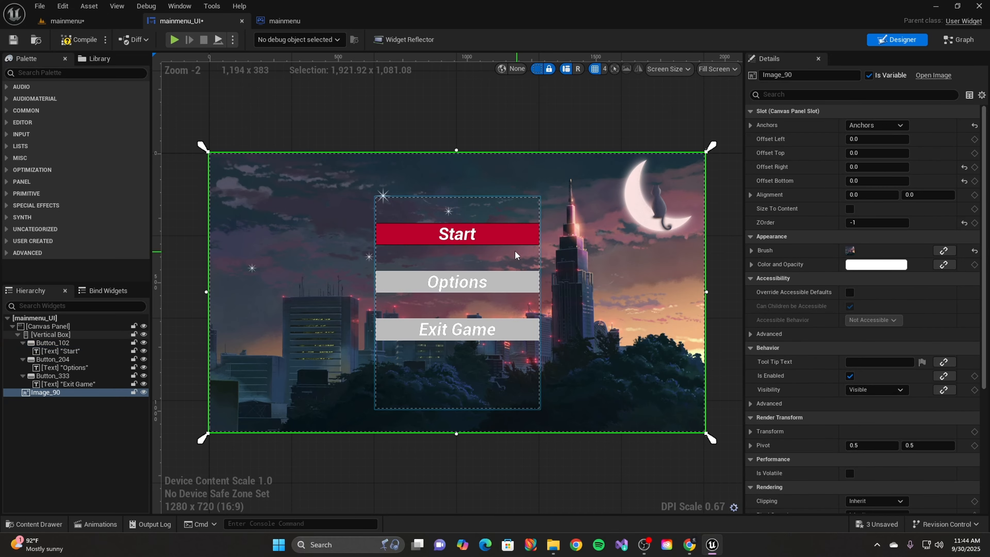
pyautogui.click(533, 240)
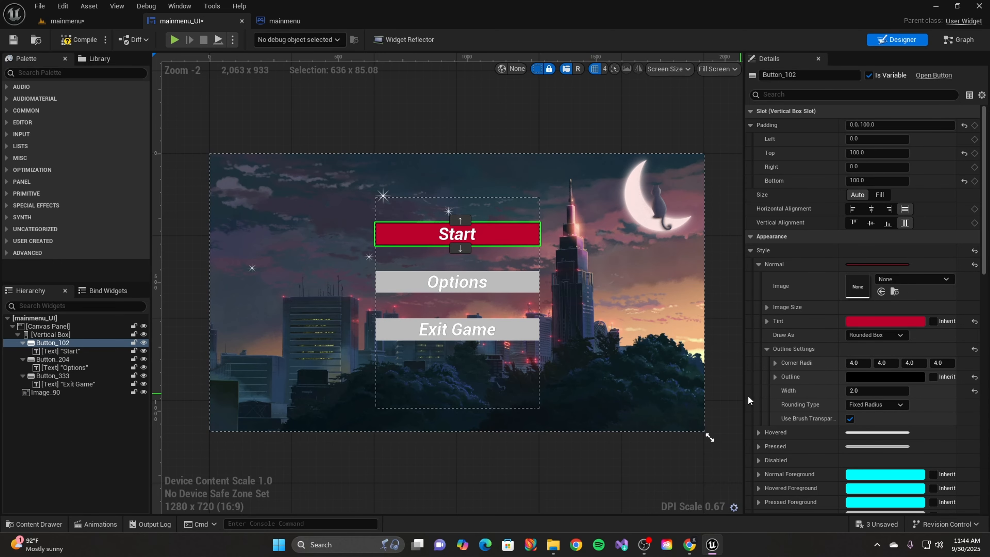
pyautogui.click(878, 408)
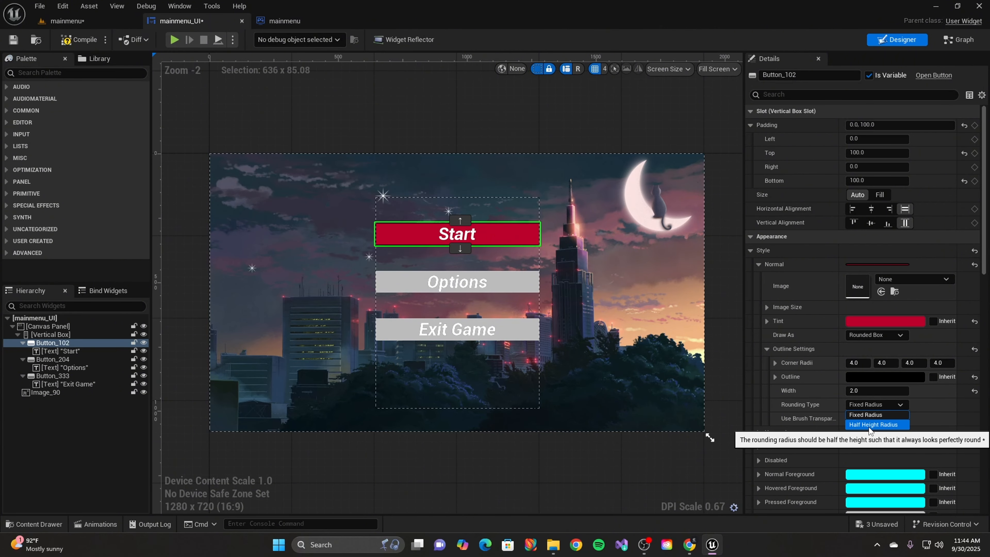
pyautogui.click(877, 426)
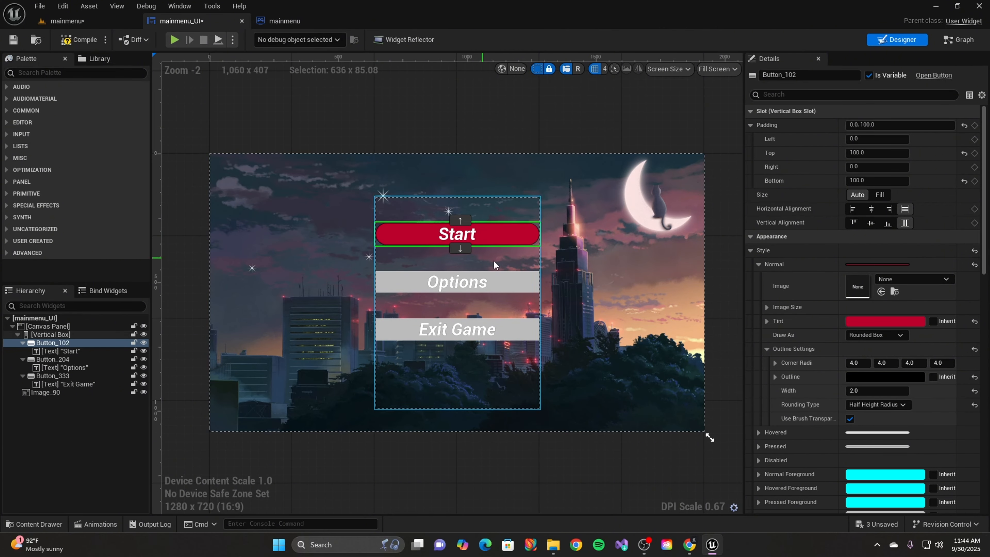
# - Tint the Start button's Hovered style a lighter, muted red and have it drawn as a Rounded Box
pyautogui.scroll(-1, 822, 374)
pyautogui.scroll(-1, 822, 369)
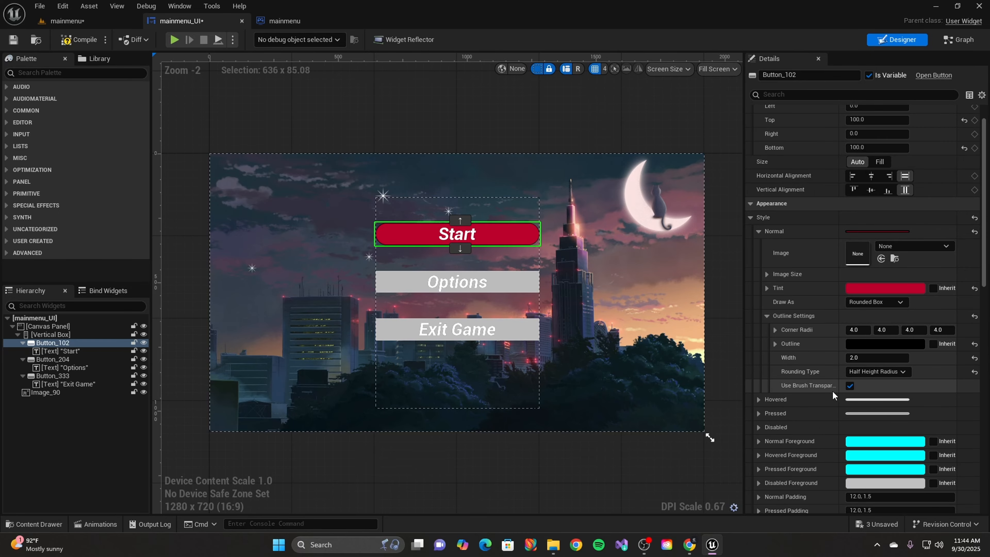
pyautogui.scroll(-2, 832, 390)
pyautogui.click(766, 283)
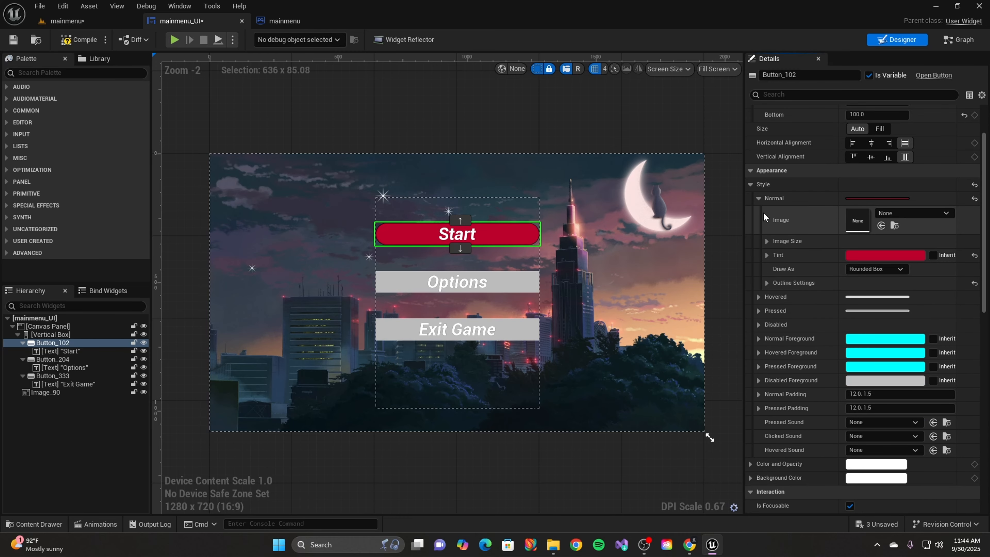
pyautogui.click(758, 198)
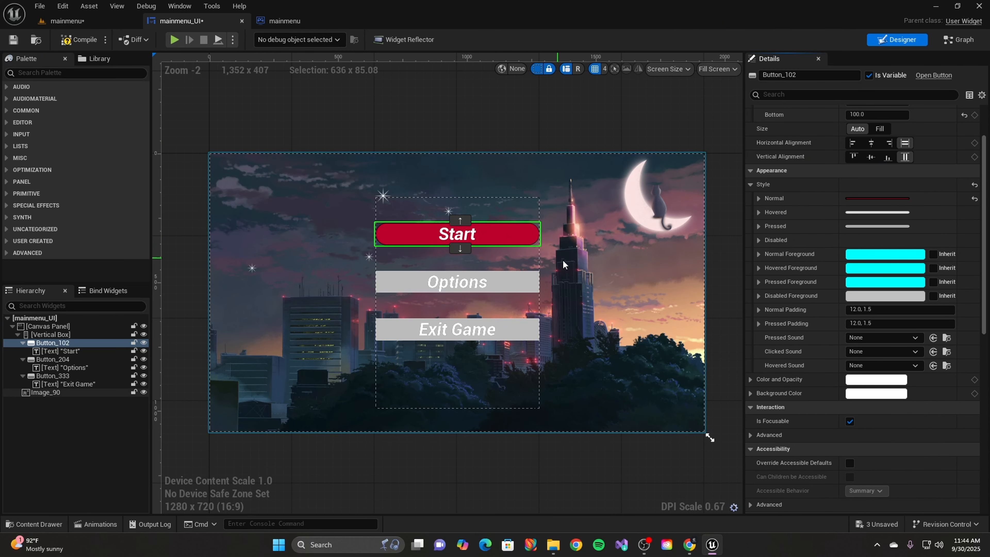
pyautogui.click(757, 212)
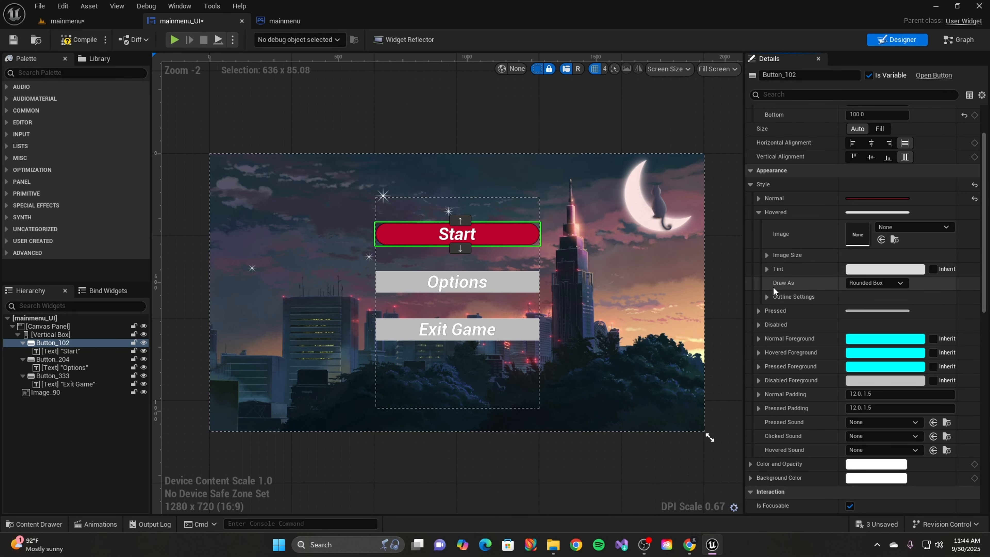
pyautogui.click(897, 269)
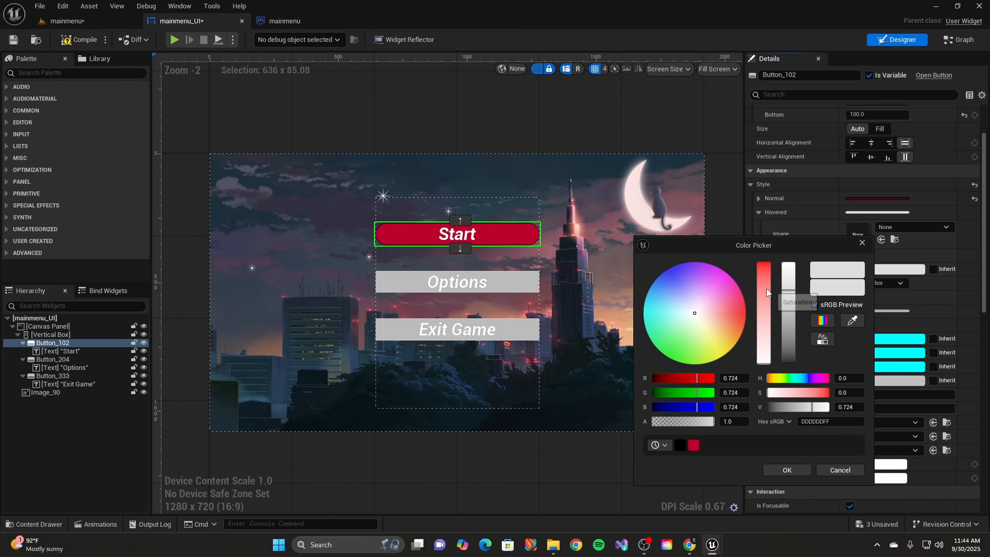
pyautogui.moveTo(766, 289); pyautogui.dragTo(786, 309)
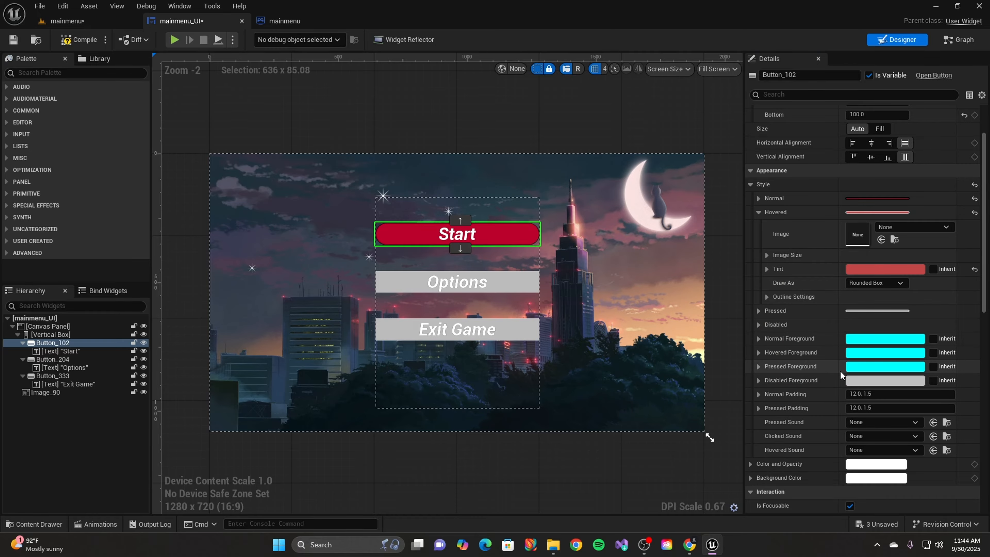
pyautogui.click(854, 287)
pyautogui.click(865, 331)
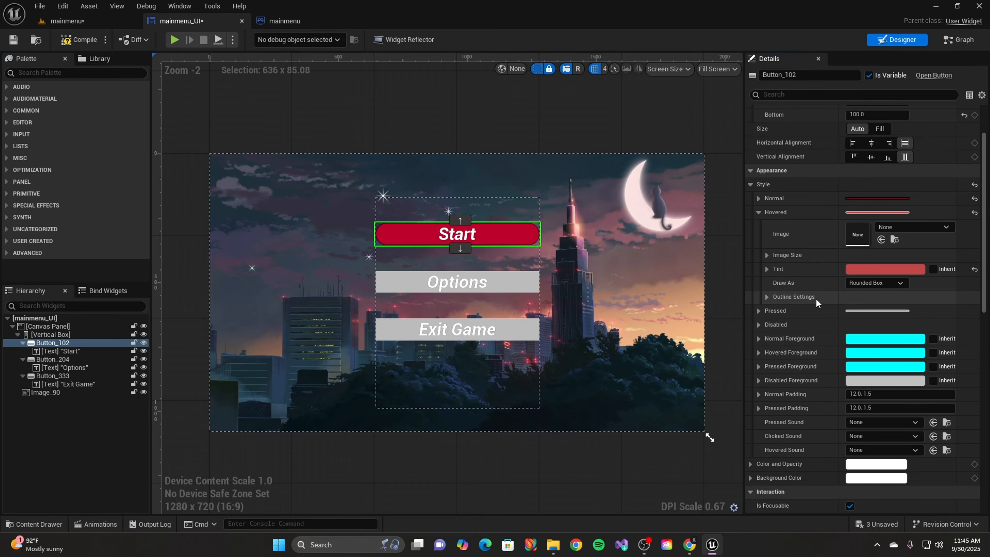
# - Give the Start button's Hovered style a black outline (000000FF) with width 2 and Half Height Radius rounding
pyautogui.click(795, 296)
pyautogui.click(868, 327)
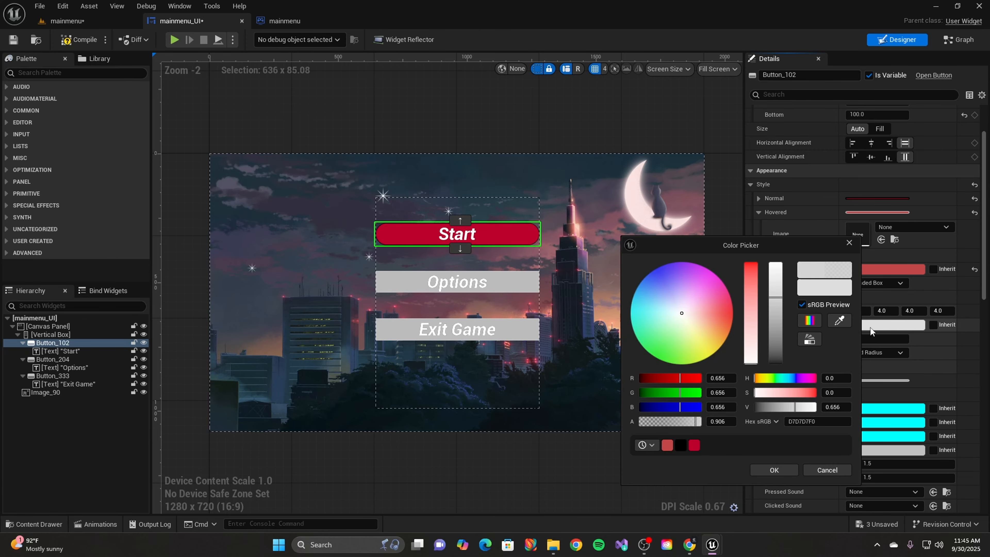
pyautogui.moveTo(781, 298); pyautogui.dragTo(784, 376)
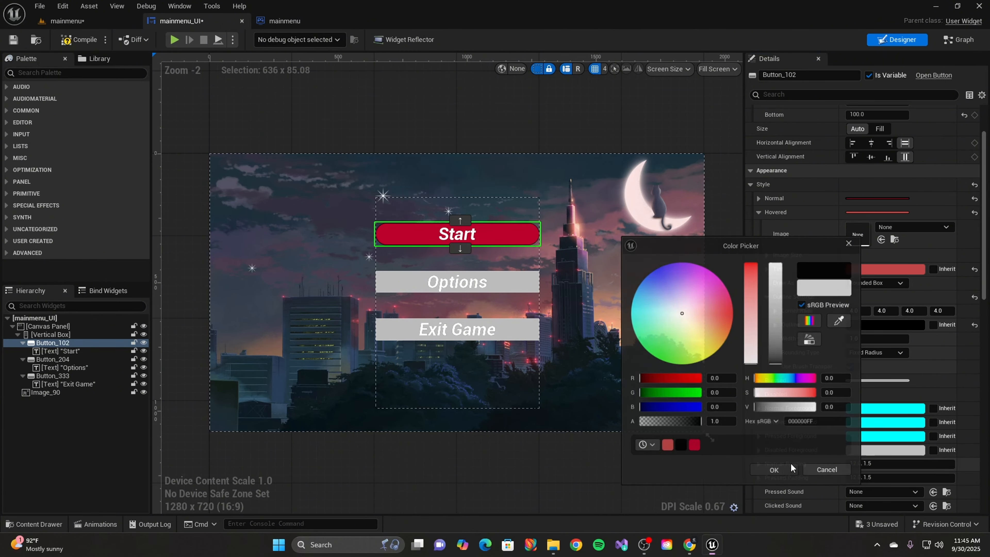
pyautogui.click(774, 470)
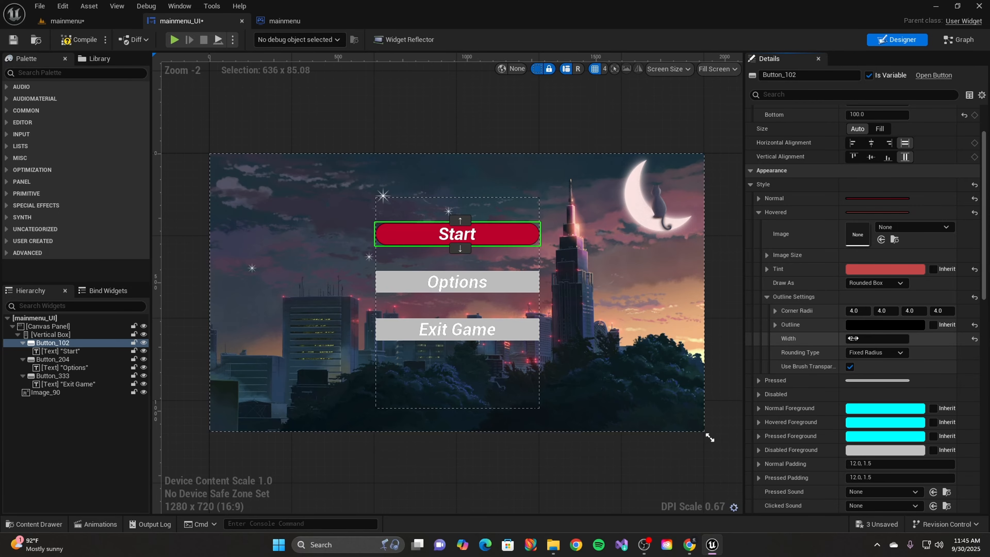
pyautogui.click(865, 352)
pyautogui.click(851, 363)
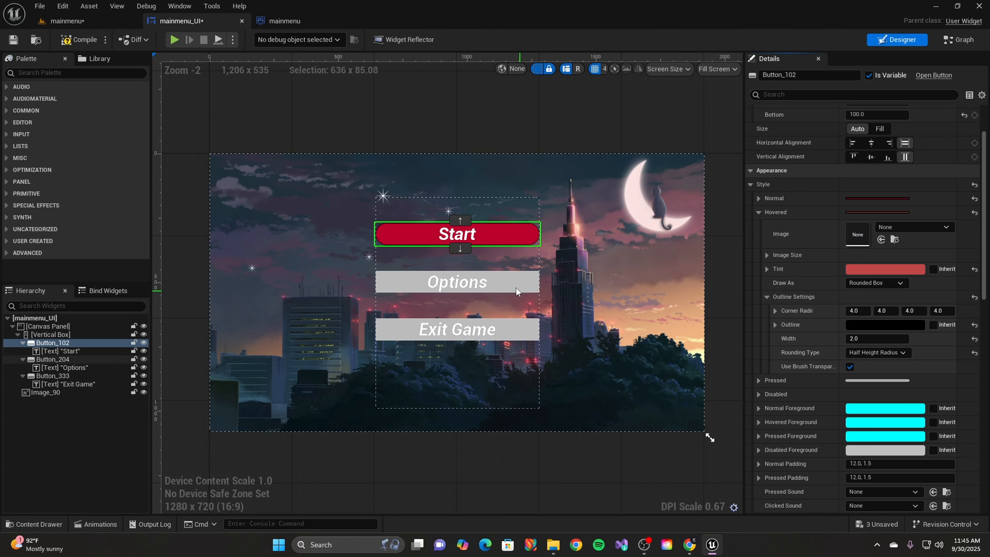
# - Tint the Start button's Pressed style purple-blue (432BA7FF)
pyautogui.scroll(-2, 758, 275)
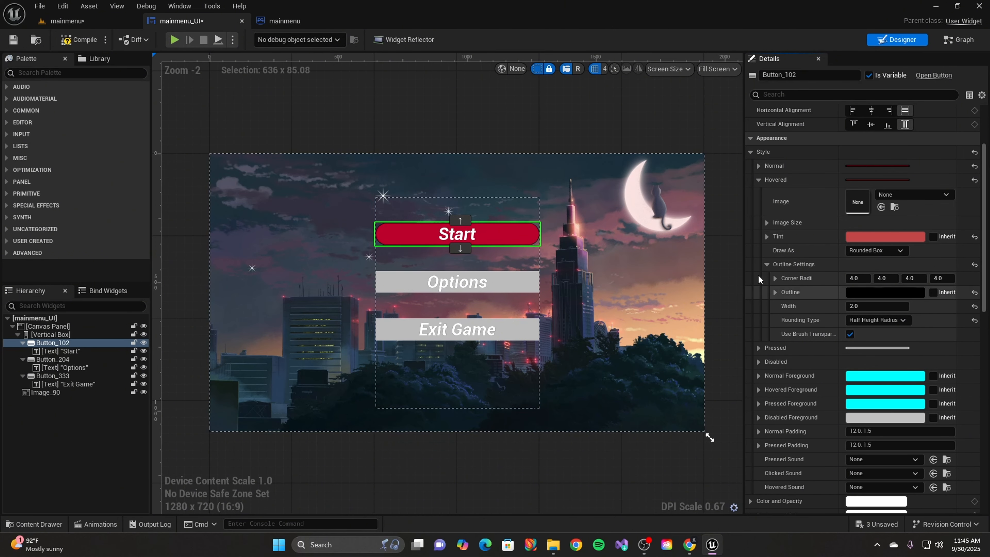
pyautogui.click(766, 264)
pyautogui.click(759, 180)
pyautogui.click(759, 193)
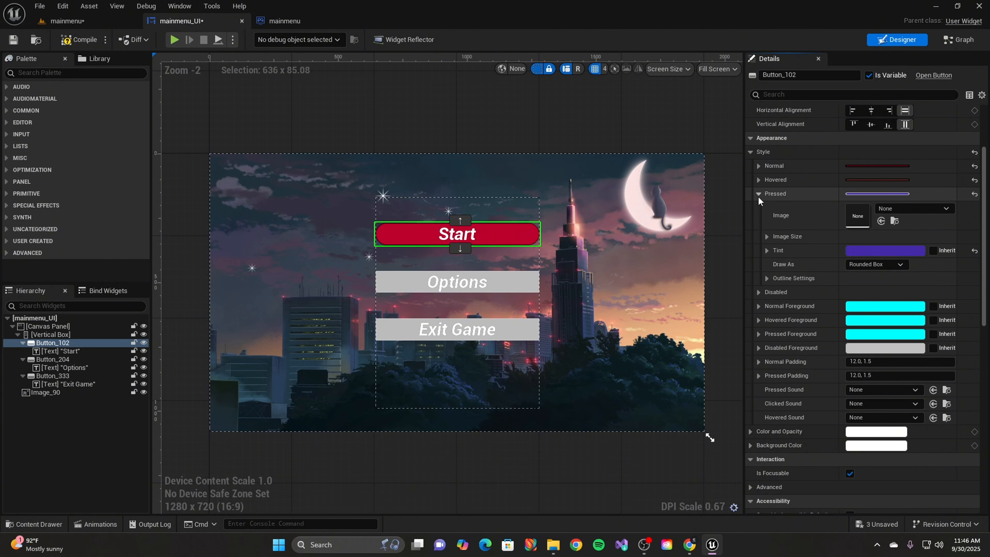
pyautogui.click(881, 253)
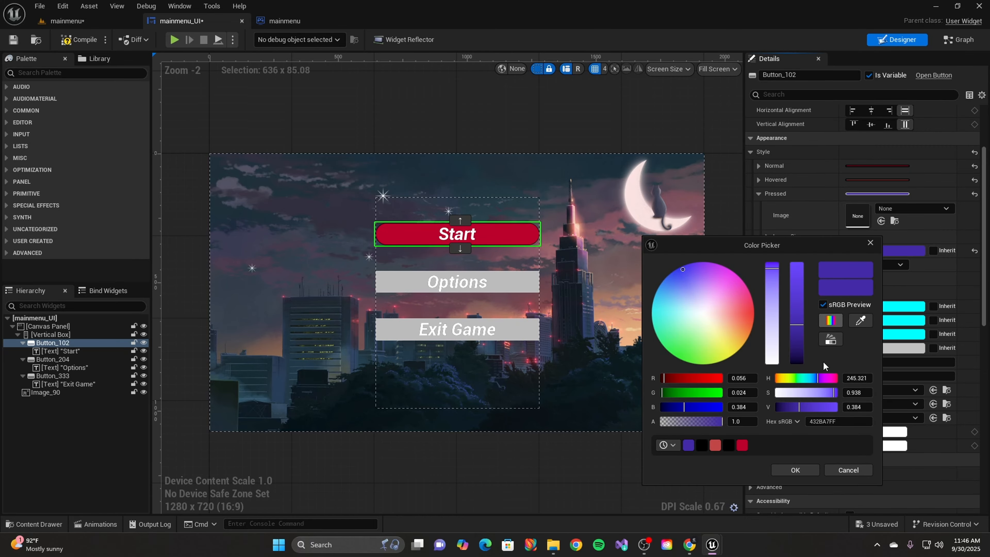
pyautogui.click(795, 470)
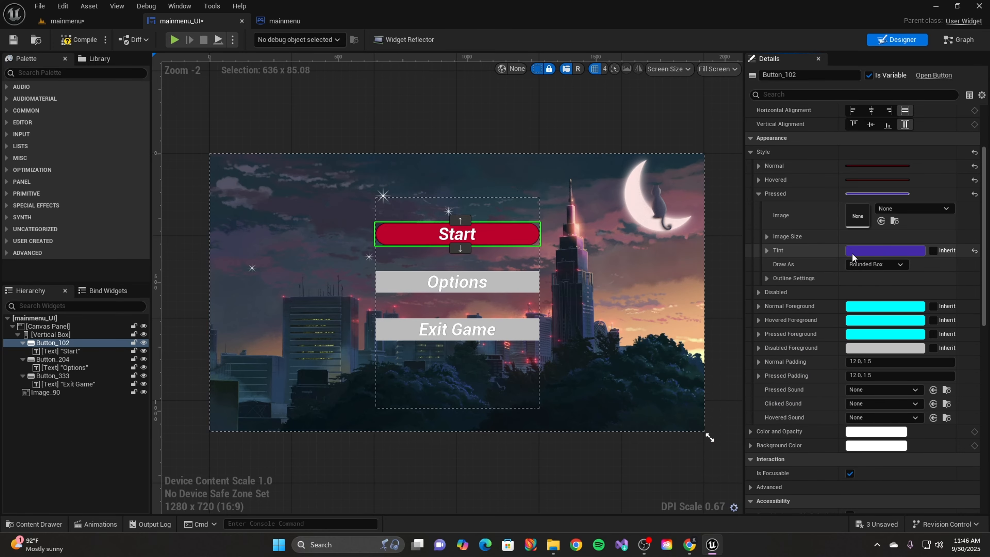
# - Give the Start button's Pressed style a black outline with width 2 and Half Height Radius rounding
pyautogui.click(766, 278)
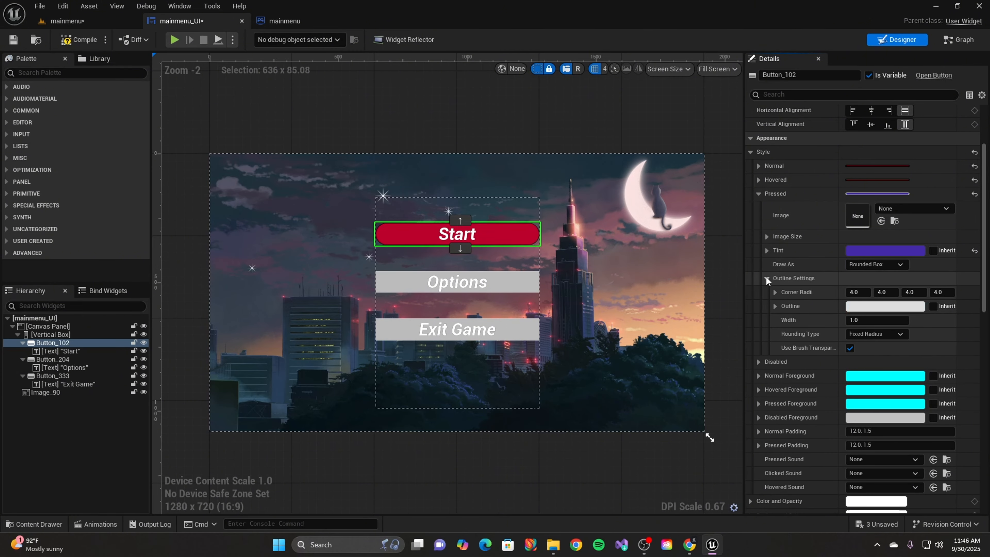
pyautogui.click(871, 306)
pyautogui.moveTo(788, 322); pyautogui.dragTo(795, 400)
pyautogui.click(784, 468)
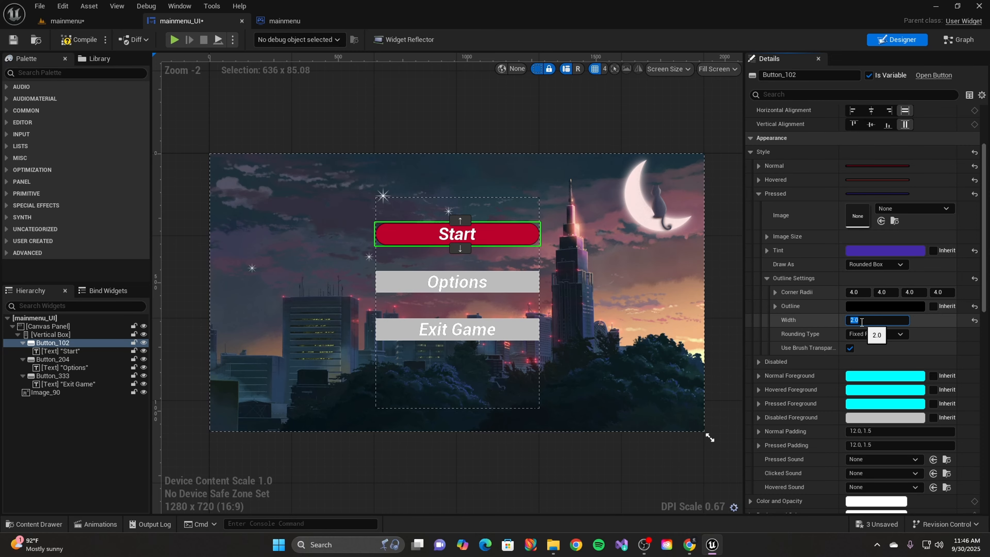
pyautogui.click(877, 334)
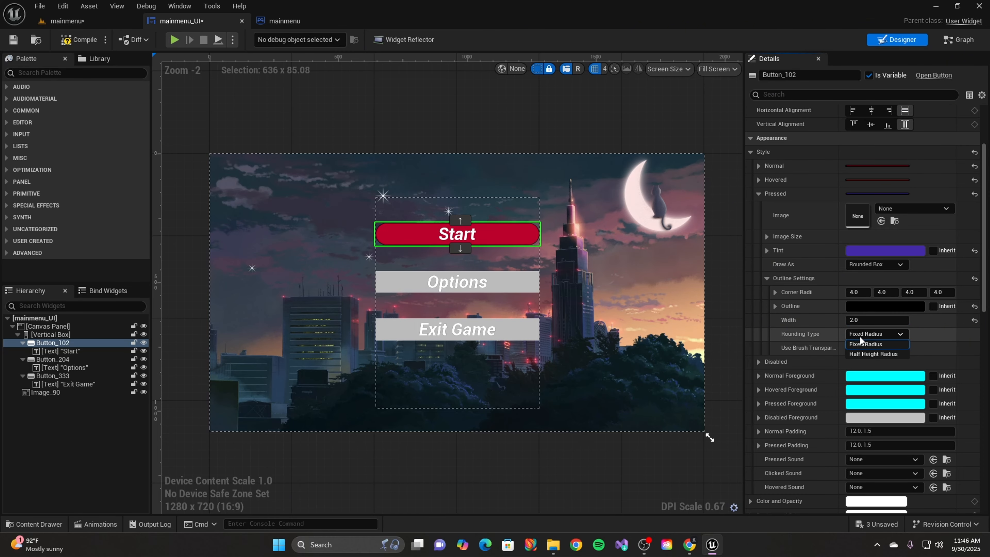
pyautogui.click(864, 354)
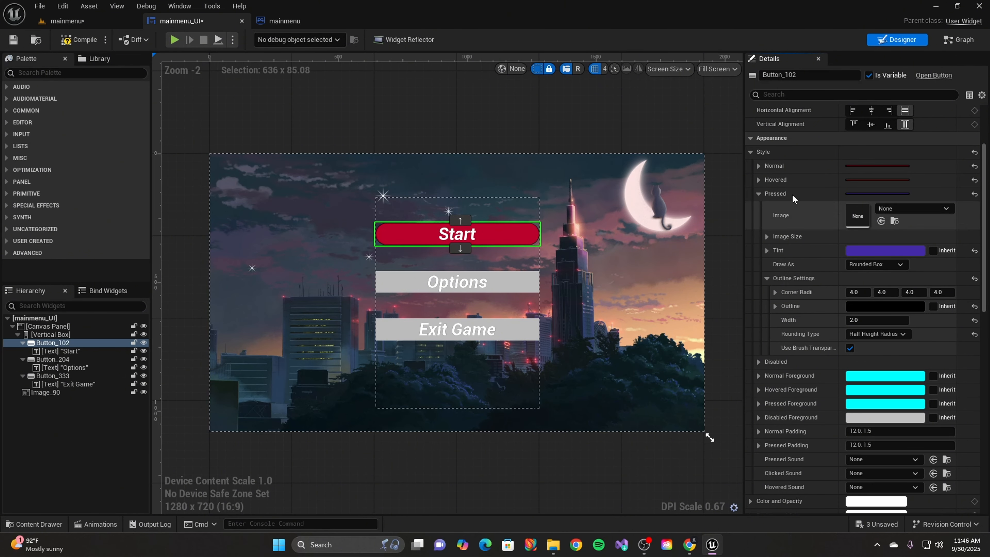
# - Compile and save mainmenu_UI, play the mainmenu level to test the styled Start button, and stop the preview
pyautogui.click(78, 41)
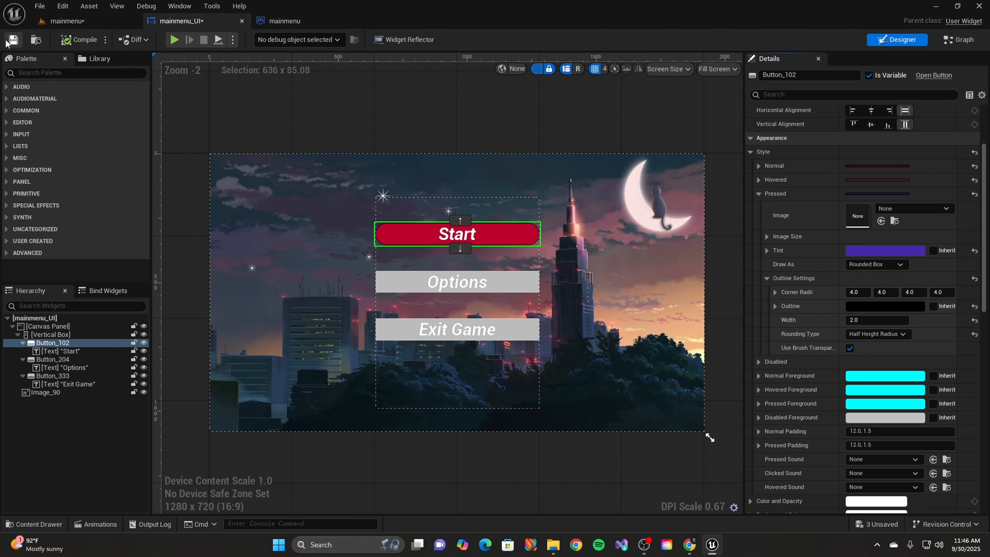
pyautogui.click(97, 7)
pyautogui.click(62, 21)
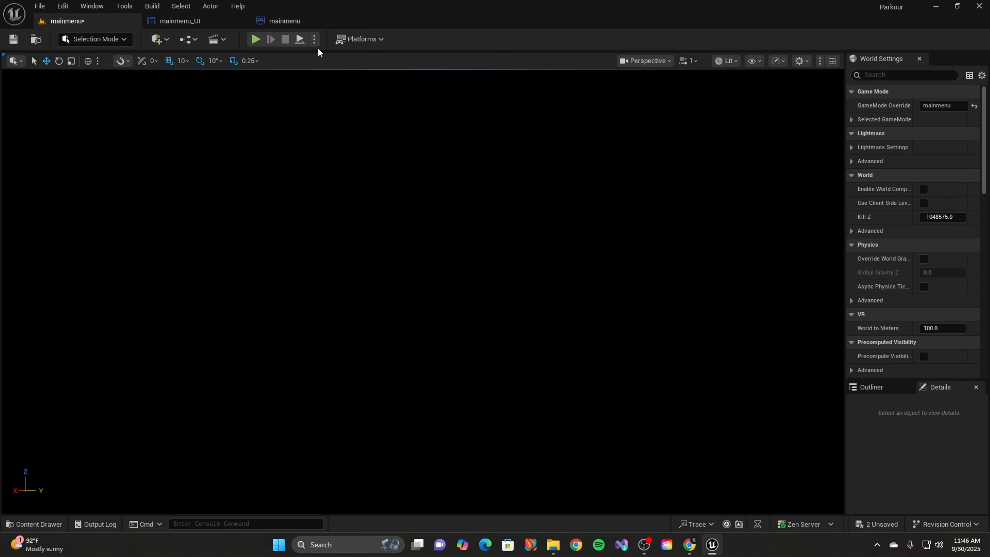
pyautogui.click(256, 39)
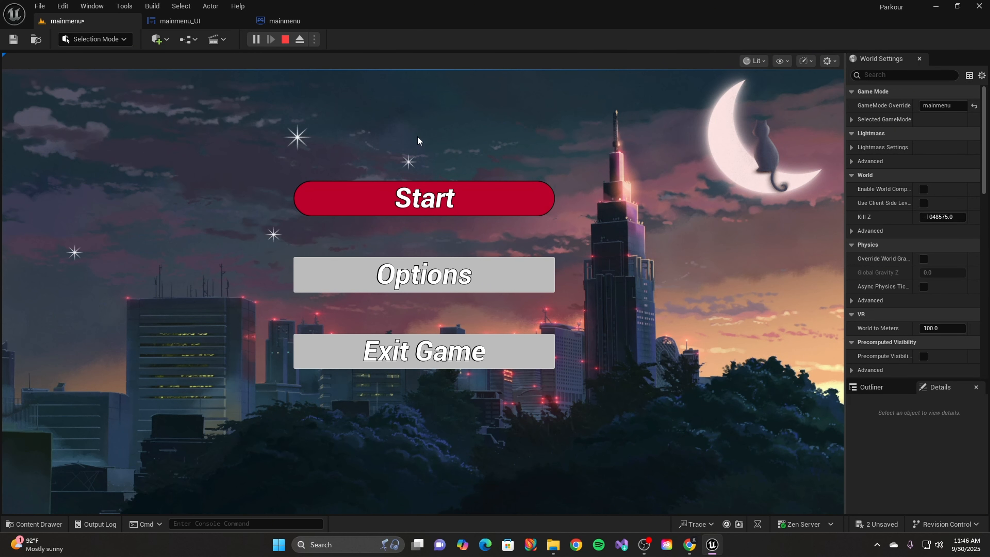
pyautogui.click(333, 199)
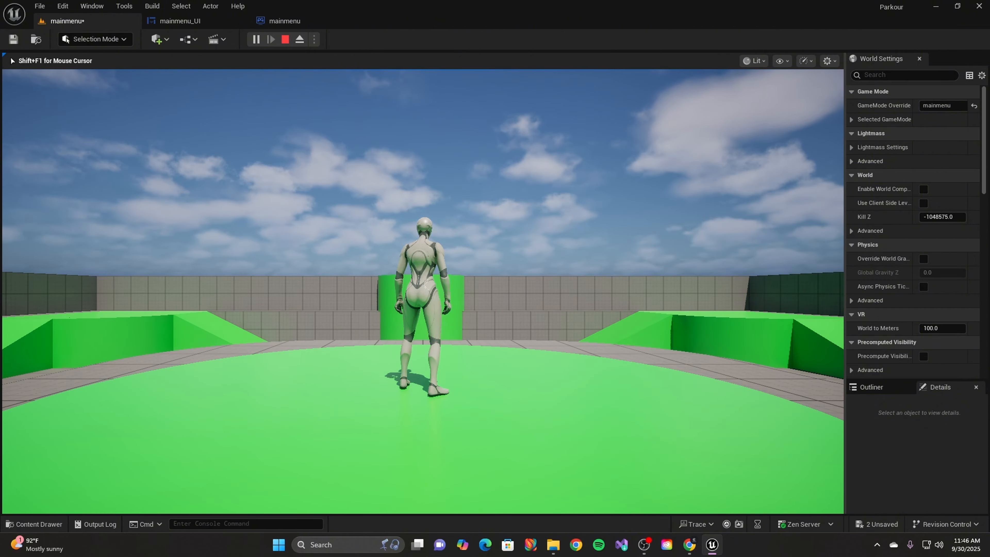
pyautogui.press('Escape')
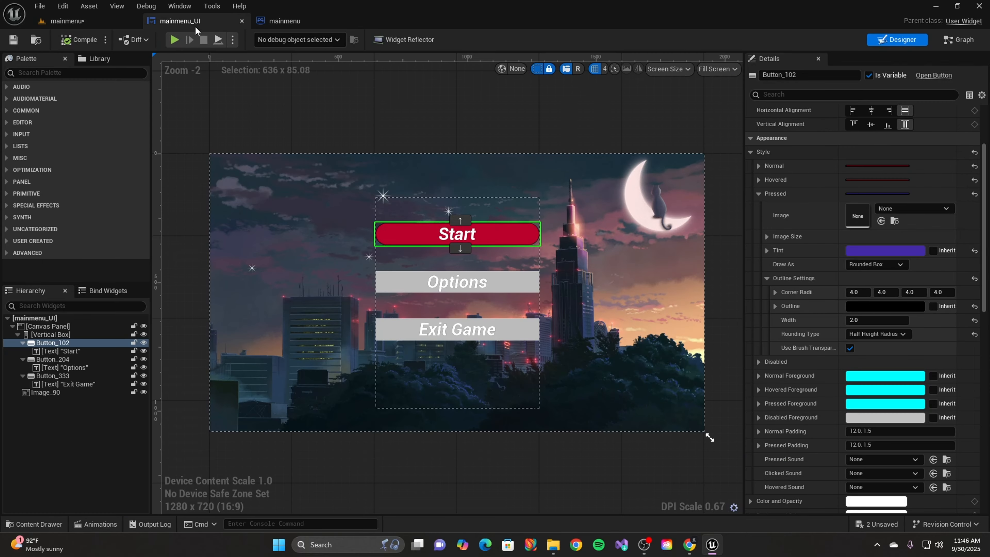
# - Move the vertical box of buttons to the canvas's lower-left area and play the mainmenu level to test Start again
pyautogui.moveTo(483, 398); pyautogui.dragTo(326, 468)
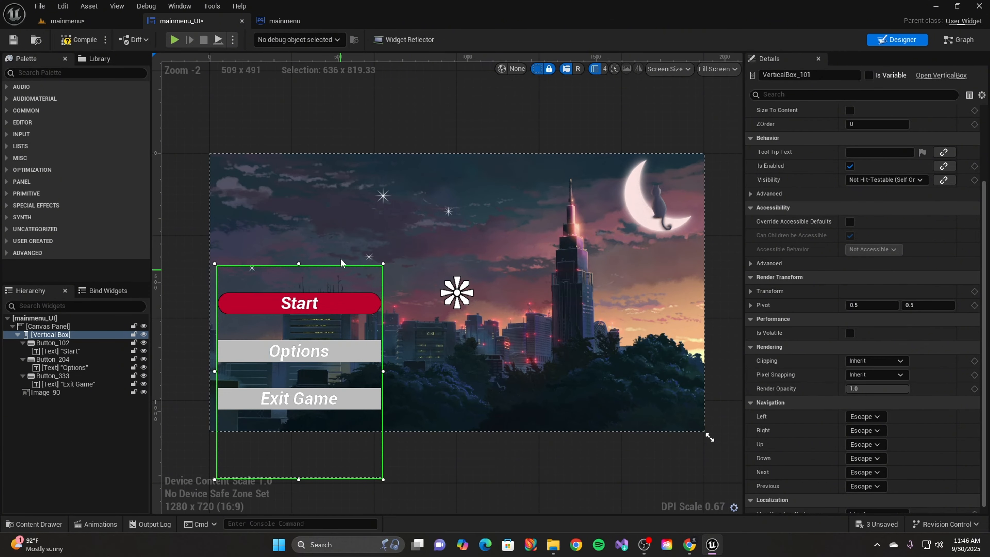
pyautogui.click(57, 21)
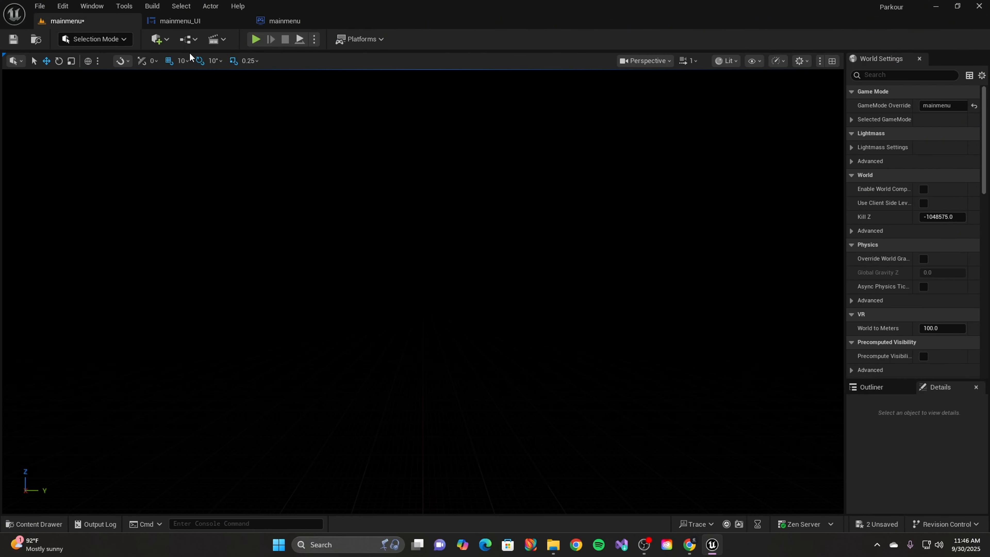
pyautogui.click(255, 39)
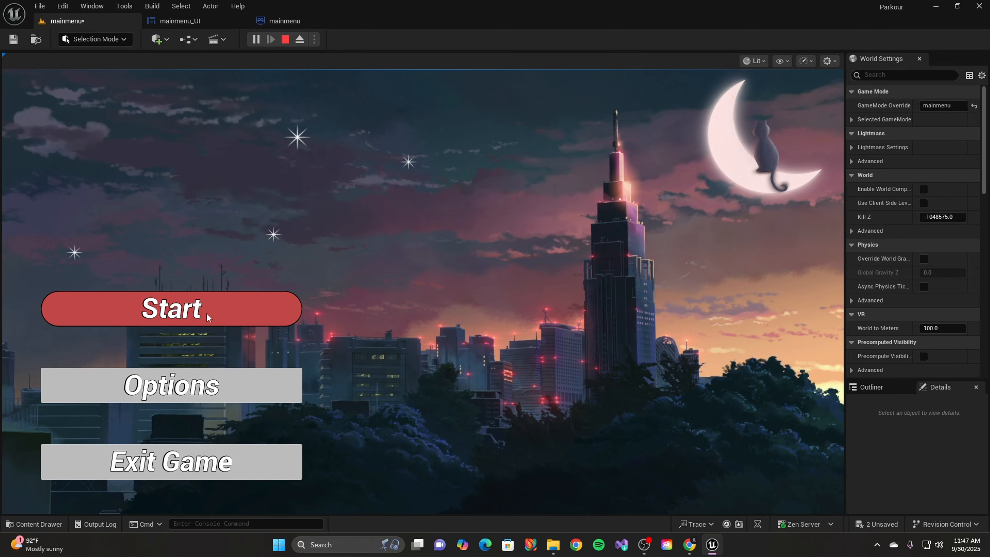
pyautogui.click(258, 309)
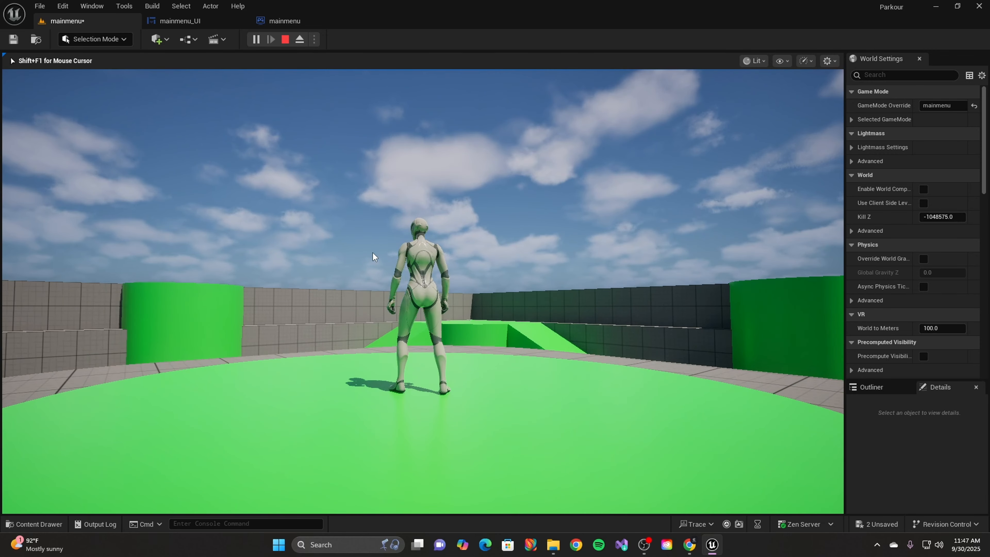
# - Stop the play session and return to the mainmenu_UI widget designer
pyautogui.press('Escape')
pyautogui.click(306, 23)
pyautogui.click(146, 6)
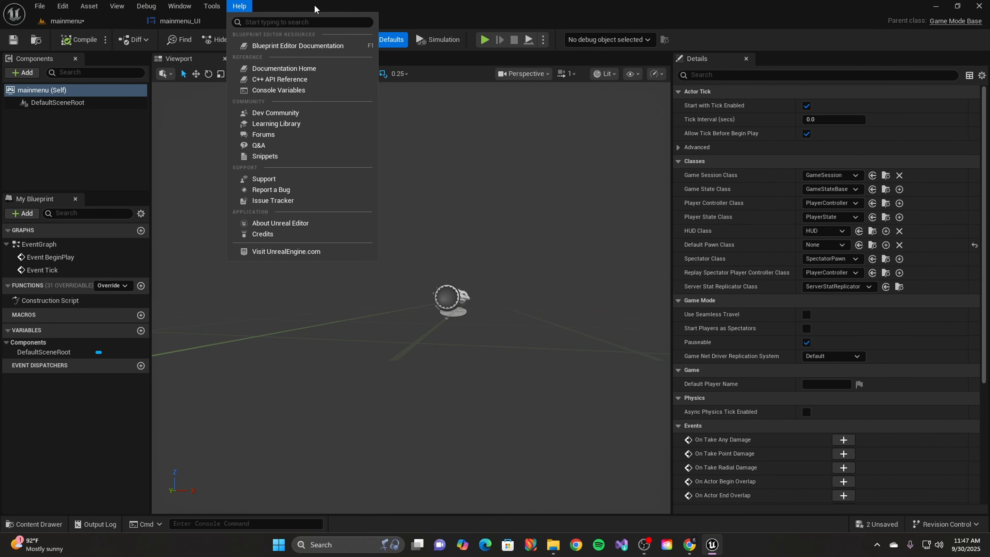
pyautogui.click(202, 31)
pyautogui.click(200, 22)
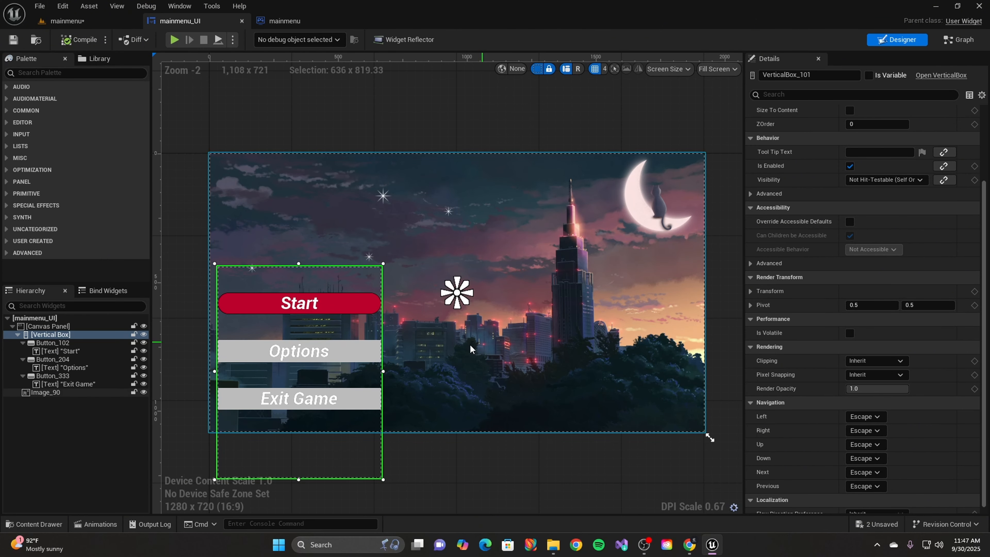